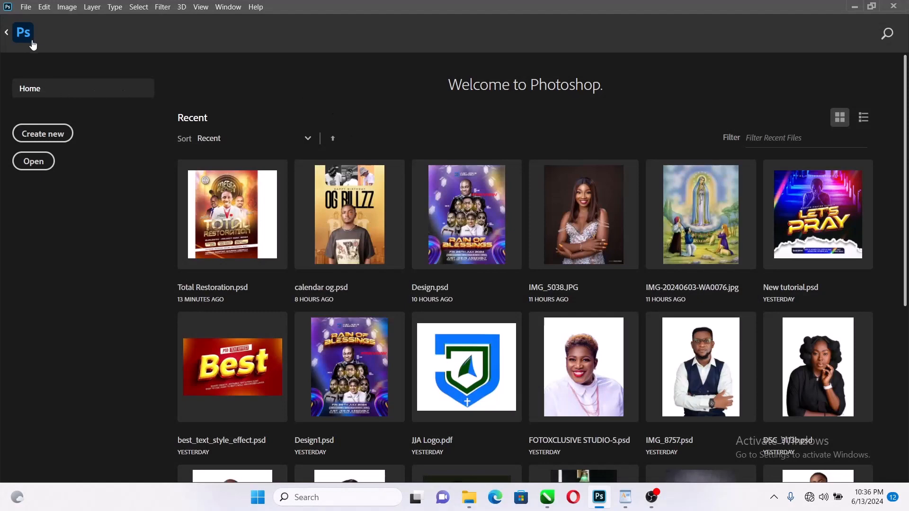
Create a new portrait document from the A5 print preset, 148 x 210 mm at 300 ppi in RGB Color
left_click(55, 138)
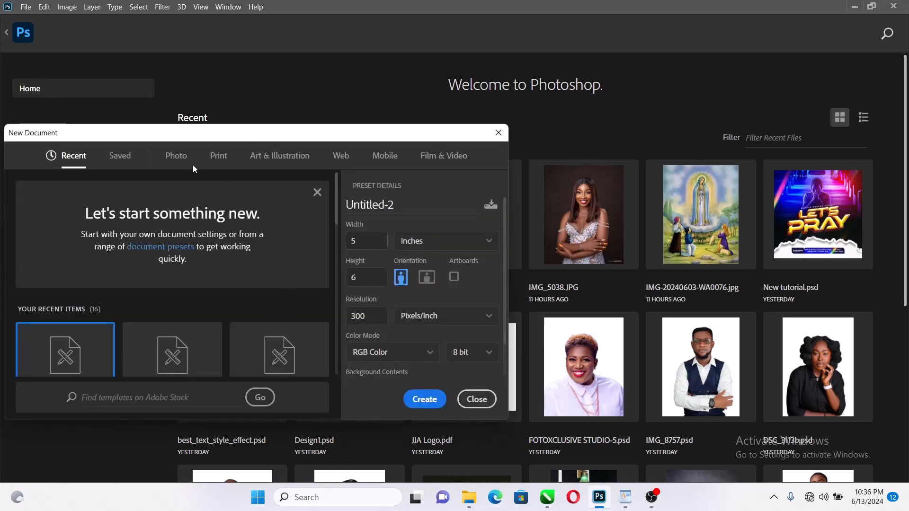
left_click(211, 154)
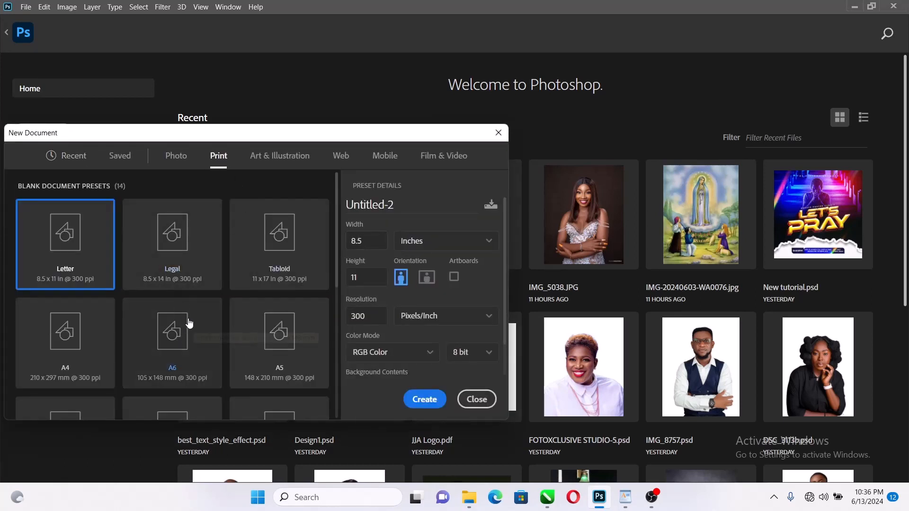
left_click(293, 369)
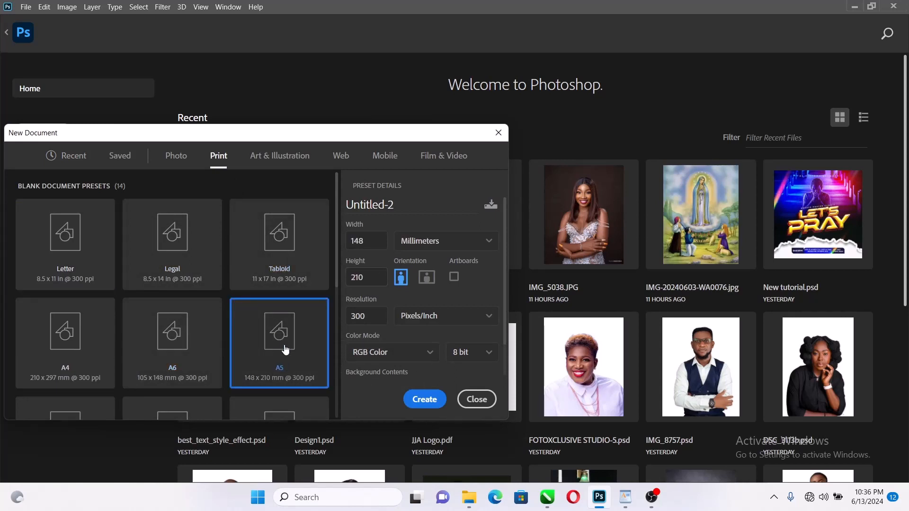
left_click(425, 399)
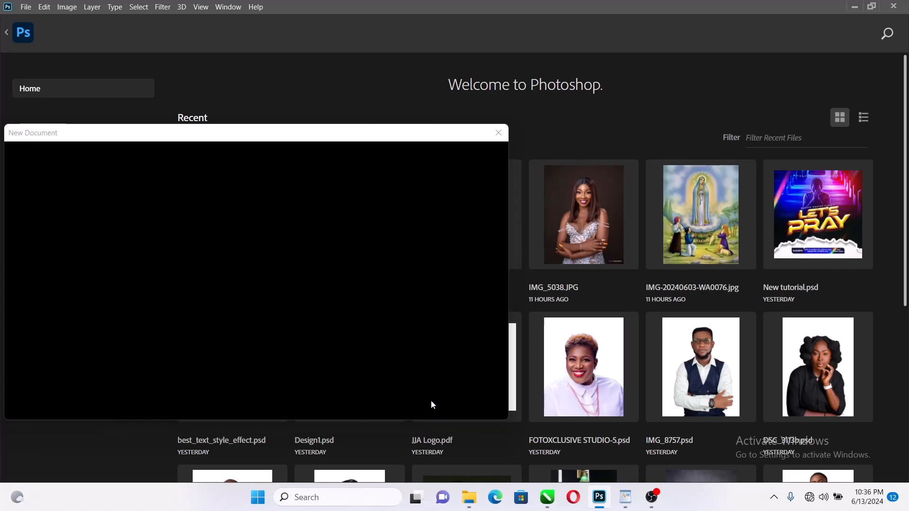
Switch to File Explorer, preview images in the Total folder and place the Blended background image into the new document
key("z")
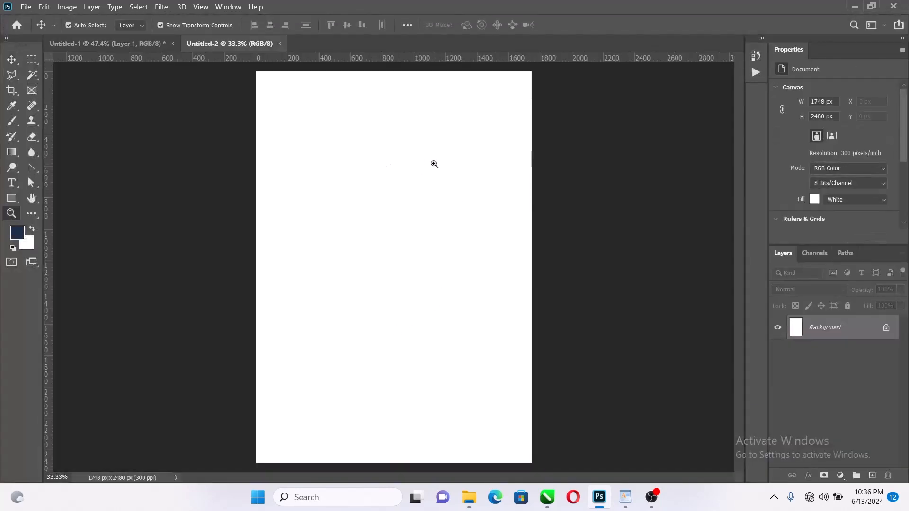
right_click(433, 162)
left_click(450, 168)
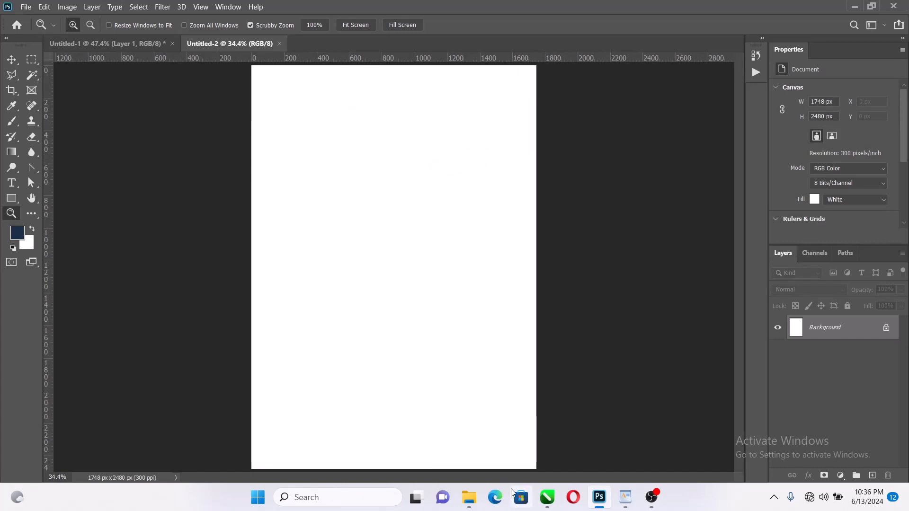
mouse_move(469, 497)
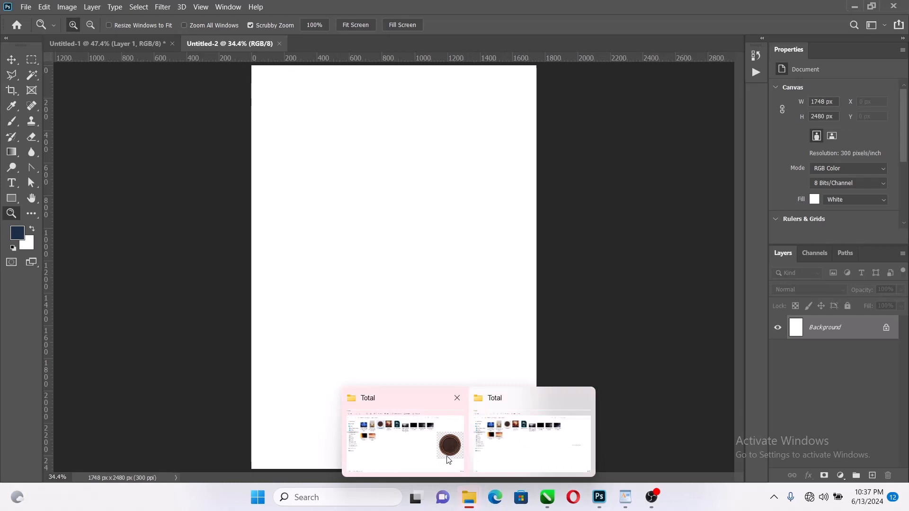
key("super+Tab")
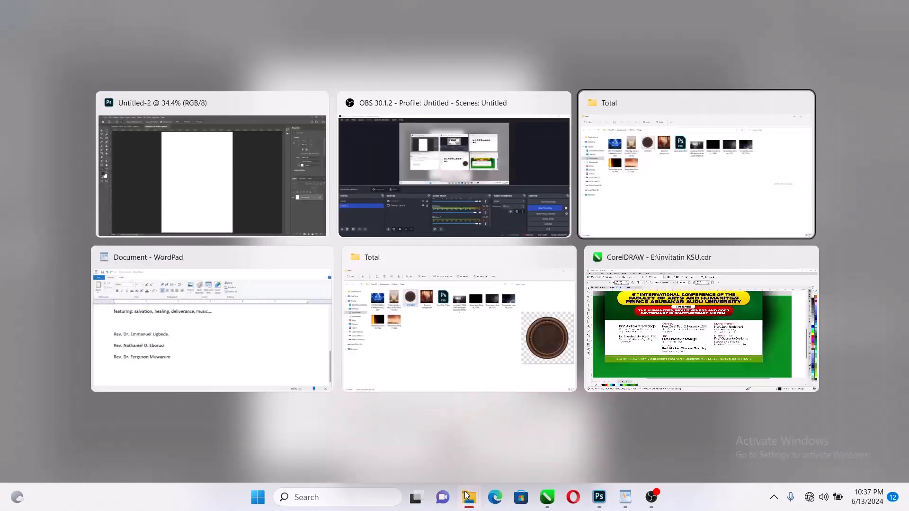
key("alt+Tab")
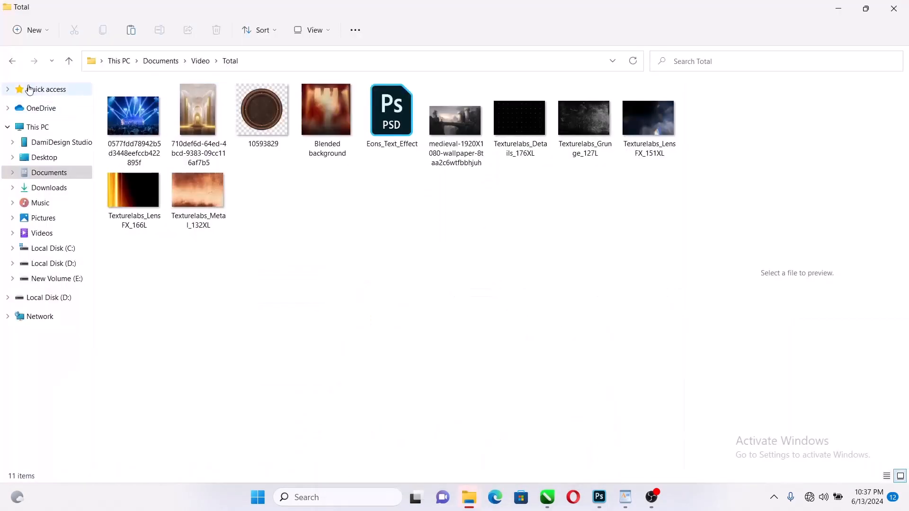
left_click(259, 127)
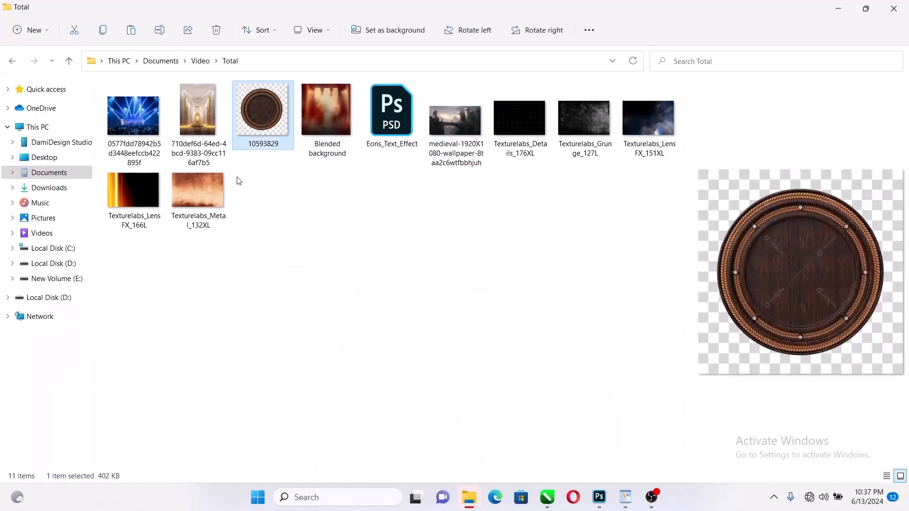
left_click(133, 120)
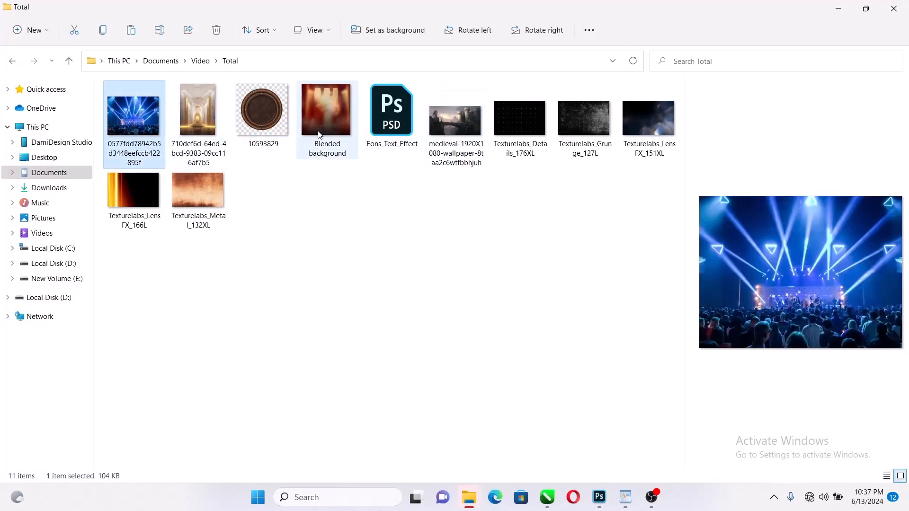
left_click(319, 135)
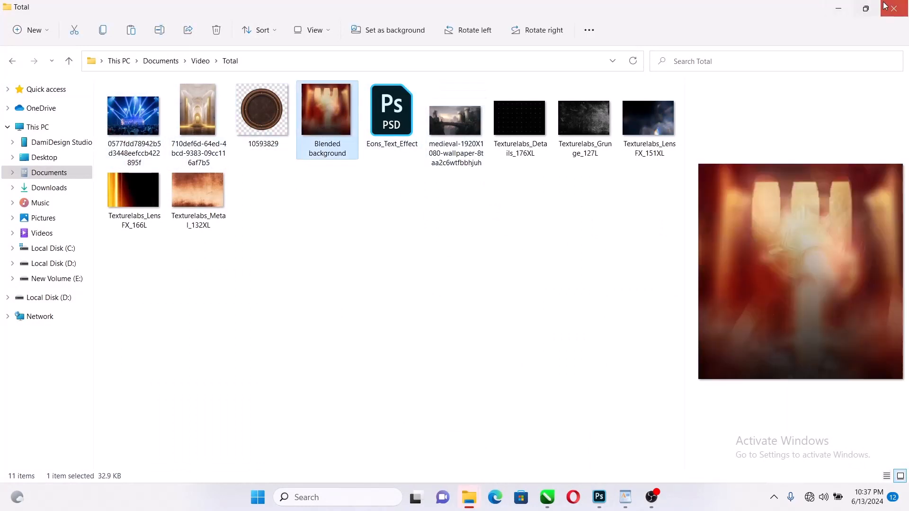
left_click(866, 8)
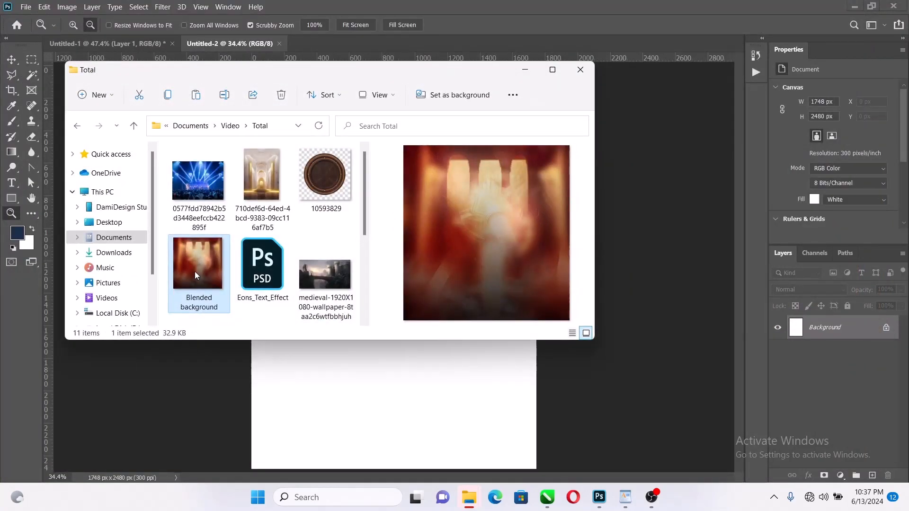
left_click_drag(195, 271, 430, 384)
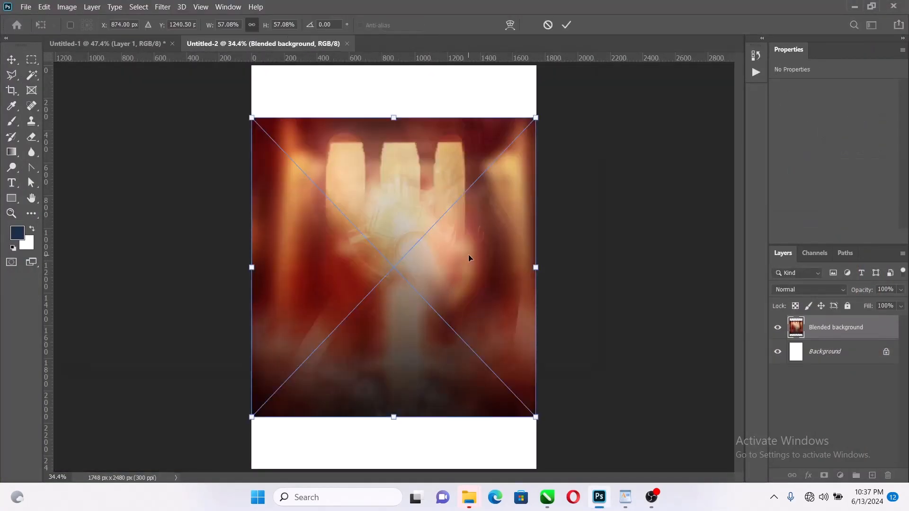
Scale the placed Blended background image proportionally from its center to about 81% so it covers the whole canvas
scroll(445, 176, "down", 2)
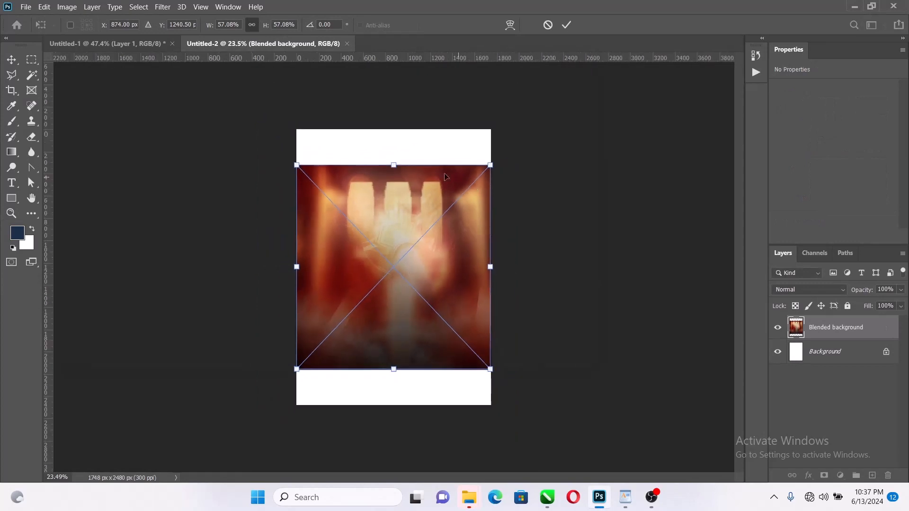
left_click_drag(395, 165, 413, 115)
key("z")
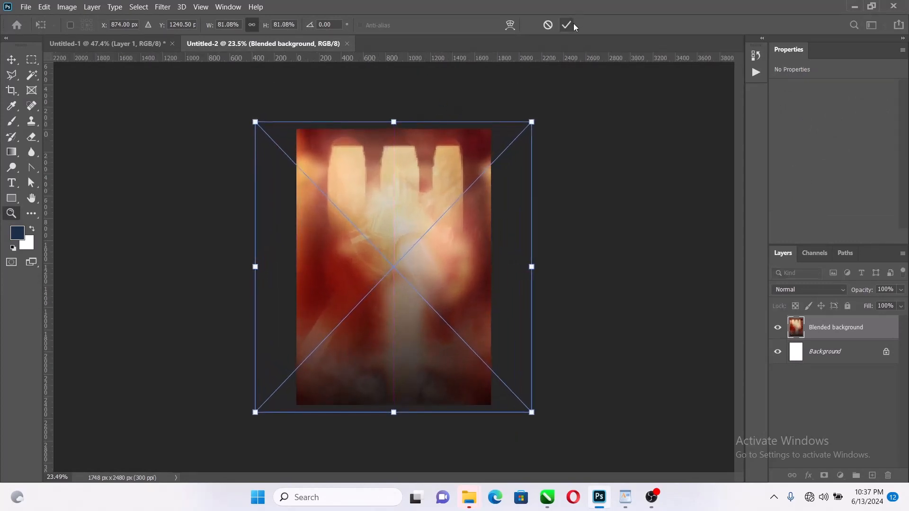
left_click(570, 24)
Apply a Gaussian Blur with a radius of about 95.6 pixels to the Blended background layer
left_click(162, 7)
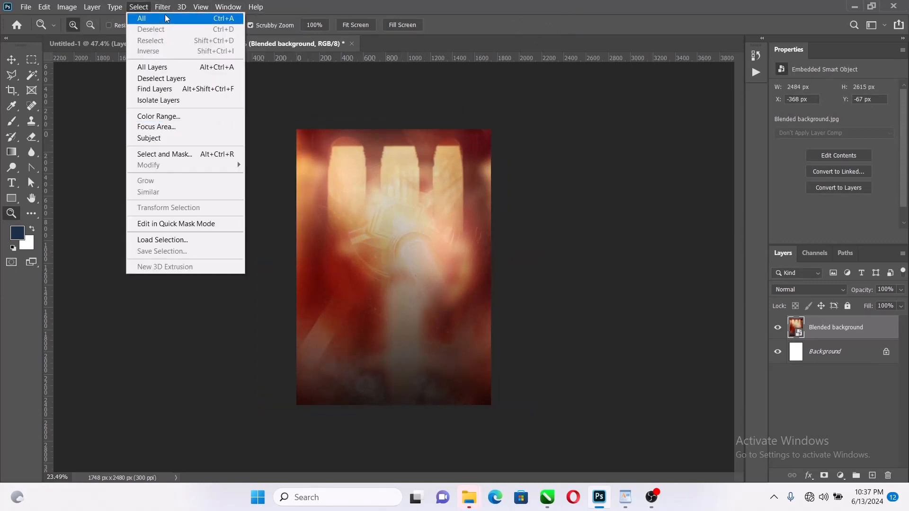
mouse_move(163, 7)
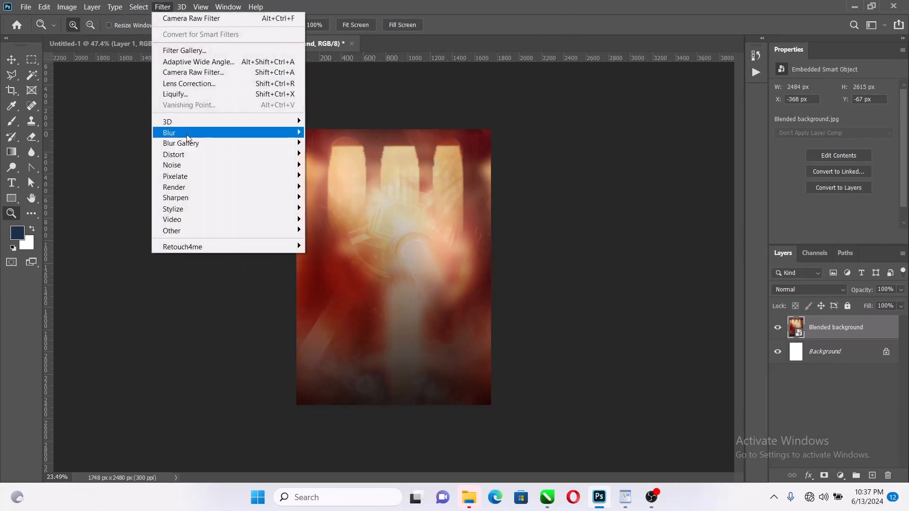
mouse_move(186, 134)
left_click(355, 179)
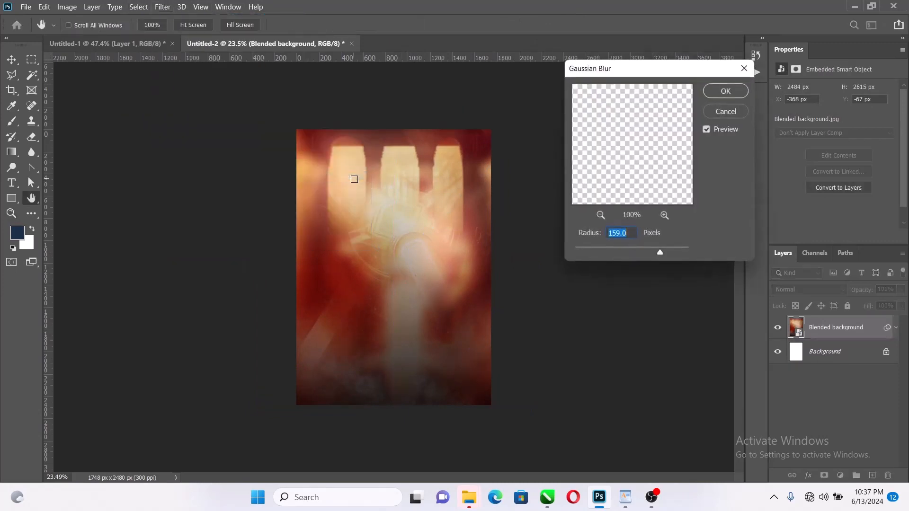
left_click_drag(656, 249, 647, 249)
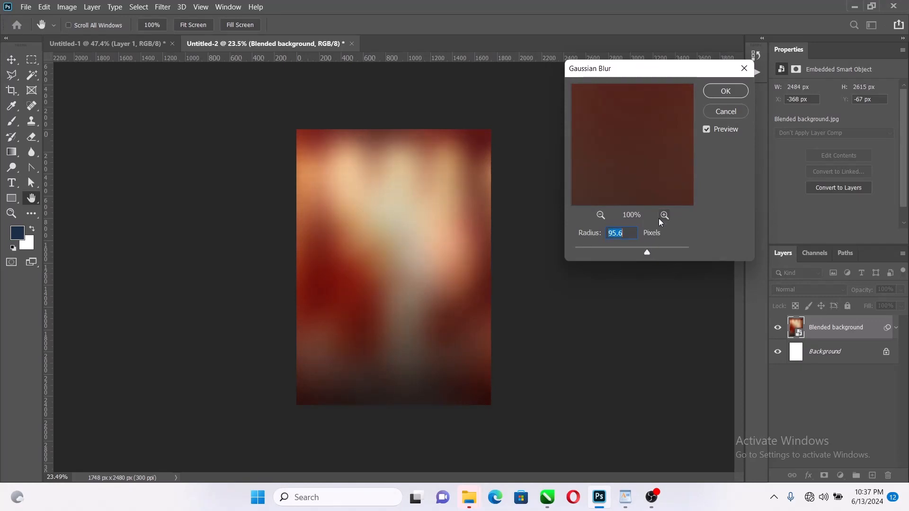
left_click(709, 93)
key("z")
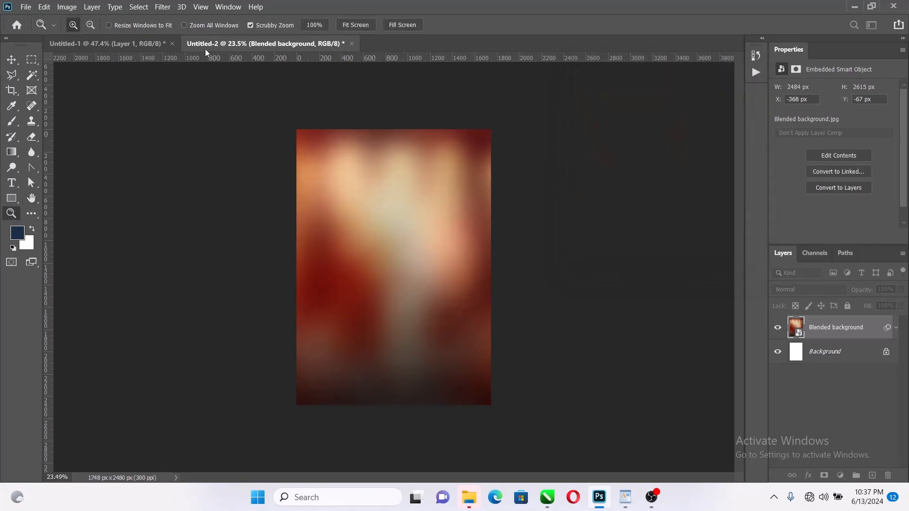
Apply the Camera Raw Filter to the Blended background layer with Contrast +31 and Blacks -10
left_click(162, 7)
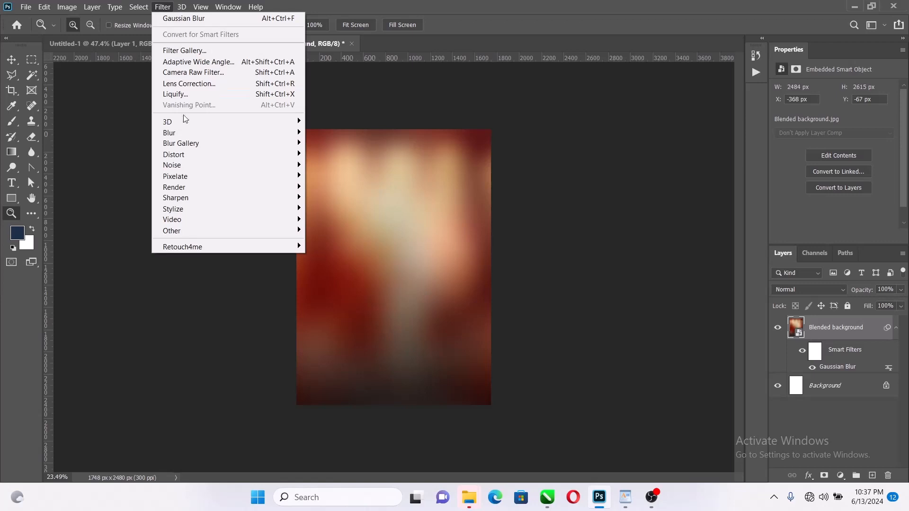
left_click(187, 72)
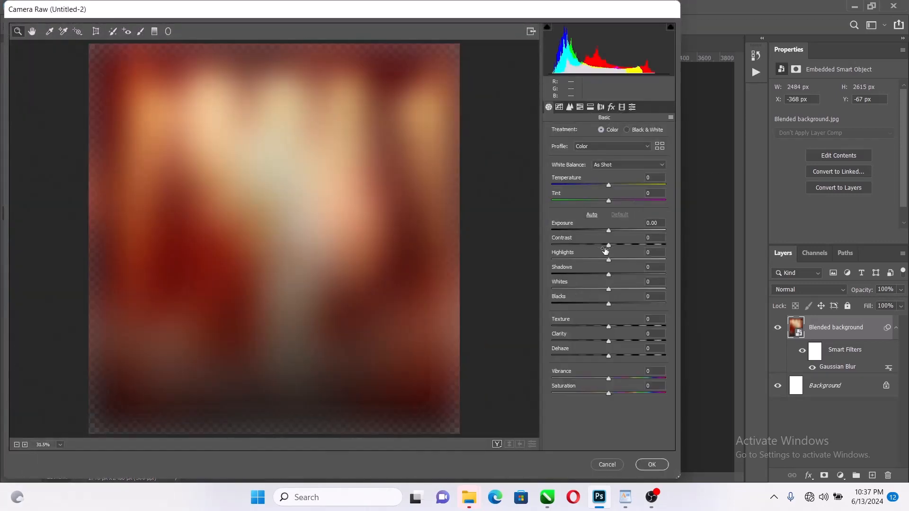
left_click_drag(608, 245, 627, 244)
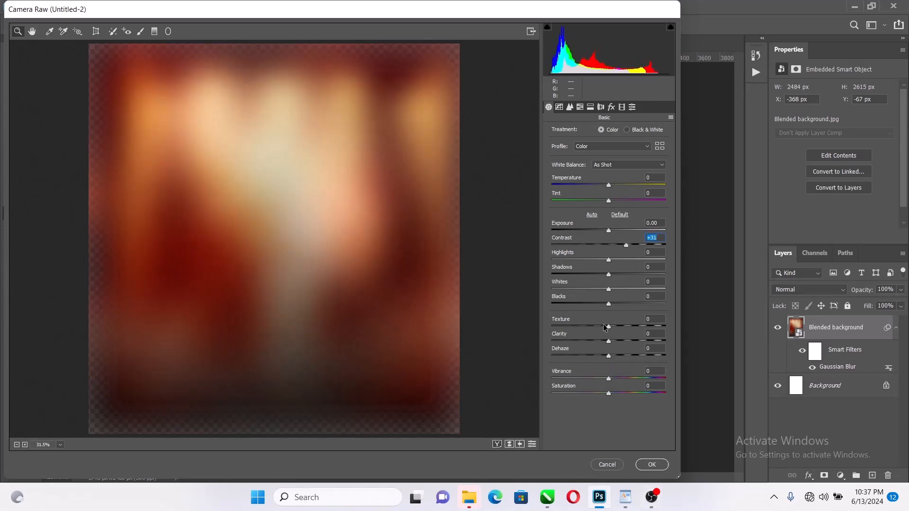
left_click_drag(606, 307, 603, 307)
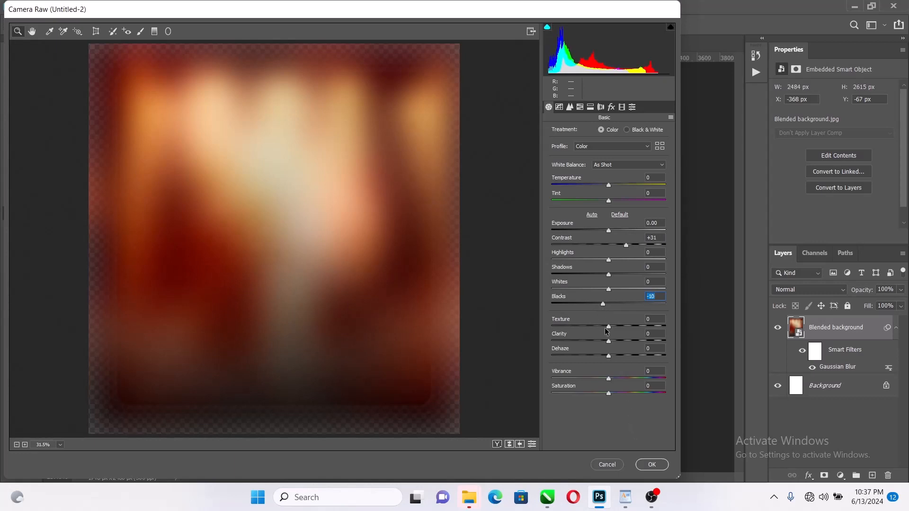
left_click(649, 466)
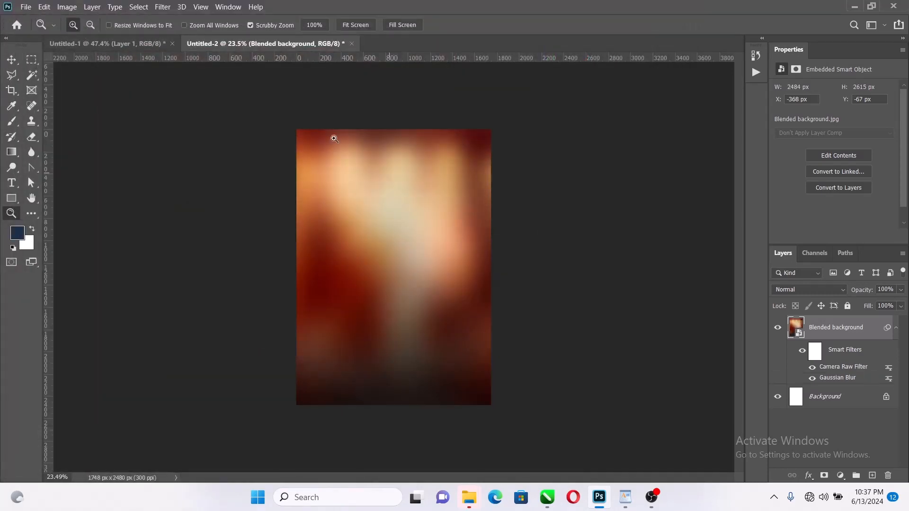
Place the medieval castle wallpaper from the Total folder and move it up to about Y 170 px on the canvas
right_click(423, 178)
left_click(437, 184)
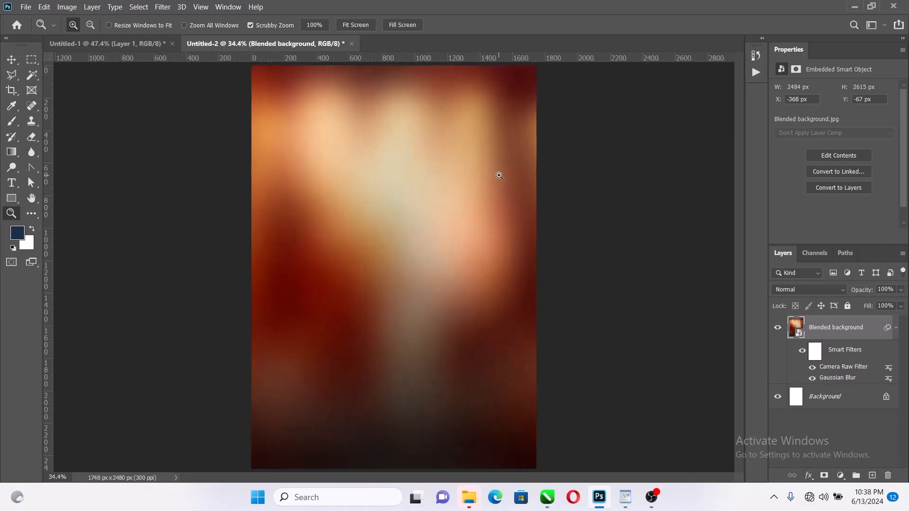
mouse_move(469, 497)
left_click(499, 433)
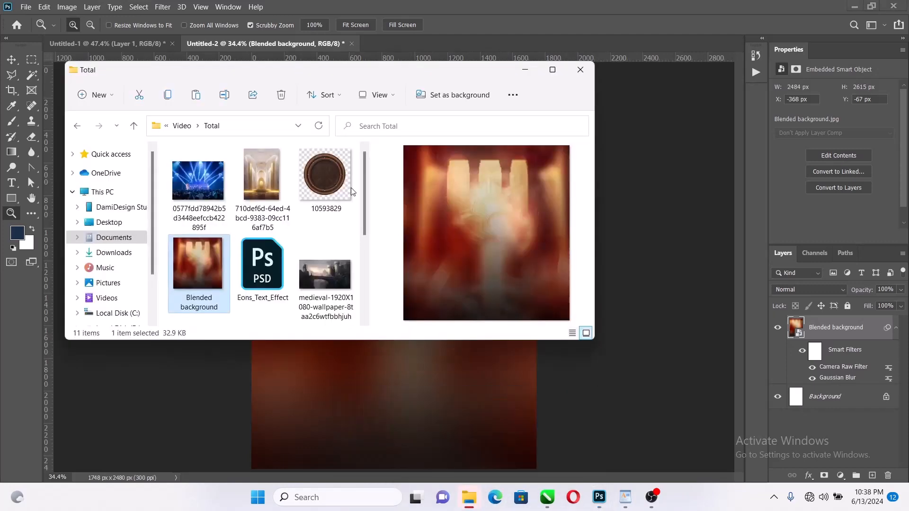
scroll(288, 283, "down", 5)
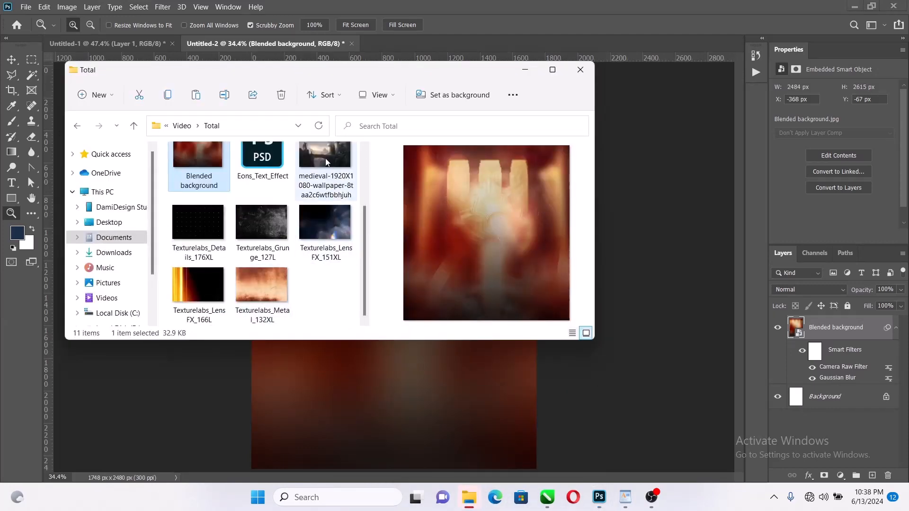
left_click(326, 163)
left_click_drag(337, 201, 426, 393)
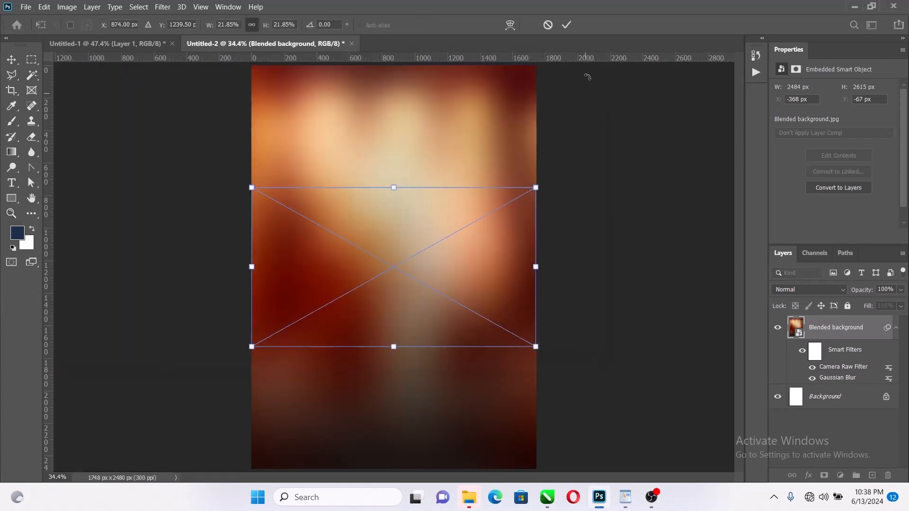
left_click(568, 27)
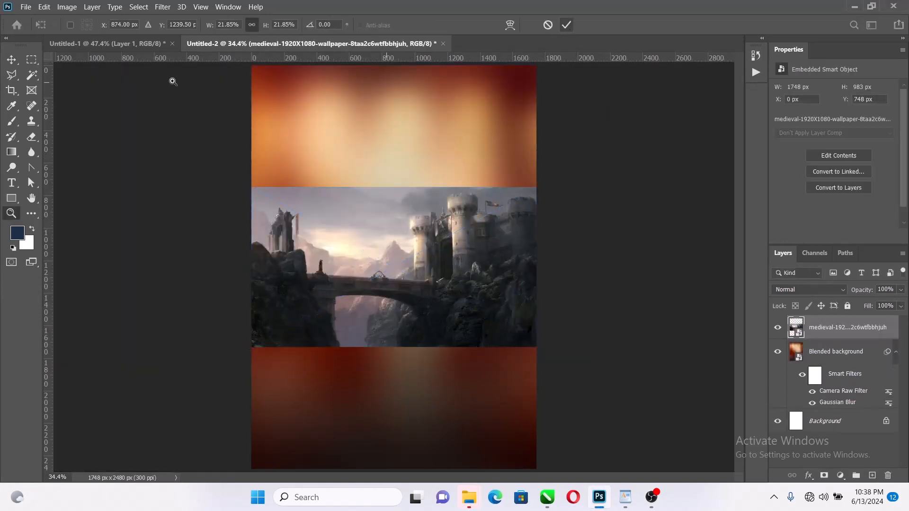
left_click(11, 59)
left_click_drag(425, 246, 426, 214)
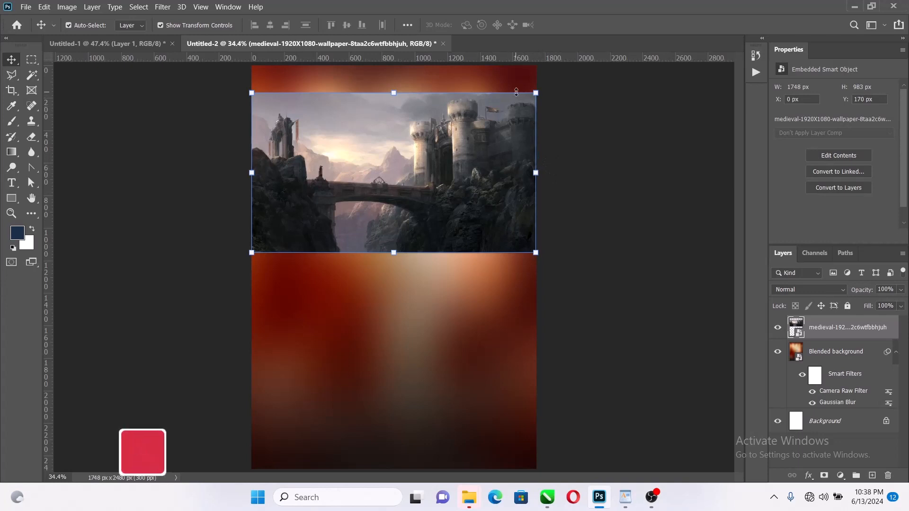
Flip the castle image horizontally and scale it proportionally to about 26.4%, extending it beyond the canvas's left edge
key("ctrl+t")
right_click(469, 153)
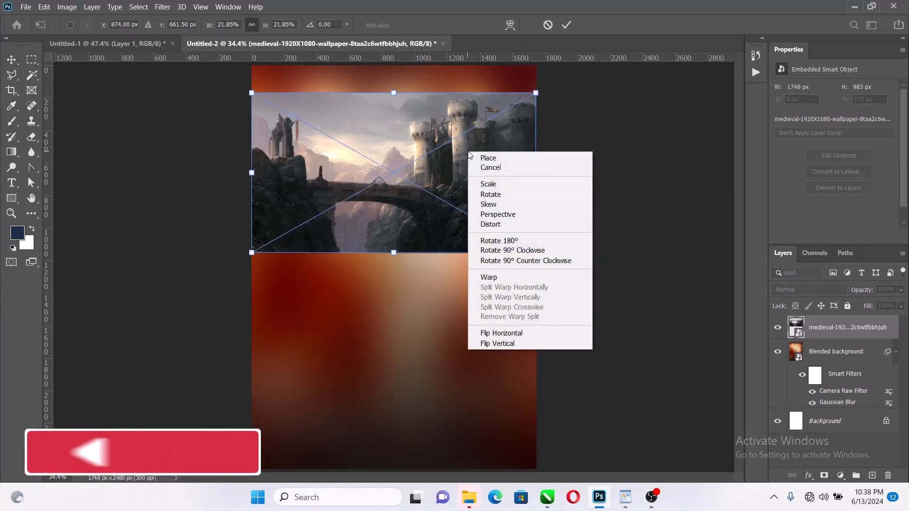
left_click(539, 333)
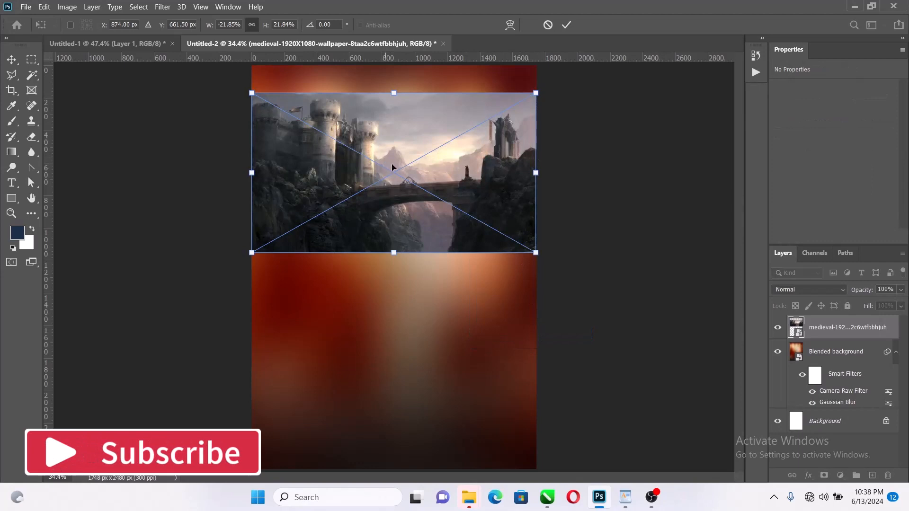
left_click_drag(251, 173, 191, 173)
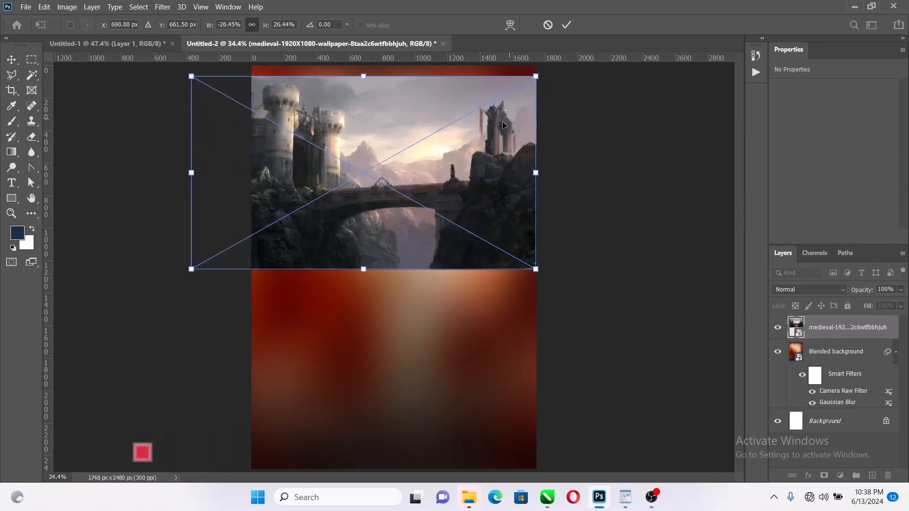
scroll(508, 124, "up", 5)
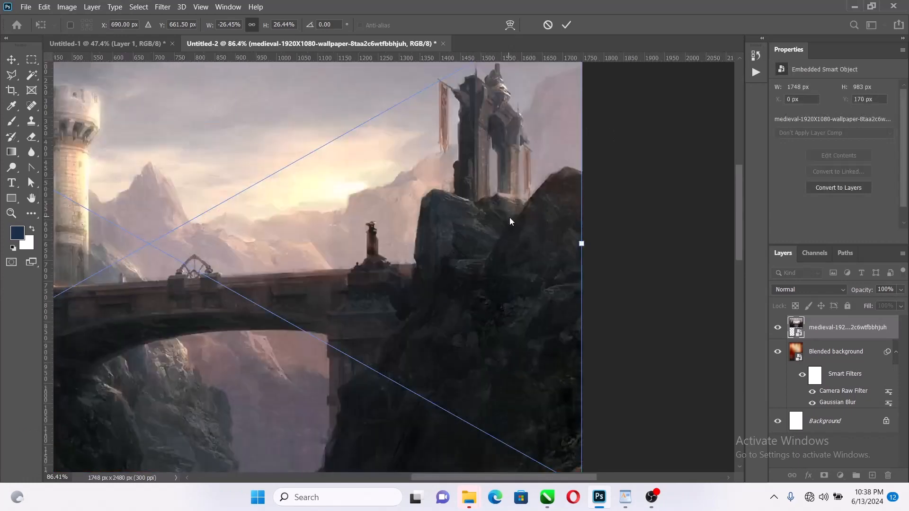
scroll(545, 155, "down", 4)
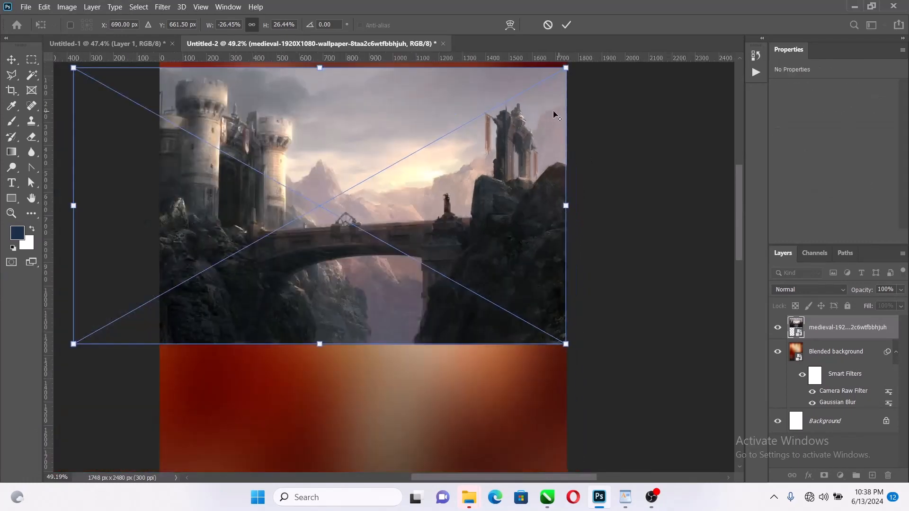
left_click(565, 28)
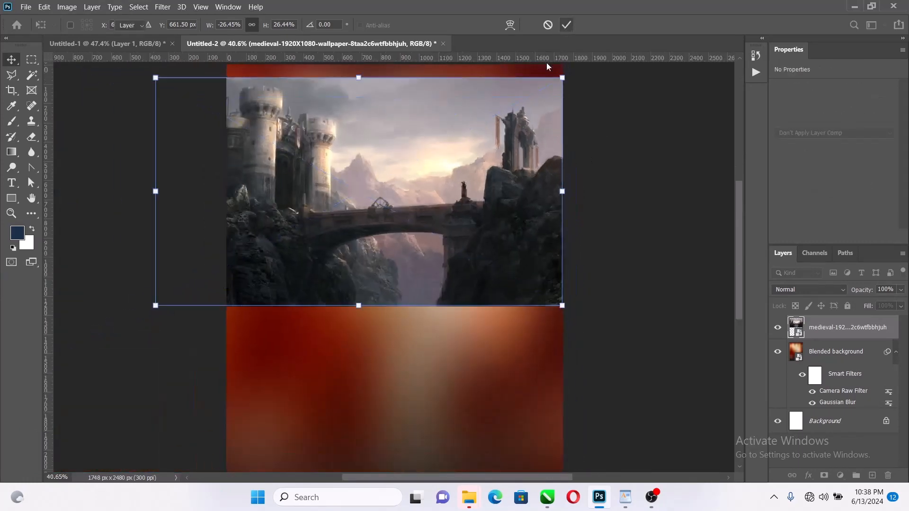
Apply a Black & White adjustment with the Default preset to the castle layer and set its blend mode to Soft Light
left_click(66, 7)
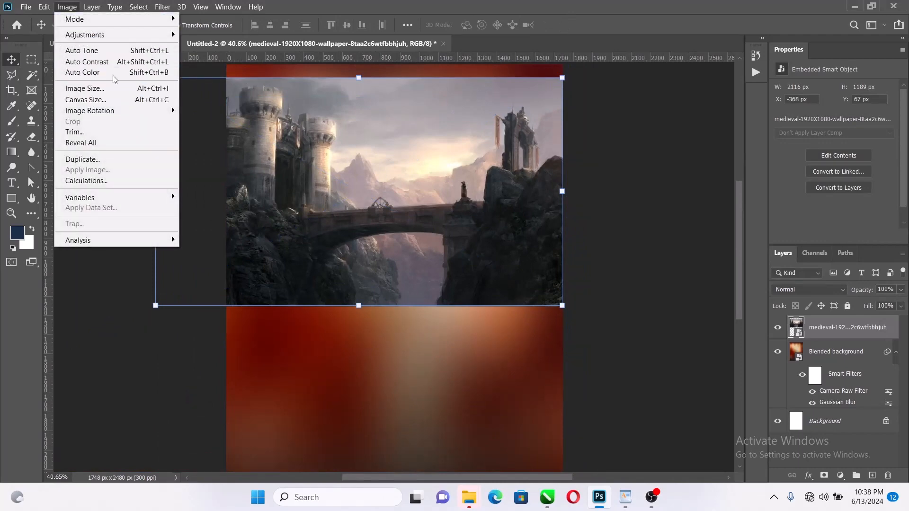
mouse_move(121, 36)
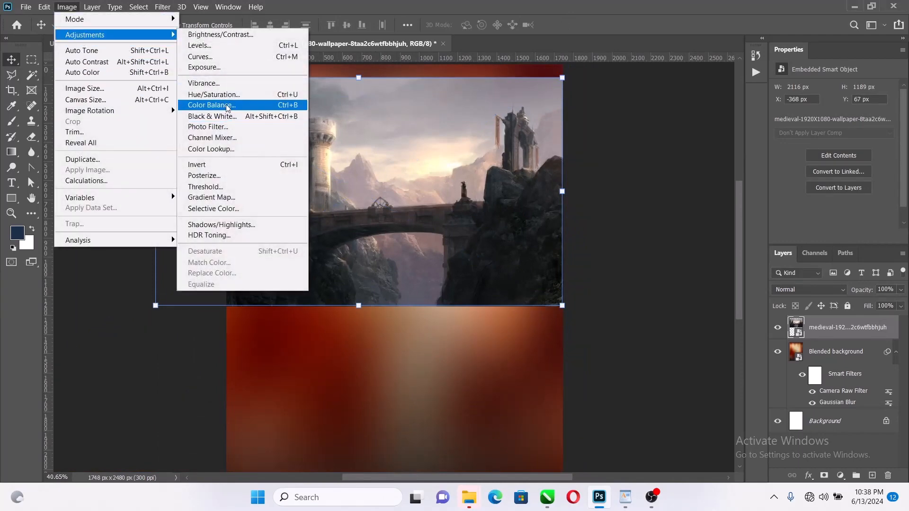
left_click(212, 116)
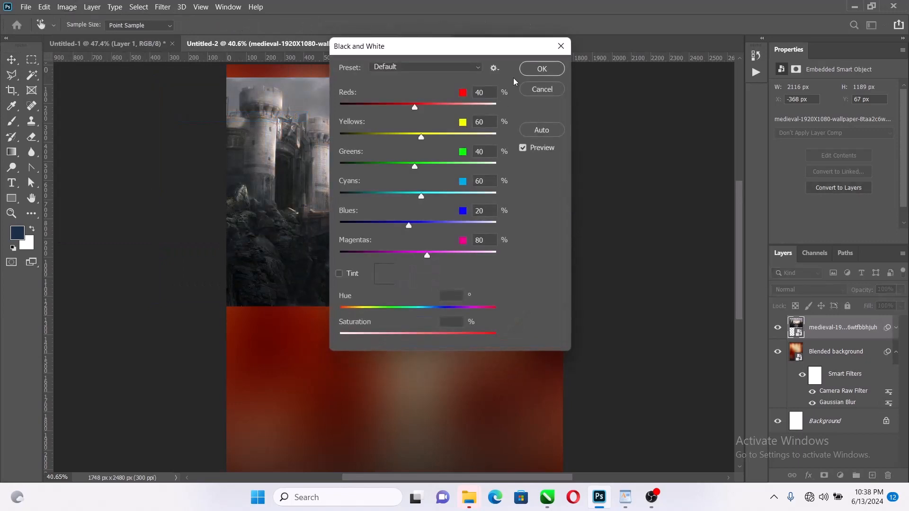
left_click(538, 67)
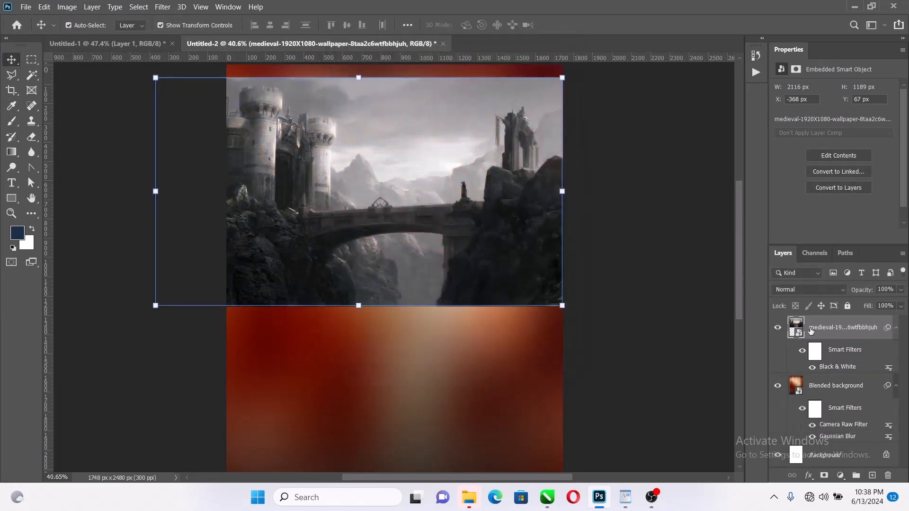
left_click(815, 290)
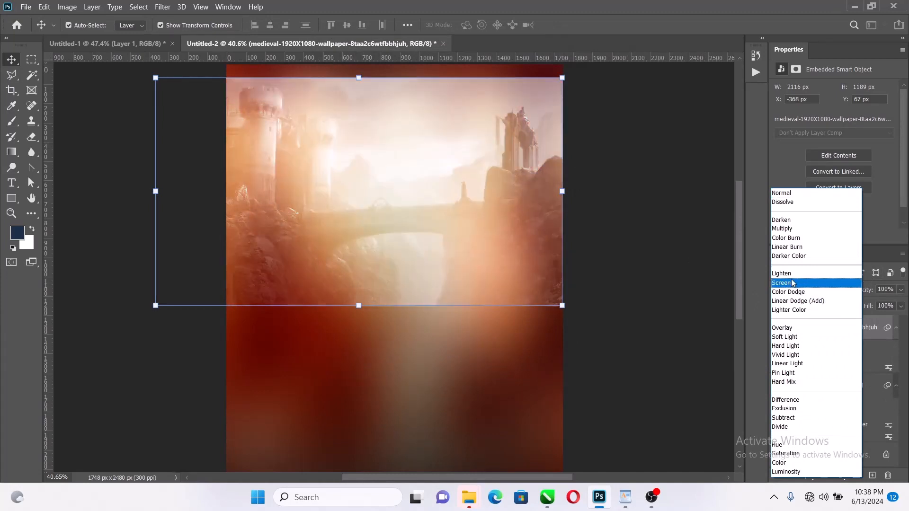
left_click(801, 336)
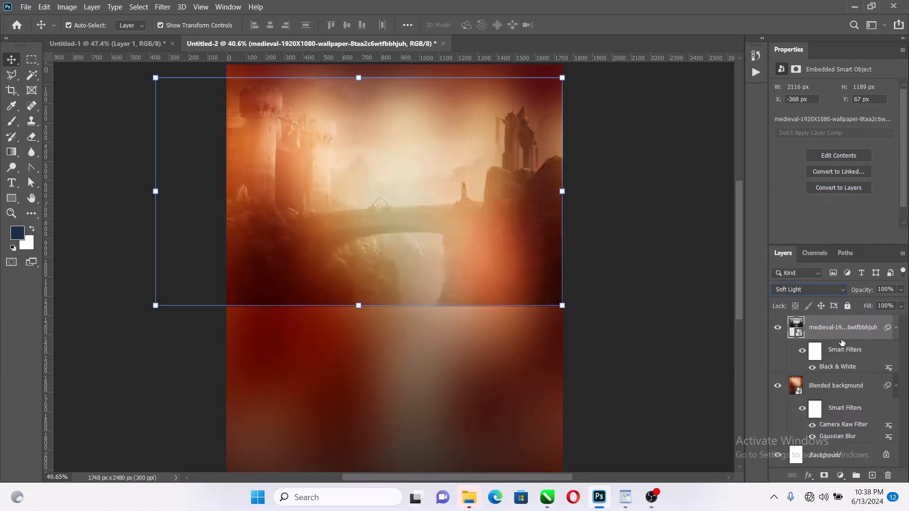
Add a layer mask to the castle layer and paint out its hard lower edge with an 800 px soft black brush
left_click(824, 476)
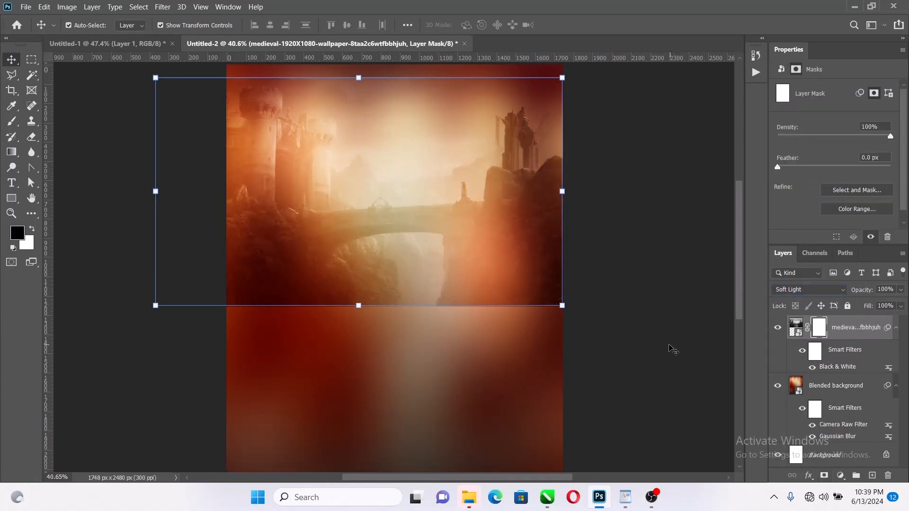
key("b")
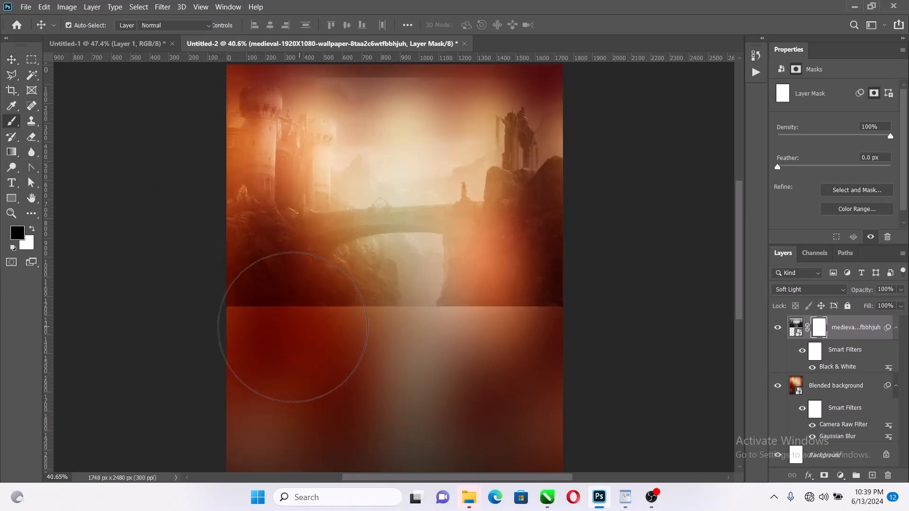
left_click_drag(265, 284, 295, 329)
key("bracketleft")
key("bracketleft")
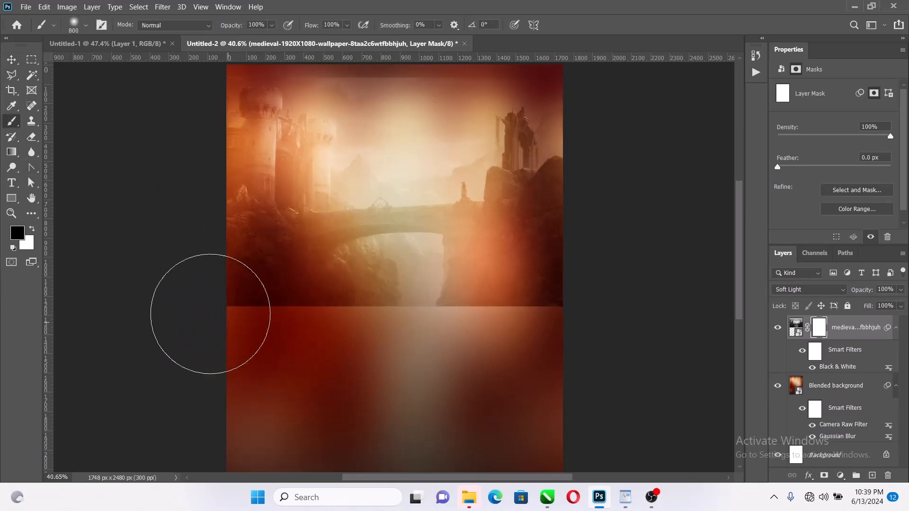
mouse_move(211, 312)
left_mouse_down()
mouse_move(583, 316)
mouse_move(514, 329)
mouse_move(93, 344)
left_mouse_up()
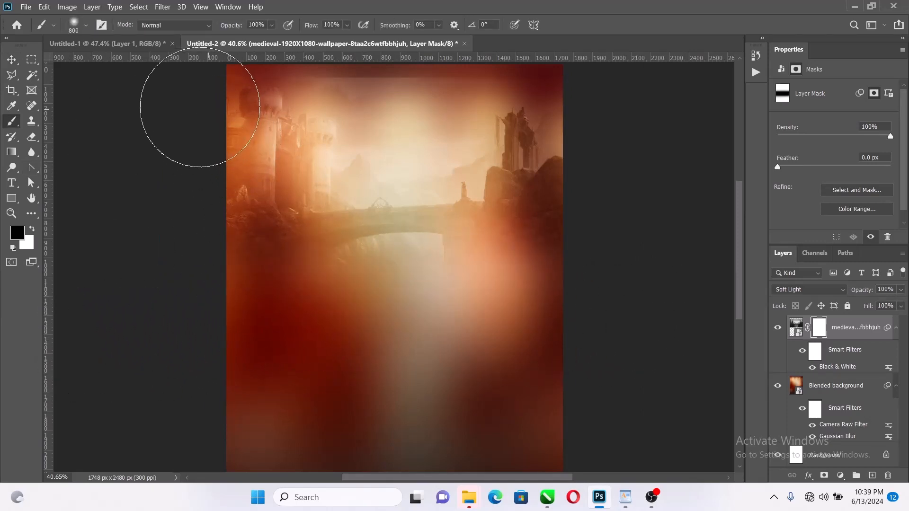
Fade the castle image's upper edge on the layer mask with black, reducing the brush size to 300 px
mouse_move(194, 96)
left_mouse_down()
mouse_move(227, 81)
mouse_move(229, 100)
mouse_move(259, 137)
mouse_move(286, 114)
mouse_move(284, 99)
mouse_move(214, 84)
mouse_move(535, 84)
left_mouse_up()
key("bracketleft")
key("bracketleft")
key("bracketleft")
key("bracketleft")
key("bracketleft")
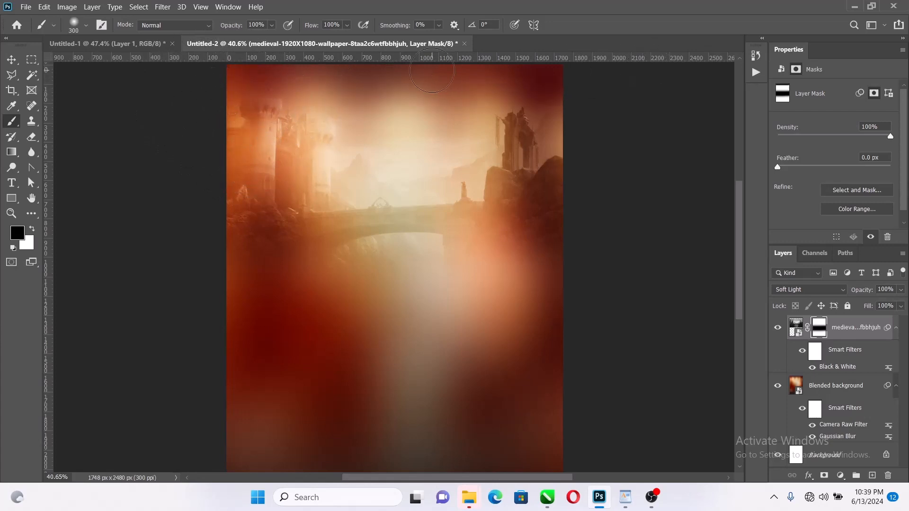
Lower the castle layer's opacity to 34%
left_click(12, 59)
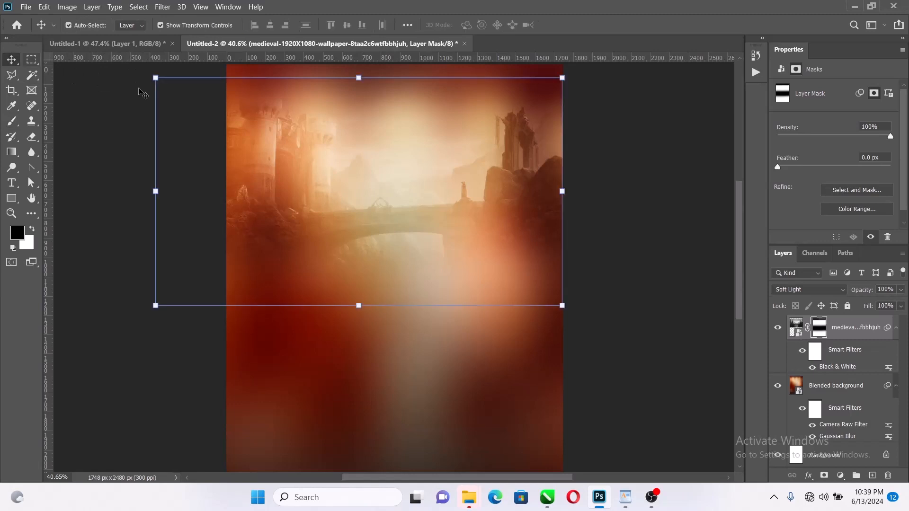
left_click(900, 289)
left_click_drag(902, 303, 864, 305)
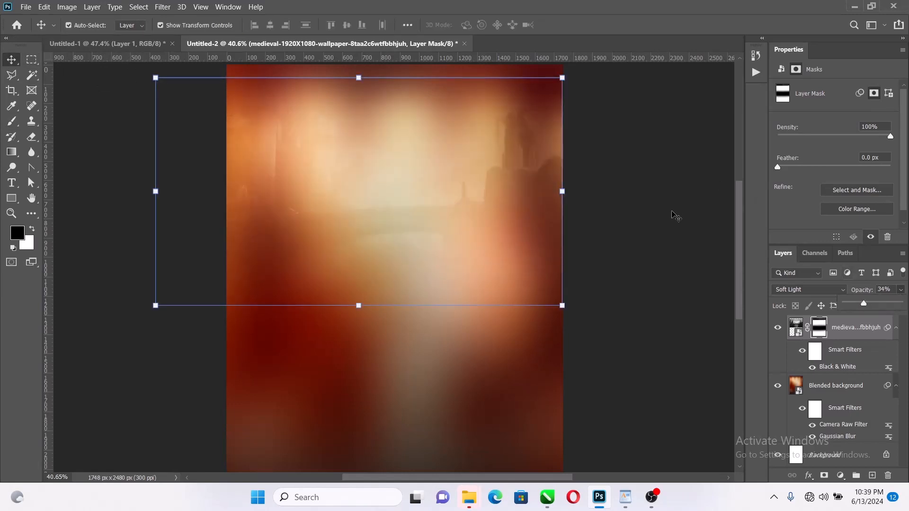
left_click(604, 202)
Shift the castle image slightly to the right and scale it up proportionally to about 101.6%
left_click(497, 189)
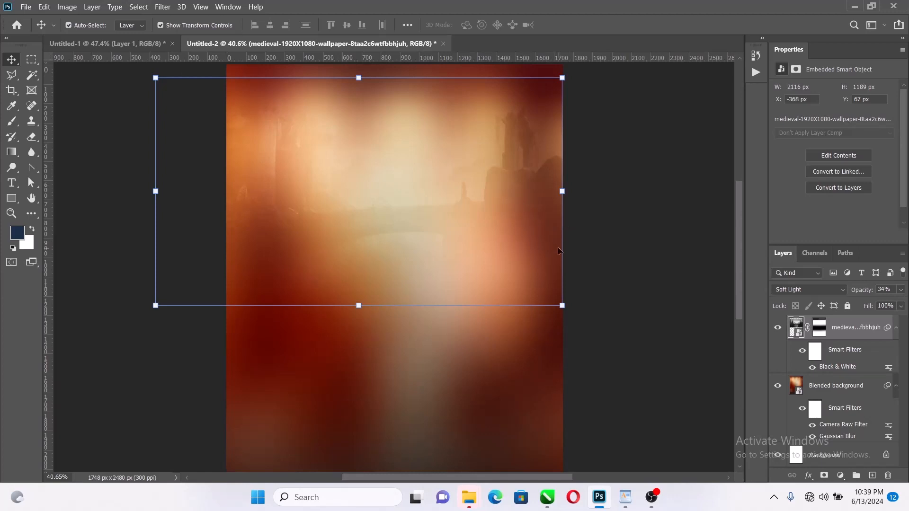
left_click_drag(515, 180, 529, 185)
left_click(642, 185)
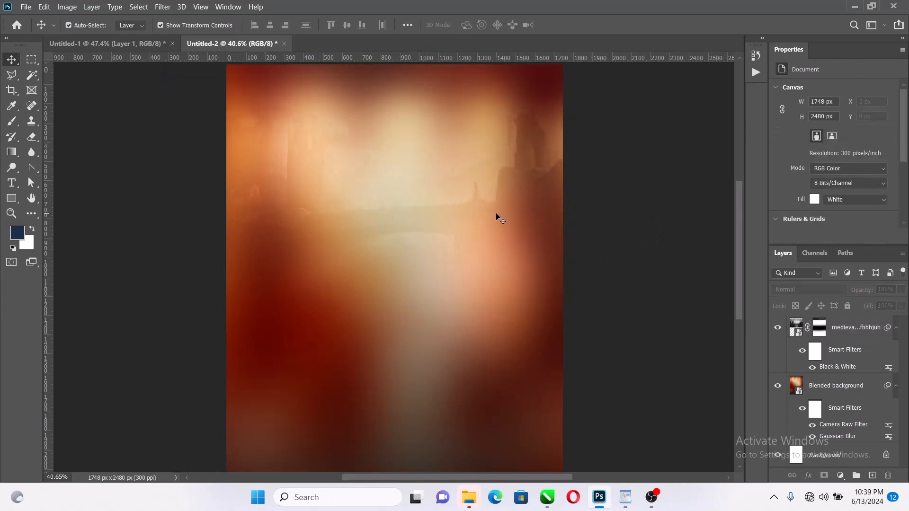
left_click(237, 177)
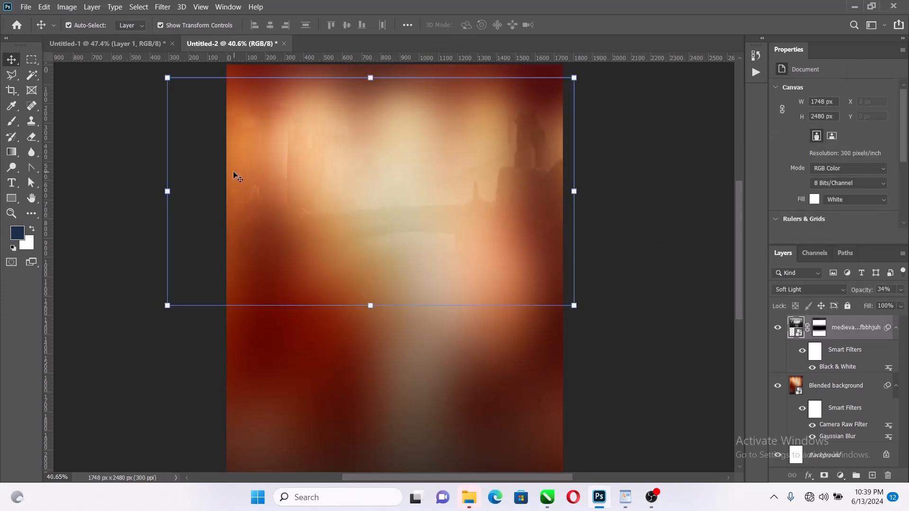
left_click(163, 191)
left_click_drag(159, 190, 160, 191)
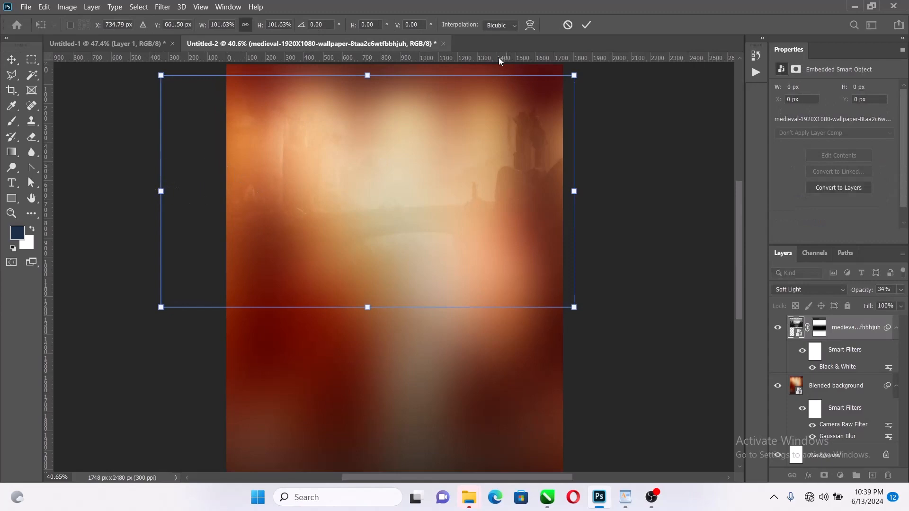
left_click(584, 25)
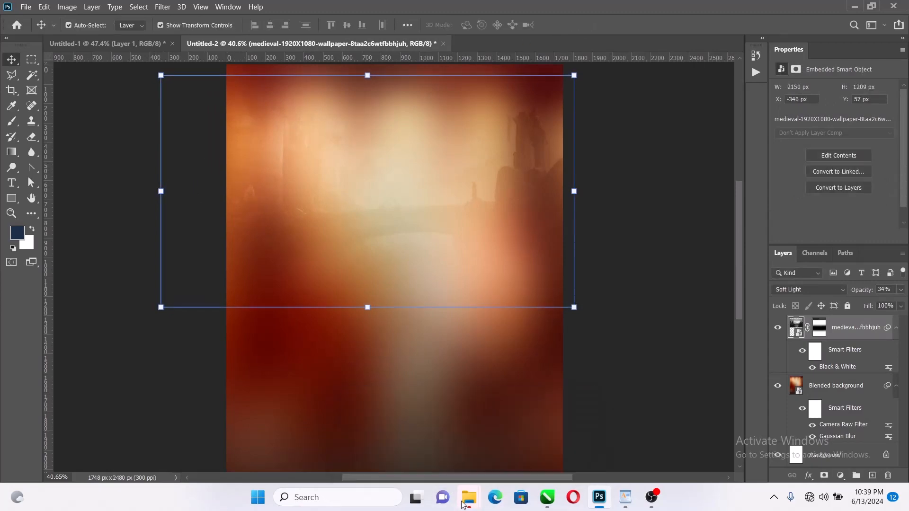
Place the Texturelabs_Metal_132XL image from the Total folder onto the poster above the castle layer
mouse_move(469, 498)
left_click(510, 456)
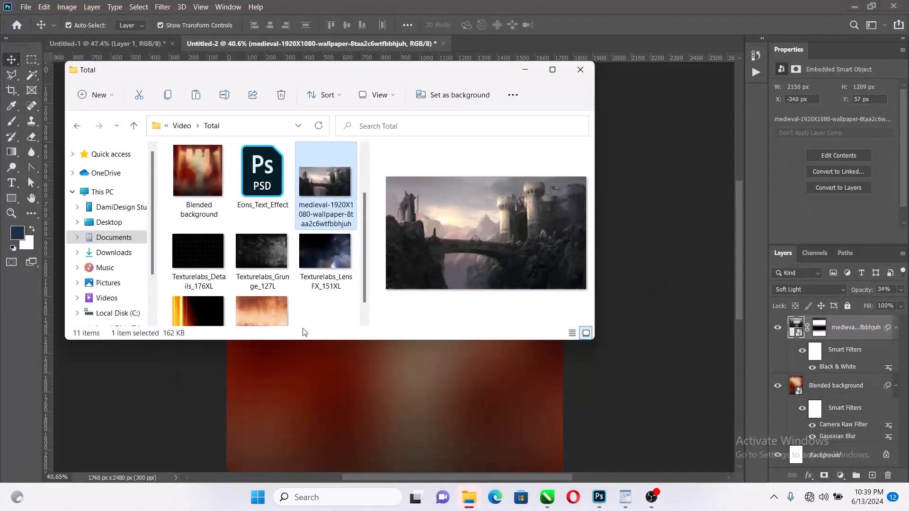
scroll(245, 268, "down", 1)
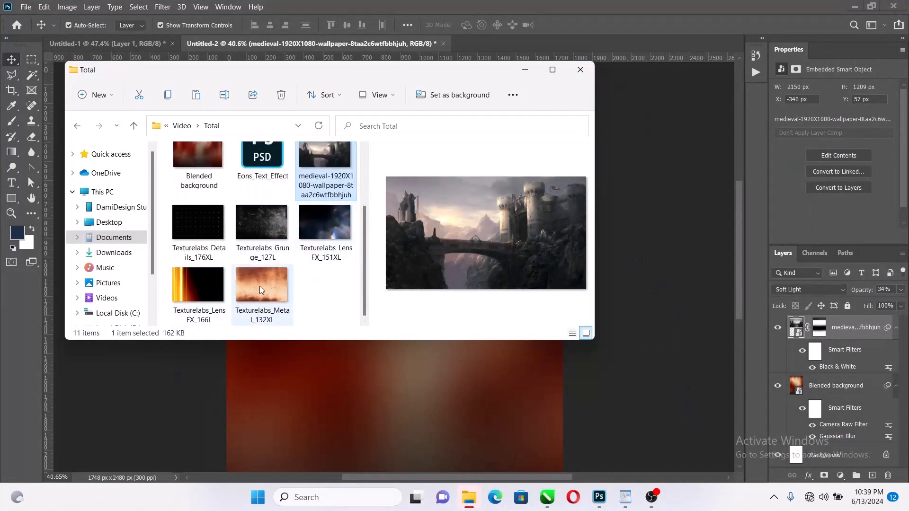
left_click_drag(259, 286, 428, 399)
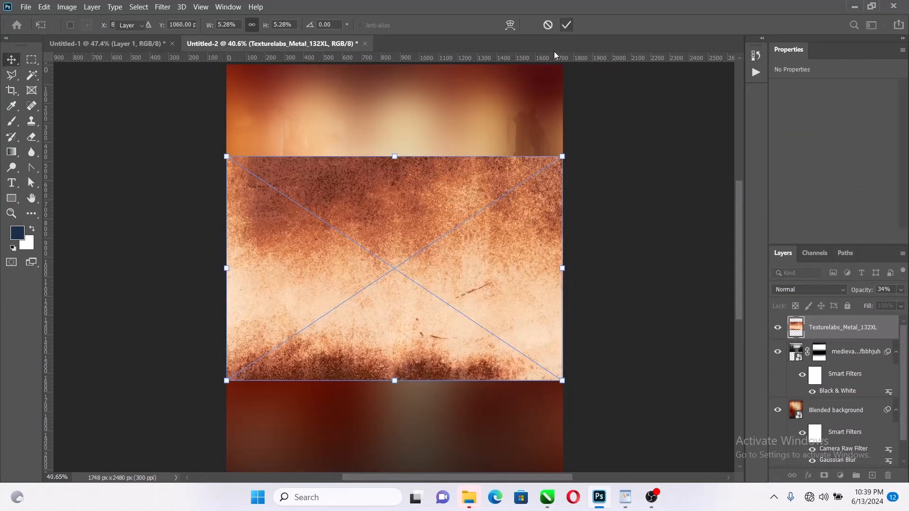
key("Return")
Scale the metal texture to about 11.73% and move it vertically so it covers the whole canvas
scroll(502, 265, "down", 1)
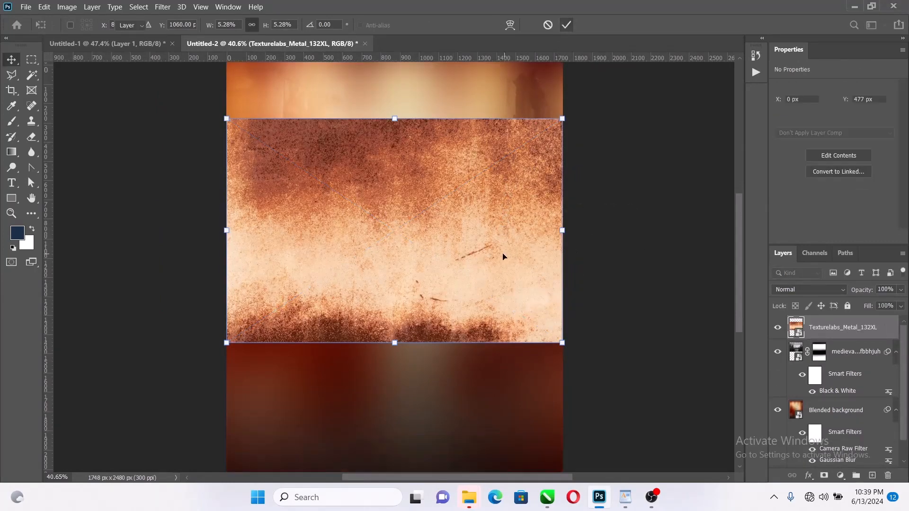
scroll(501, 268, "down", 3)
key("ctrl+t")
left_click_drag(395, 177, 428, 89)
left_click_drag(412, 169, 412, 172)
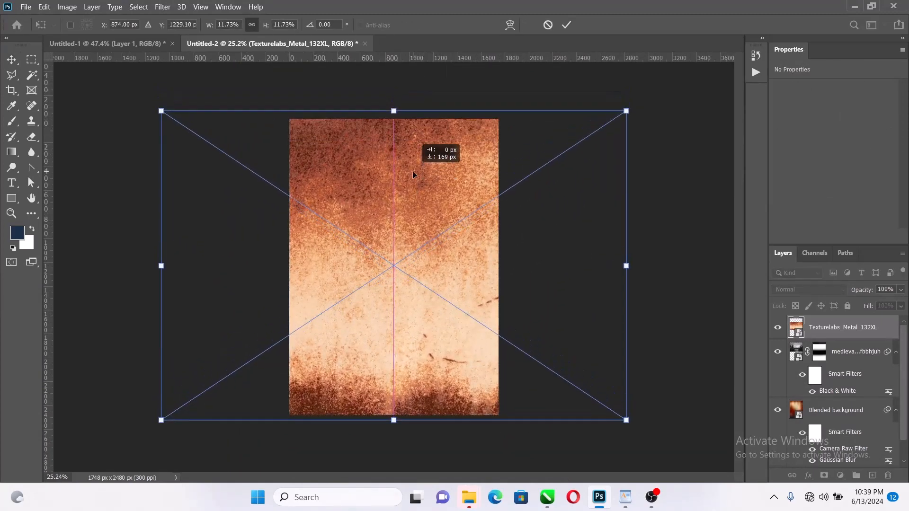
left_click(567, 26)
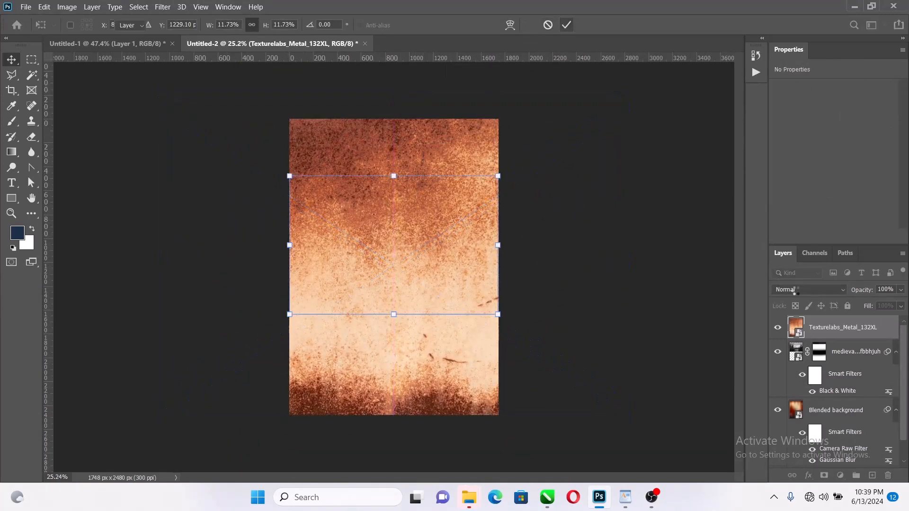
Set the metal texture layer's blend mode to Soft Light and its opacity to 34%
left_click(795, 290)
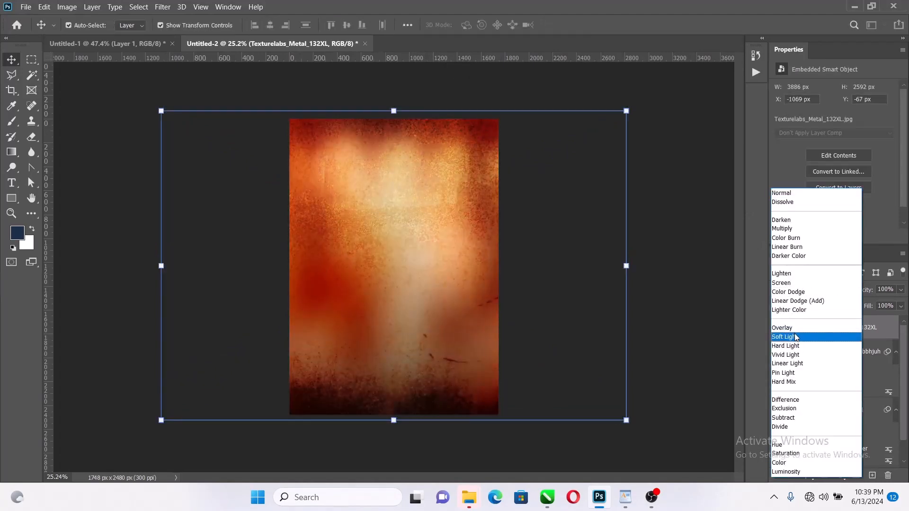
left_click(791, 336)
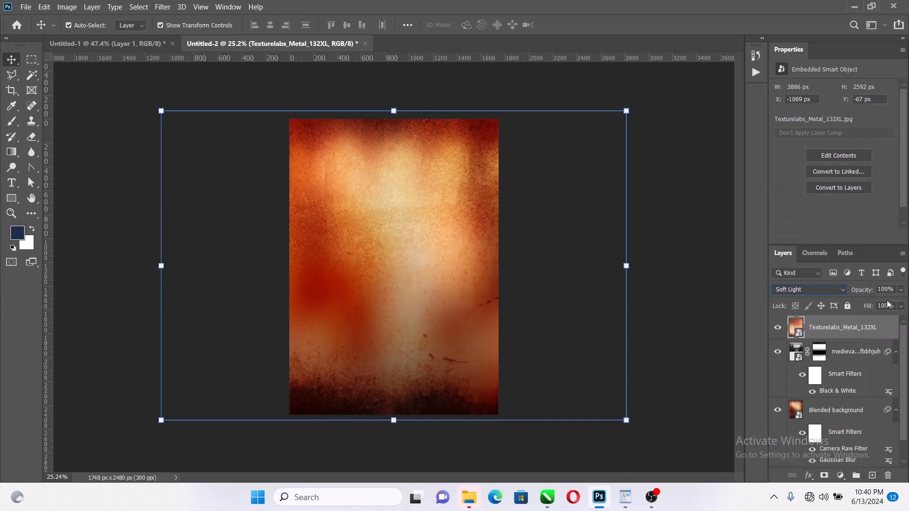
left_click(900, 306)
left_click(858, 320)
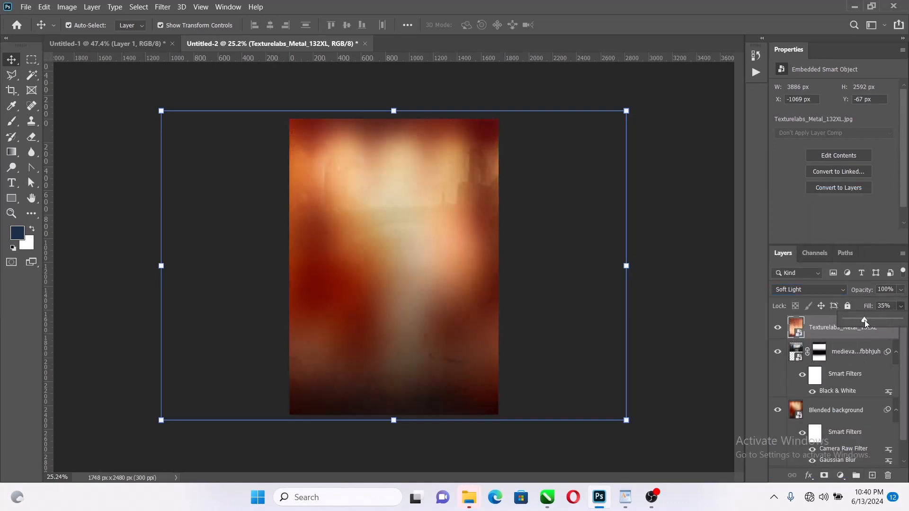
mouse_move(865, 320)
left_mouse_down()
mouse_move(901, 320)
mouse_move(865, 309)
left_mouse_up()
left_click(900, 306)
left_click(582, 264)
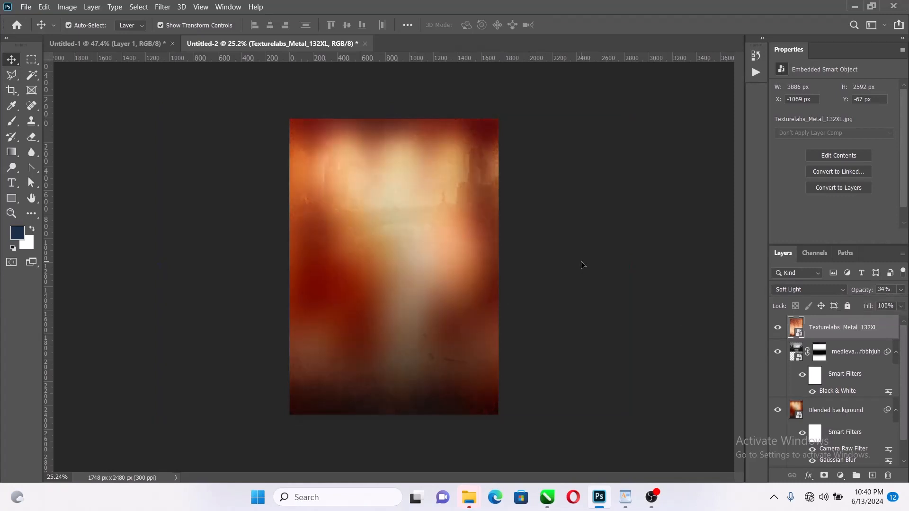
scroll(381, 187, "up", 5)
scroll(388, 187, "down", 4)
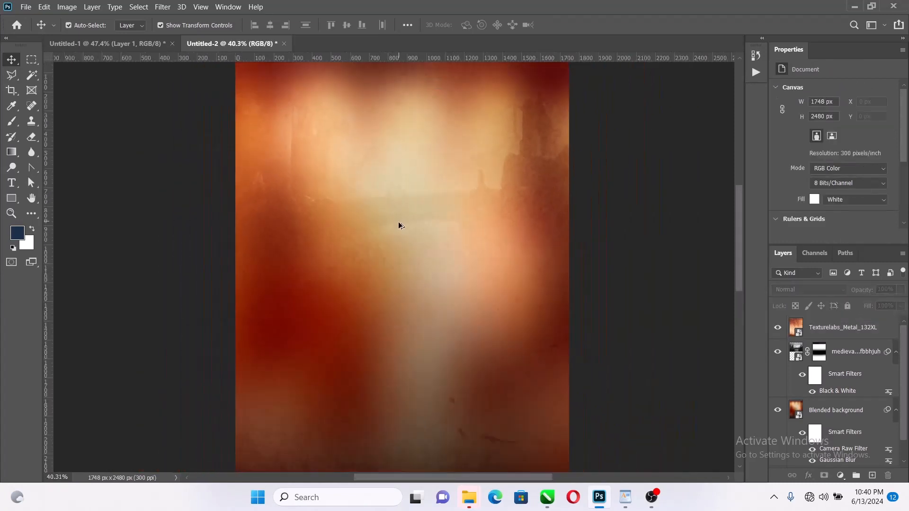
Place the Texturelabs_Details_176XL and Texturelabs_Grunge_127L images from the Total folder onto the poster above the metal texture
scroll(388, 220, "down", 1)
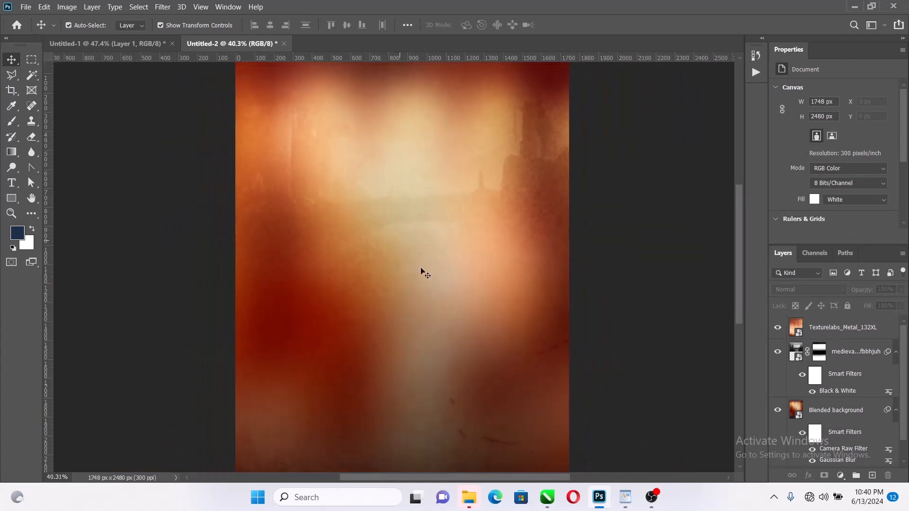
mouse_move(470, 495)
left_click(489, 430)
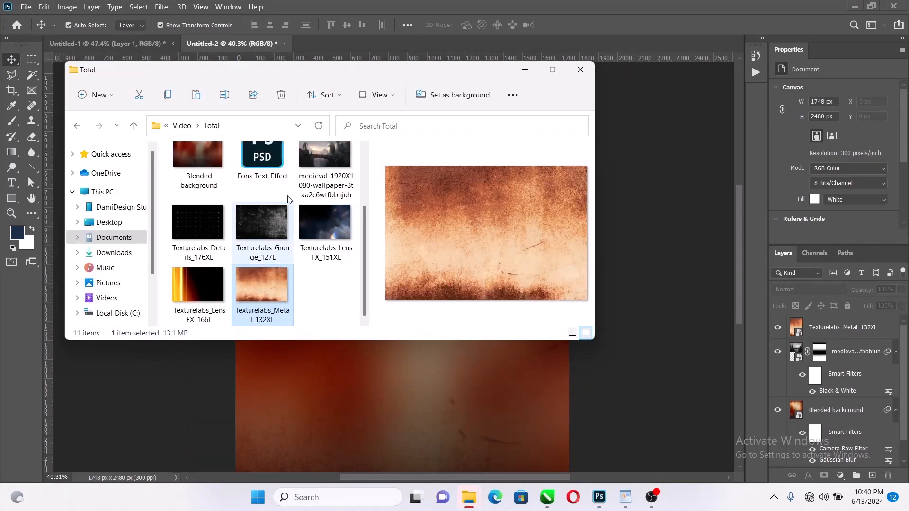
left_click_drag(346, 62, 363, 80)
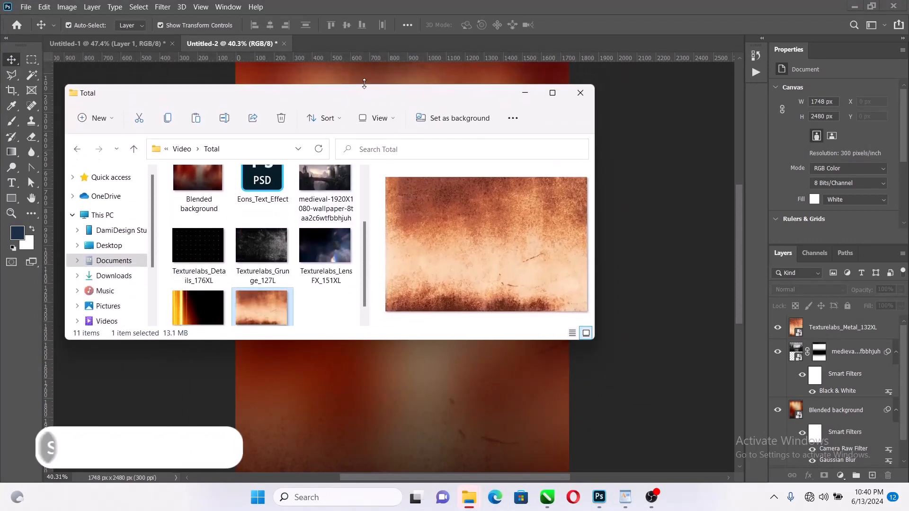
left_click(254, 268)
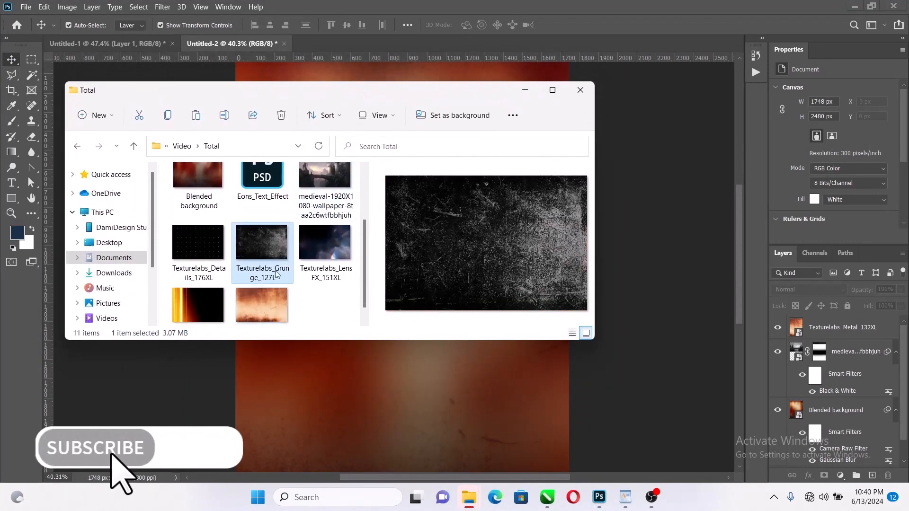
left_click(189, 259, "ctrl")
left_click_drag(407, 350, 444, 345)
key("Return")
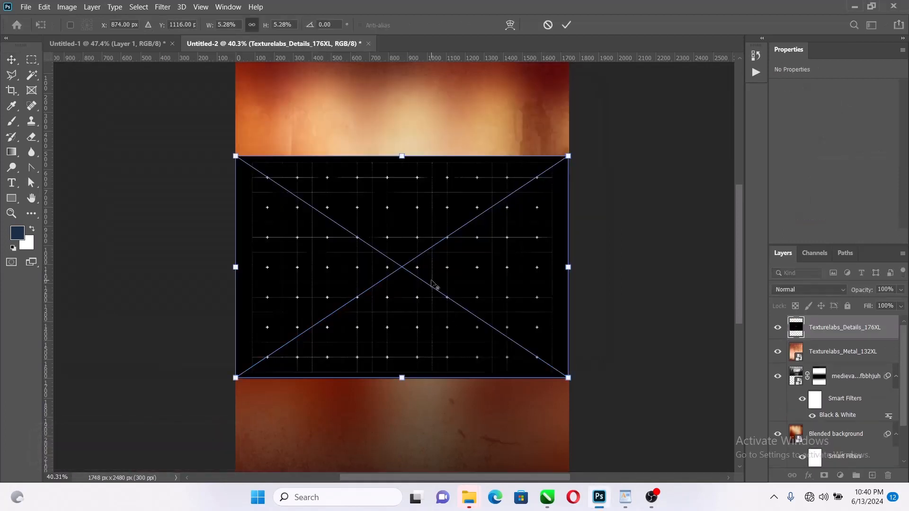
Scale the Texturelabs_Details_176XL grid texture to about 13.80% and rotate it about 9.19° so it covers the canvas
scroll(432, 288, "down", 3)
left_click_drag(396, 181, 393, 68)
left_click_drag(699, 137, 708, 186)
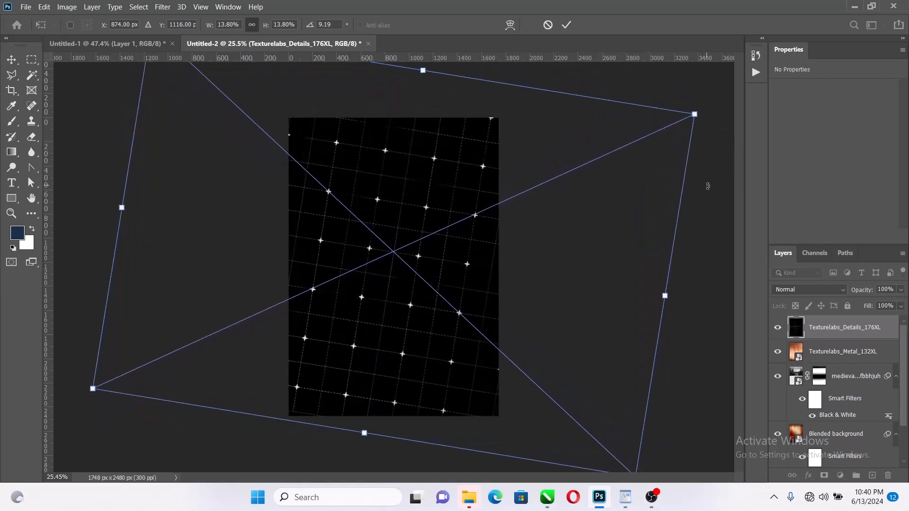
left_click(568, 25)
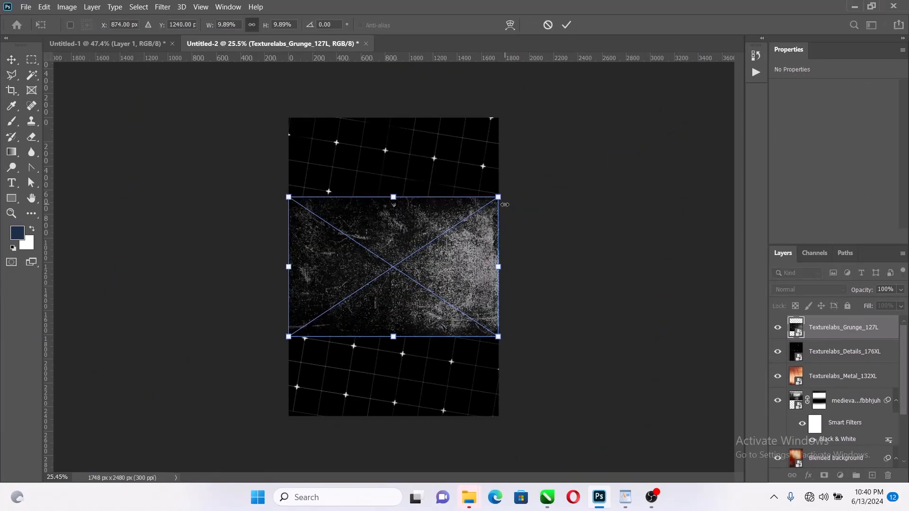
Scale the grunge texture to about 24.61% and set the blend mode of both the grunge and details layers to Lighten
left_click_drag(501, 207, 657, 124)
left_click(566, 26)
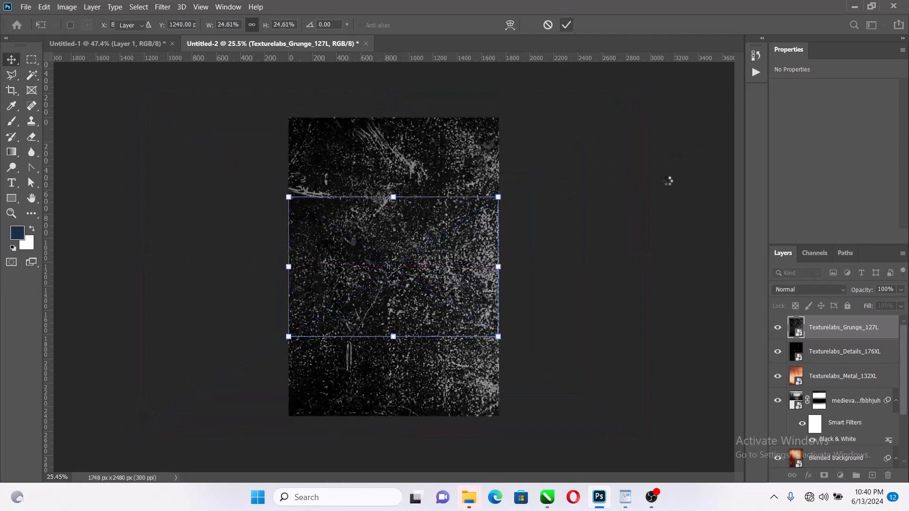
left_click(844, 358)
left_click(852, 331, "shift")
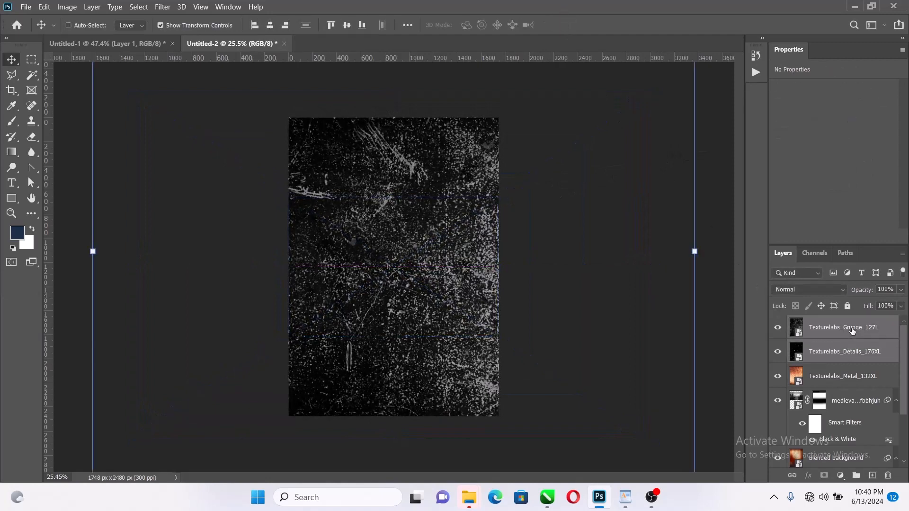
left_click(820, 293)
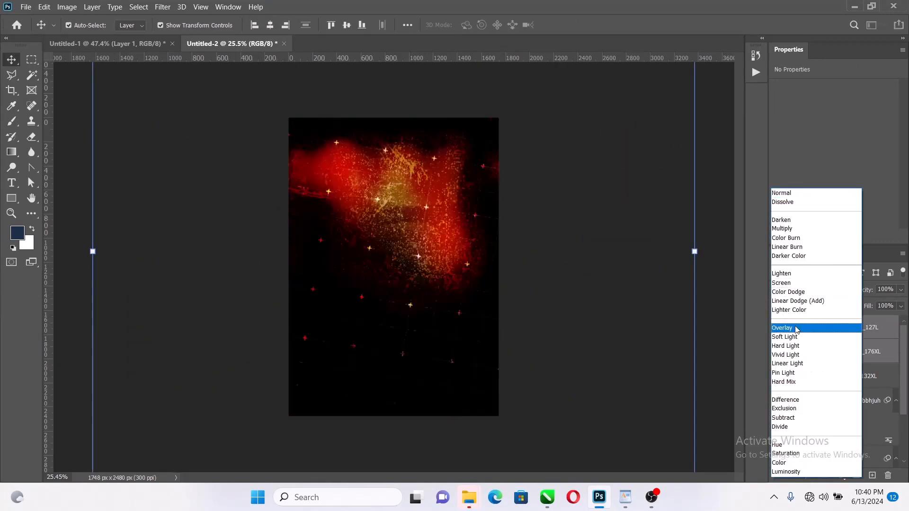
left_click(786, 274)
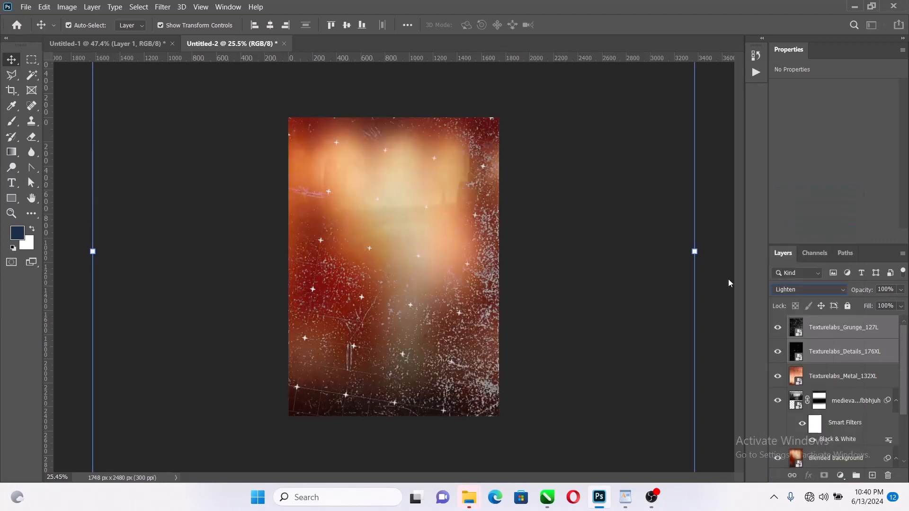
Delete the Texturelabs_Grunge_127L layer
left_click(850, 353)
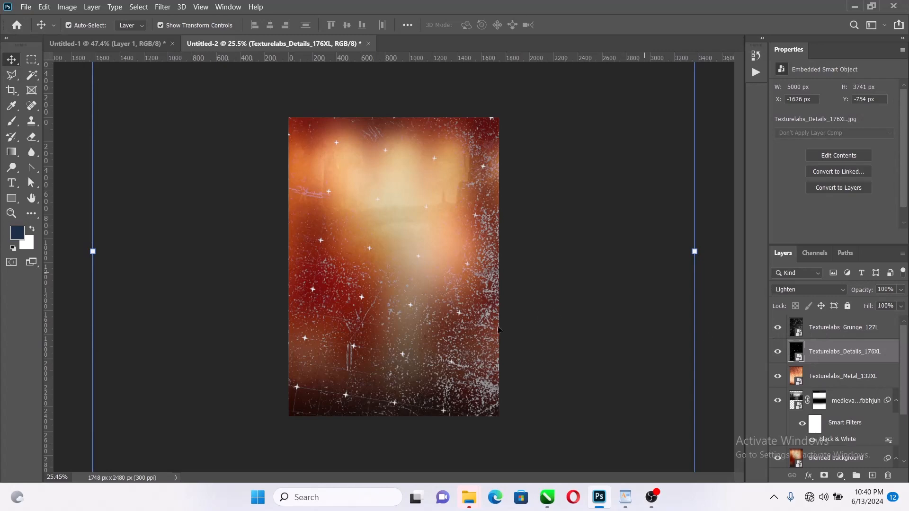
scroll(458, 344, "up", 3)
left_click(815, 334)
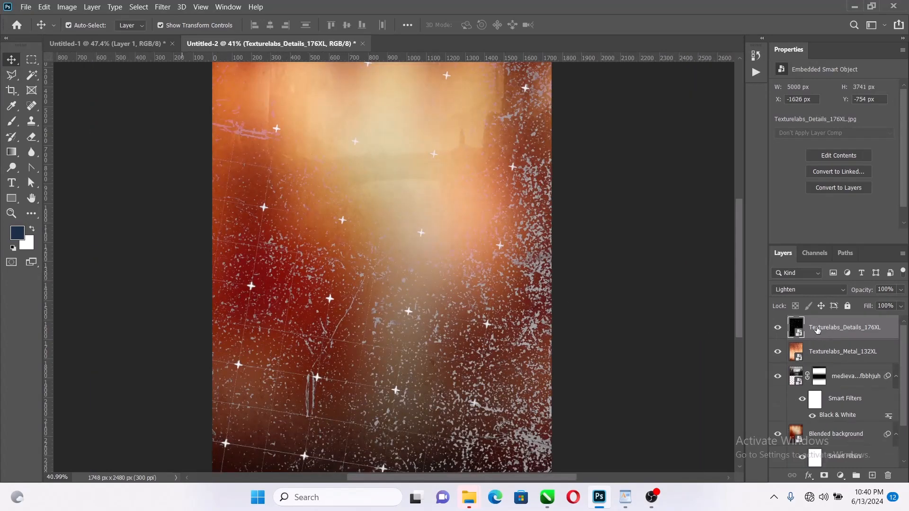
key("Delete")
Lower the opacity of the Texturelabs_Details_176XL layer to 25%
scroll(452, 266, "down", 3)
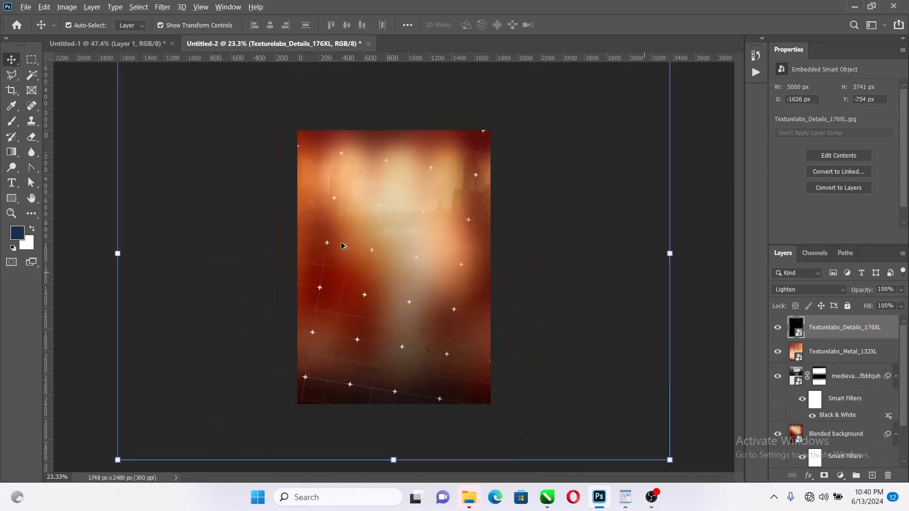
scroll(343, 245, "up", 5)
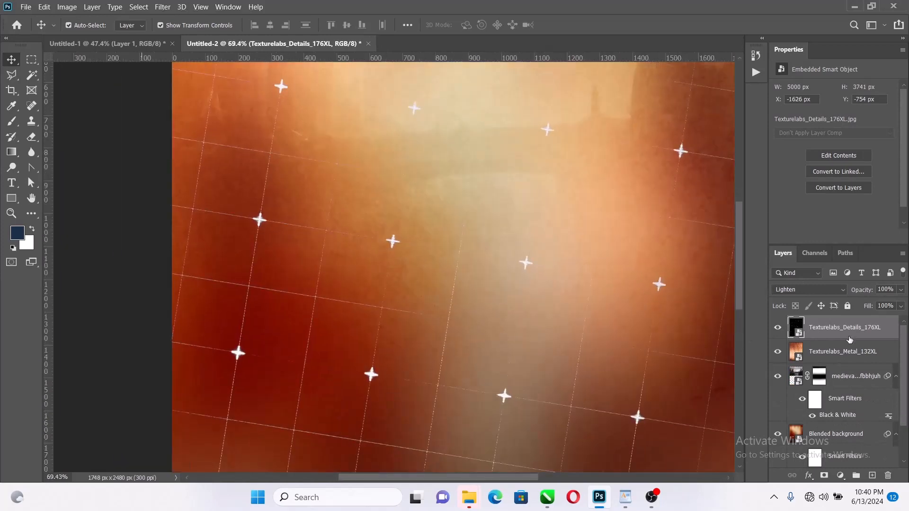
left_click(900, 290)
left_click_drag(868, 303, 859, 305)
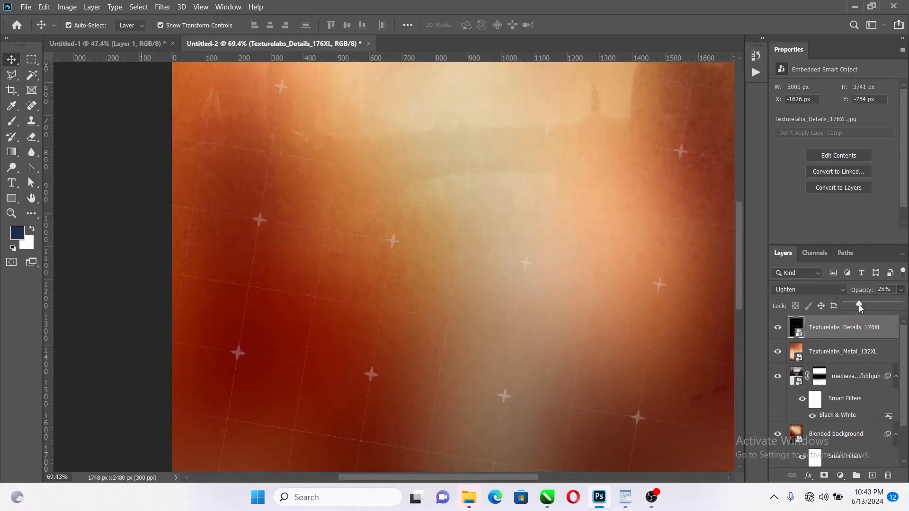
scroll(606, 276, "down", 3)
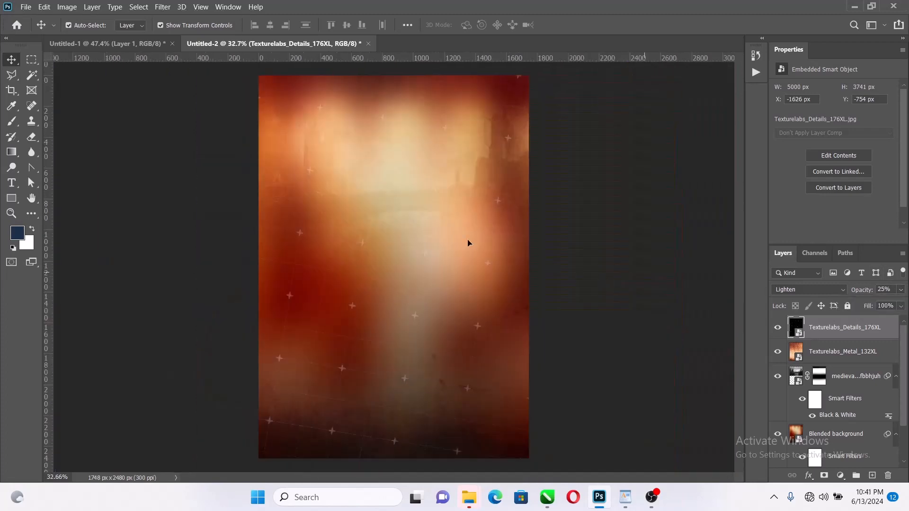
Place the golden arched hall image 710def6d-64ed-4bcd-9383-09cc116af7b5 from the Total folder and scale it to about 64.08% to cover the canvas
key("z")
right_click(468, 197)
left_click(482, 205)
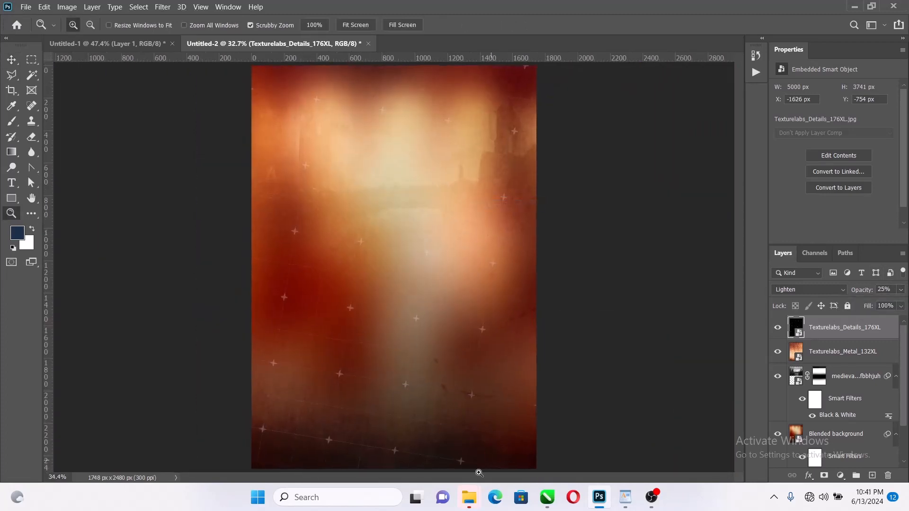
mouse_move(469, 497)
left_click(510, 447)
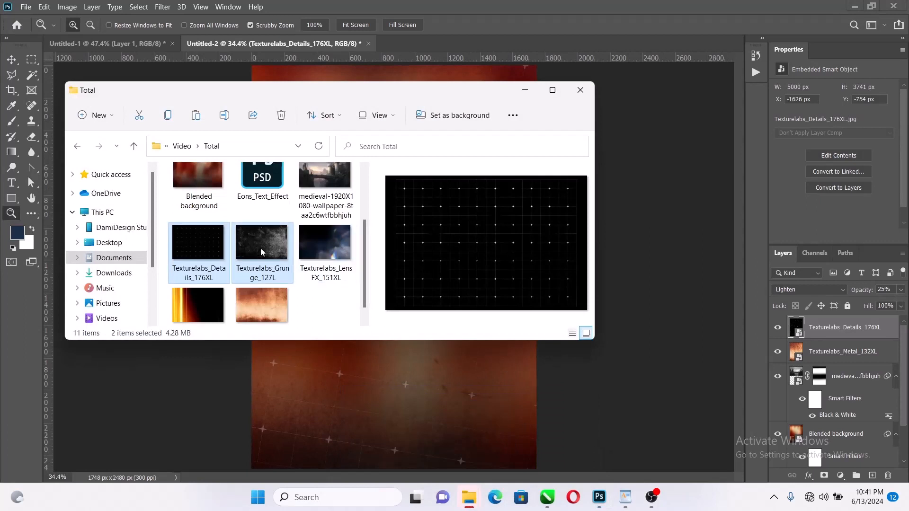
scroll(271, 279, "up", 2)
left_click(267, 197)
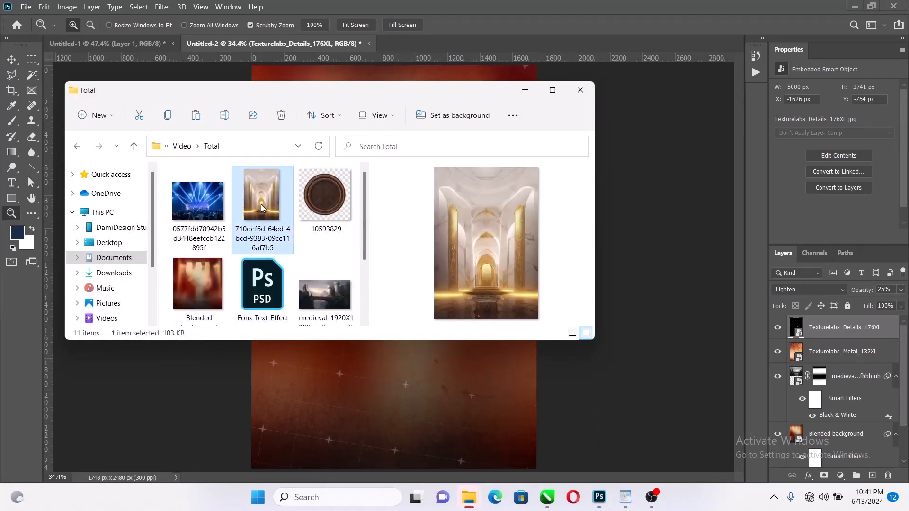
left_click_drag(260, 203, 626, 252)
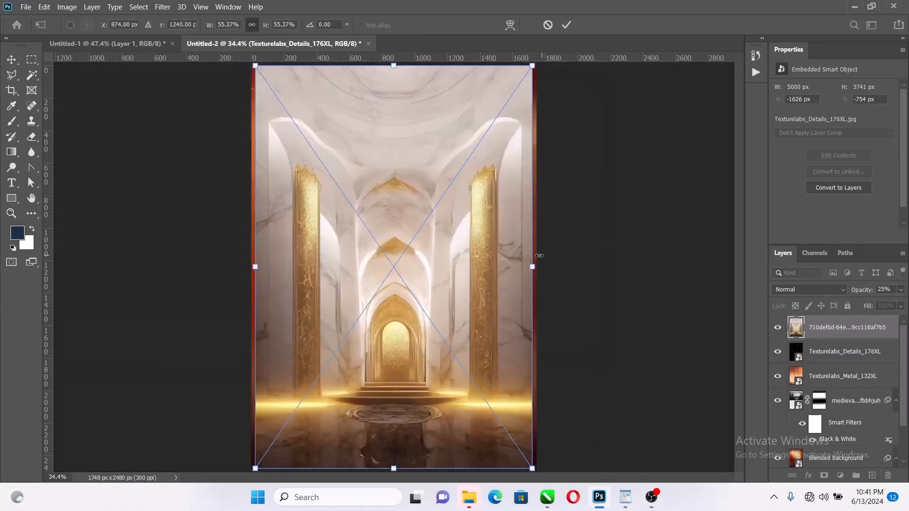
left_click_drag(539, 256, 556, 256)
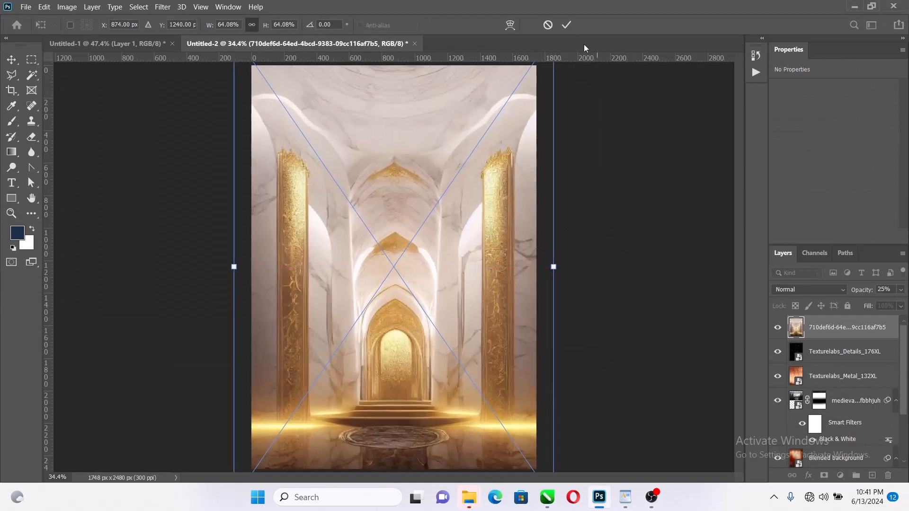
left_click(566, 24)
Set the arched hall layer's blend mode to Soft Light and its opacity to 66%
left_click(809, 289)
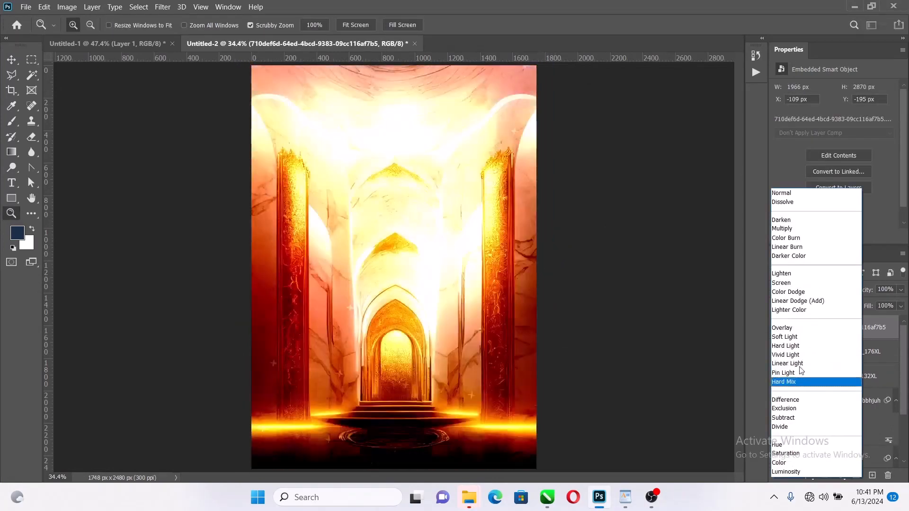
left_click(799, 337)
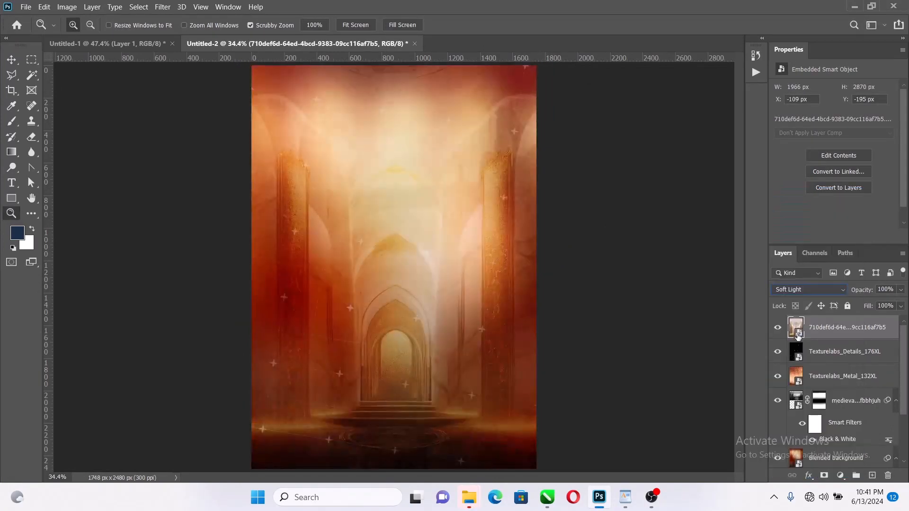
left_click(901, 289)
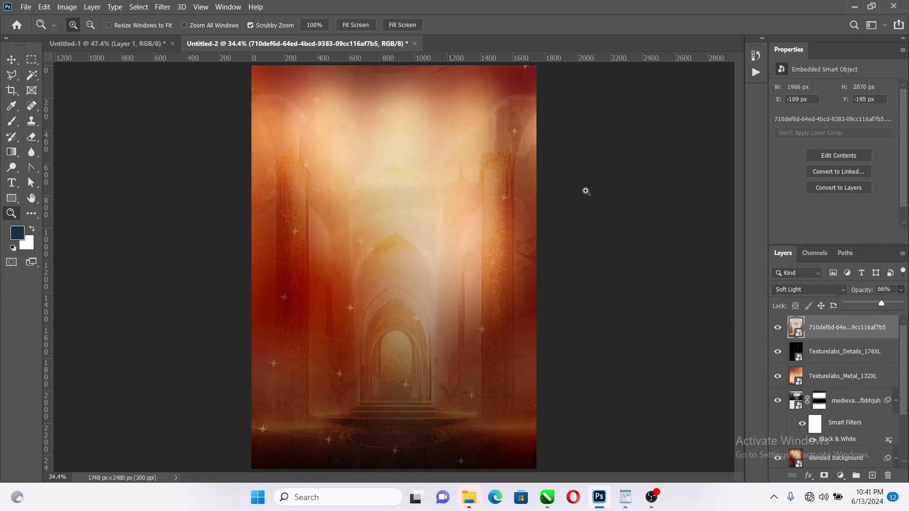
left_click(2, 61)
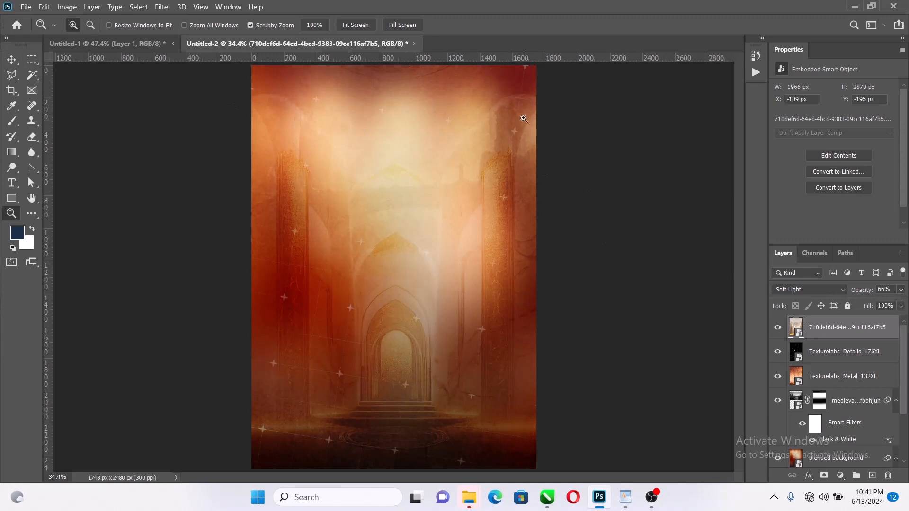
Move the medieval castle layer above the arched hall layer and raise its opacity to 90%
left_click(11, 59)
left_click_drag(847, 396, 855, 326)
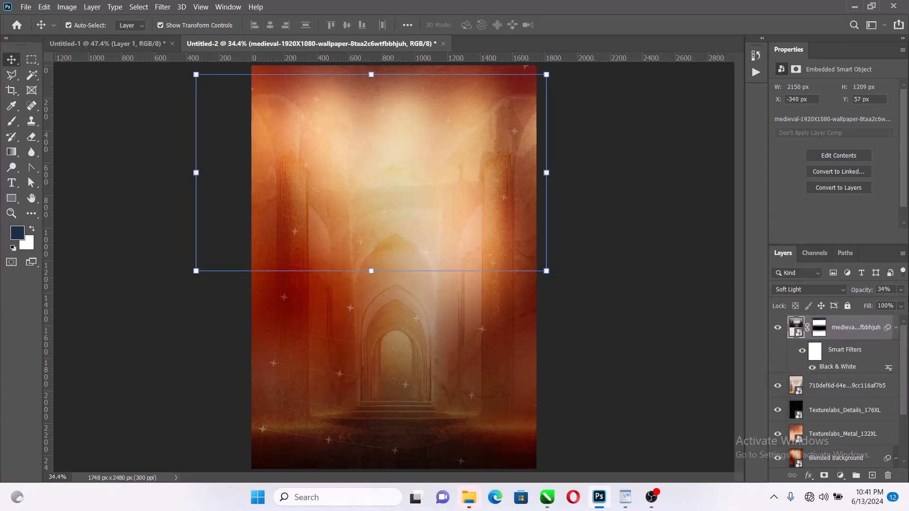
left_click(898, 290)
left_click_drag(877, 304, 895, 306)
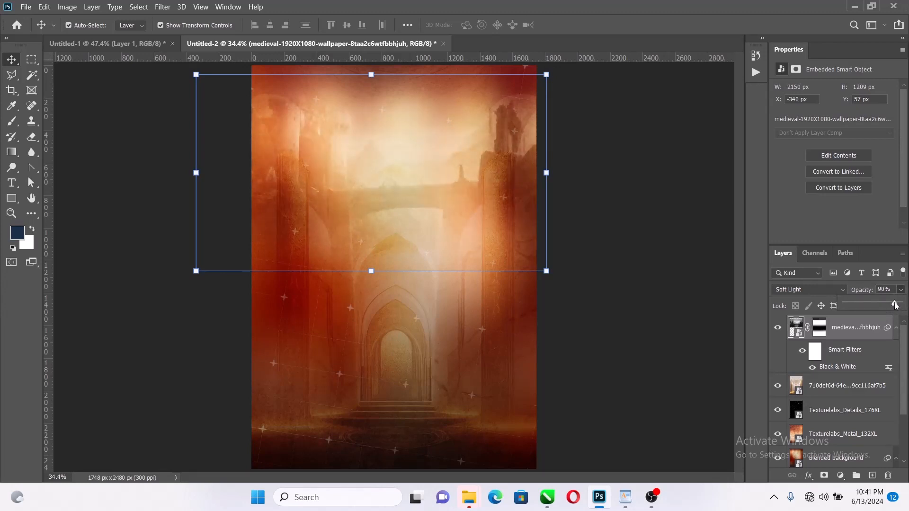
left_click(668, 195)
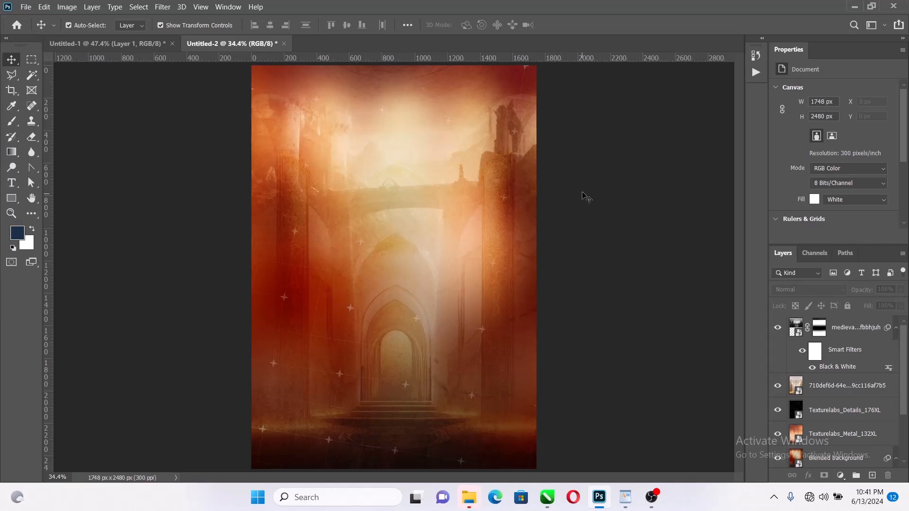
Place the Texturelabs_LensFX_151XL image from the Total folder onto the poster above the castle layer
scroll(371, 217, "down", 2)
scroll(356, 273, "up", 1)
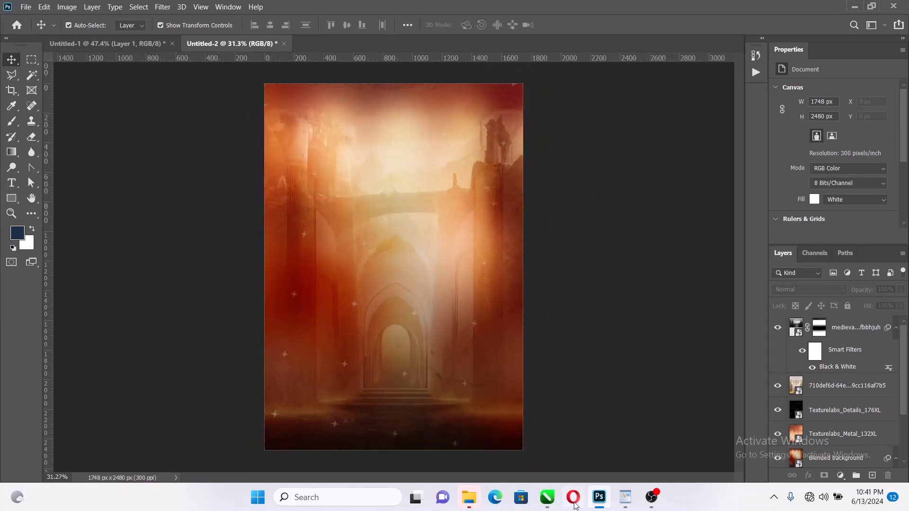
mouse_move(478, 505)
left_click(525, 433)
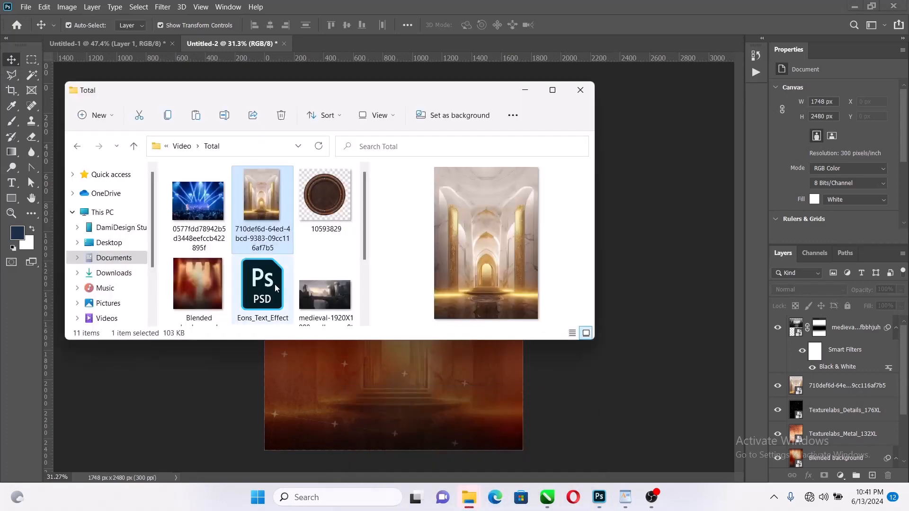
scroll(285, 284, "down", 2)
scroll(287, 287, "down", 2)
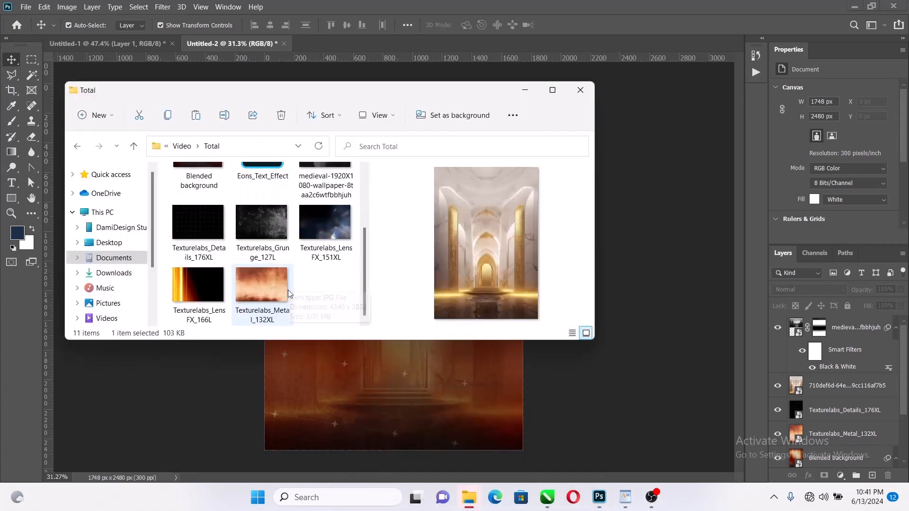
left_click(339, 222)
left_click_drag(340, 222, 615, 226)
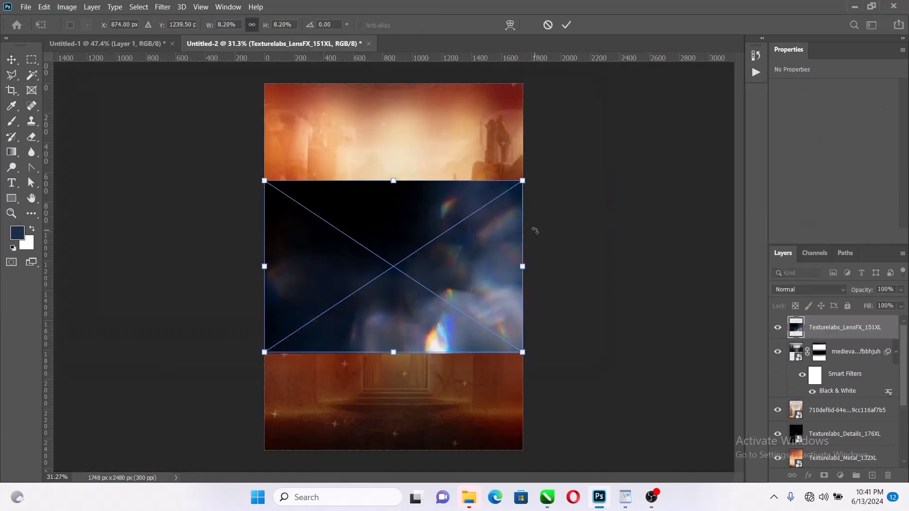
Turn the lens texture upside down by 180°, enlarge it to about 19.53% to cover the canvas, and shift it slightly to the left
left_click_drag(574, 205, 203, 338)
left_click_drag(394, 180, 445, 62)
left_click_drag(480, 178, 460, 173)
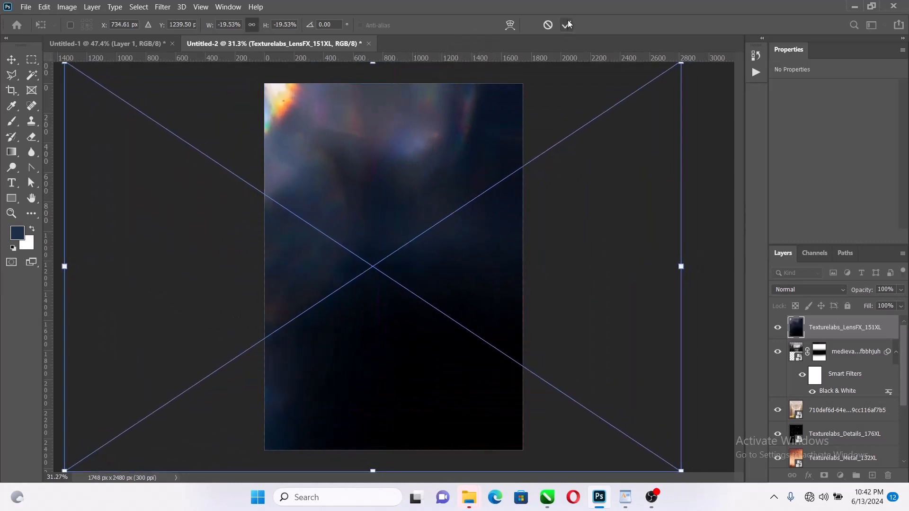
key("Return")
Set the lens texture layer's blend mode to Screen and shift the texture slightly to the right
left_click(808, 289)
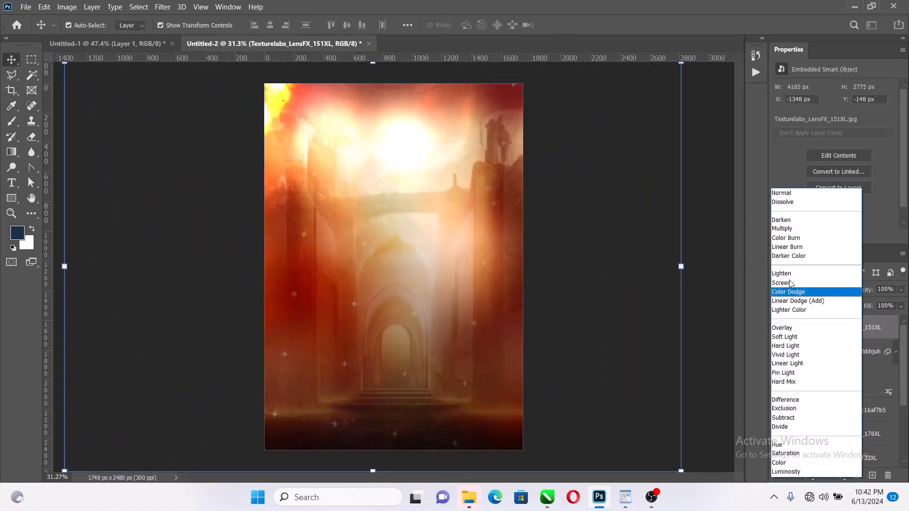
left_click(792, 282)
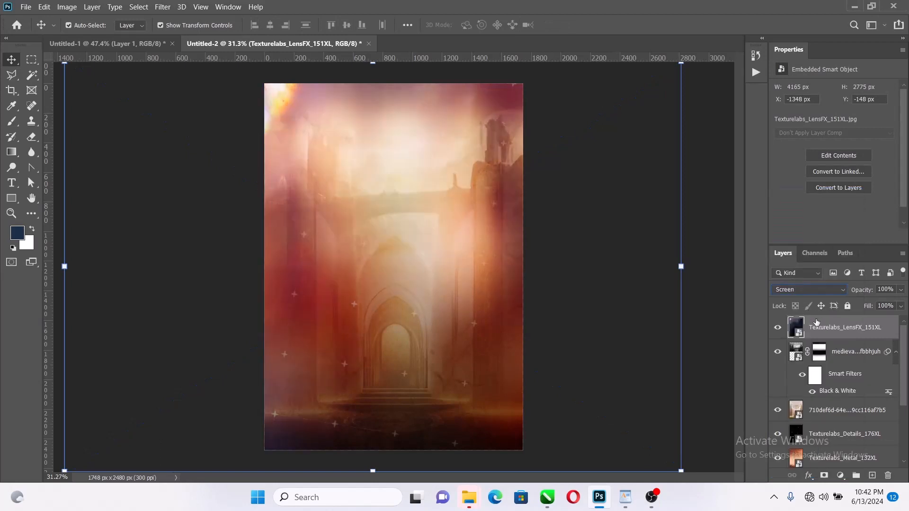
left_click(599, 255)
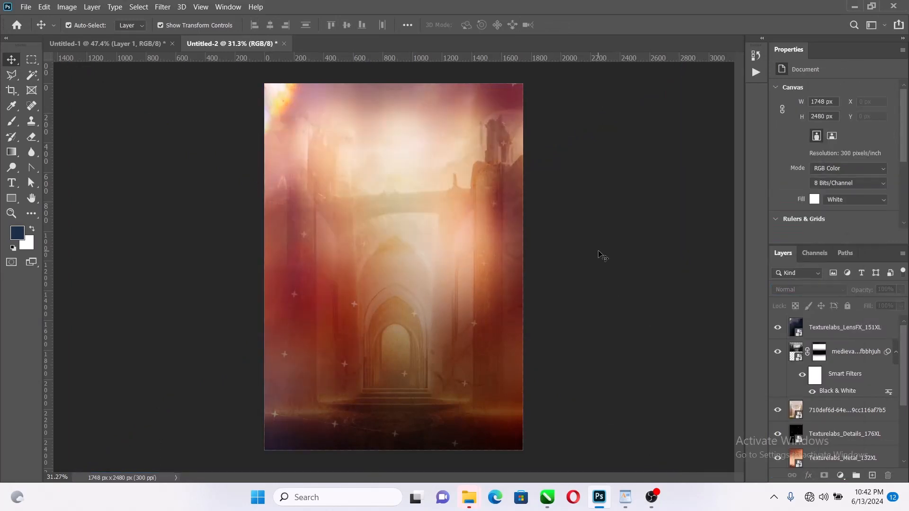
left_click_drag(452, 192, 469, 193)
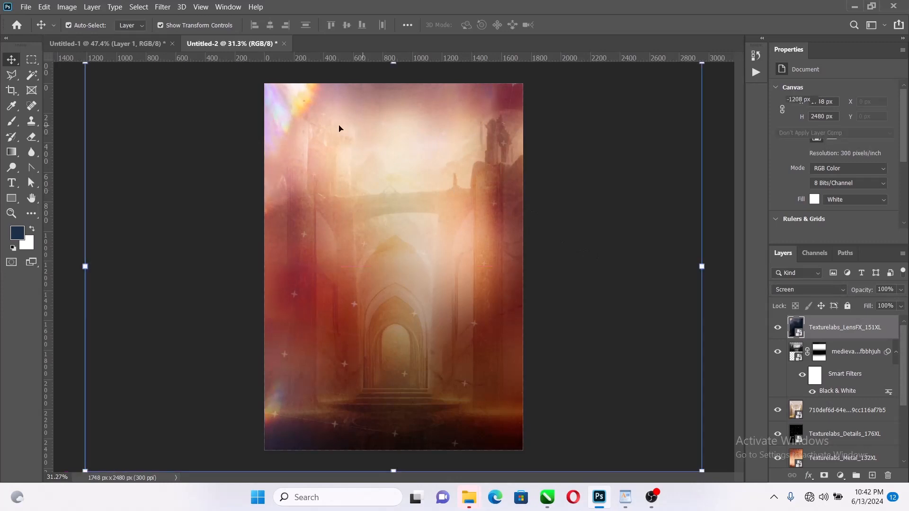
left_click(623, 199)
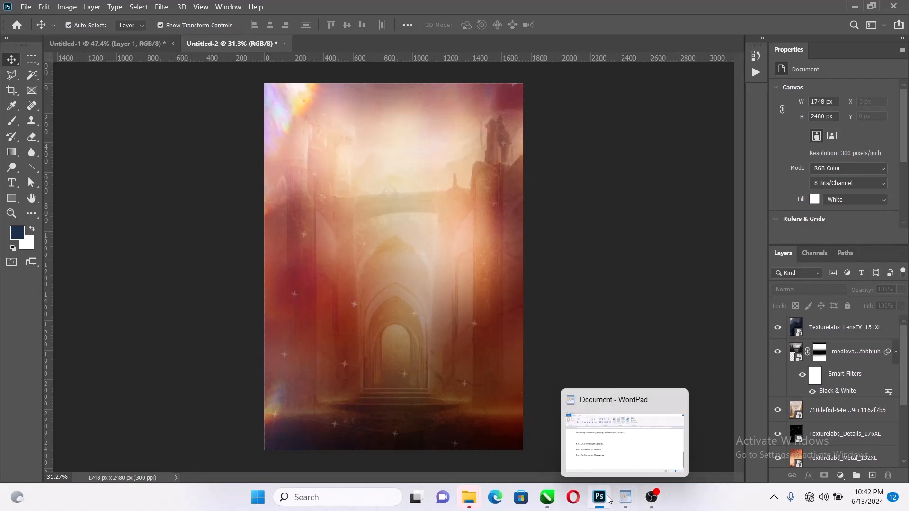
Place the round wooden board image 10593829 from the Total folder onto the poster above the lens texture
mouse_move(600, 504)
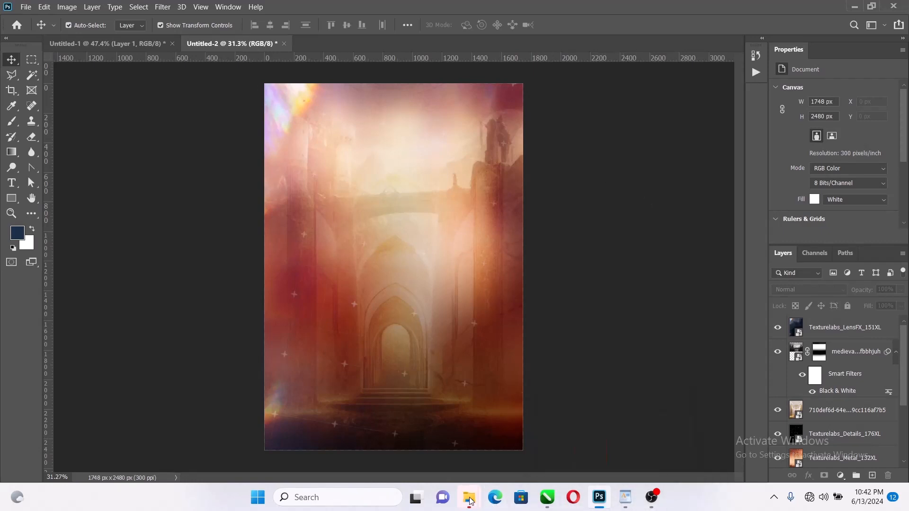
mouse_move(469, 497)
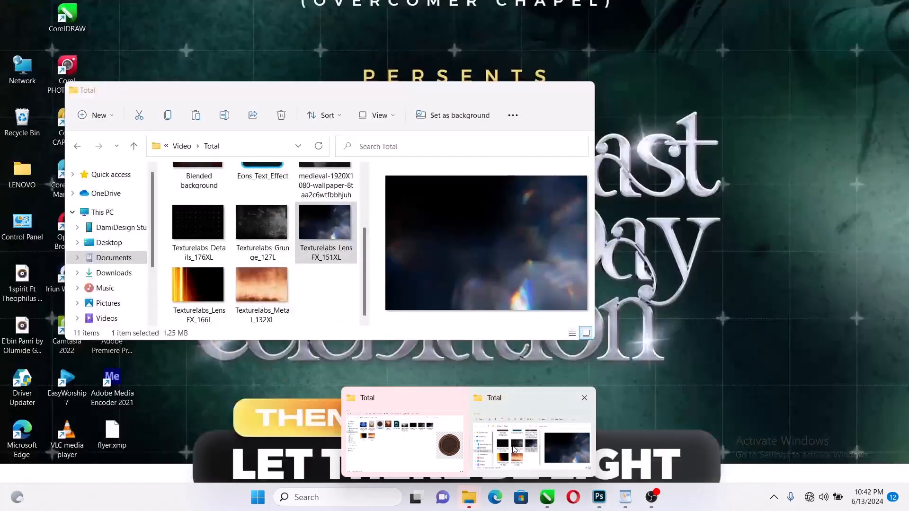
left_click(515, 451)
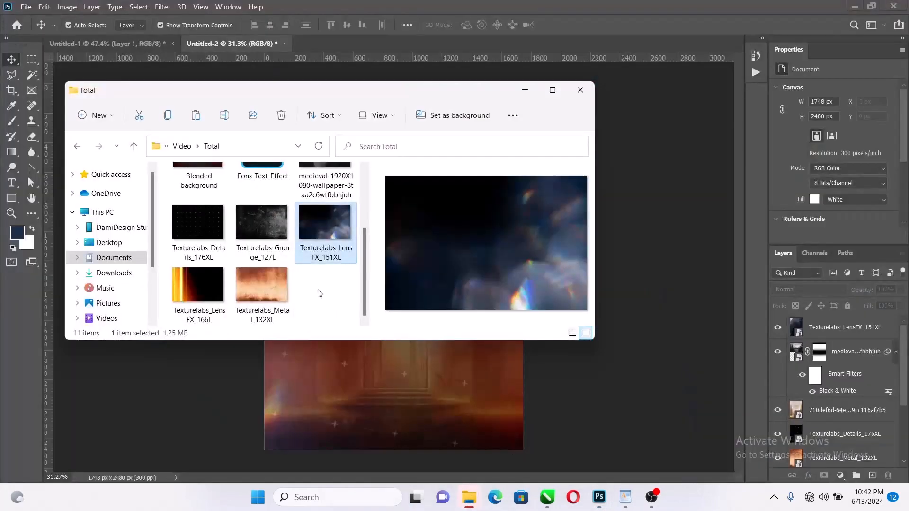
scroll(316, 290, "up", 4)
left_click(316, 216)
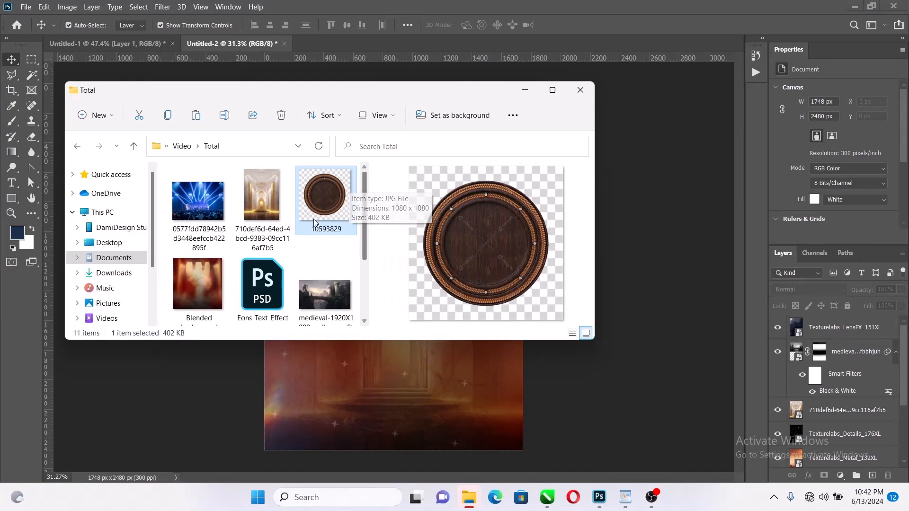
left_click_drag(324, 199, 751, 64)
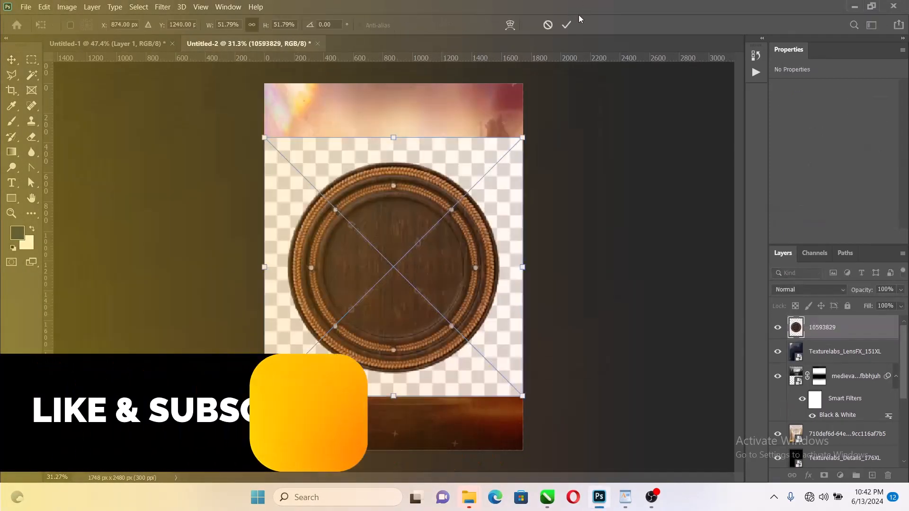
key("Return")
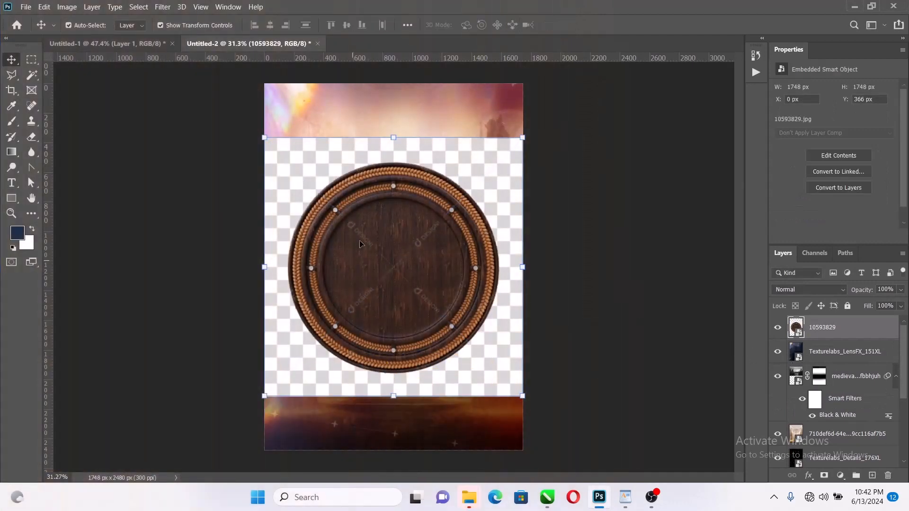
Select the round wooden board as the subject and mask away its checkered background
left_click(136, 7)
left_click(166, 139)
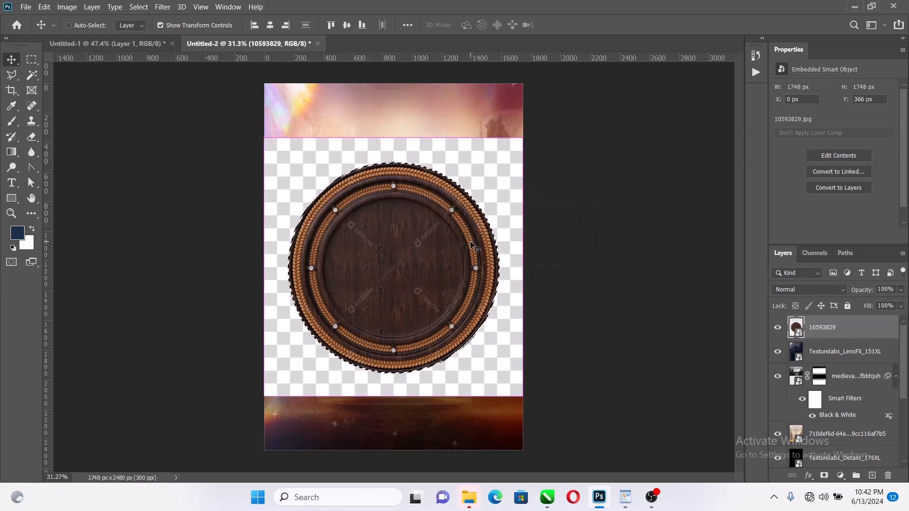
key("ctrl")
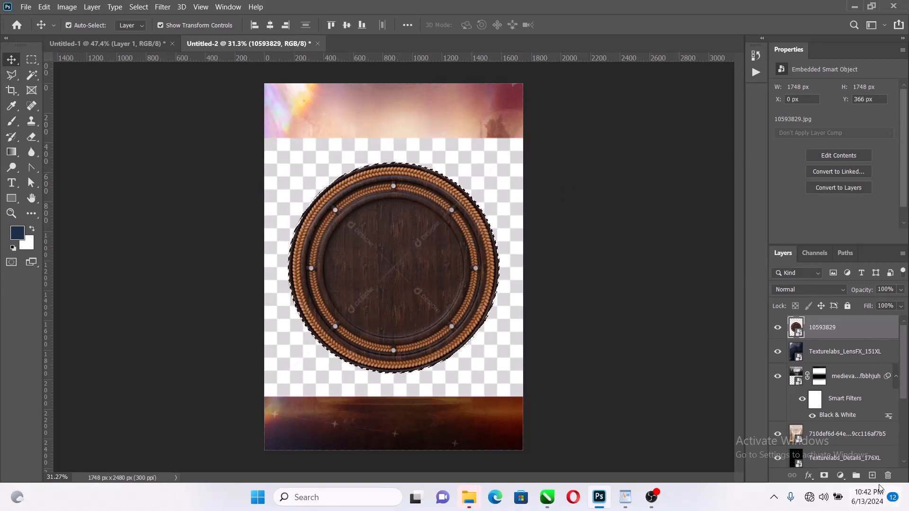
left_click(824, 476)
key("ctrl+2")
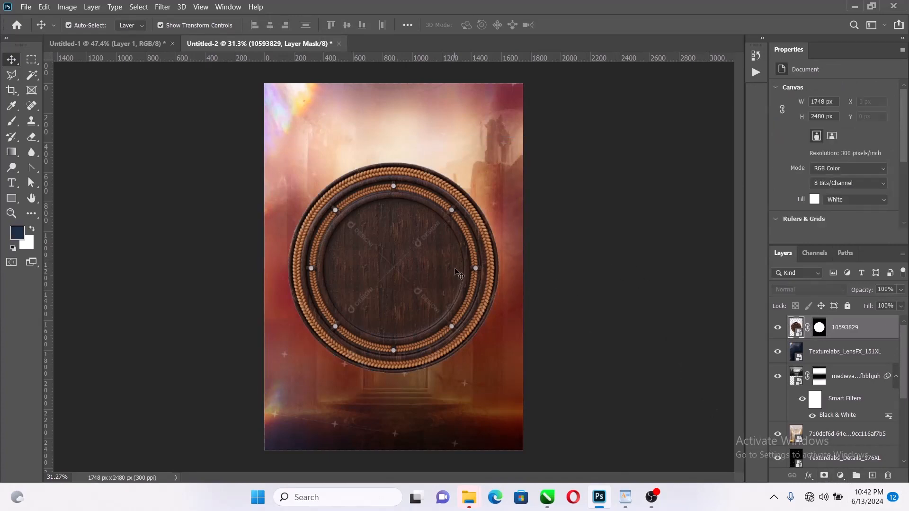
Rasterize the wooden board layer, keeping its layer mask
scroll(391, 311, "up", 5)
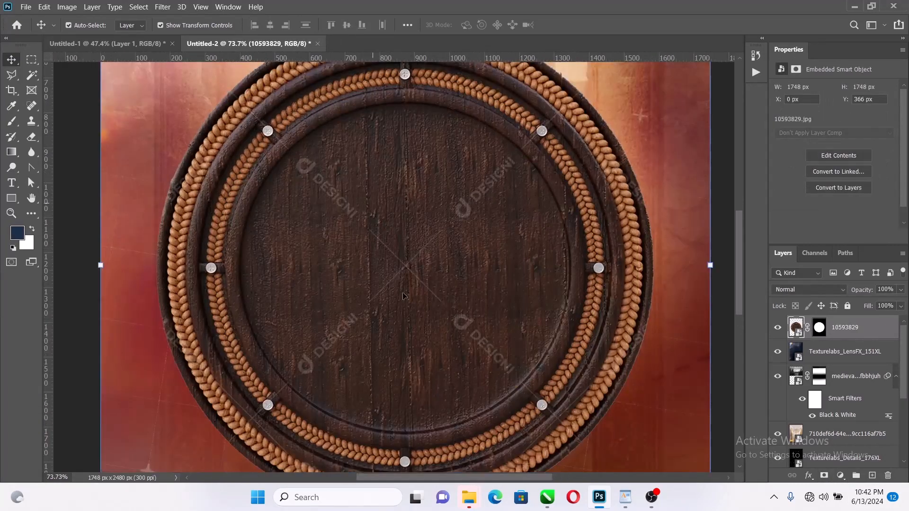
scroll(577, 283, "down", 2)
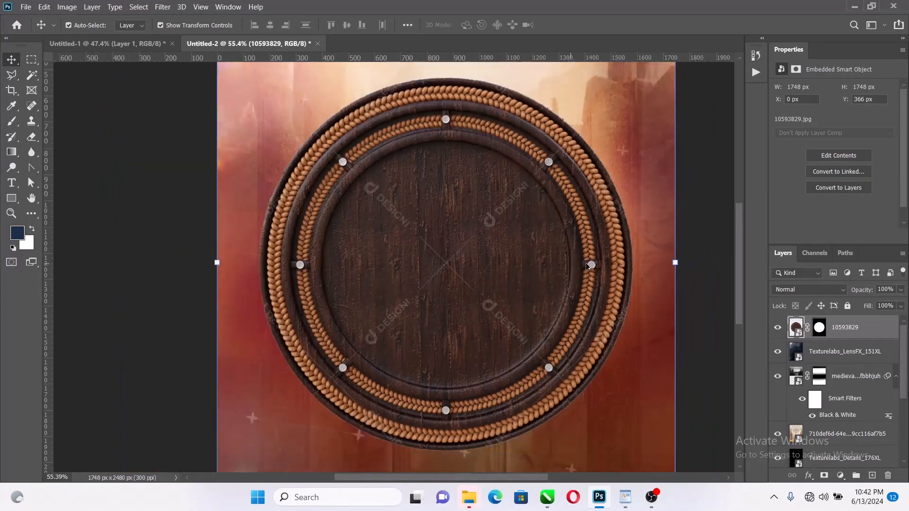
right_click(796, 328)
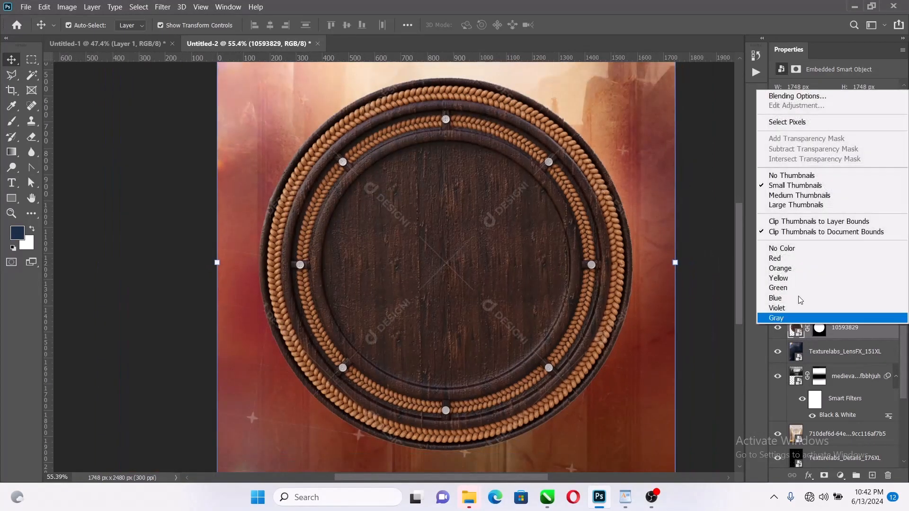
right_click(860, 330)
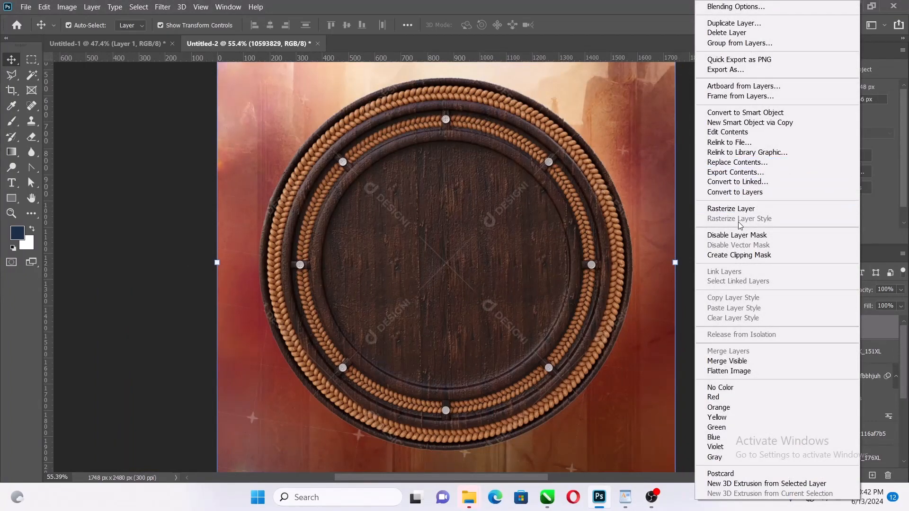
left_click(742, 210)
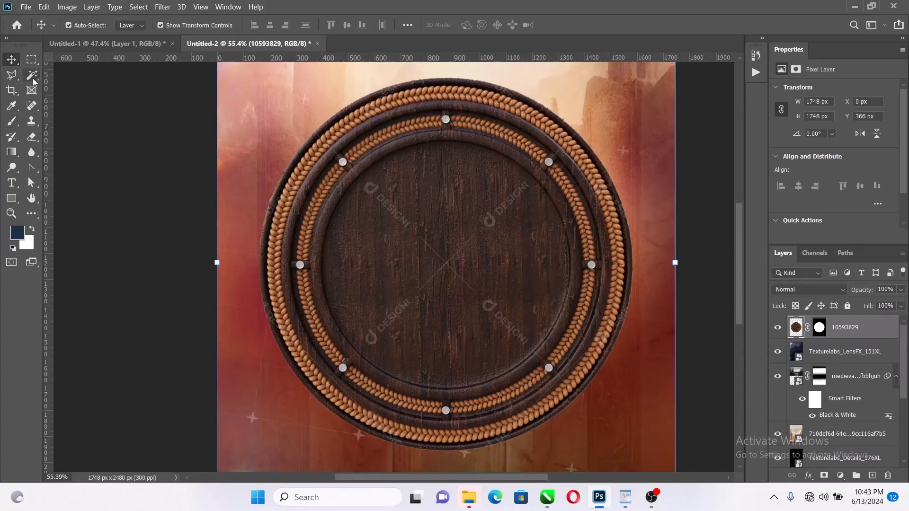
Patch the upper-left mark on the wooden board with clean wood grain using the Patch Tool, and deselect
left_click(12, 121)
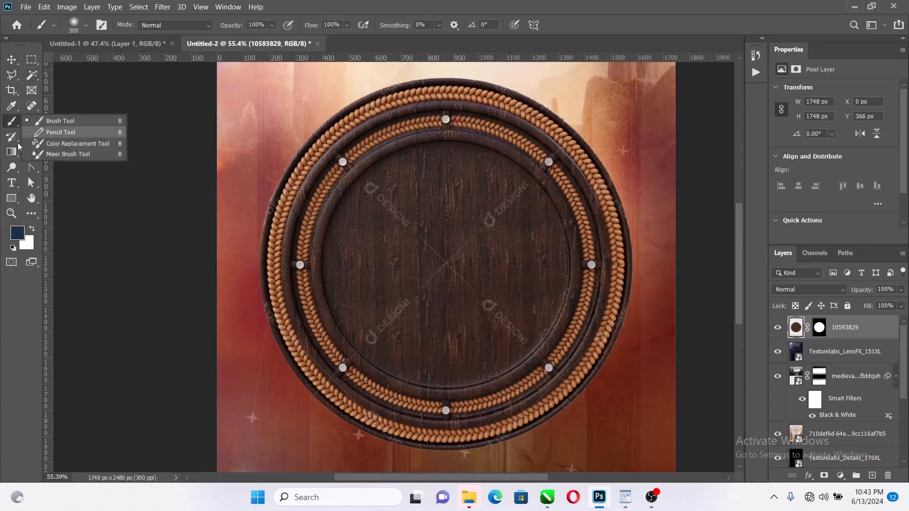
left_click(11, 168)
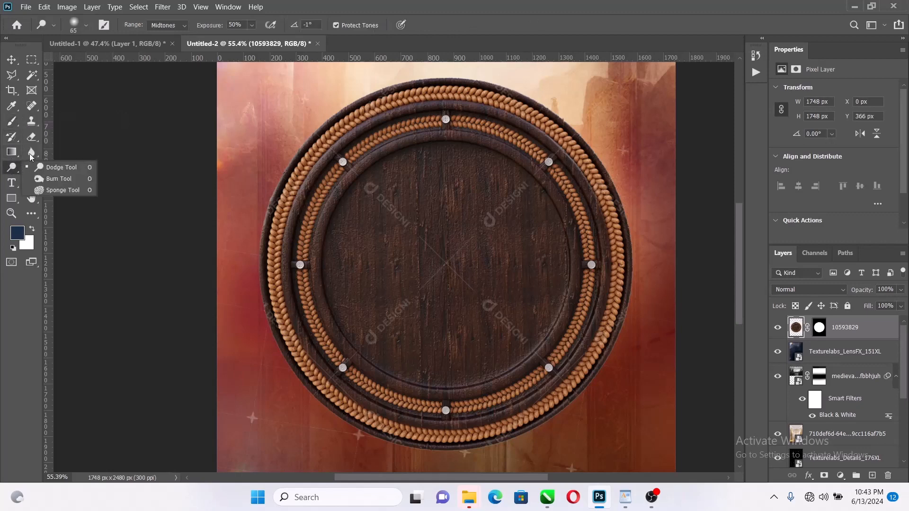
left_click(31, 121)
left_click(32, 106)
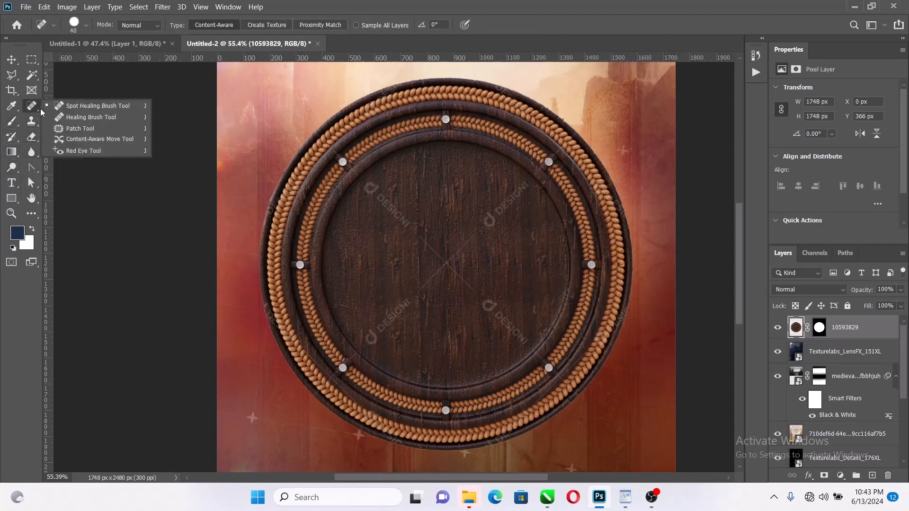
left_click(87, 128)
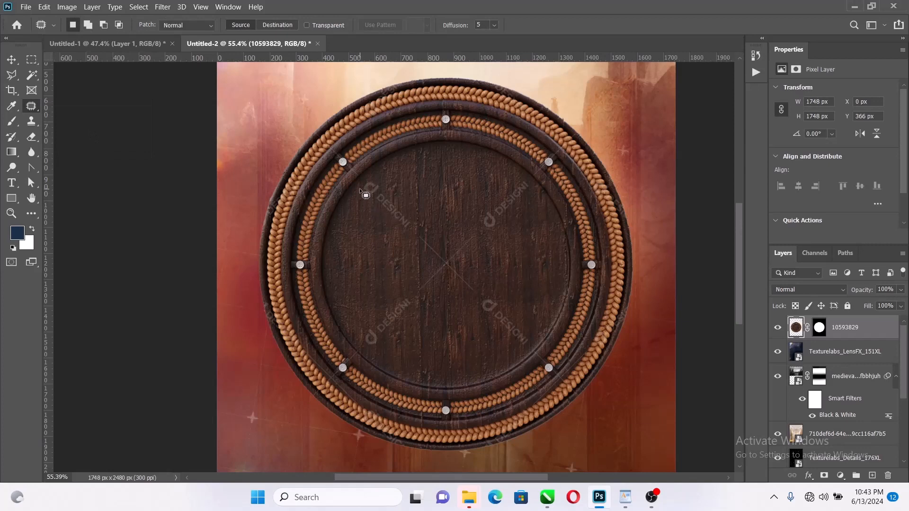
mouse_move(360, 188)
left_mouse_down()
mouse_move(375, 179)
mouse_move(387, 194)
left_mouse_up()
left_click_drag(417, 223, 416, 233)
mouse_move(365, 199)
left_mouse_down()
mouse_move(361, 190)
mouse_move(425, 195)
left_mouse_up()
key("ctrl+d")
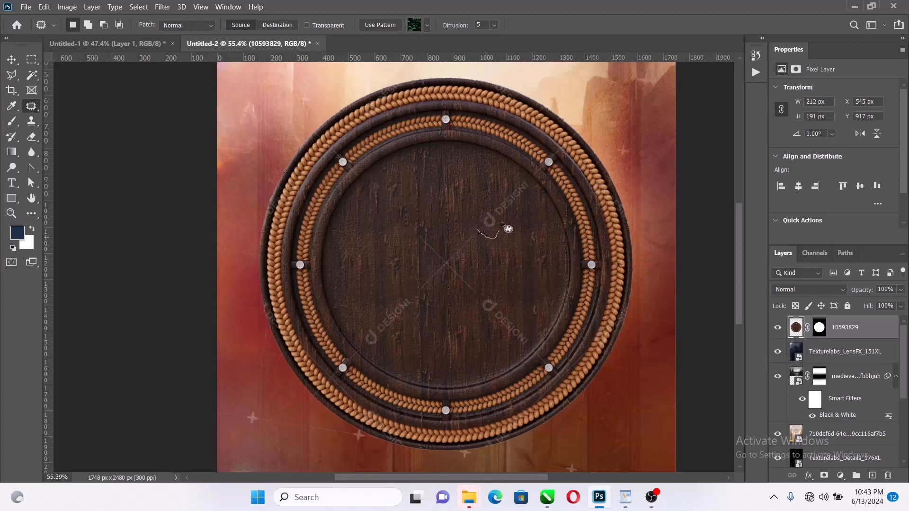
Patch the three remaining diagonal marks and the central crossed lines on the board with clean wood grain
mouse_move(502, 223)
left_mouse_down()
mouse_move(529, 194)
mouse_move(526, 182)
mouse_move(511, 182)
mouse_move(472, 228)
mouse_move(498, 215)
mouse_move(431, 211)
left_mouse_up()
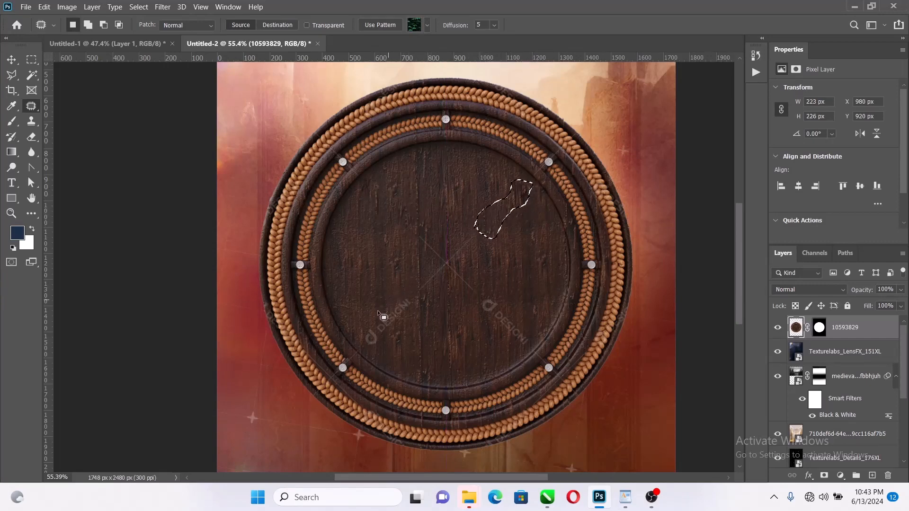
key("ctrl+d")
mouse_move(382, 344)
left_mouse_down()
mouse_move(394, 322)
mouse_move(470, 301)
mouse_move(496, 331)
mouse_move(526, 349)
mouse_move(534, 339)
left_mouse_up()
key("ctrl+d")
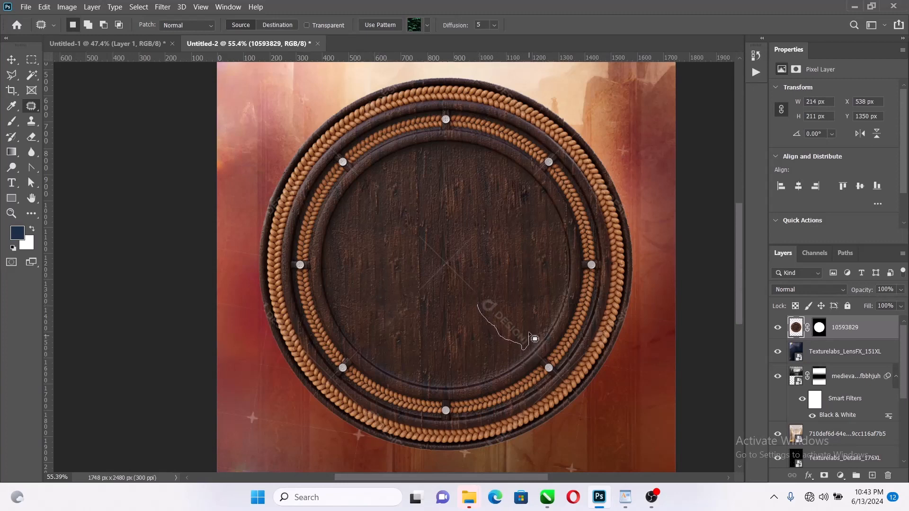
left_click_drag(514, 300, 488, 292)
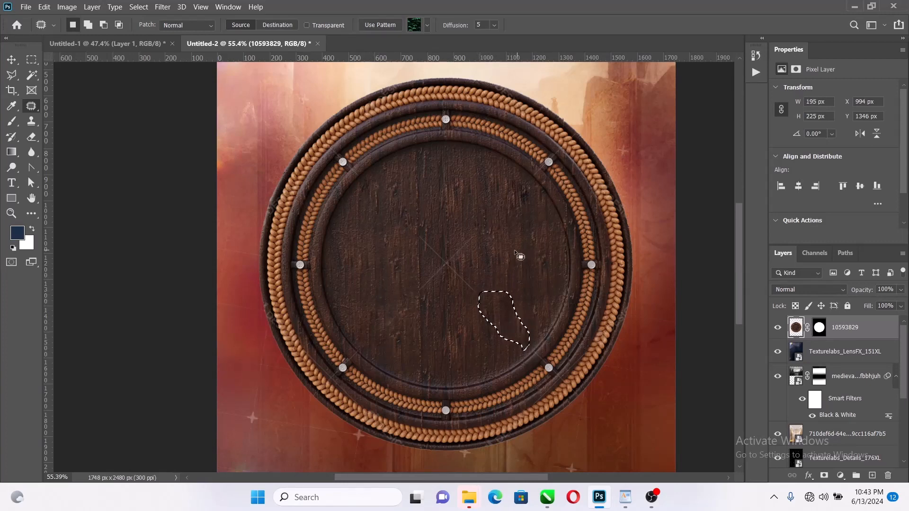
mouse_move(416, 286)
left_mouse_down()
mouse_move(429, 276)
mouse_move(422, 235)
mouse_move(475, 238)
mouse_move(475, 251)
mouse_move(429, 293)
mouse_move(544, 269)
left_mouse_up()
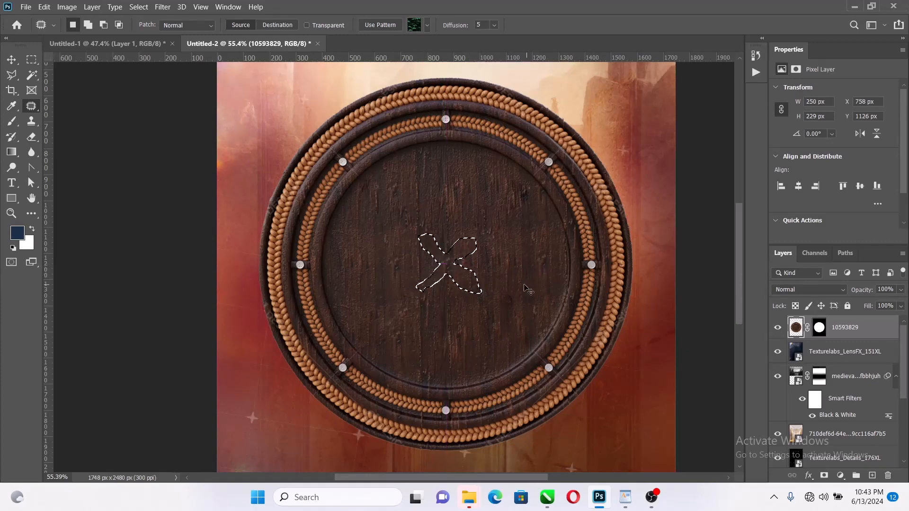
key("ctrl+d")
Scale the wooden board down to 56.19%, keeping it horizontally centred on the poster with its upper bounding edge in place
key("z")
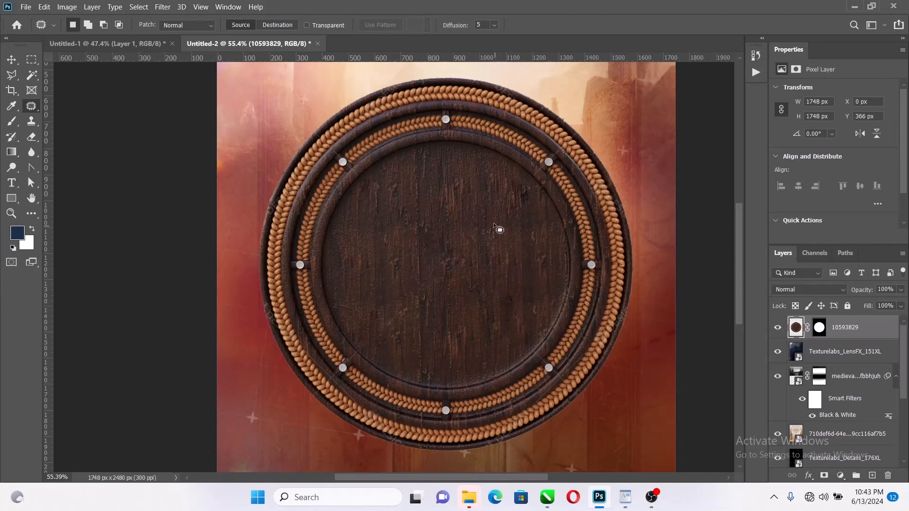
right_click(495, 222)
left_click(515, 220)
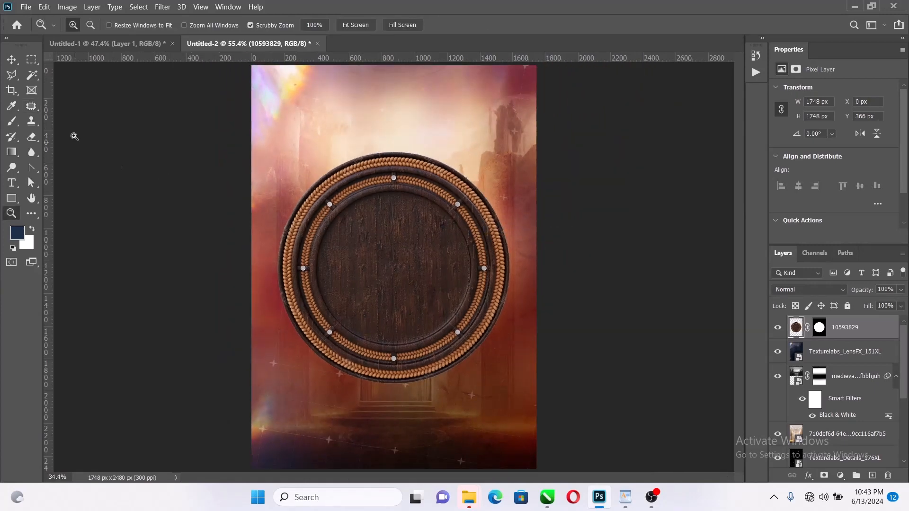
left_click(12, 60)
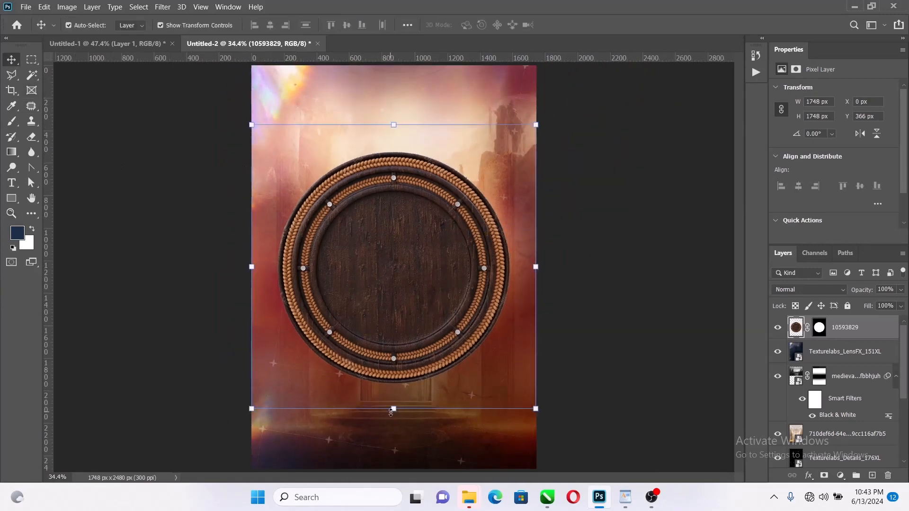
left_click_drag(393, 409, 393, 285)
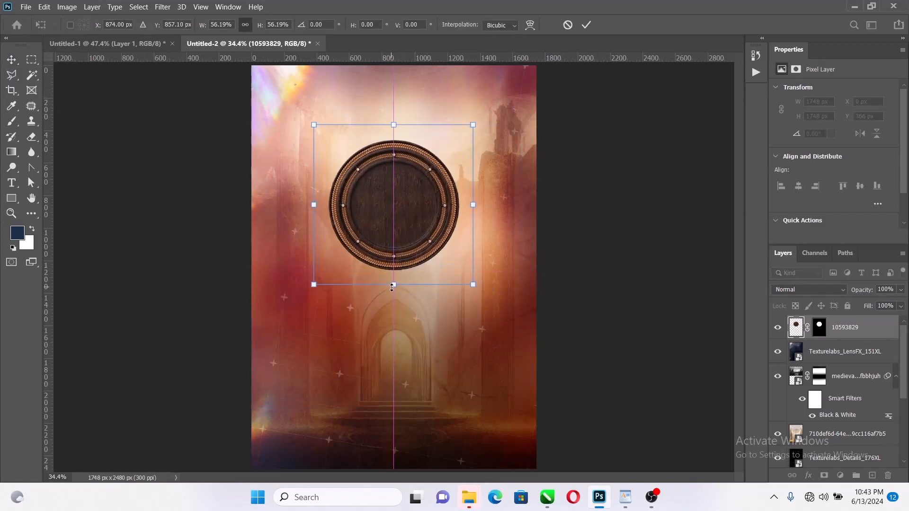
left_click(587, 26)
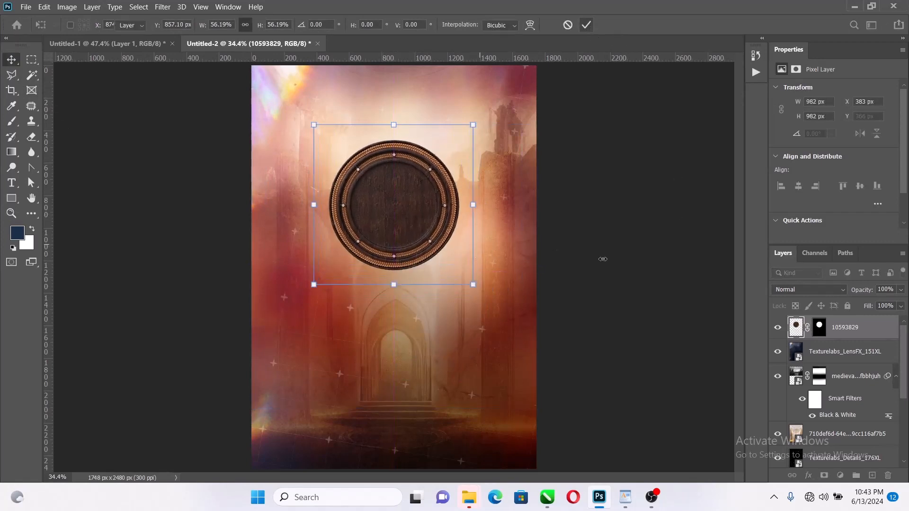
Convert the masked wooden board layer to a smart object
scroll(393, 209, "up", 3)
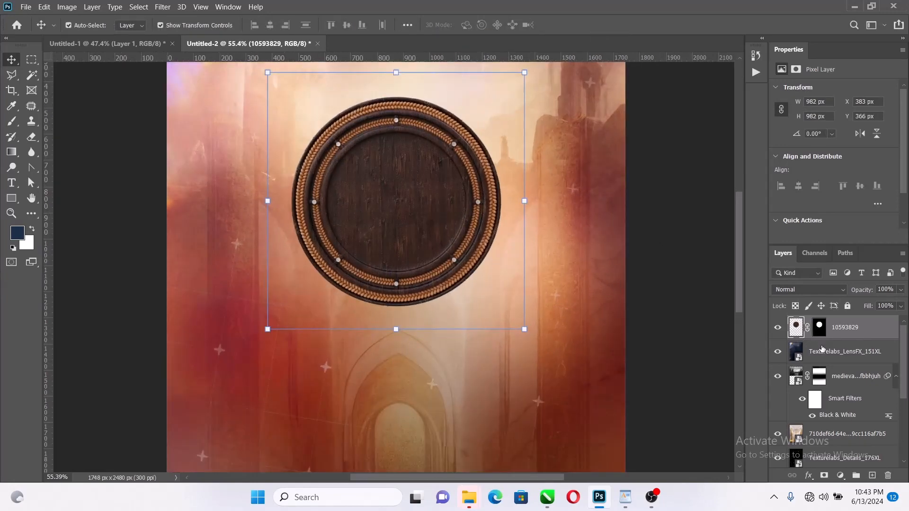
right_click(843, 323)
left_click(757, 155)
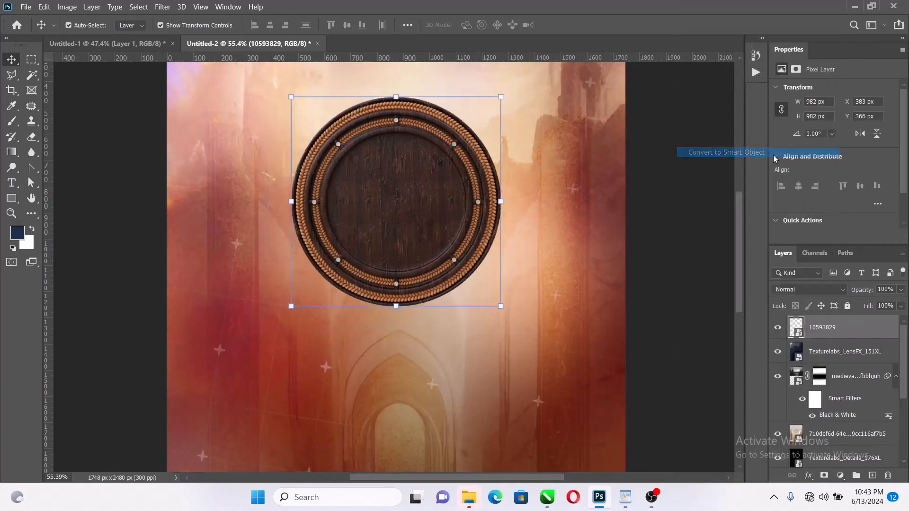
Add a drop shadow to the wooden board with a 44 px distance, 49 px size and 90° angle
right_click(841, 336)
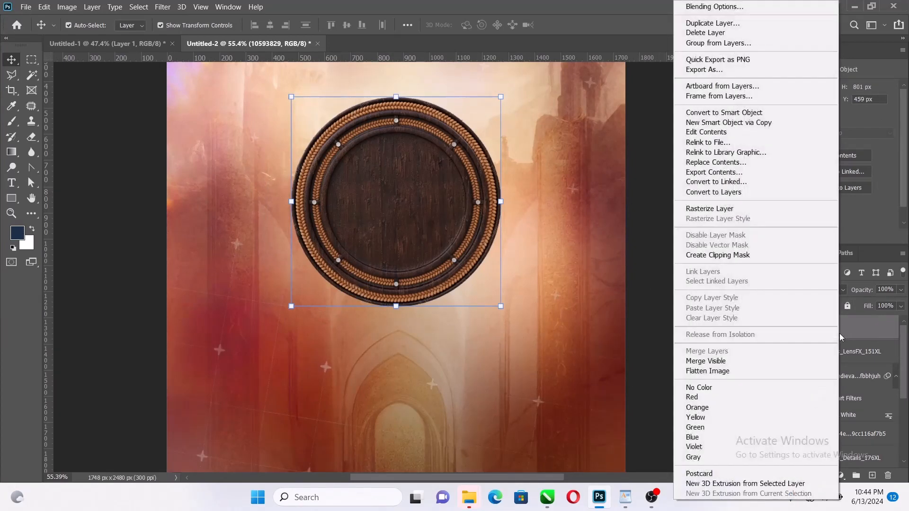
left_click(710, 6)
left_click(438, 319)
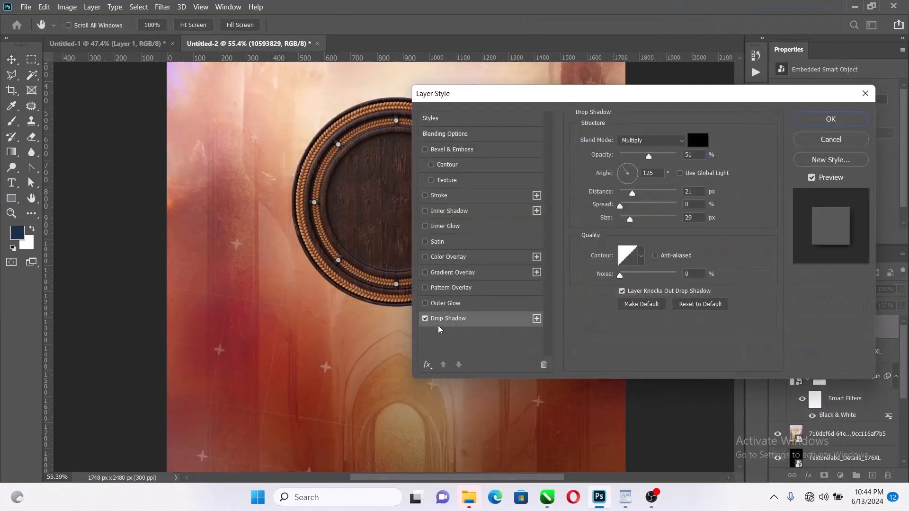
left_click_drag(578, 91, 668, 69)
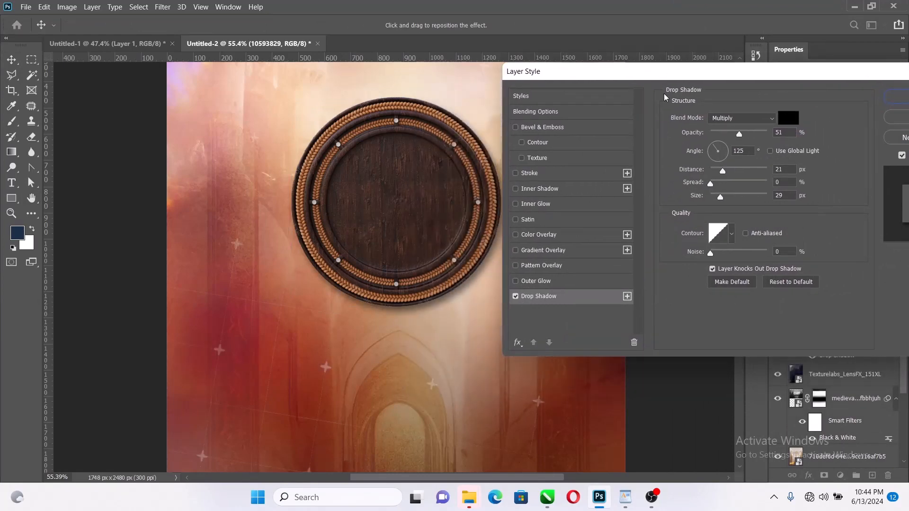
left_click_drag(724, 167, 736, 170)
left_click_drag(723, 202, 729, 200)
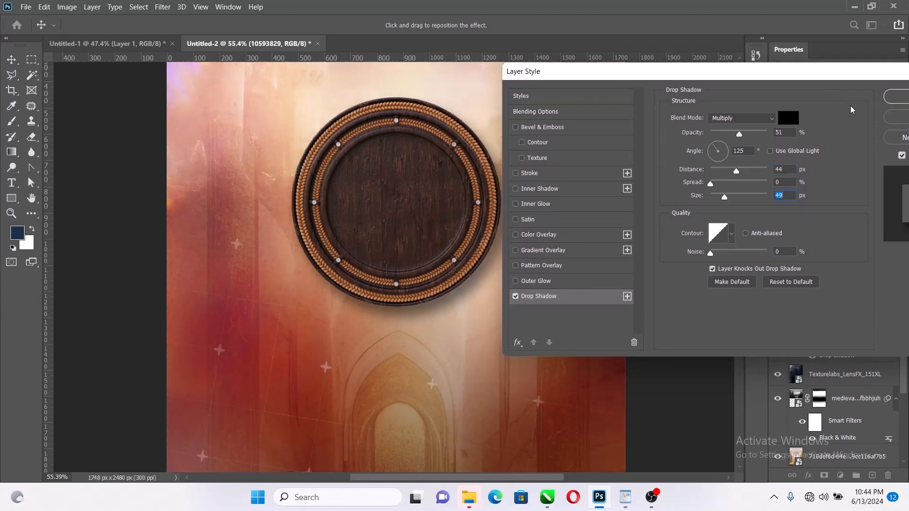
key("Tab")
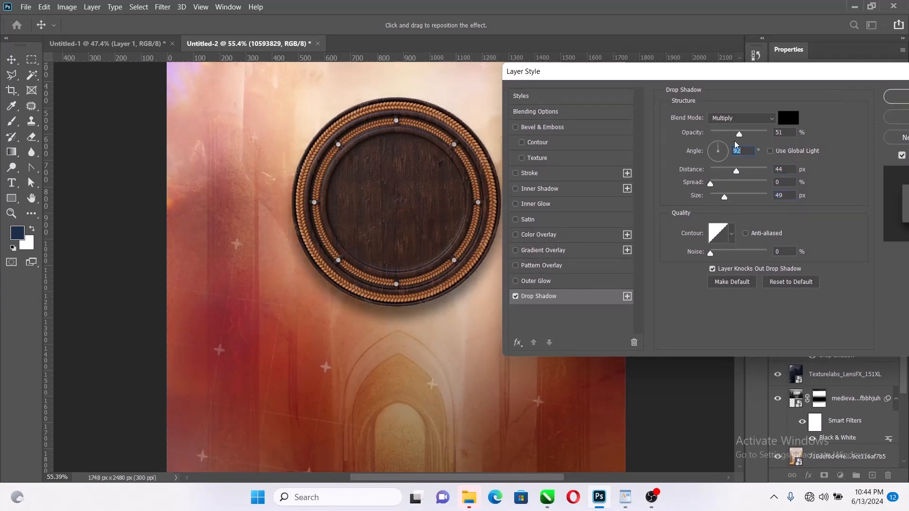
type("90")
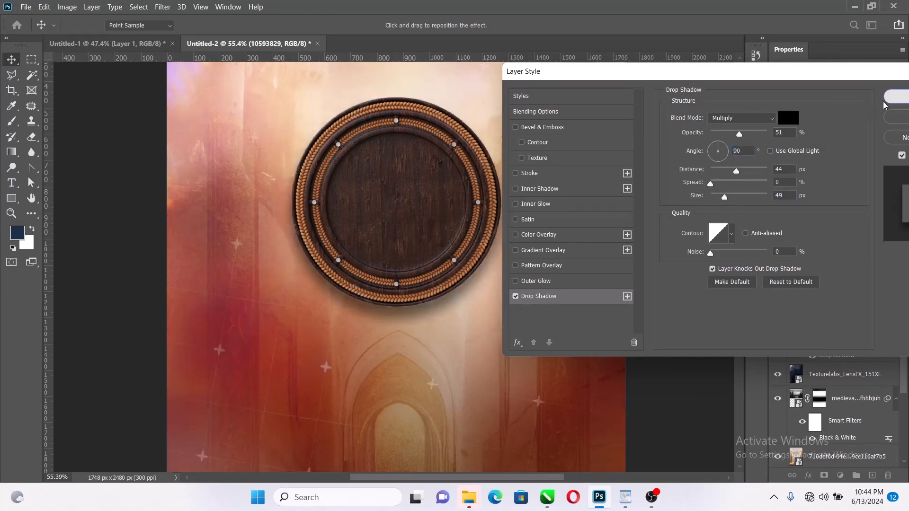
left_click(895, 97)
left_click(676, 223)
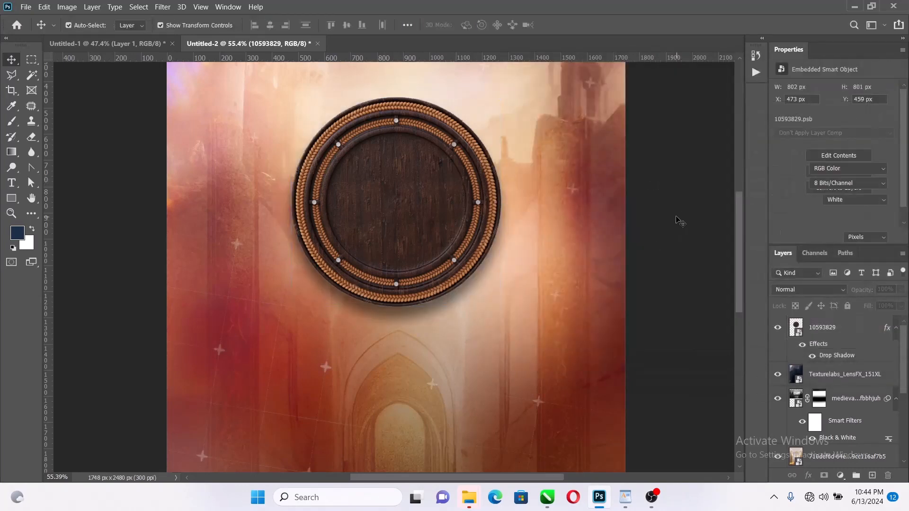
Duplicate the wooden board, scale the copy to 20.16% and place it on the large board's upper-left rim
scroll(412, 280, "down", 2)
left_click(409, 274)
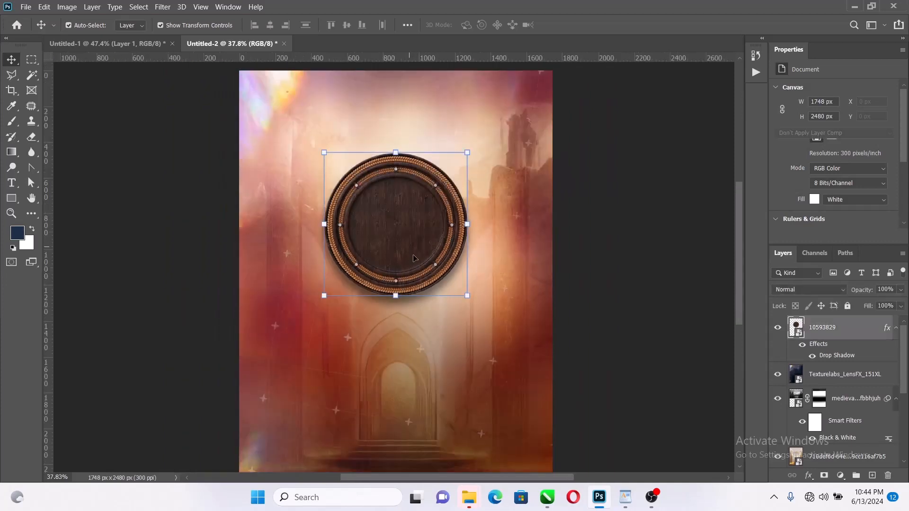
left_click_drag(463, 294, 373, 229)
scroll(363, 166, "up", 5)
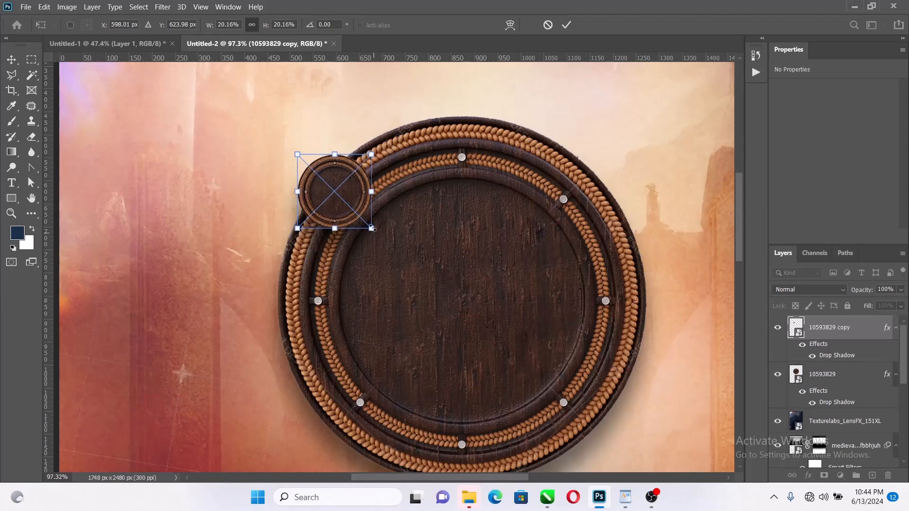
left_click_drag(350, 195, 347, 194)
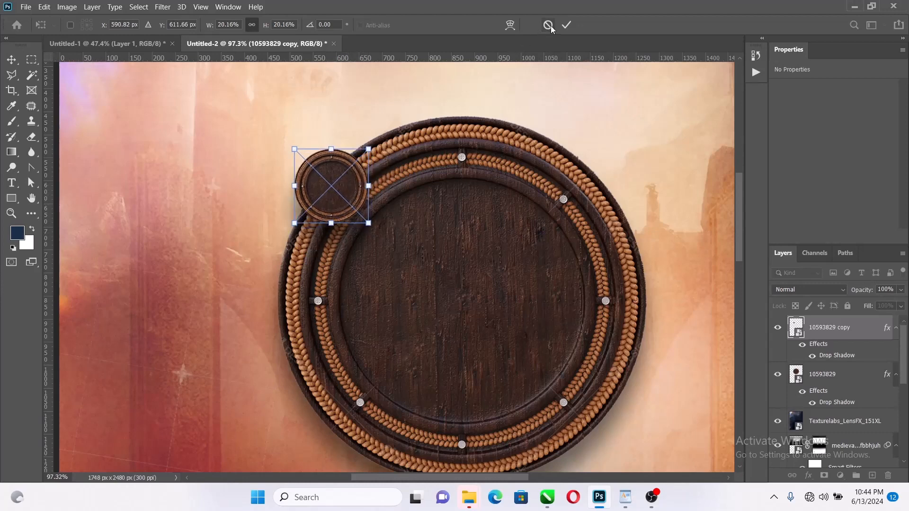
left_click(565, 25)
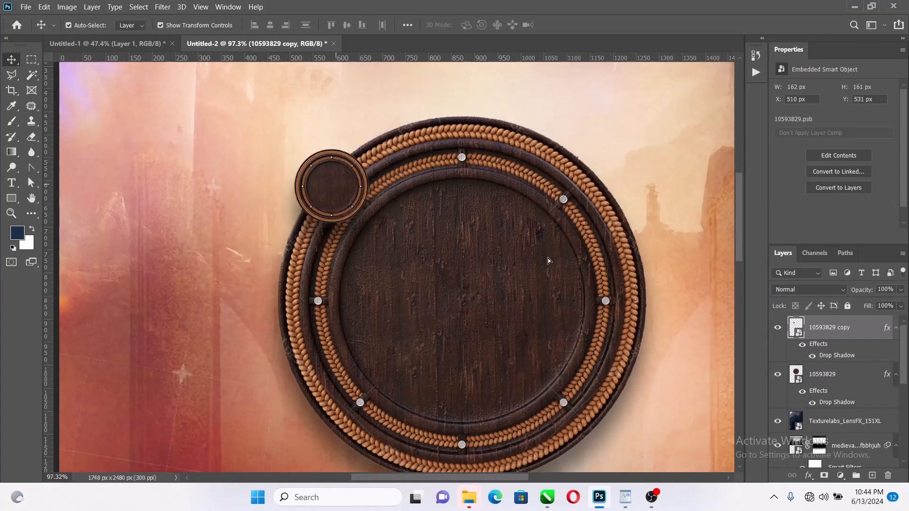
Place a second small board copy on the large board's lower-right rim, and fine-tune the upper-left copy's position to X 495, Y 525 px
mouse_move(331, 185)
left_mouse_down()
mouse_move(645, 341)
mouse_move(625, 345)
mouse_move(633, 347)
mouse_move(323, 181)
left_mouse_up()
scroll(371, 179, "down", 4)
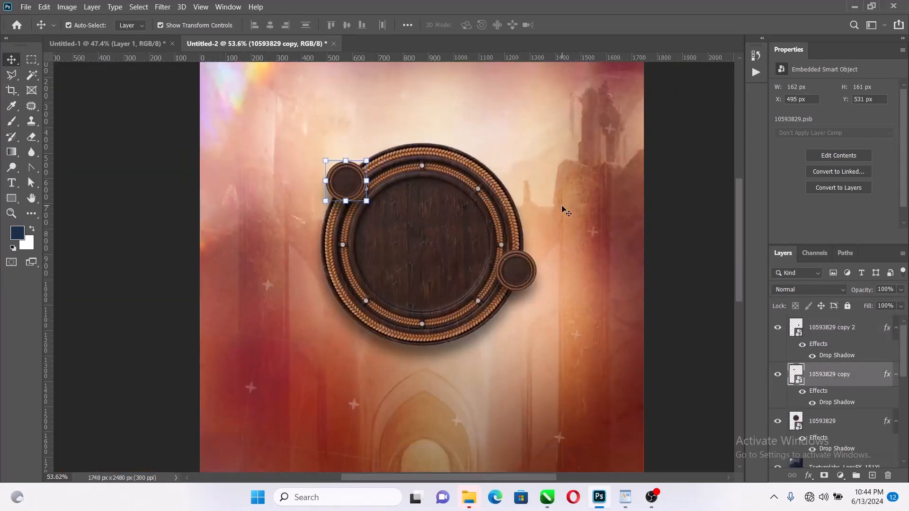
key("Up")
key("Up")
key("Up")
key("Up")
key("Up")
key("Up")
left_click(653, 205)
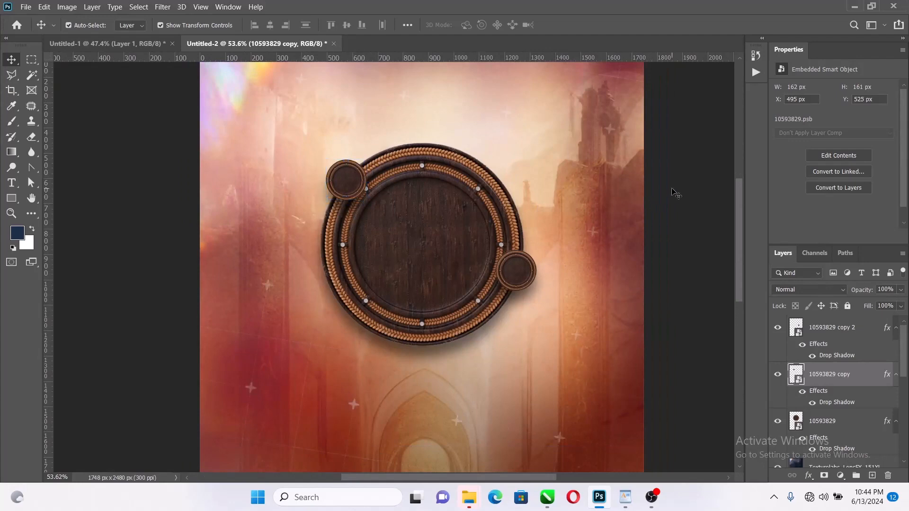
Group the layers from Texturelabs_LensFX_151XL down to Blended background, collapsing the board layers' effect lists
scroll(470, 216, "down", 3)
scroll(471, 216, "down", 2)
scroll(299, 237, "up", 2)
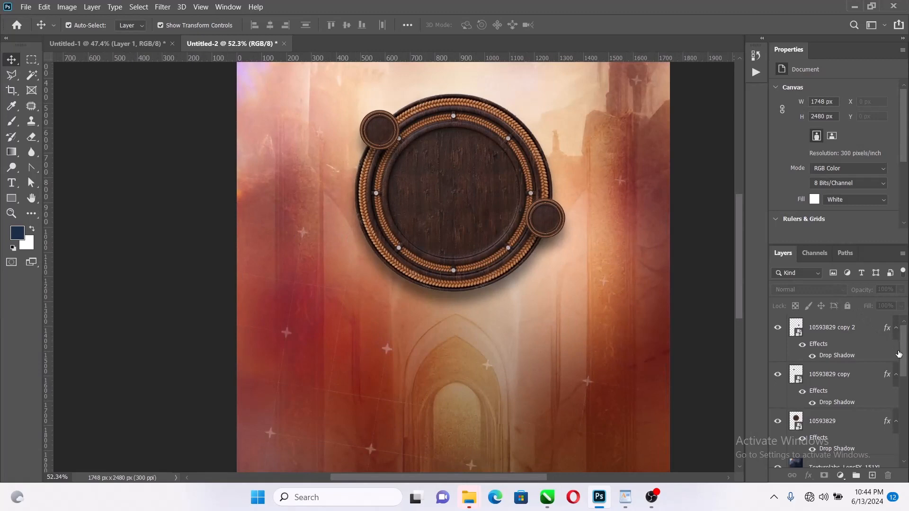
left_click(898, 377)
left_click(896, 399)
scroll(857, 379, "down", 3)
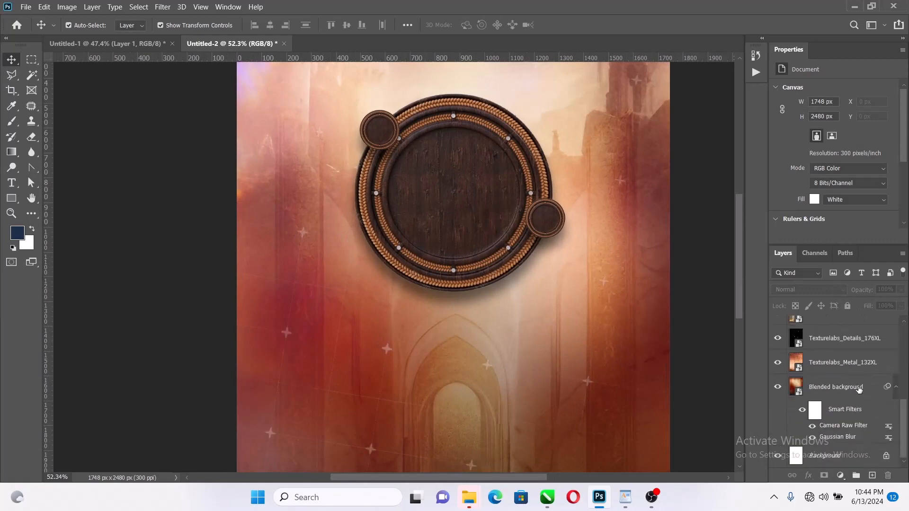
scroll(852, 355, "up", 2)
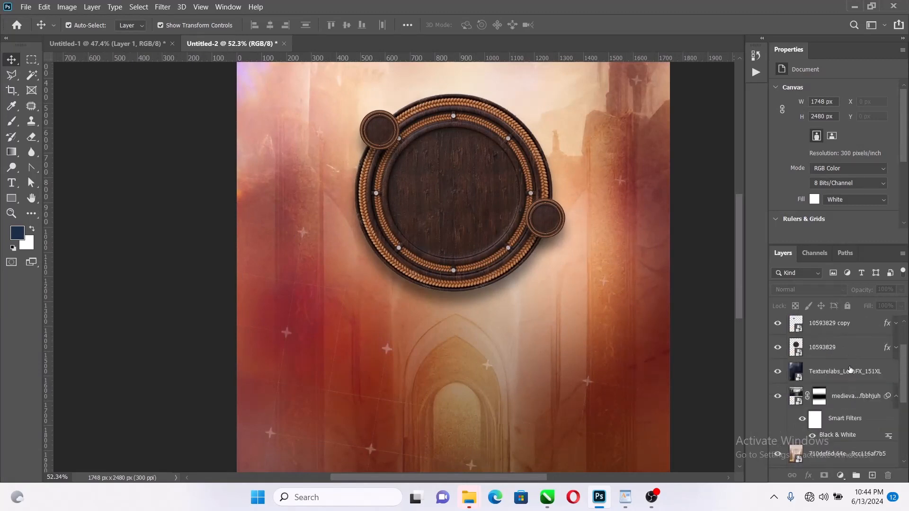
left_click(850, 371)
scroll(851, 379, "down", 3)
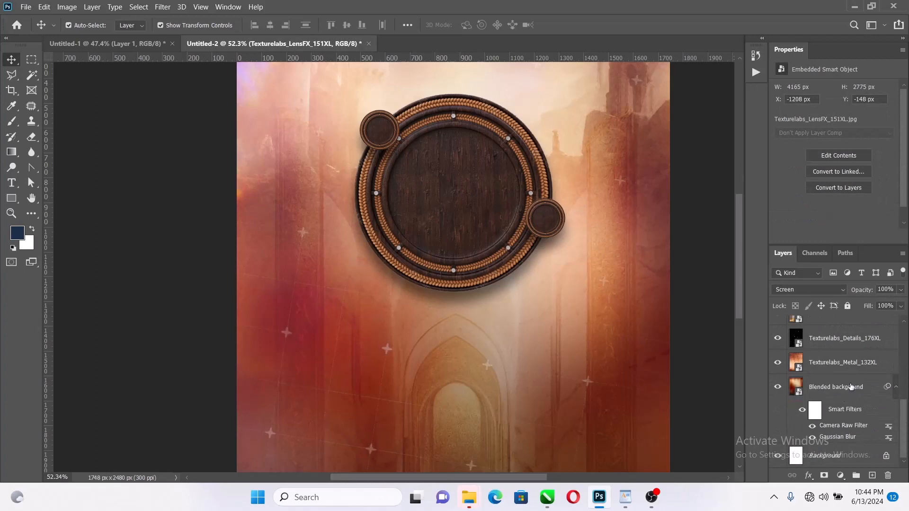
left_click(851, 387, "shift")
key("ctrl+g")
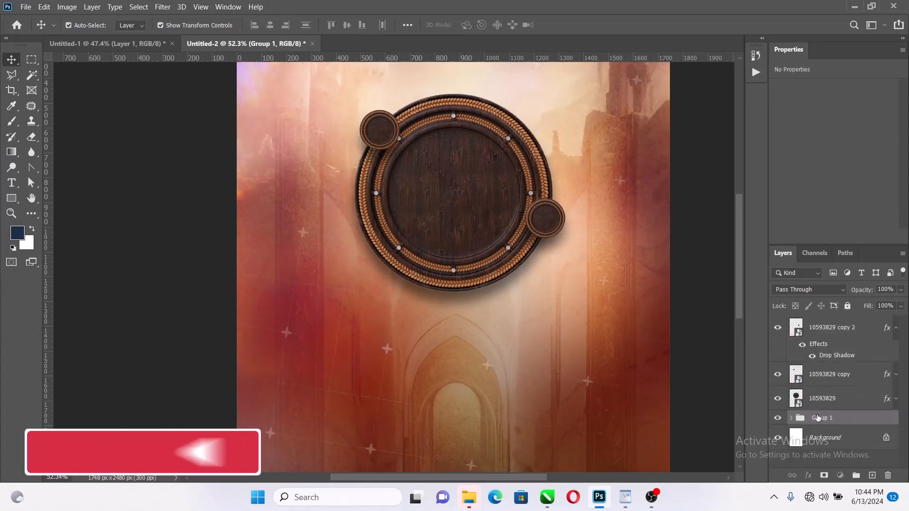
Rename the new group Background, and hide and show it once to check its contents
double_click(818, 418)
type("Backgr")
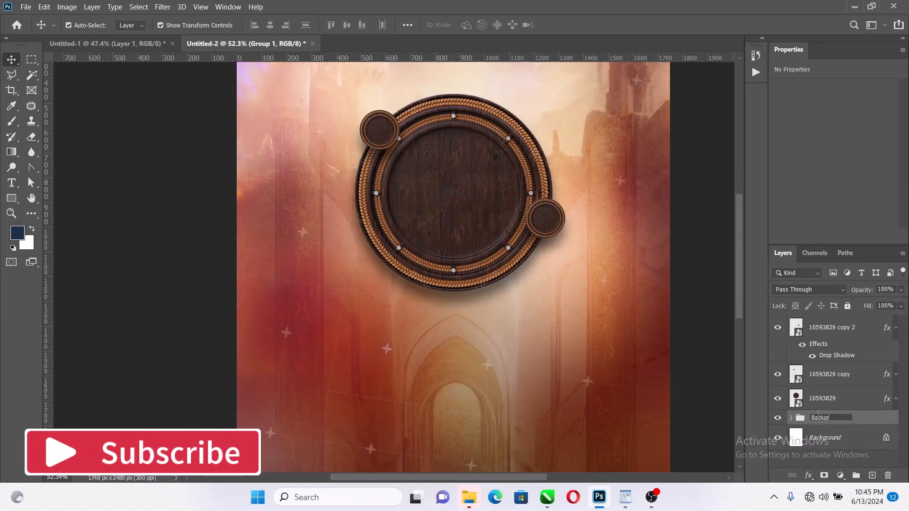
type("ound")
key("Return")
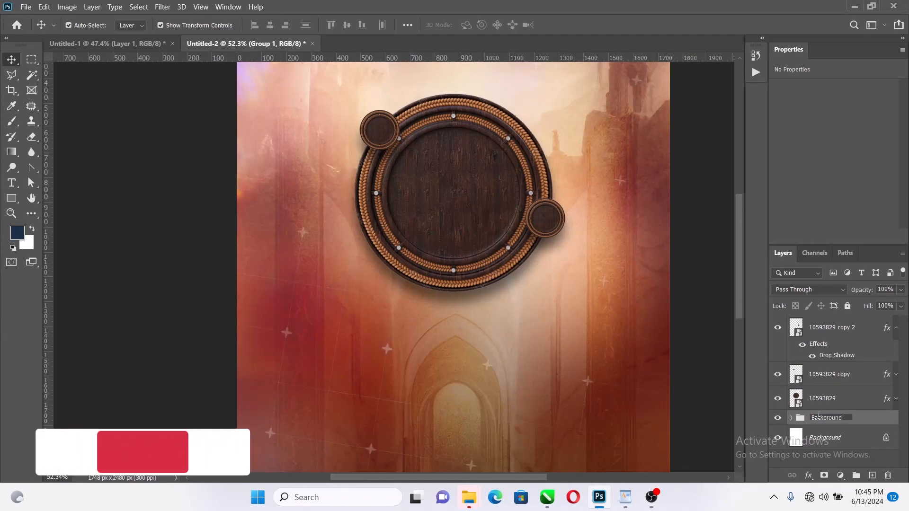
left_click(778, 419)
left_click(778, 419)
scroll(512, 312, "up", 1)
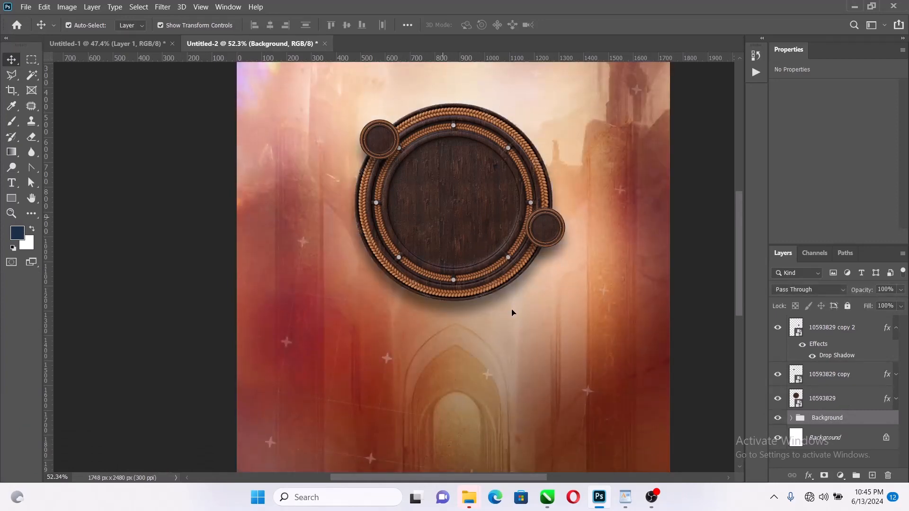
key("z")
right_click(535, 171)
left_click(551, 178)
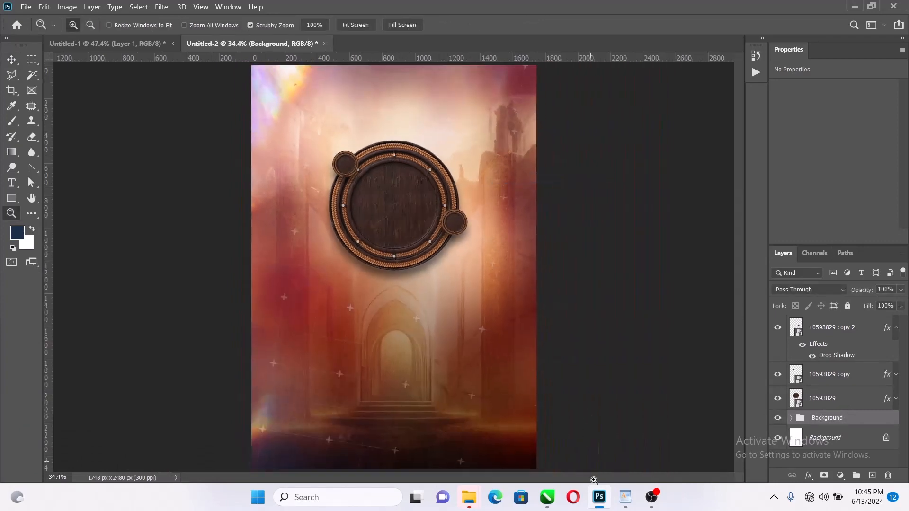
Open Eons_Text_Effect from the Total folder, then its YOUR TEXT HERE smart object, dismissing the missing fonts dialog
left_click(599, 498)
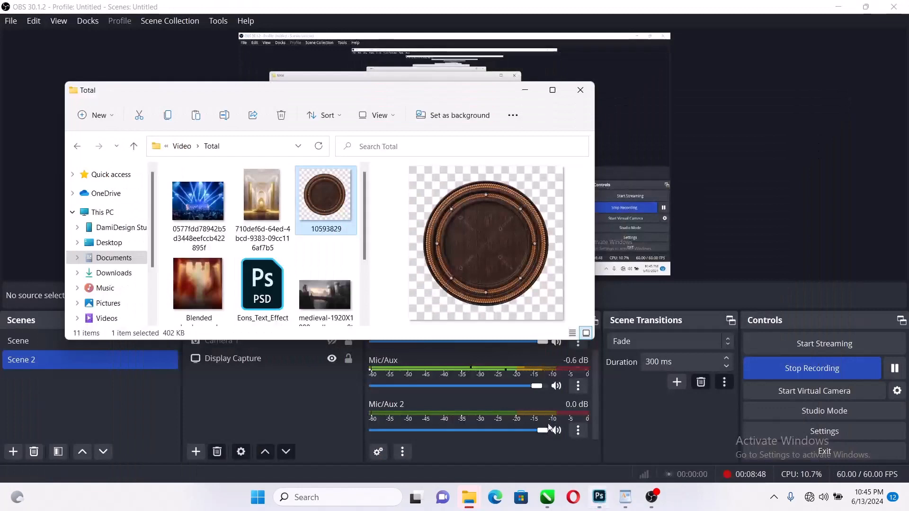
left_click(246, 287)
double_click(248, 284)
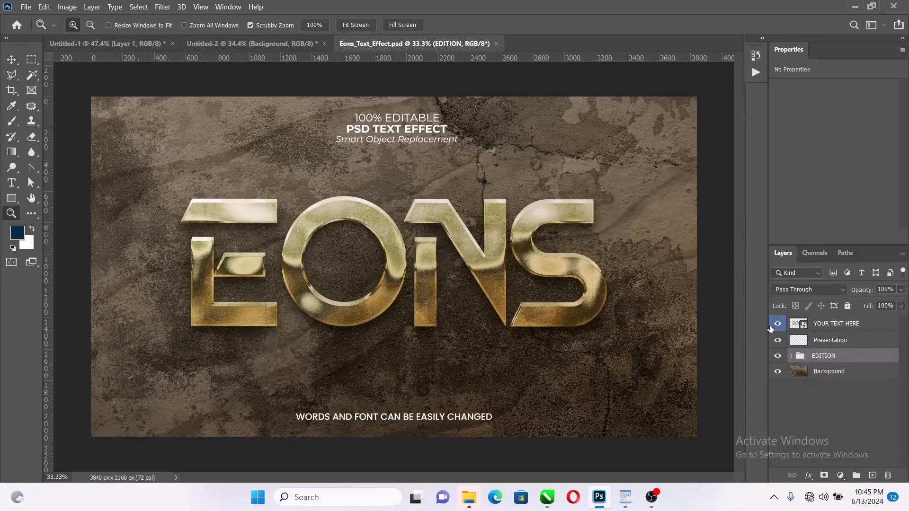
double_click(795, 325)
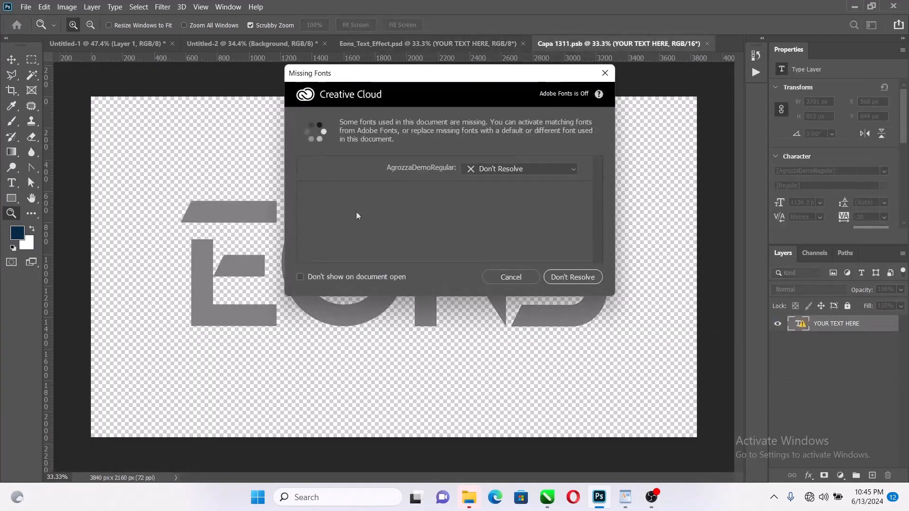
left_click(525, 275)
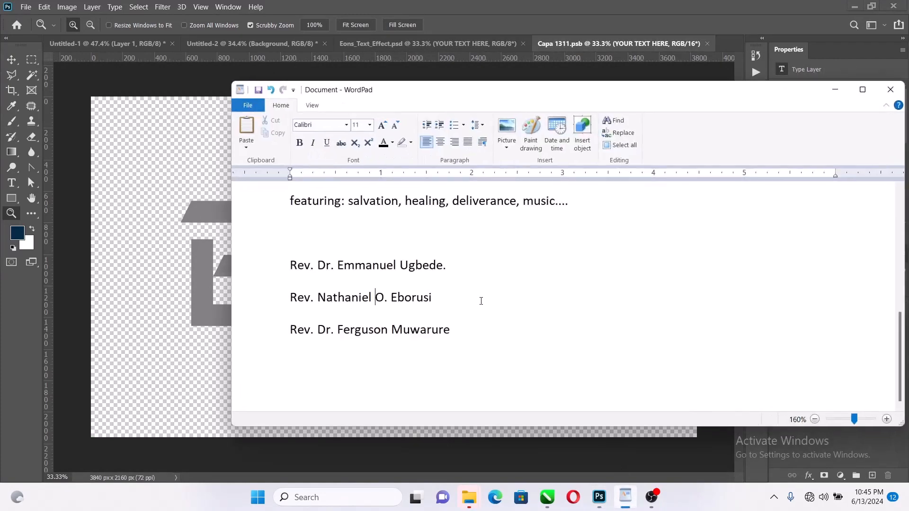
Copy the words "mega feast" from the event text in the WordPad document and return to Photoshop
left_click(625, 497)
scroll(485, 261, "up", 1)
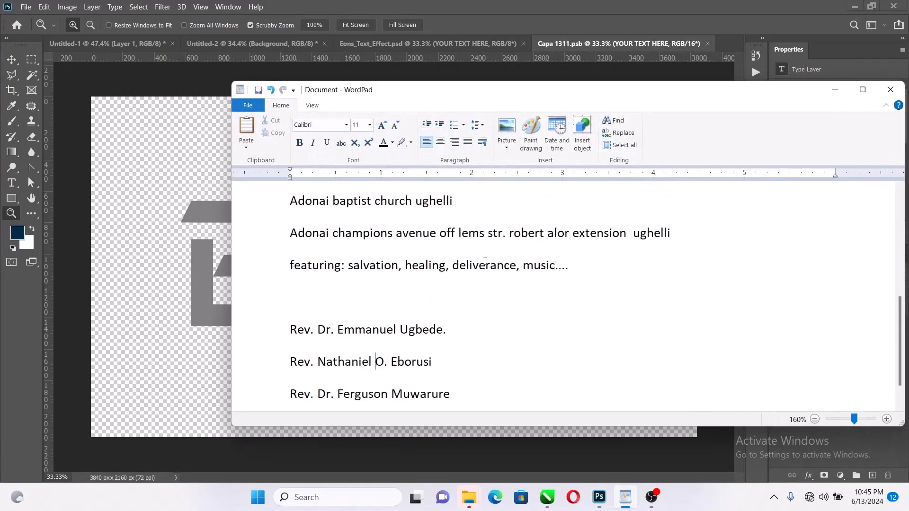
scroll(485, 262, "up", 3)
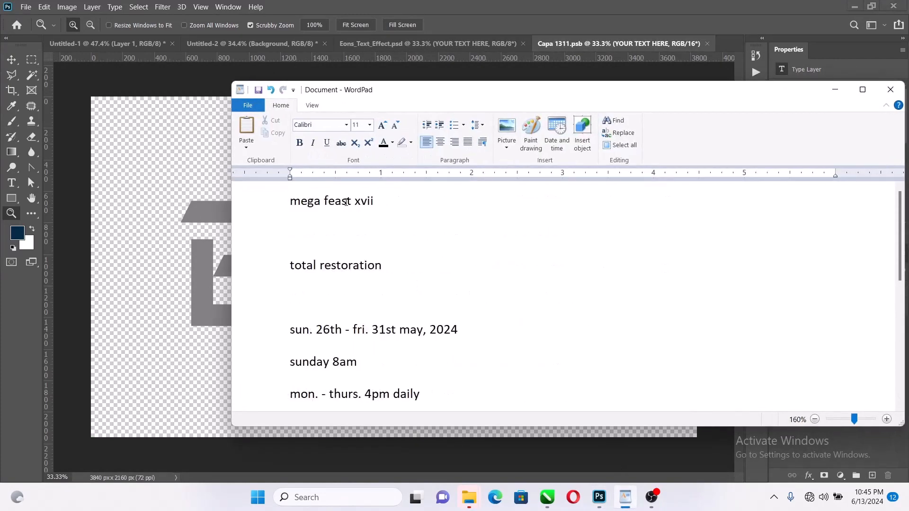
left_click_drag(352, 202, 291, 205)
key("ctrl+c")
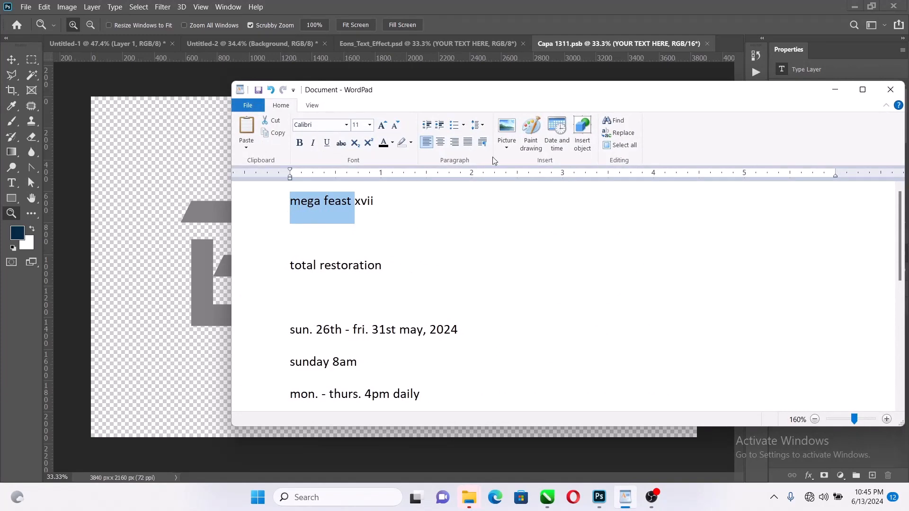
left_click(633, 7)
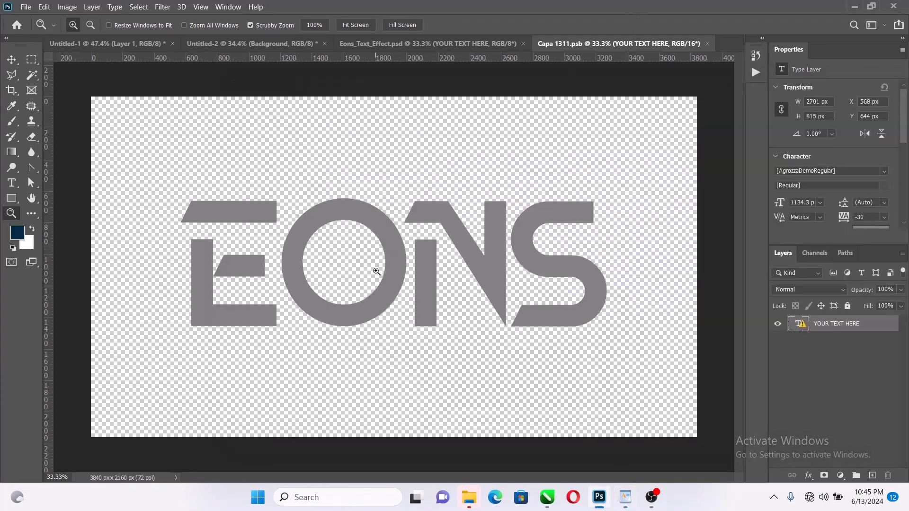
Replace the EONS text in the smart object with the copied "mega feast"
key("t")
left_click(377, 272)
left_click(468, 222)
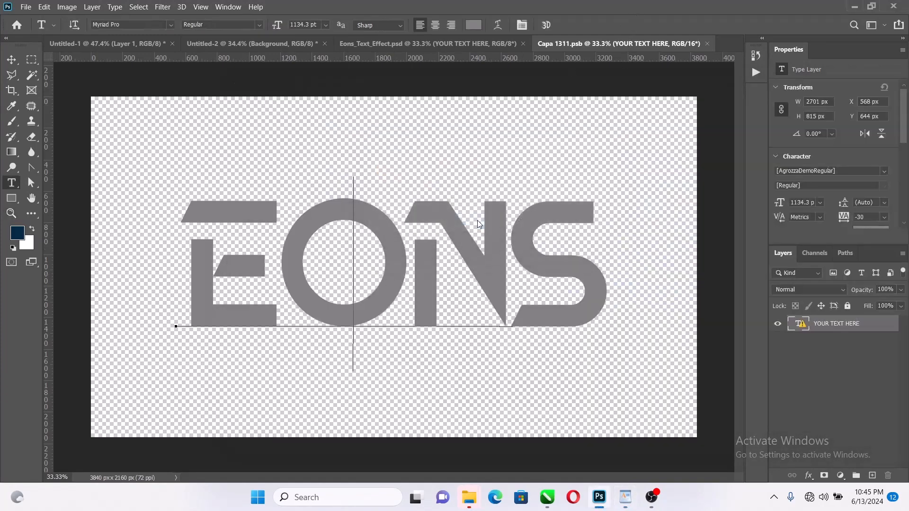
key("ctrl+a")
key("ctrl+v")
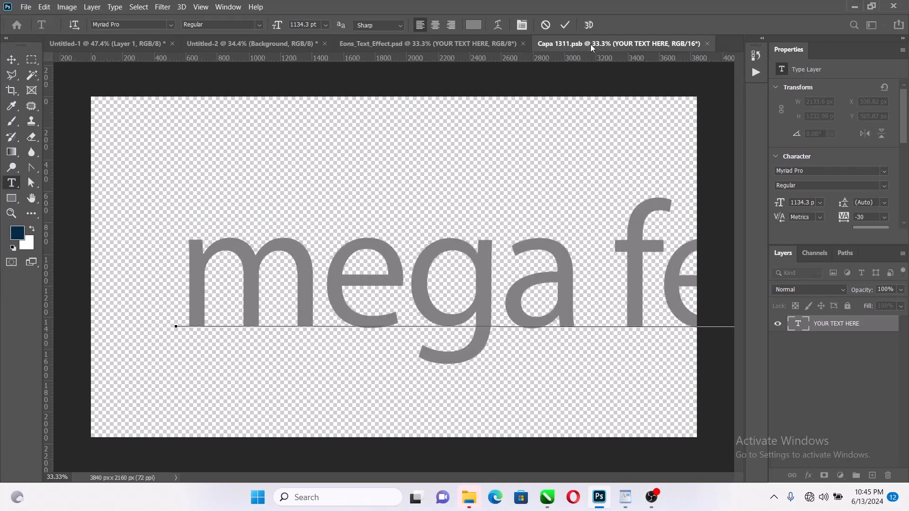
left_click(564, 25)
Commit the text edit, set the mega feast text's font to Paranomik and its tracking to 0
left_click(11, 60)
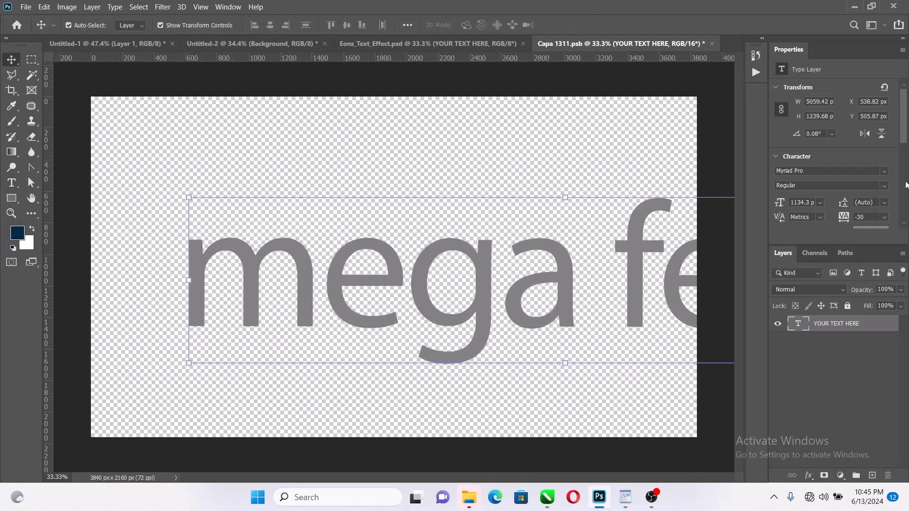
left_click(883, 172)
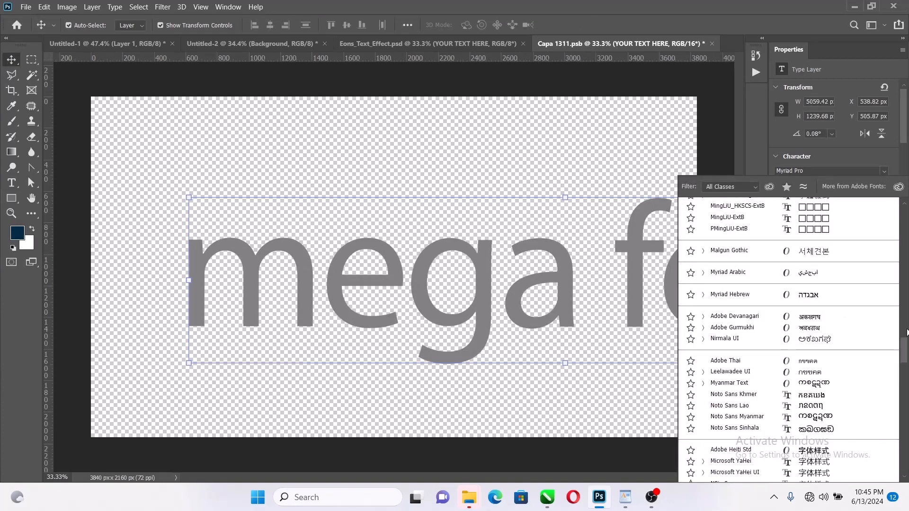
mouse_move(903, 351)
left_mouse_down()
mouse_move(903, 202)
mouse_move(904, 220)
left_mouse_up()
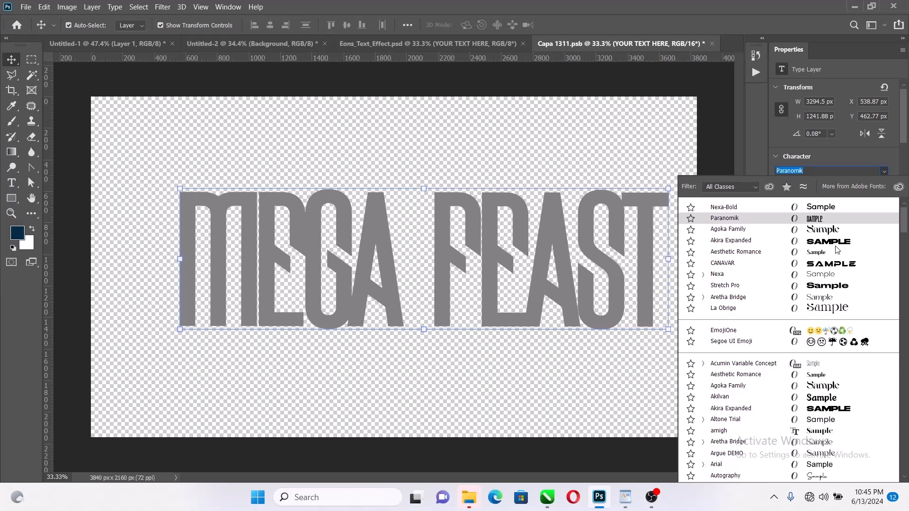
left_click(838, 219)
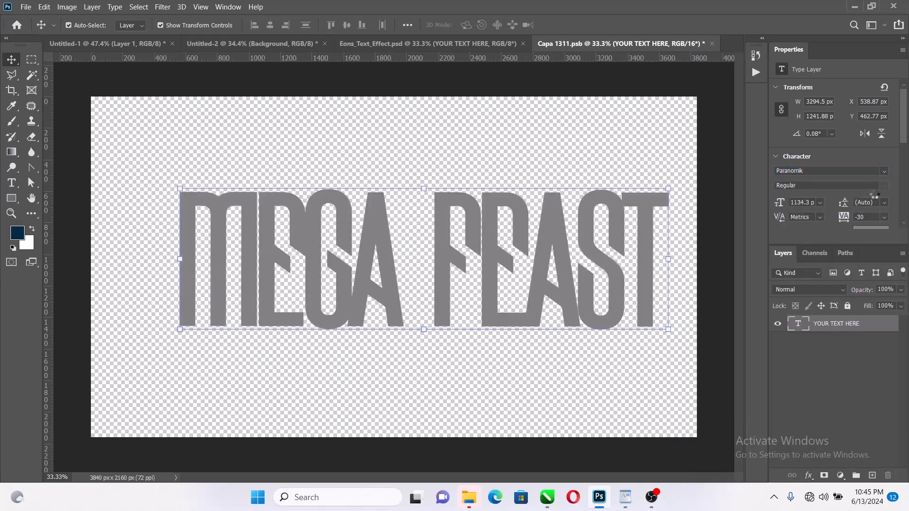
left_click(884, 217)
left_click(871, 288)
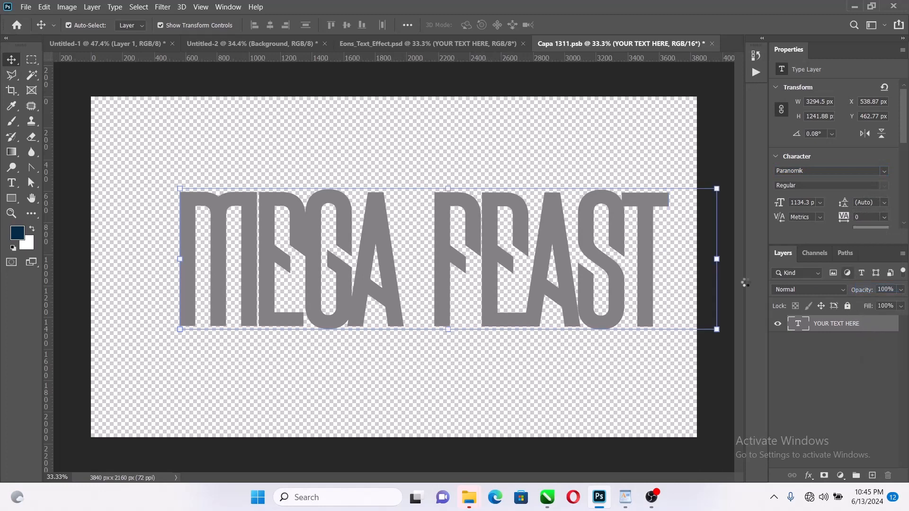
Scale the mega feast text down to about 79% and centre it on the canvas
left_click(718, 257)
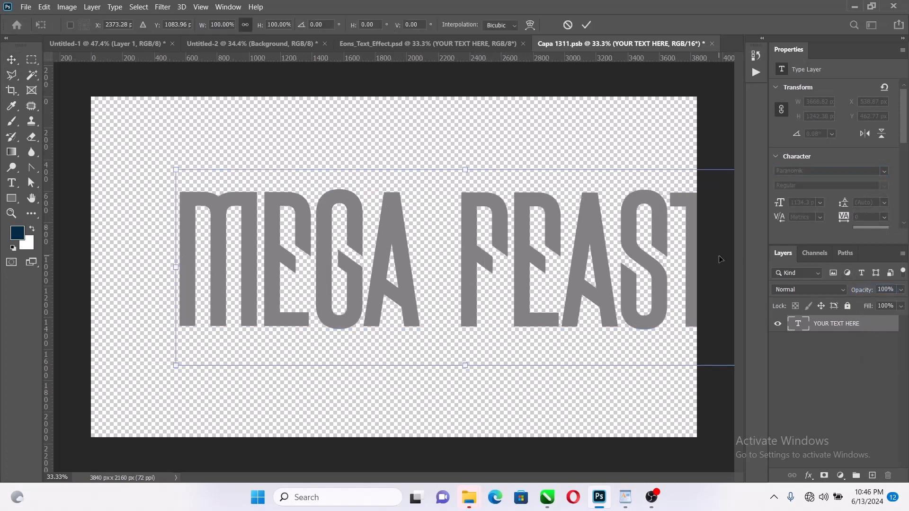
left_click_drag(648, 167, 625, 208)
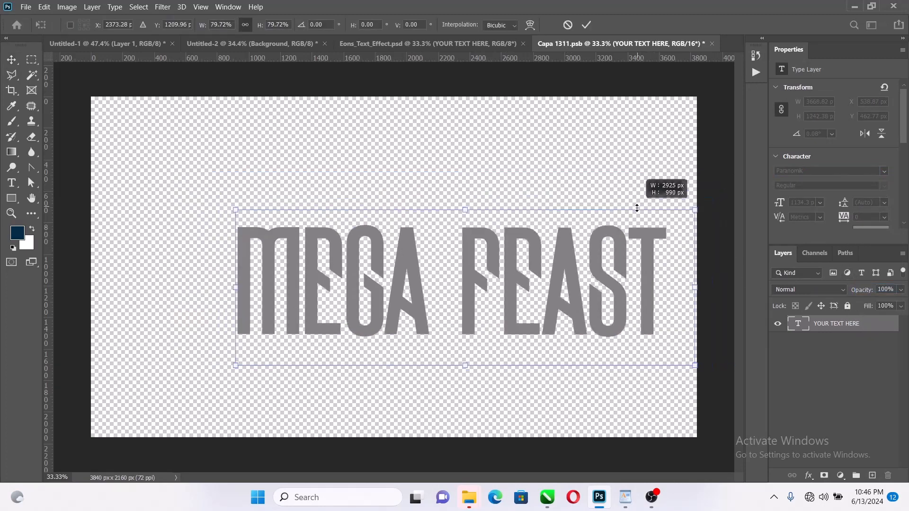
left_click_drag(602, 258, 567, 238)
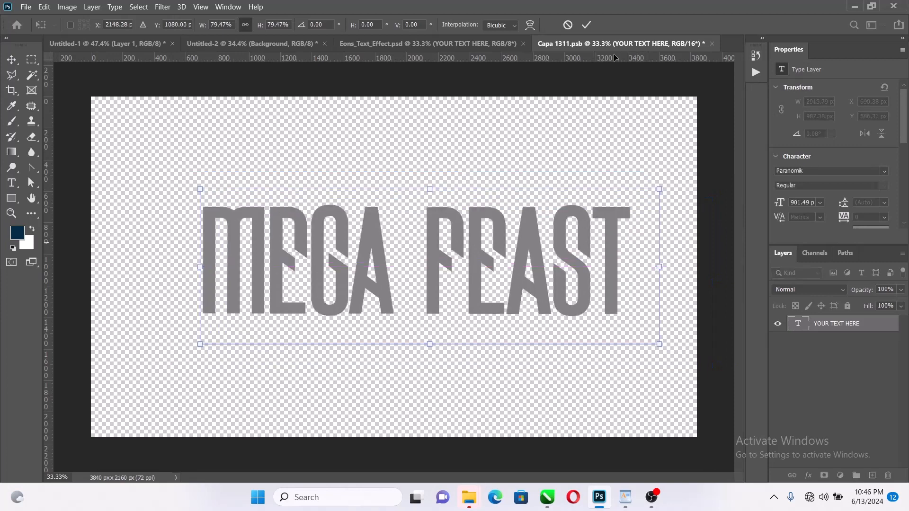
left_click(585, 25)
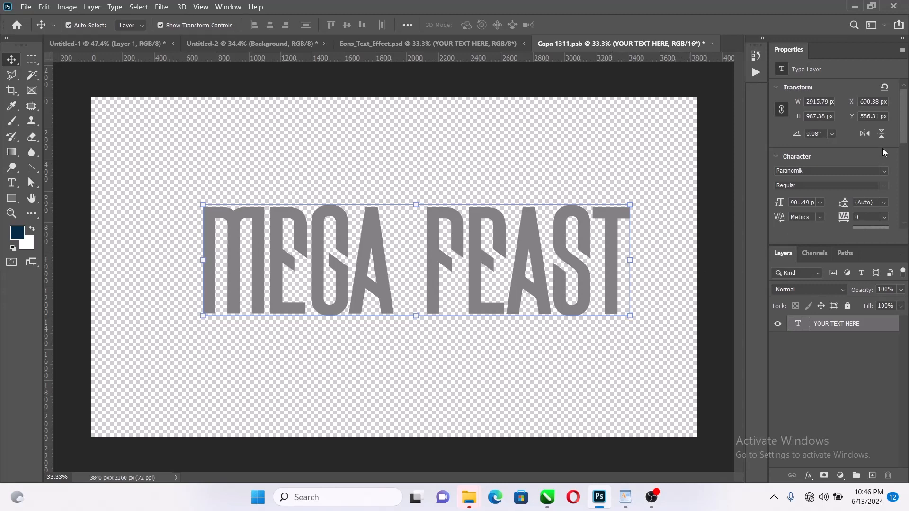
Change the text's font to CANAVAR and move the text towards the upper left of the canvas
left_click(882, 174)
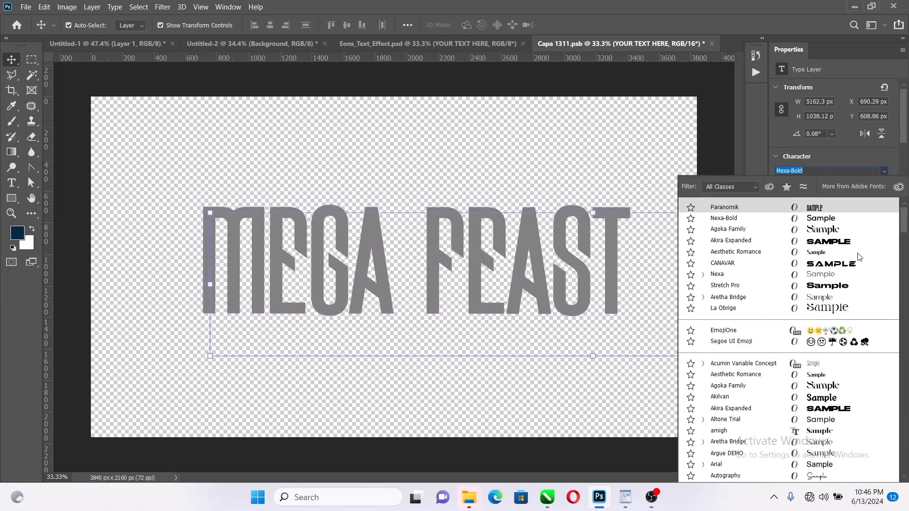
left_click(854, 266)
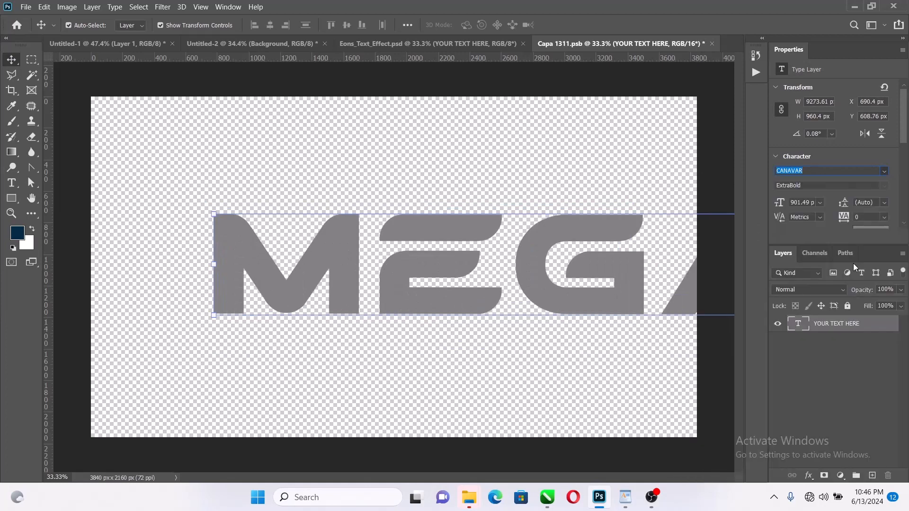
left_click_drag(623, 282, 437, 216)
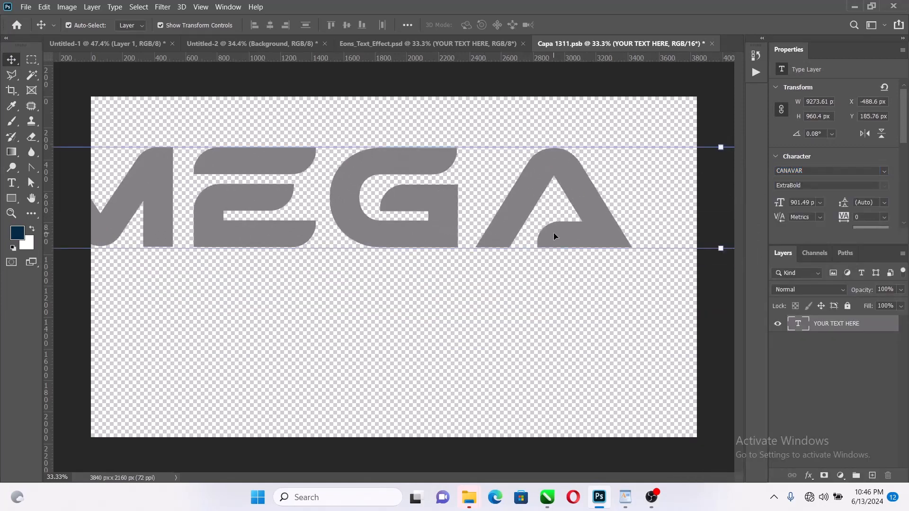
Break the text after MEGA so that FEAST sits on a second line, and commit the edit
key("t")
left_click(640, 213)
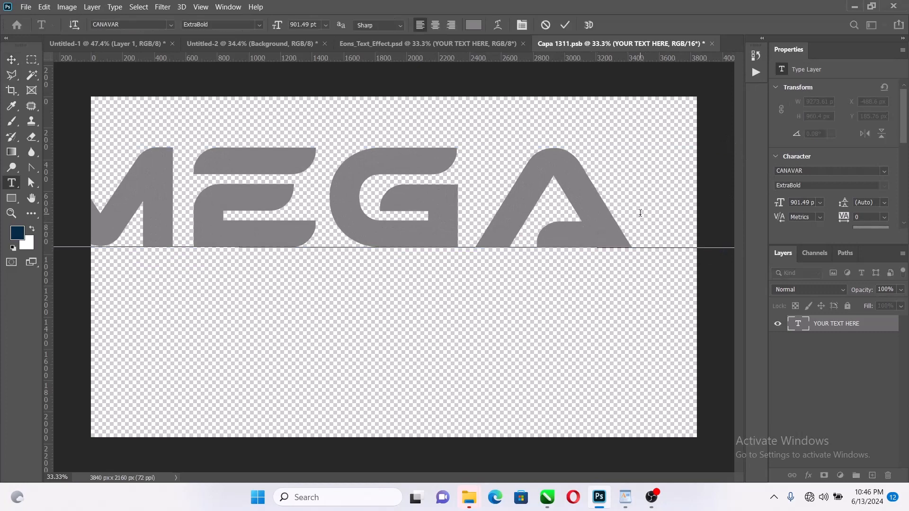
key("Return")
key("ctrl+minus")
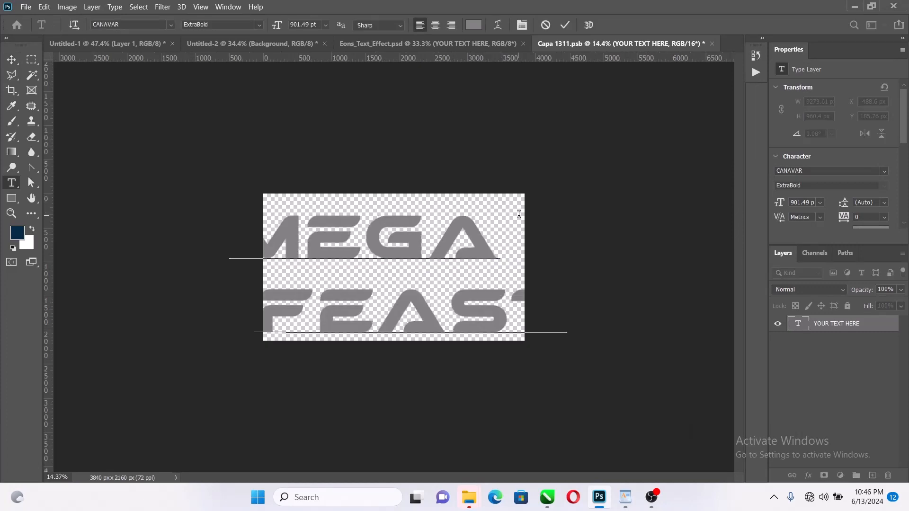
left_click(564, 25)
key("v")
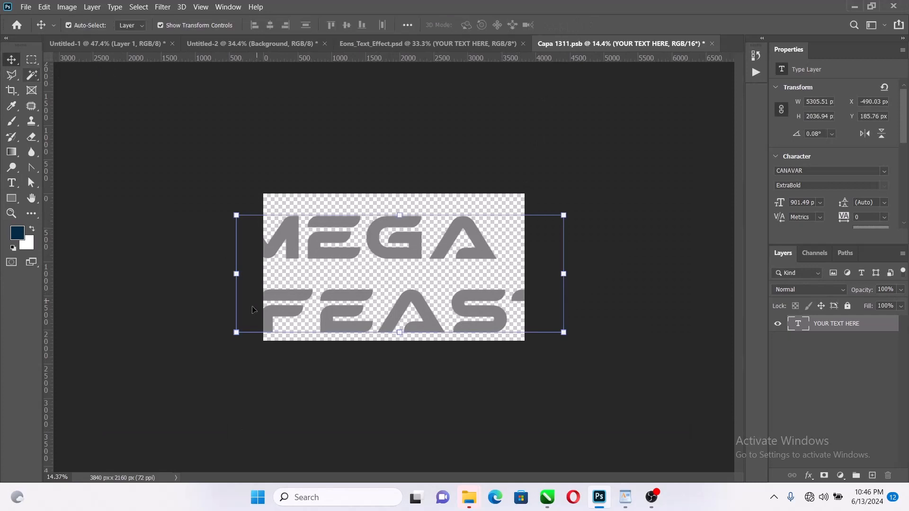
Scale the two-line text down to about 2480 px wide so it fits inside the canvas
left_click_drag(229, 276, 499, 288)
left_click_drag(590, 275, 524, 275)
left_click(586, 25)
key("ctrl+0")
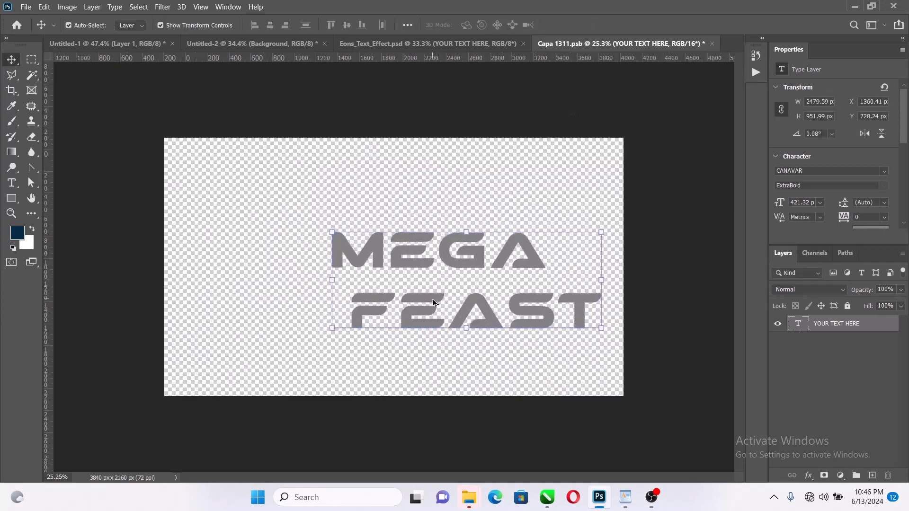
Set the text's tracking to -80 and move it towards the horizontal centre of the canvas
left_click_drag(851, 213, 845, 217)
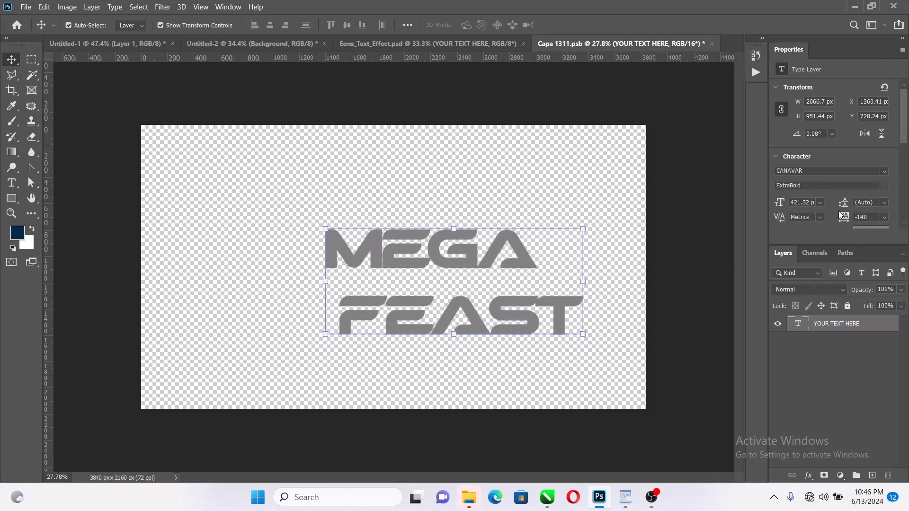
left_click_drag(843, 217, 843, 218)
scroll(428, 323, "up", 3)
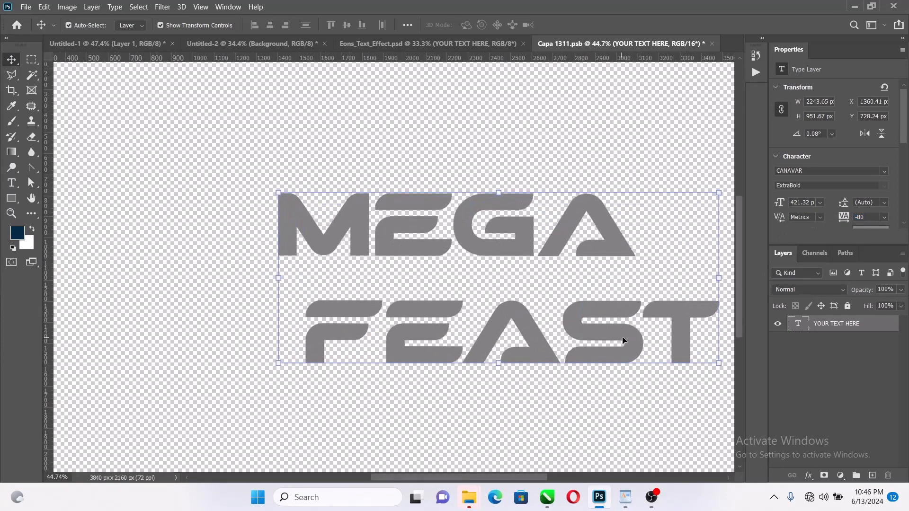
left_click_drag(623, 337, 575, 333)
Delete the leading space before FEAST so both lines start at the same left edge
key("t")
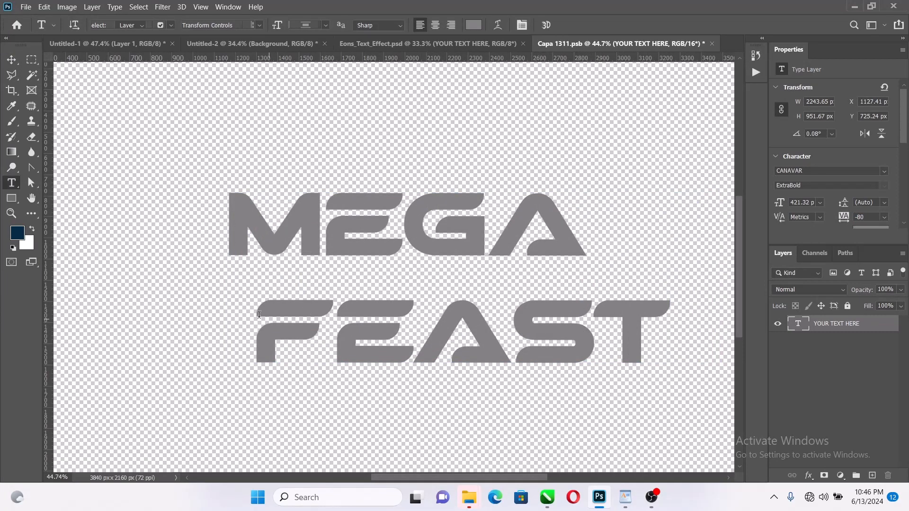
left_click_drag(249, 327, 194, 320)
key("BackSpace")
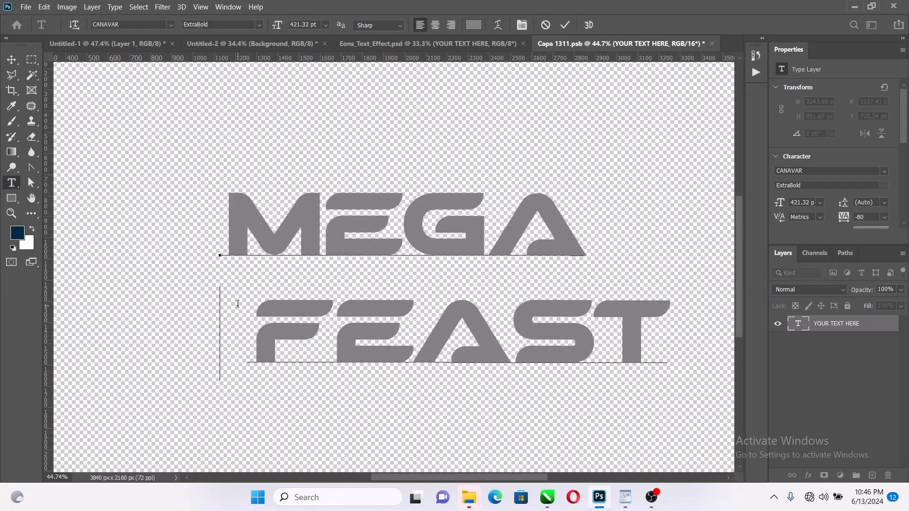
Reduce the font size of FEAST to 368.32 pt so its width matches MEGA
key("shift+Right")
key("shift+Right")
key("shift+Right")
key("shift+Right")
key("shift+Right")
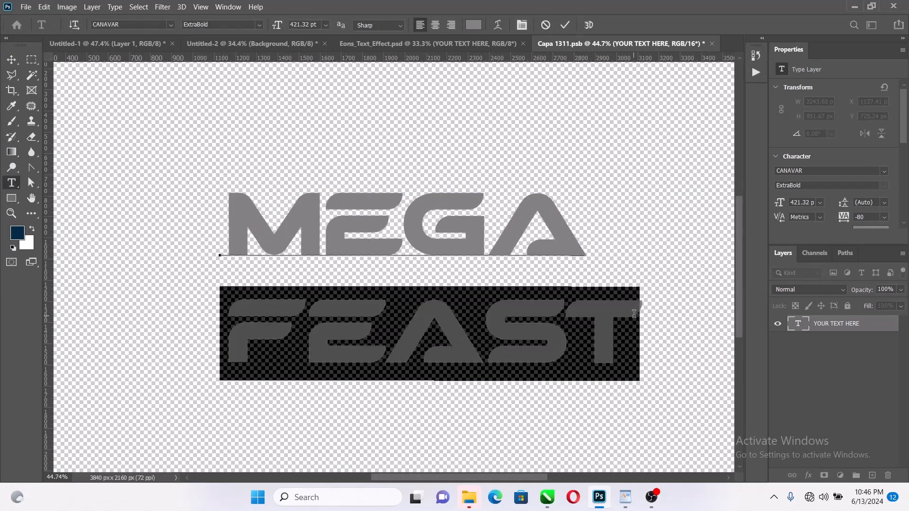
left_click_drag(625, 310, 195, 311)
left_click_drag(778, 202, 747, 221)
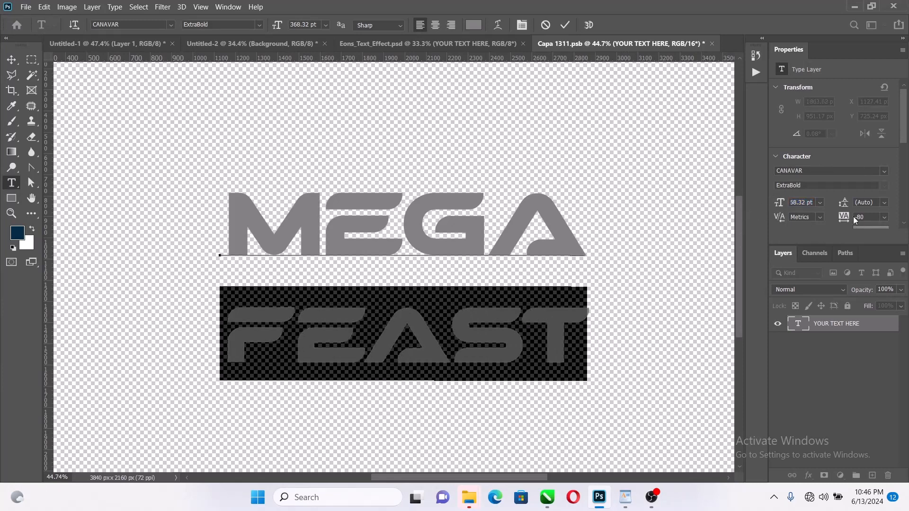
Commit the text edit and set the leading of both lines to 273 pt so FEAST sits closely under MEGA
left_click_drag(849, 205, 851, 205)
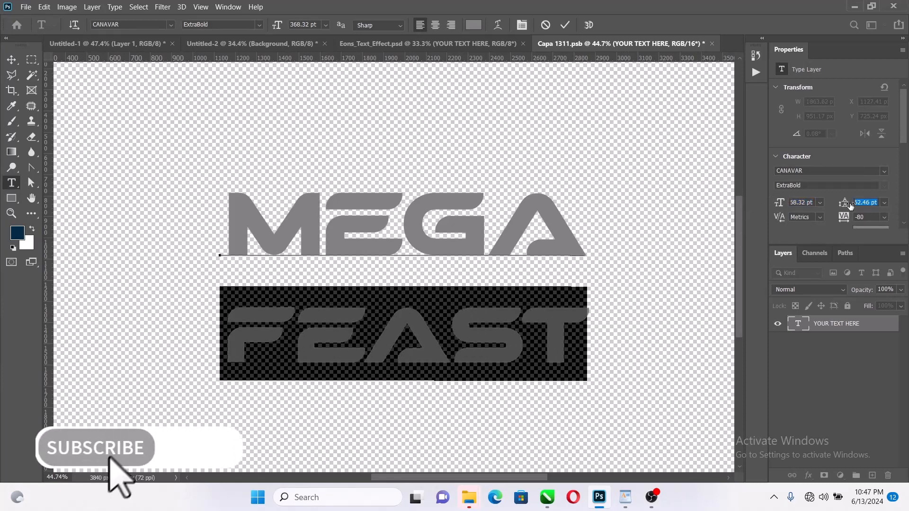
key("ctrl+a")
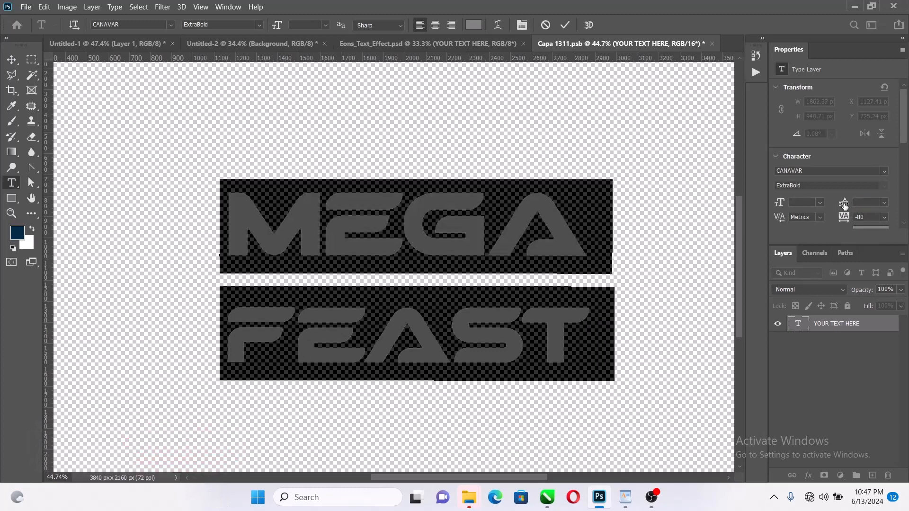
left_click(565, 24)
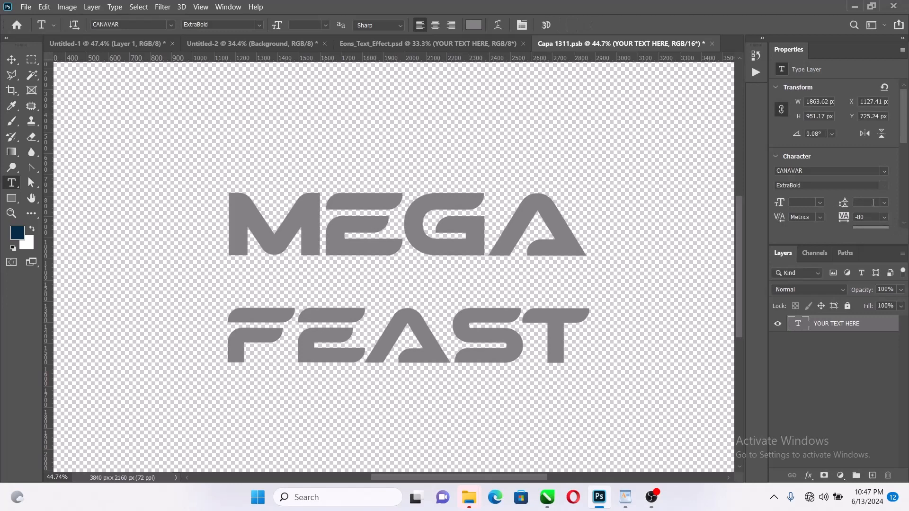
left_click(884, 202)
left_click(871, 256)
scroll(854, 207, "up", 4)
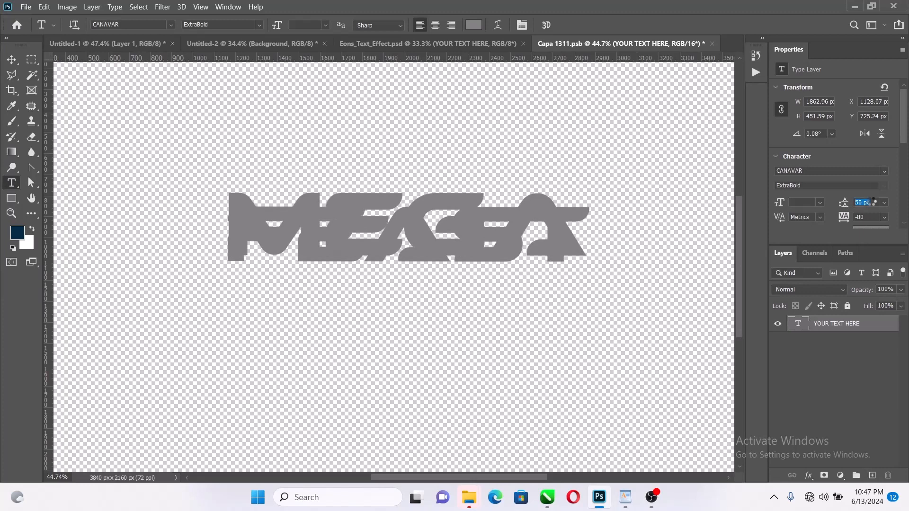
left_click_drag(843, 207, 860, 208)
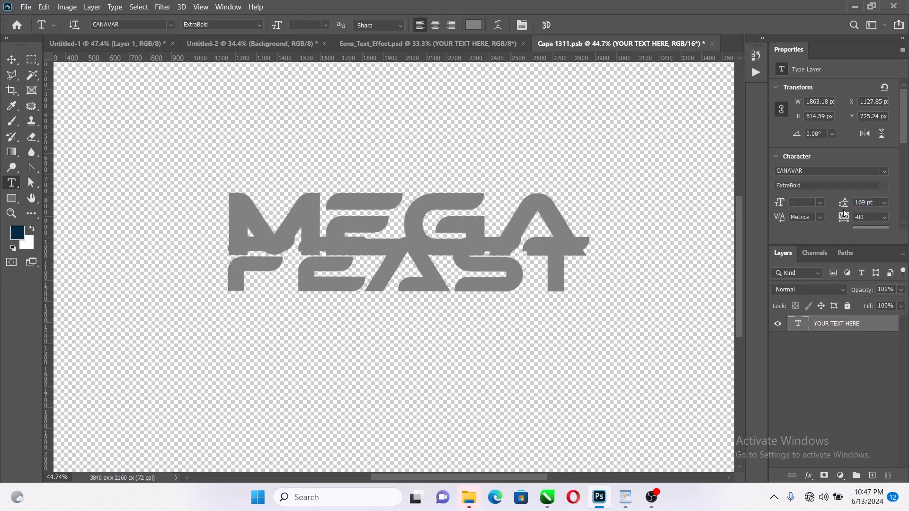
mouse_move(843, 206)
left_mouse_down()
mouse_move(858, 207)
mouse_move(847, 207)
left_mouse_up()
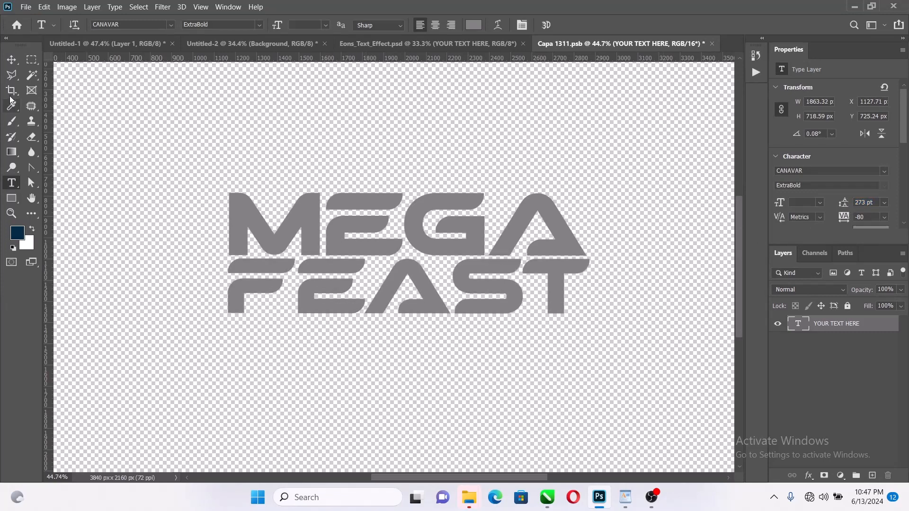
Enlarge the MEGA FEAST text to about 160%, and close the smart object with its changes saved
left_click(11, 59)
left_click_drag(402, 188, 430, 156)
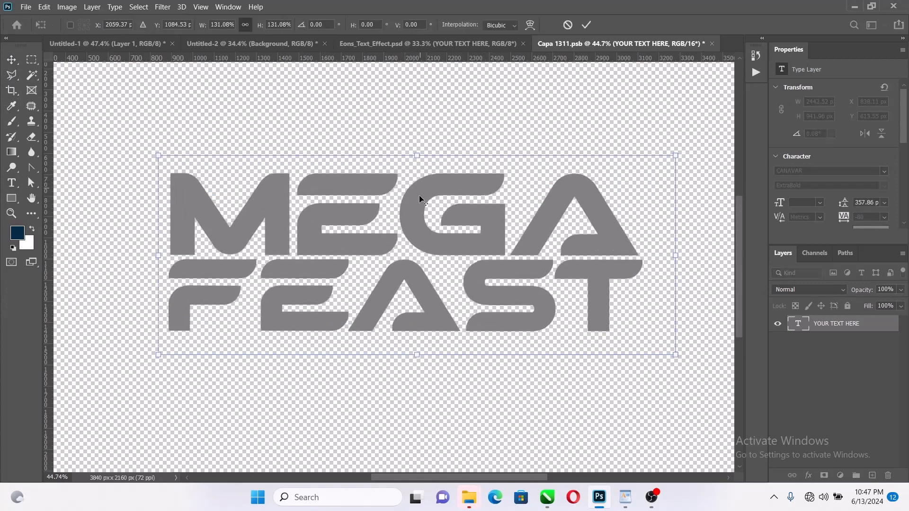
scroll(420, 203, "down", 4)
left_click_drag(413, 214, 410, 203)
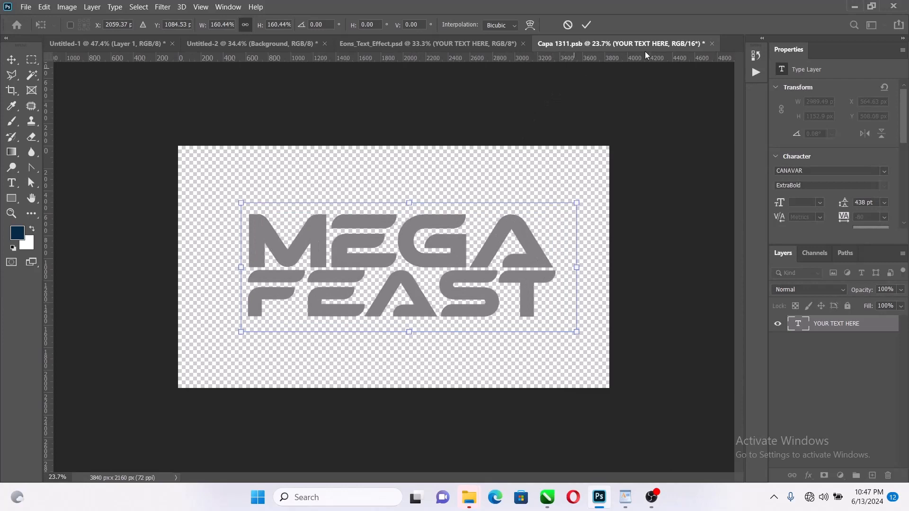
left_click(586, 25)
left_click(711, 44)
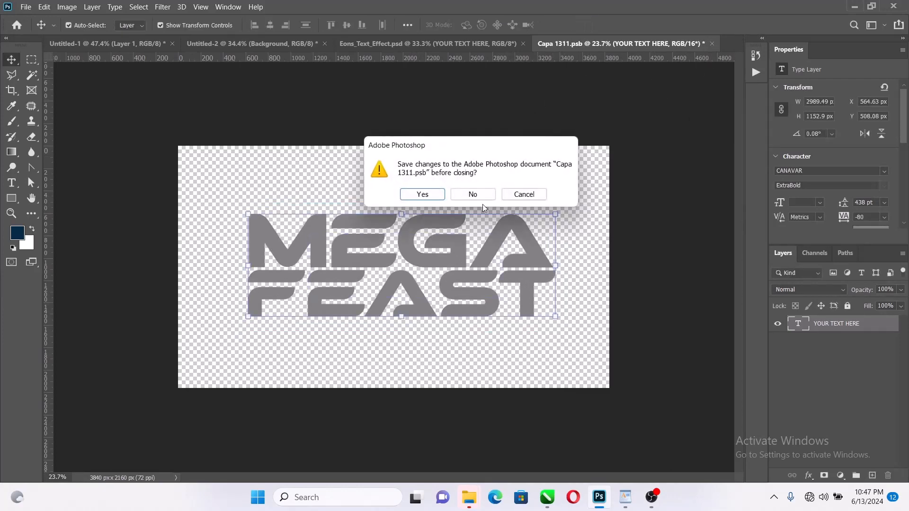
left_click(419, 198)
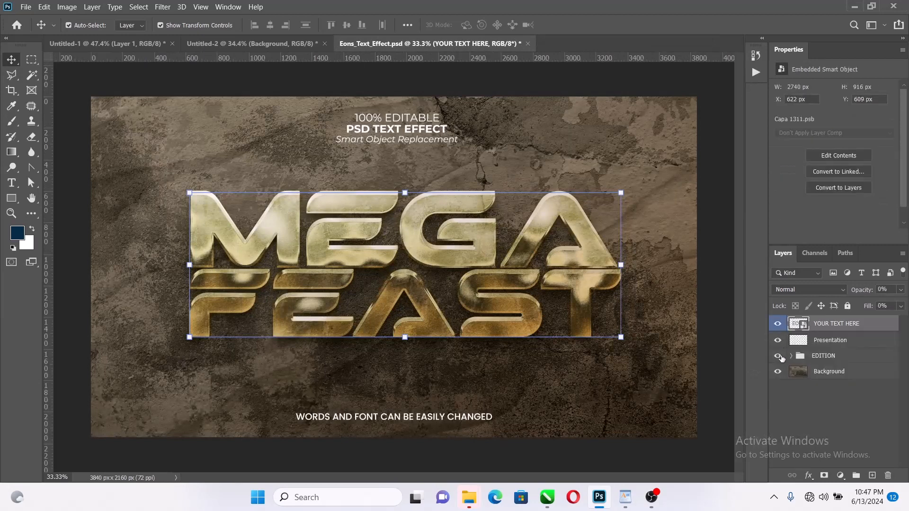
Hide the Presentation and Background layers, expand the EDITION group and hide its Overshadow layer
left_click(779, 342)
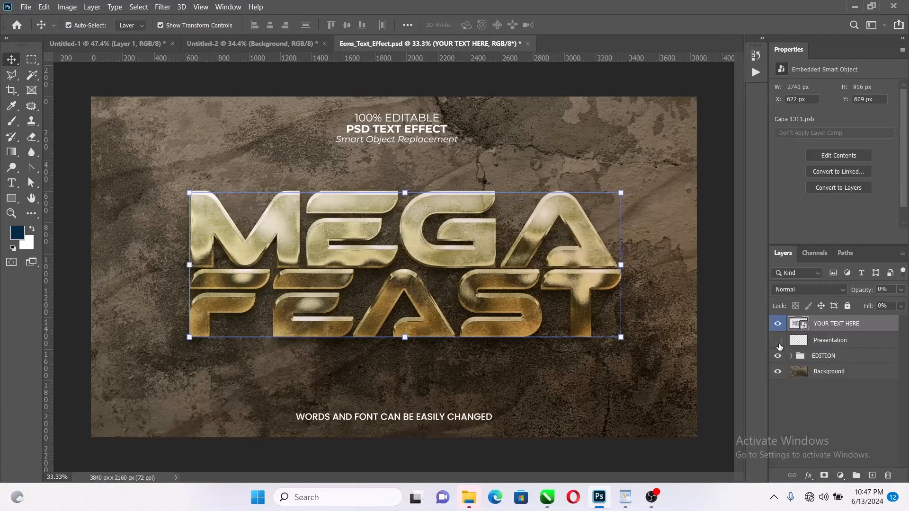
left_click(779, 373)
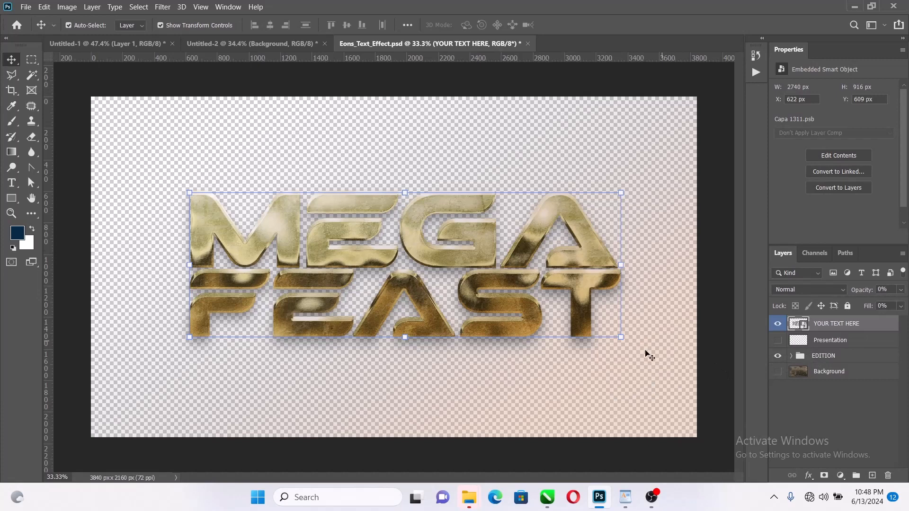
left_click(790, 356)
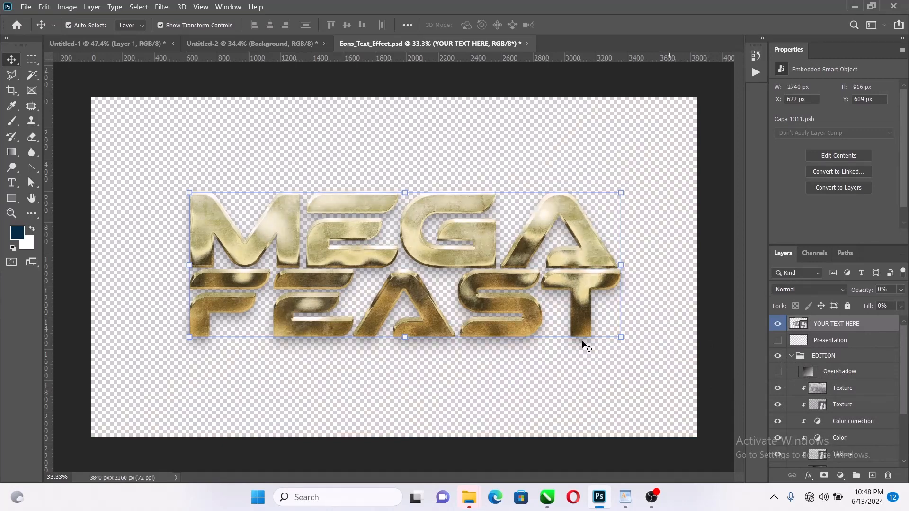
Save the MEGA FEAST text effect with its transparent background as a PNG copy named Eons_Text_Effect
key("s")
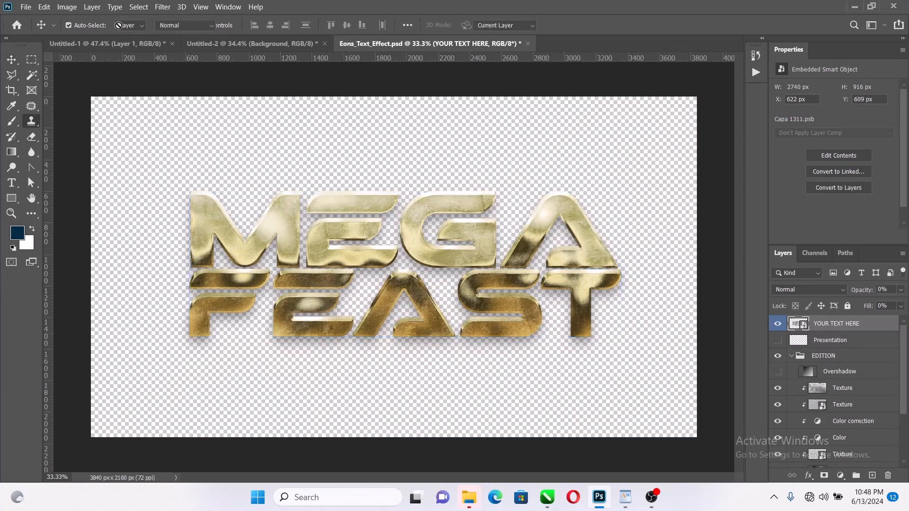
left_click(27, 7)
mouse_move(44, 6)
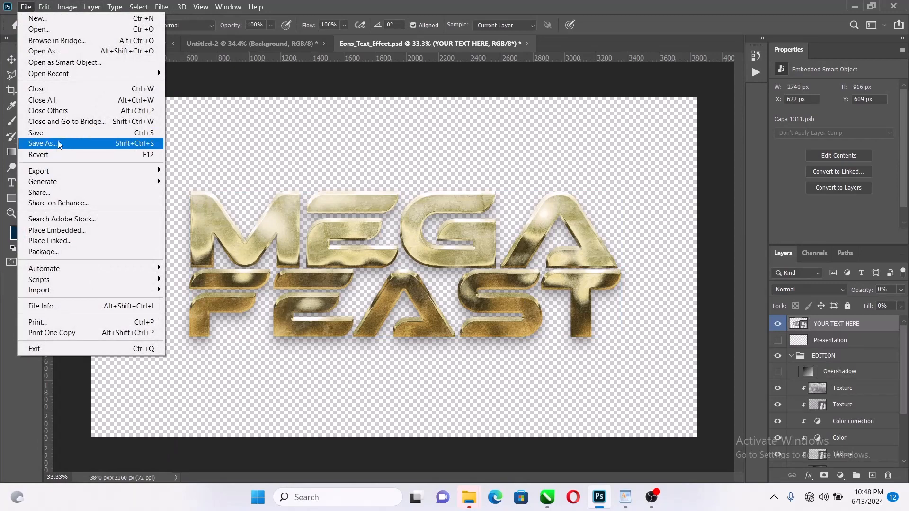
left_click(57, 146)
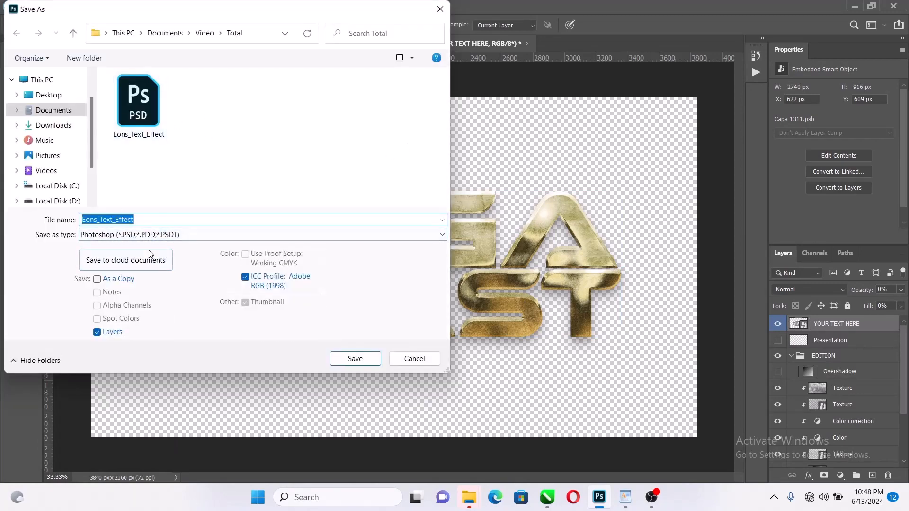
left_click(154, 233)
left_click(142, 330)
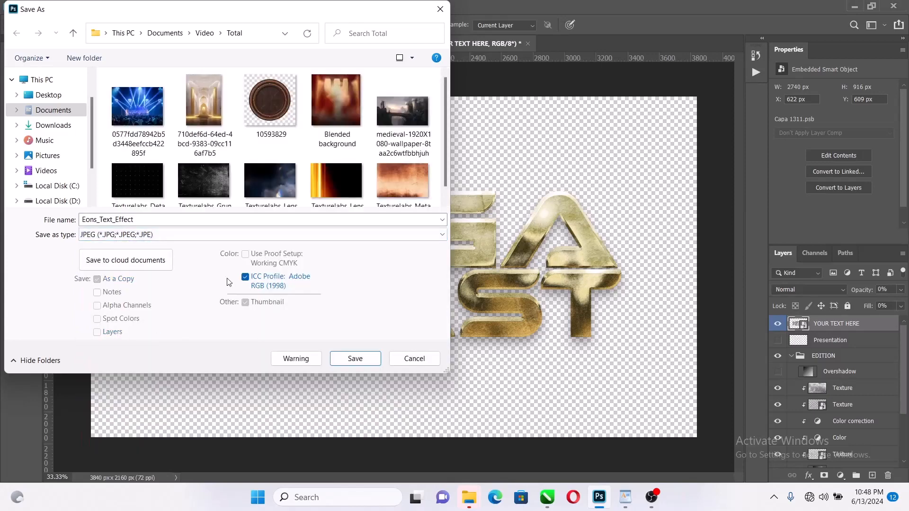
left_click(203, 237)
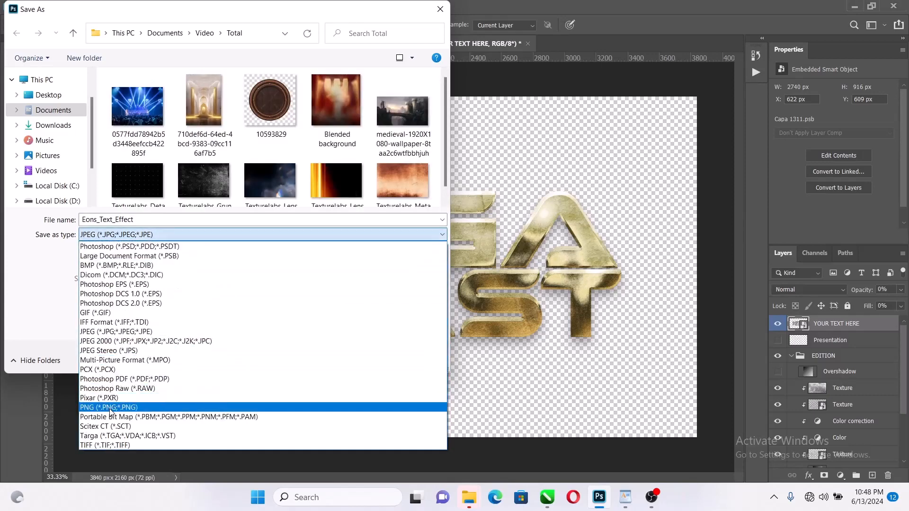
left_click(336, 404)
left_click(336, 363)
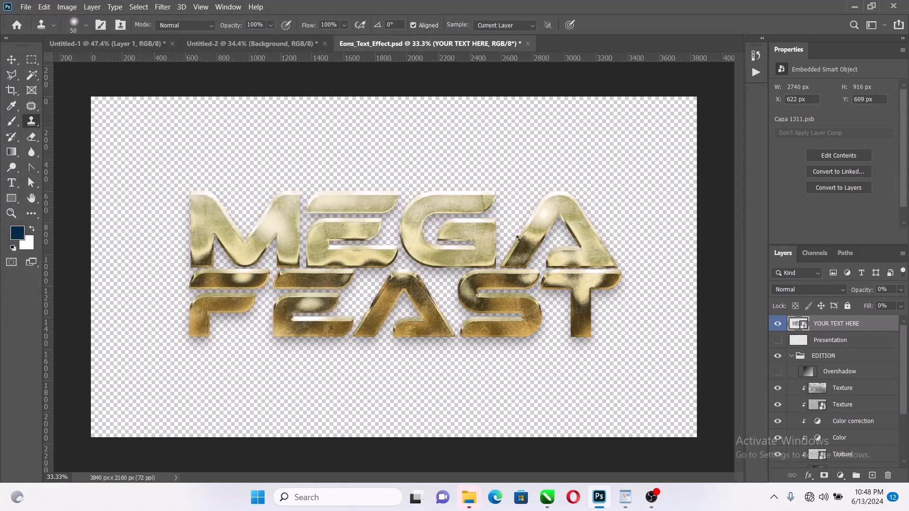
left_click(523, 145)
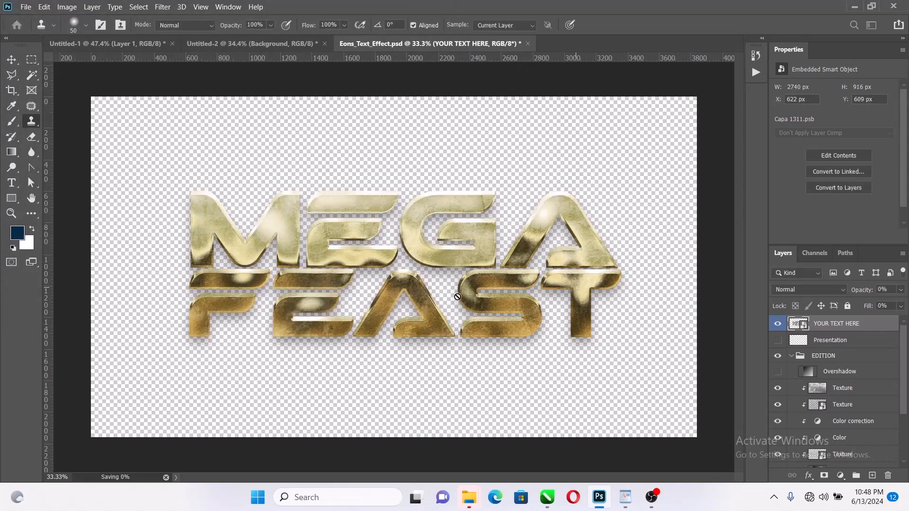
Place the exported Eons_Text_Effect PNG from the Total folder into the Untitled-2 poster document
left_click(225, 44)
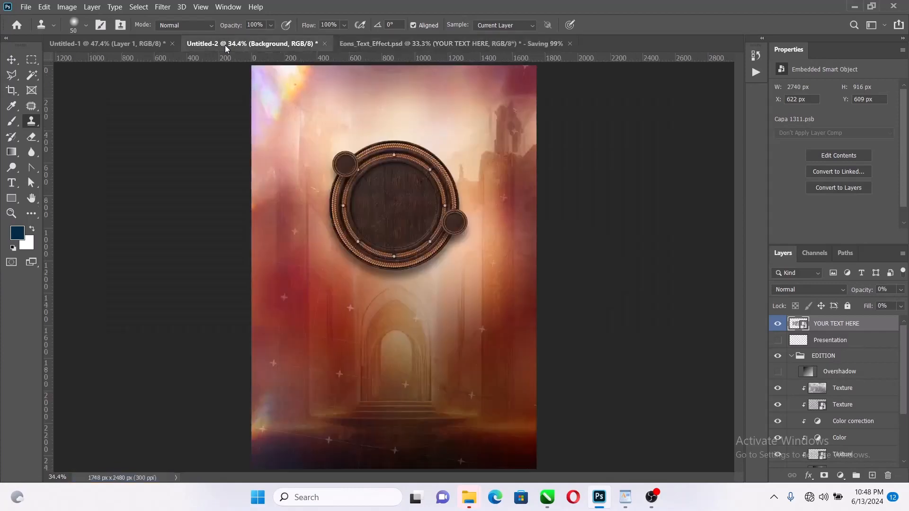
mouse_move(476, 496)
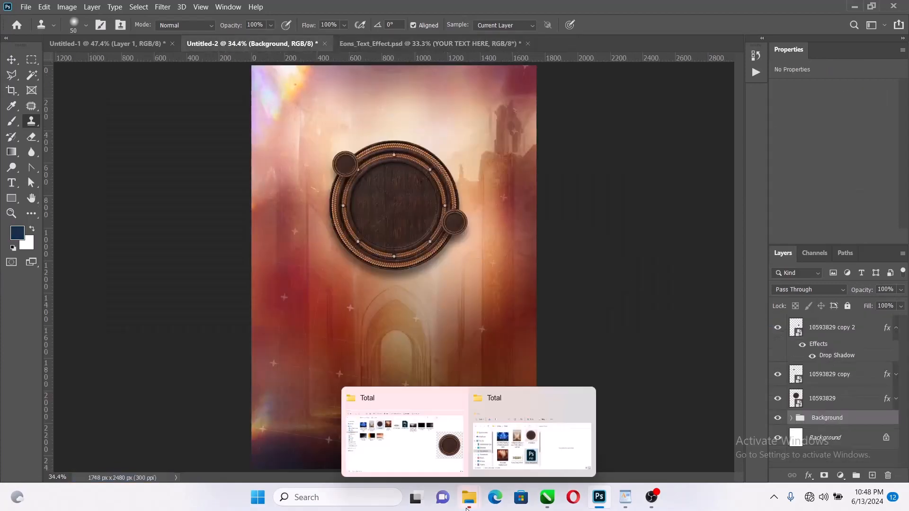
left_click(506, 457)
scroll(208, 252, "down", 3)
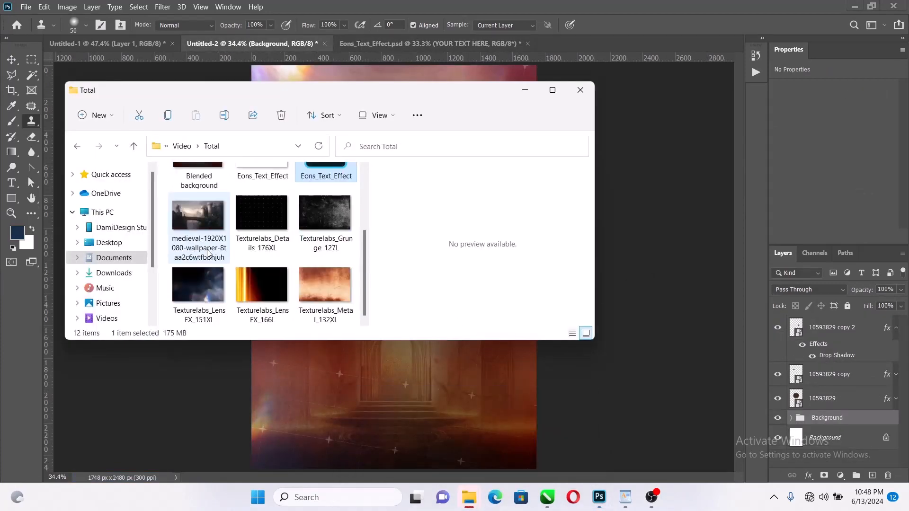
scroll(210, 260, "up", 5)
left_click(272, 284)
left_click_drag(272, 284, 479, 377)
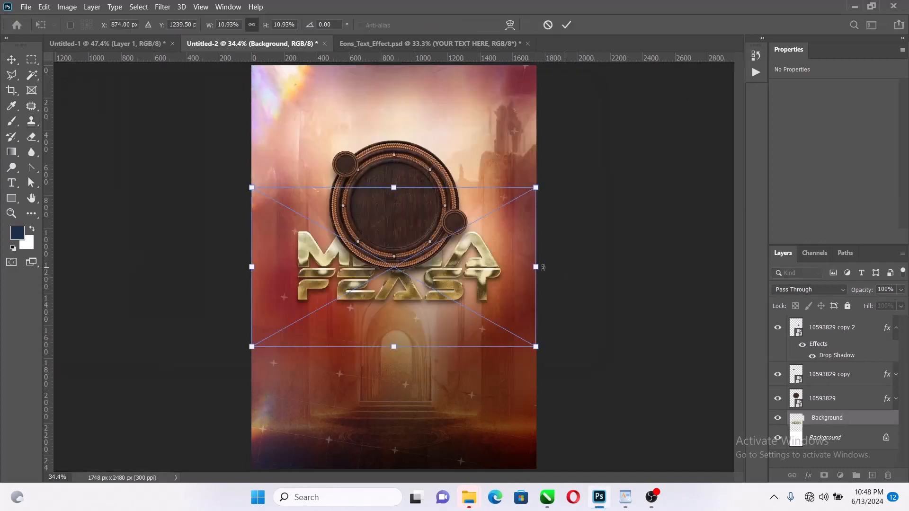
Scale the placed title to about 7% and move its layer above all the wooden board layers
left_click_drag(536, 268, 486, 267)
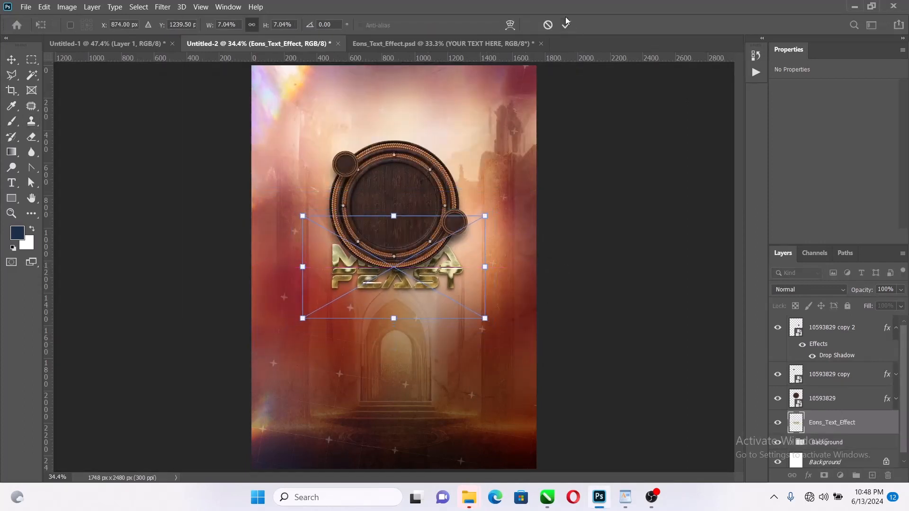
left_click_drag(820, 430, 823, 322)
key("s")
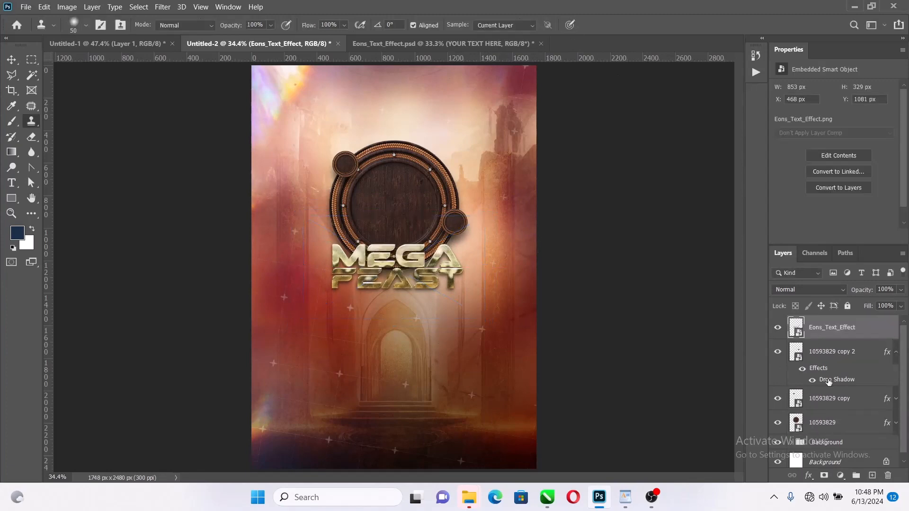
Scale the MEGA FEAST title to about 4.34% and position it in the upper half of the round board's inner circle
scroll(423, 283, "up", 3)
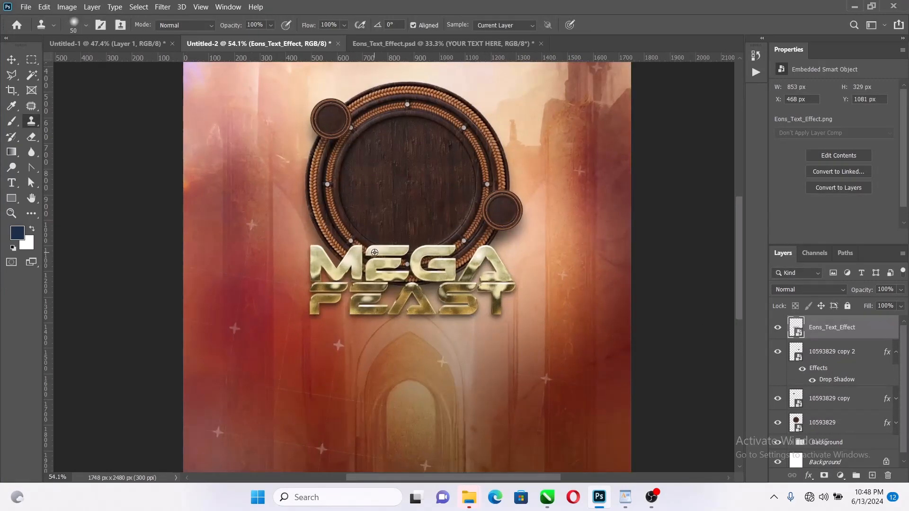
key("v")
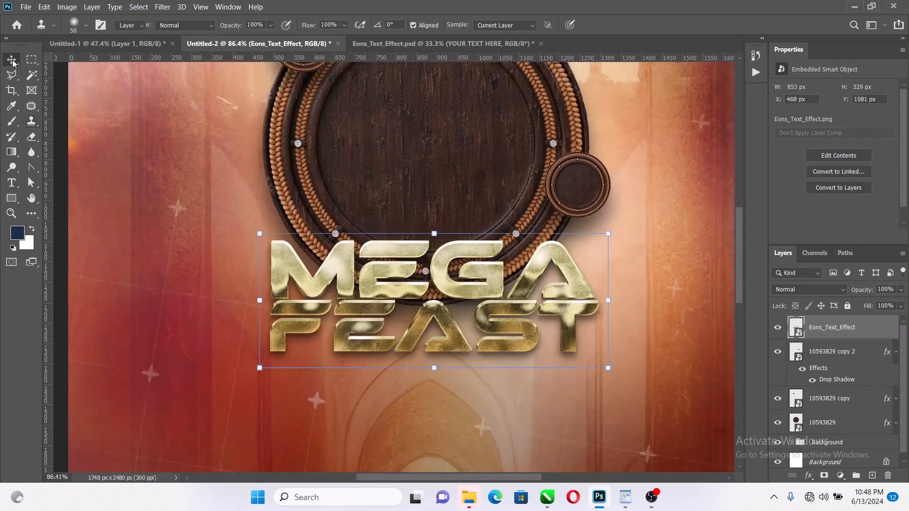
left_click_drag(612, 310, 571, 287)
scroll(512, 324, "down", 1)
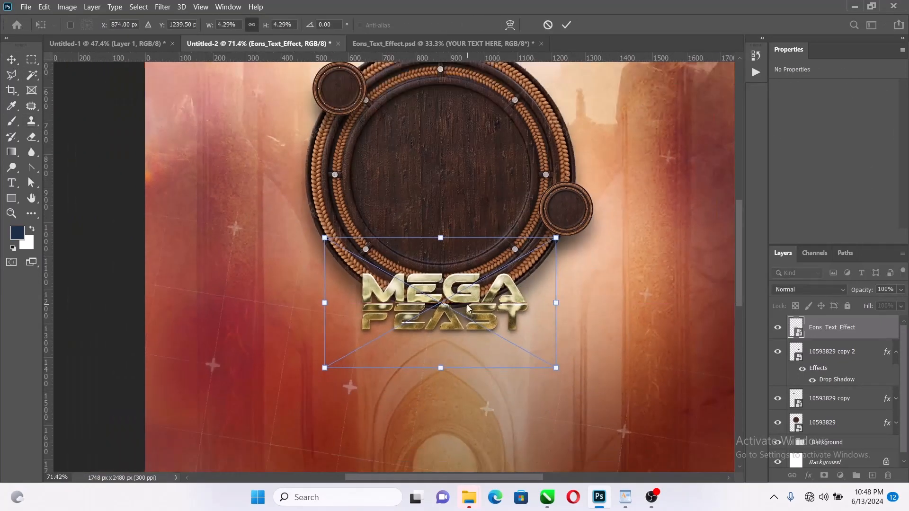
left_click_drag(500, 327, 464, 194)
mouse_move(463, 155)
left_mouse_down()
mouse_move(461, 144)
mouse_move(455, 157)
left_mouse_up()
scroll(476, 150, "up", 1)
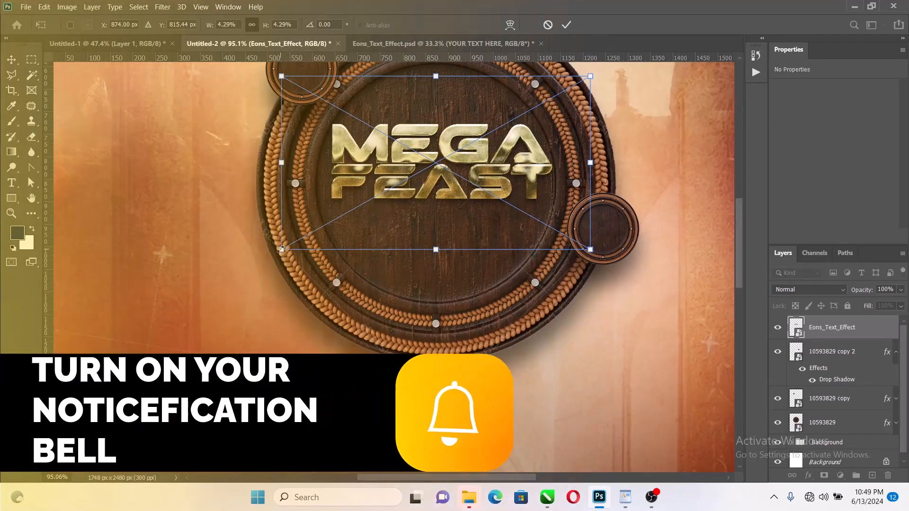
left_click_drag(281, 249, 277, 252)
left_click(567, 24)
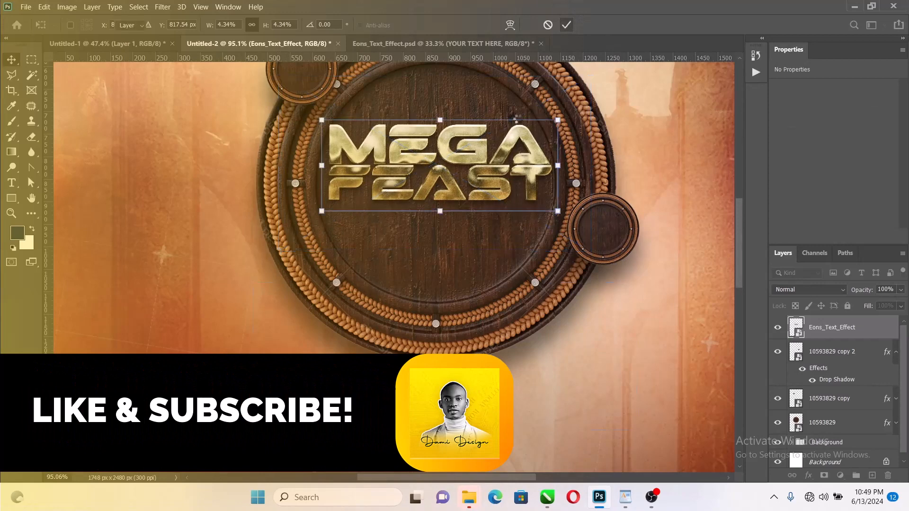
Start a custom Warp on the MEGA FEAST title and bow its upper edge upward to follow the board's curve
scroll(495, 217, "up", 1)
scroll(496, 217, "up", 1)
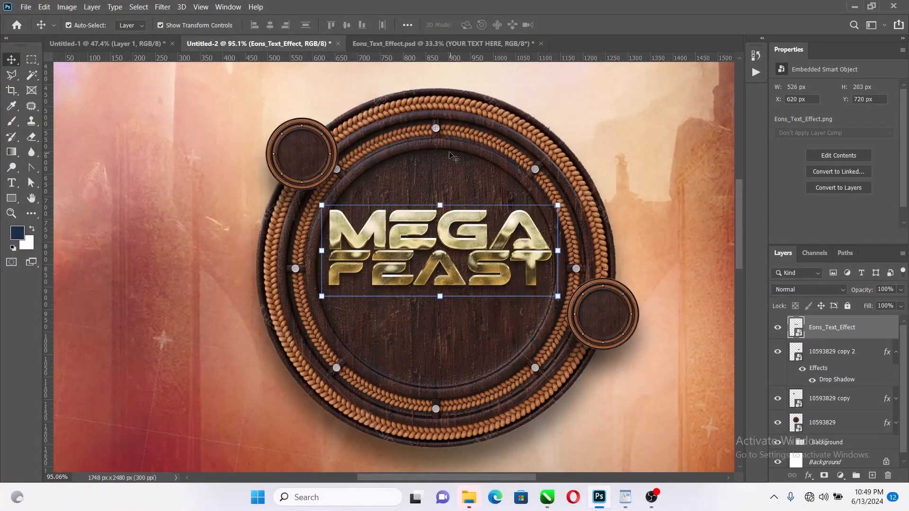
left_click(432, 204)
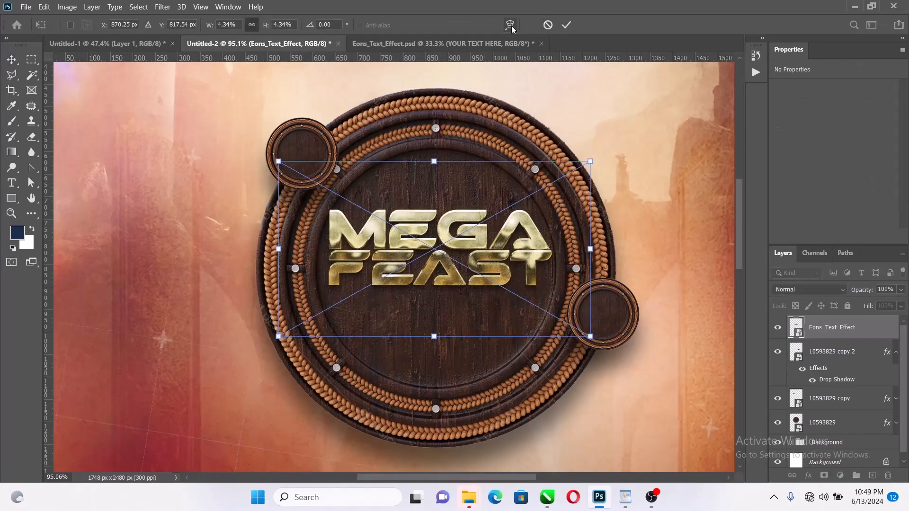
right_click(473, 249)
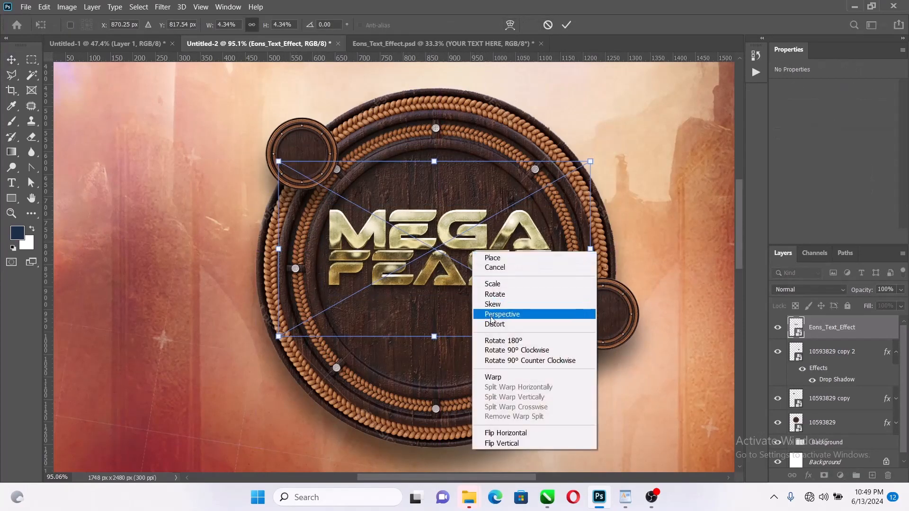
left_click(493, 377)
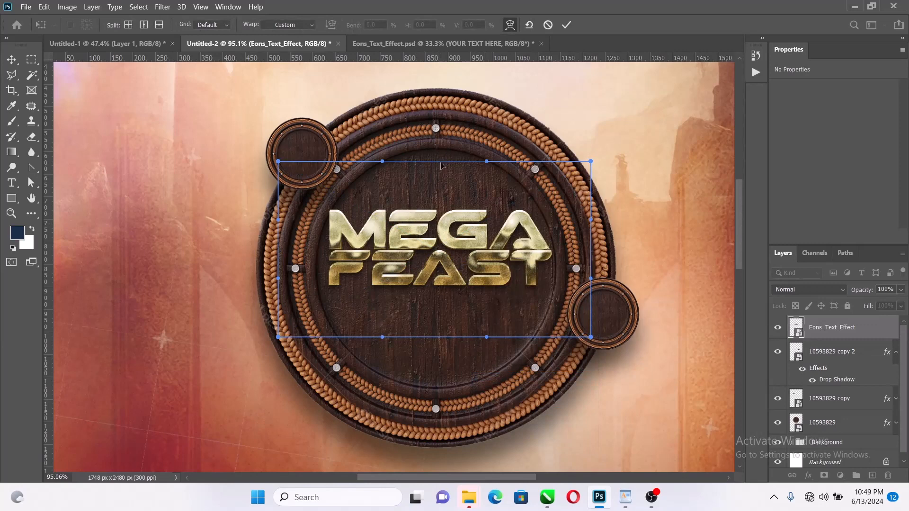
left_click_drag(441, 161, 439, 82)
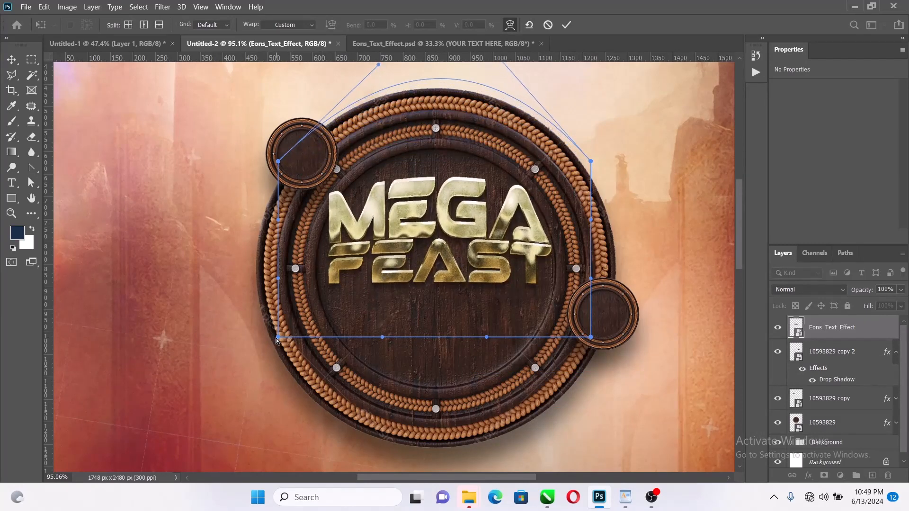
Pull the lower-left corner of the title's warp slightly outward, comparing the title before and after
left_click_drag(277, 338, 266, 340)
key("ctrl+z")
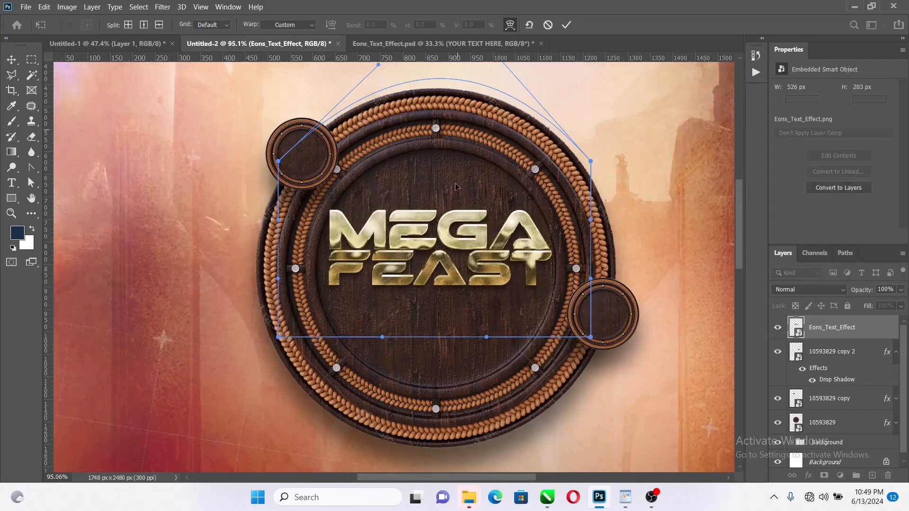
key("ctrl+shift+z")
scroll(447, 274, "down", 1)
scroll(447, 274, "down", 1)
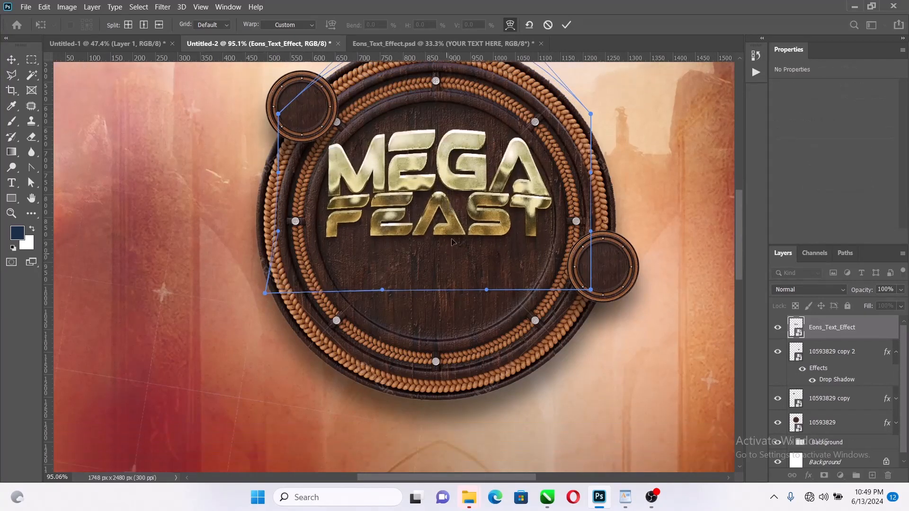
Raise the warp's upper handles, pull its upper-left corner inward and lower-left corner outward, and apply the warp to the title
scroll(450, 251, "up", 2)
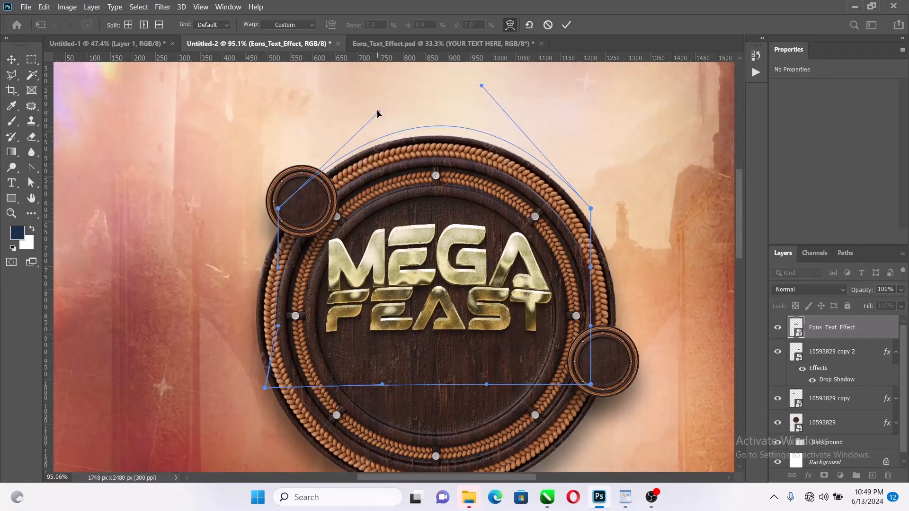
left_click_drag(378, 113, 378, 84)
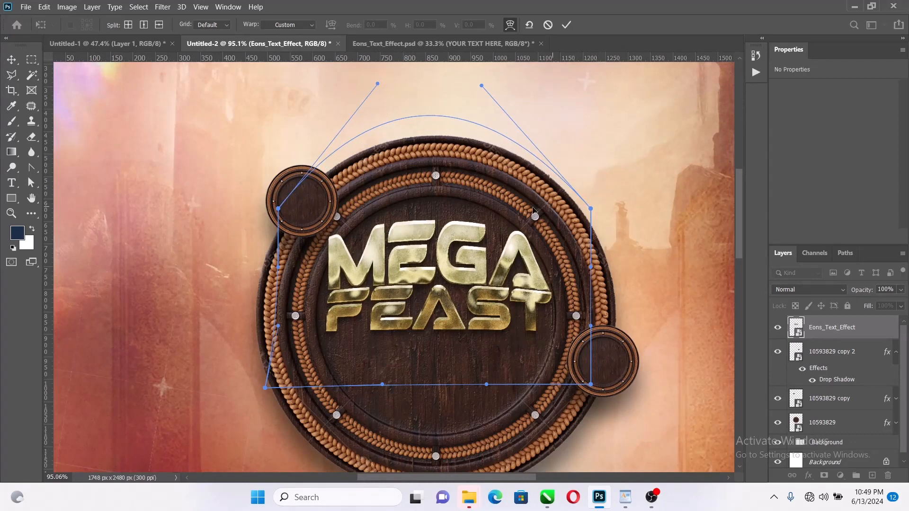
left_click_drag(278, 209, 325, 230)
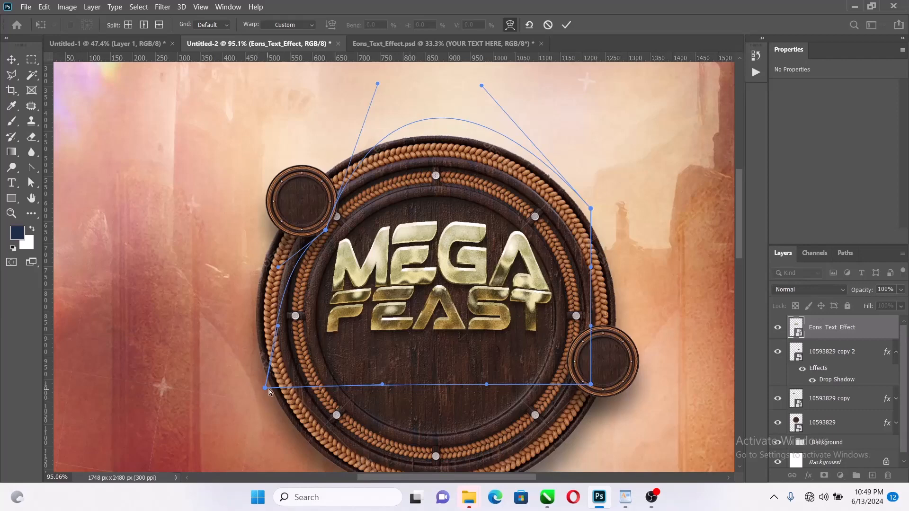
mouse_move(265, 387)
left_mouse_down()
mouse_move(256, 390)
mouse_move(260, 383)
left_mouse_up()
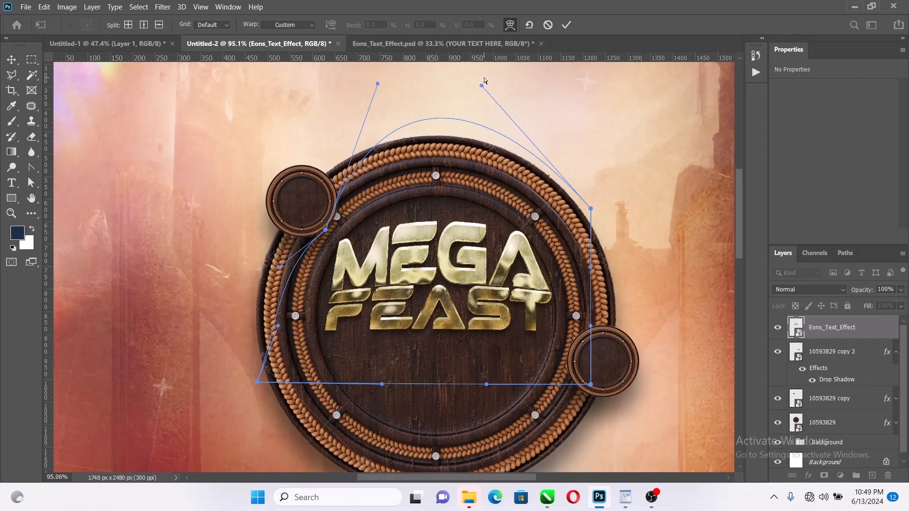
left_click_drag(483, 69, 467, 76)
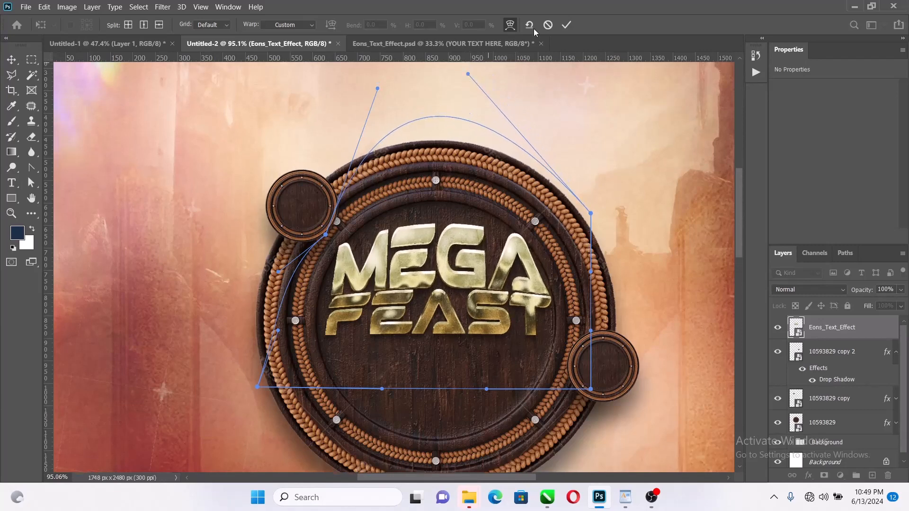
left_click(566, 25)
scroll(629, 253, "down", 3)
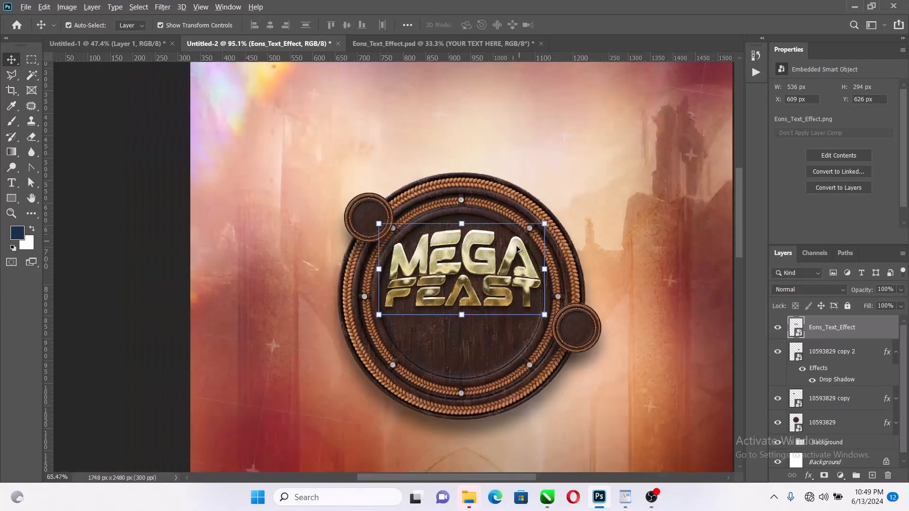
left_click(714, 235)
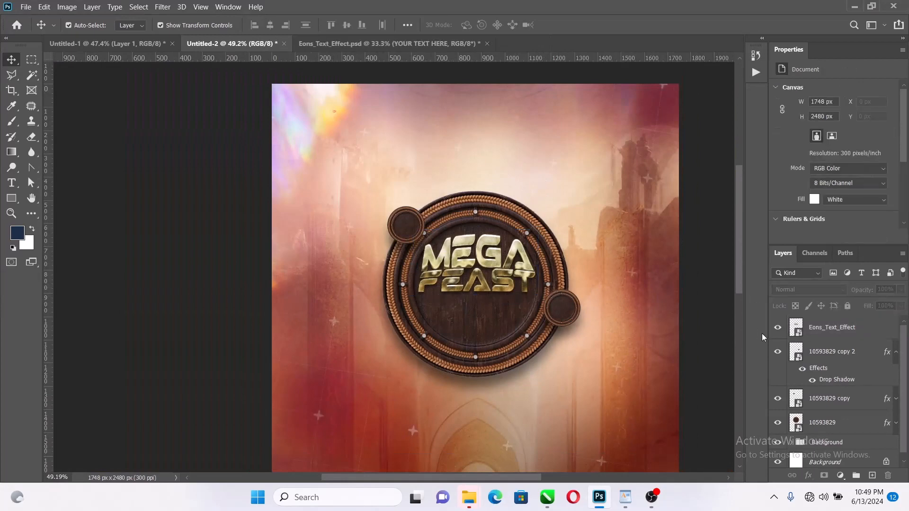
Group the Eons_Text_Effect layer with the three 10593829 wooden board layers
left_click(824, 332)
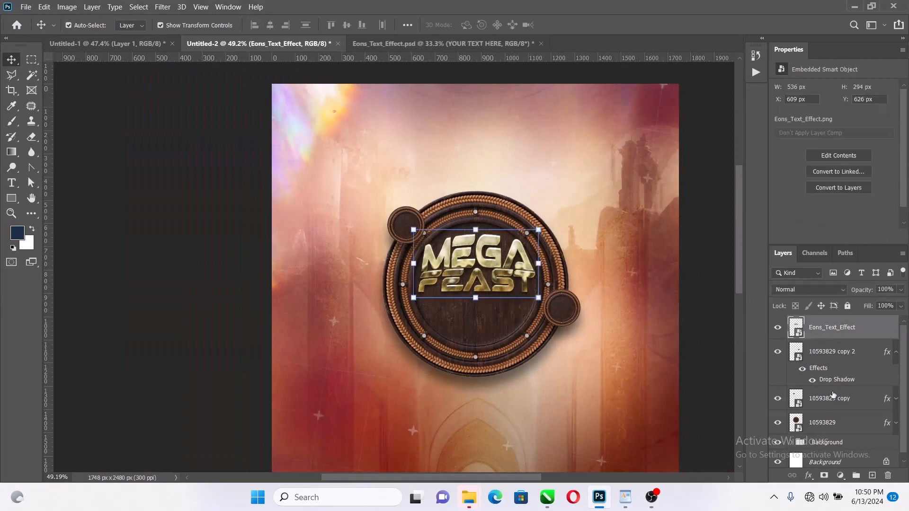
left_click(834, 424, "shift")
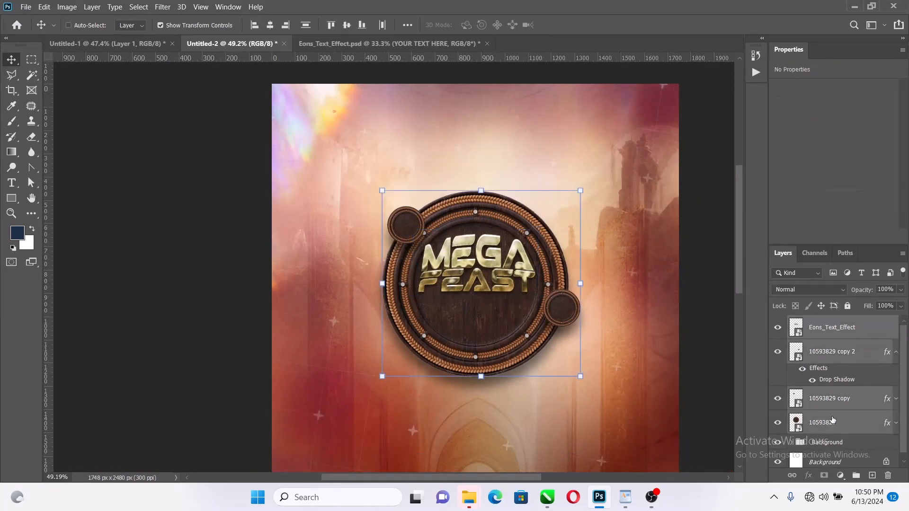
key("ctrl+g")
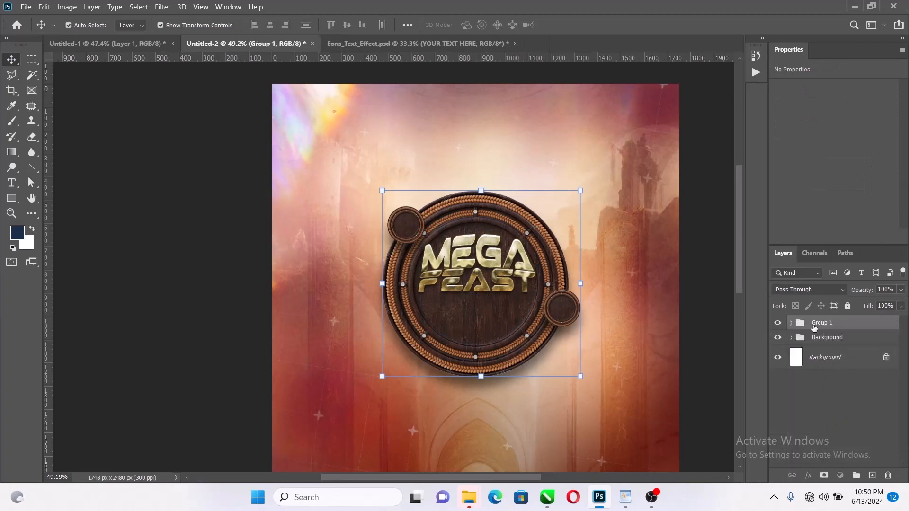
Rename the board group as Tag and move it up about 144 px on the poster
double_click(822, 323)
type("Tag")
key("Return")
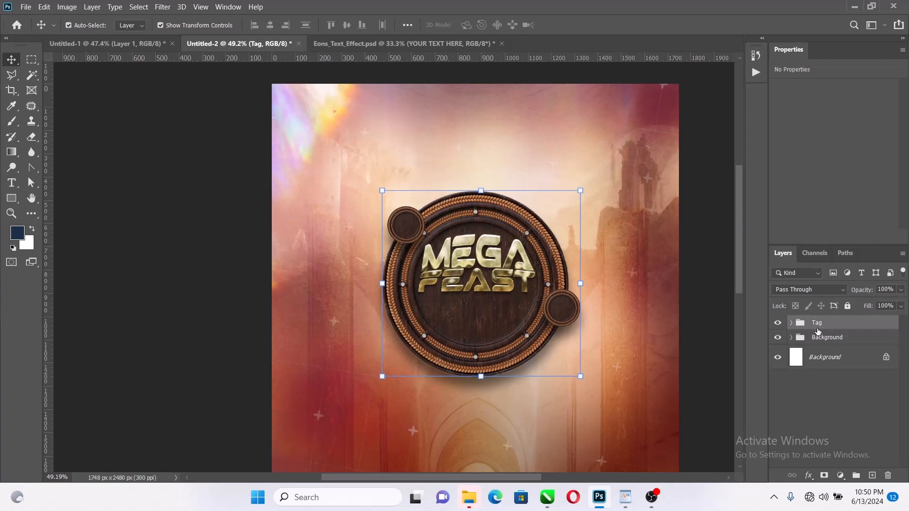
key("ctrl+t")
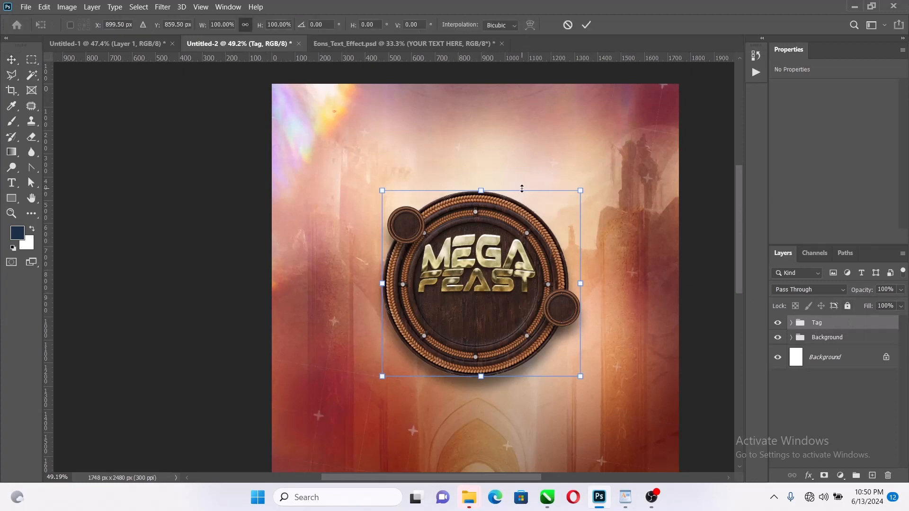
left_click_drag(504, 266, 504, 233)
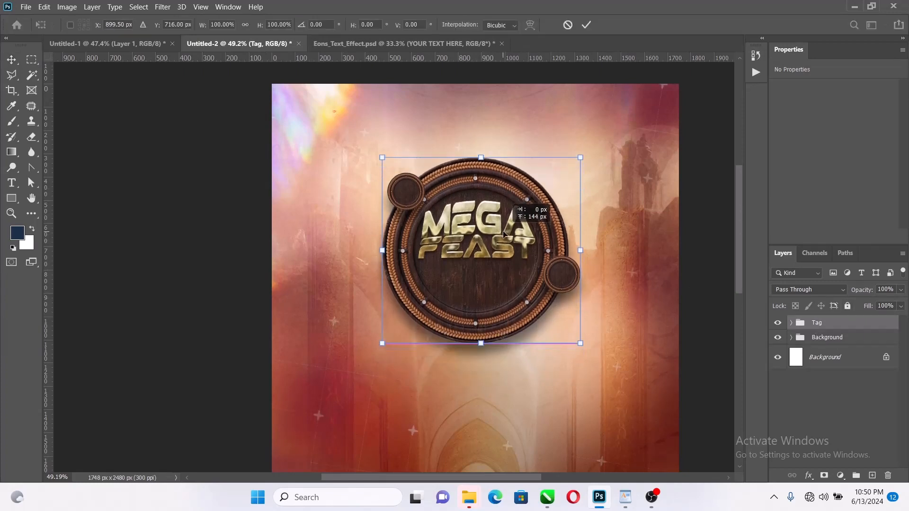
left_click(586, 24)
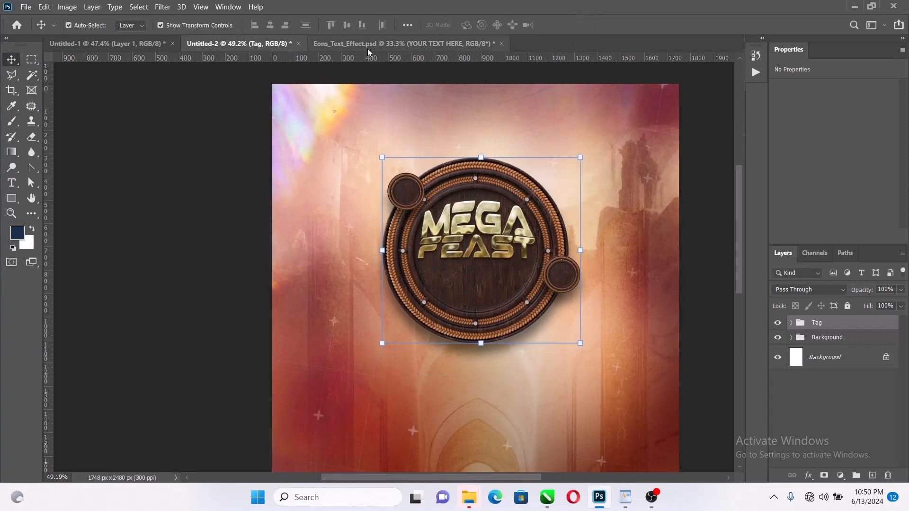
Copy the cutout of the three suited men from Untitled-1 into the Untitled-2 poster, over its lower half
left_click(98, 44)
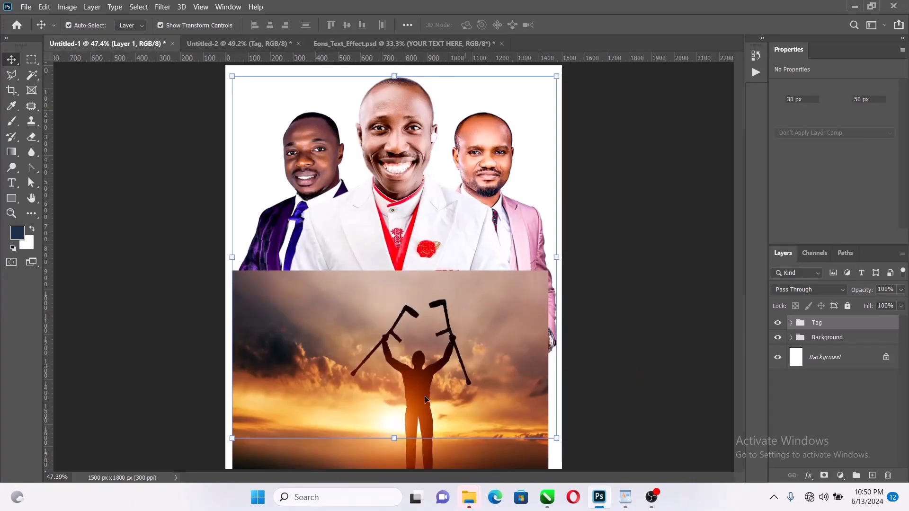
left_click_drag(407, 192, 277, 49)
left_click(277, 44)
left_click_drag(405, 197, 465, 360)
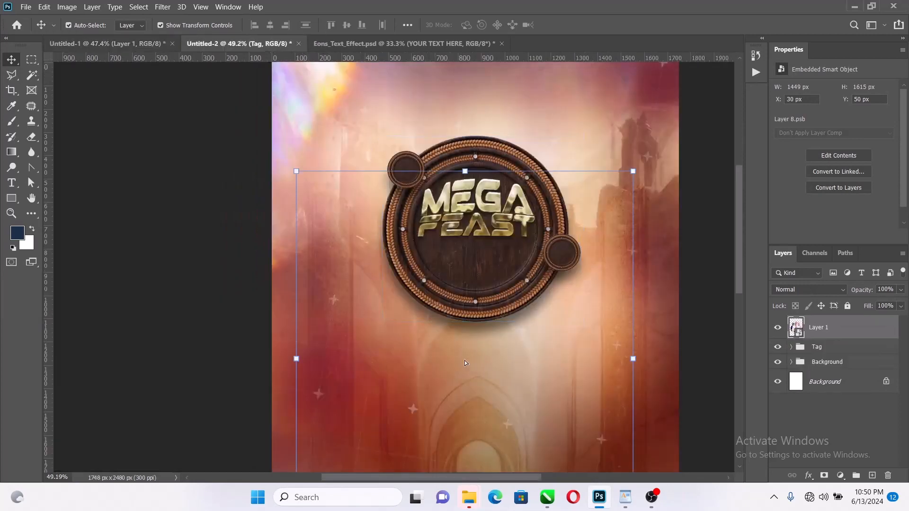
Scale the three men to about 88.38% and centre them horizontally below the MEGA FEAST title, overlapping the board
left_click_drag(465, 171, 463, 240)
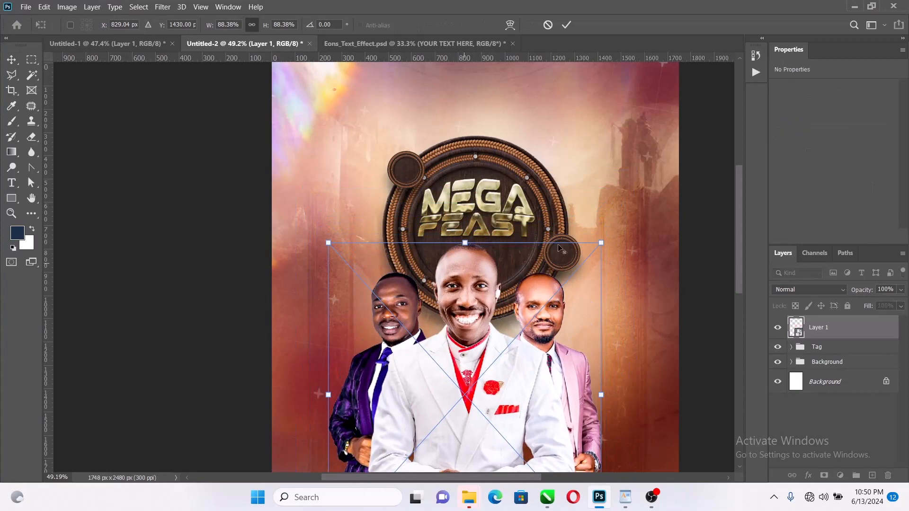
scroll(557, 258, "down", 3)
scroll(370, 310, "up", 2)
left_click_drag(369, 310, 387, 308)
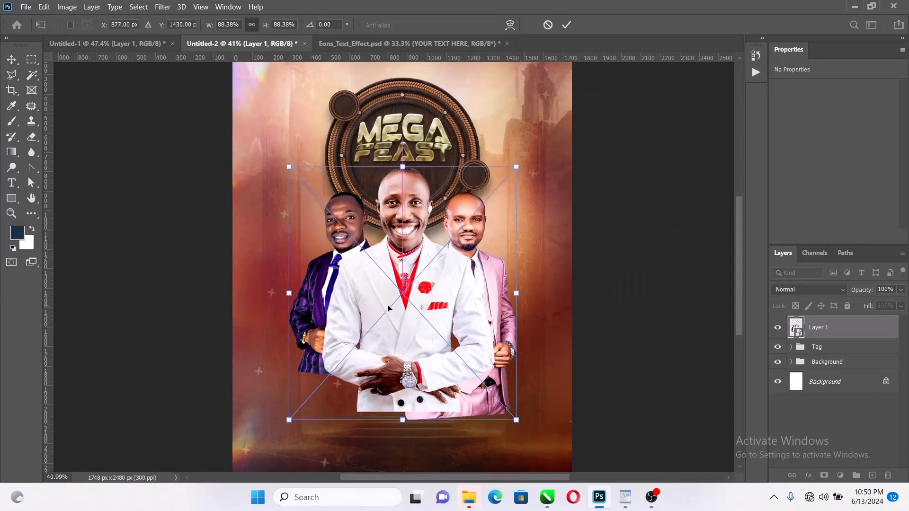
left_click(566, 25)
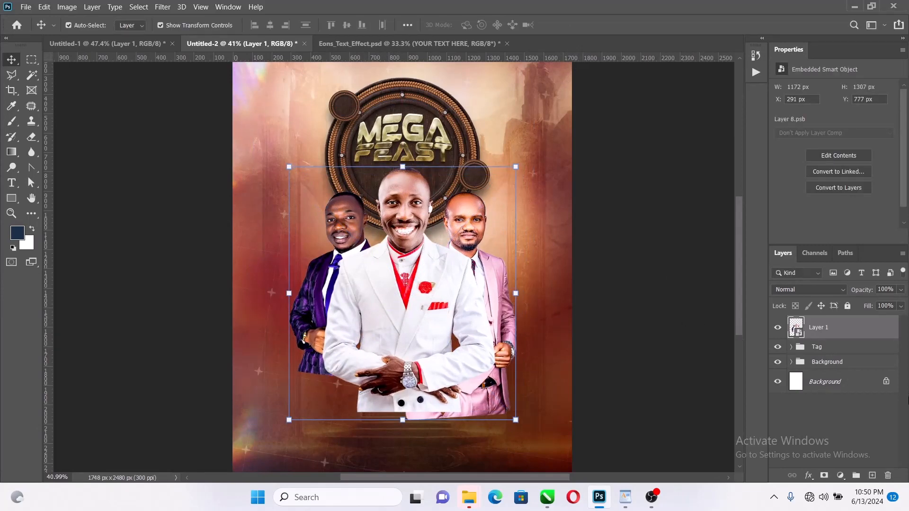
Enlarge the Tag group to about 120% around its centre, behind the three men
left_click(866, 347)
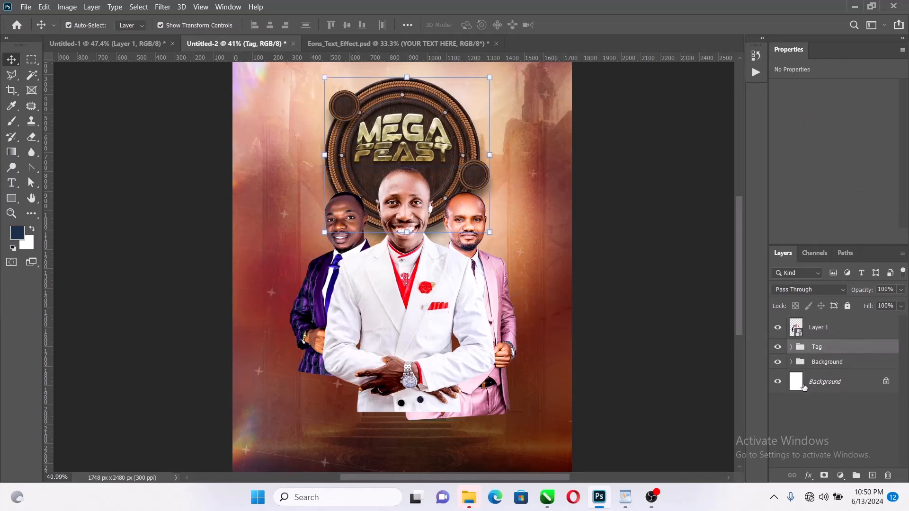
scroll(466, 318, "up", 2)
scroll(466, 318, "up", 5)
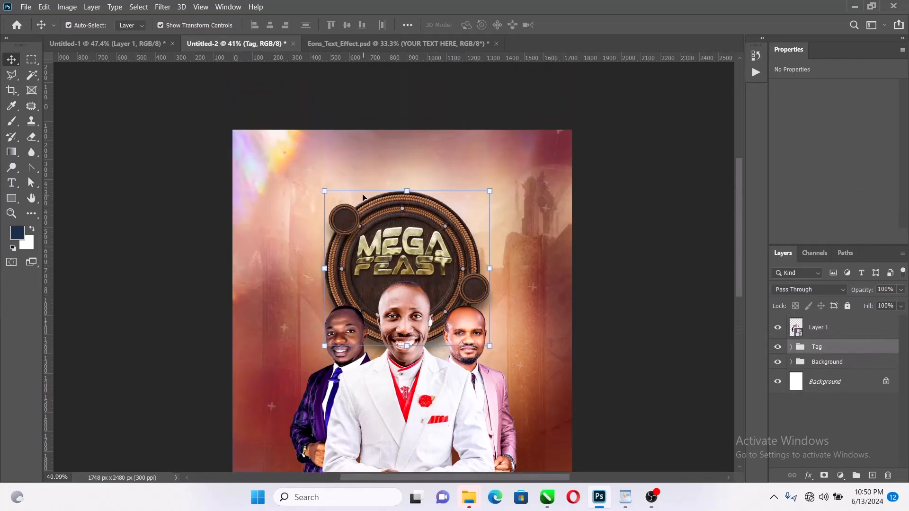
left_click(409, 187)
mouse_move(409, 187)
left_mouse_down()
mouse_move(421, 152)
mouse_move(415, 184)
mouse_move(411, 175)
left_mouse_up()
left_click(587, 25)
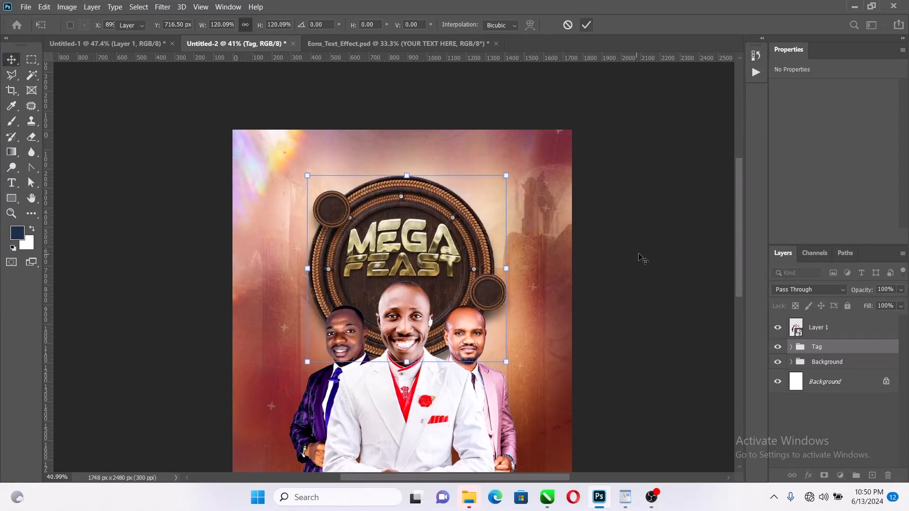
Move the three men slightly up over the board and scale them to about 85.25%
left_click(421, 352)
left_click_drag(421, 351, 421, 341)
scroll(448, 307, "down", 2)
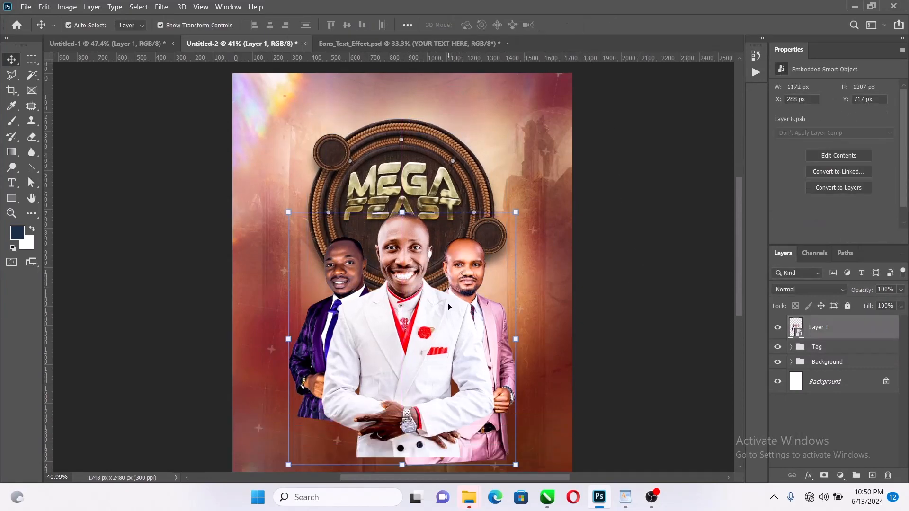
left_click_drag(403, 470, 403, 458)
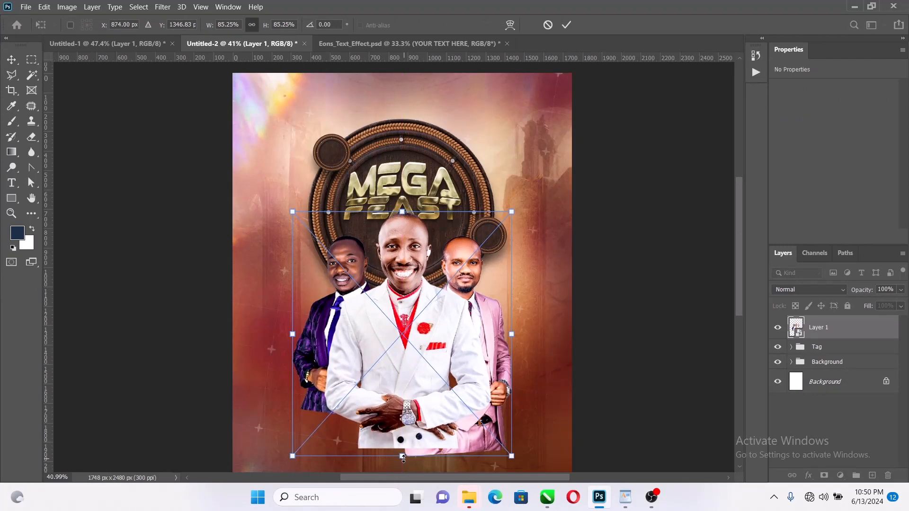
key("Return")
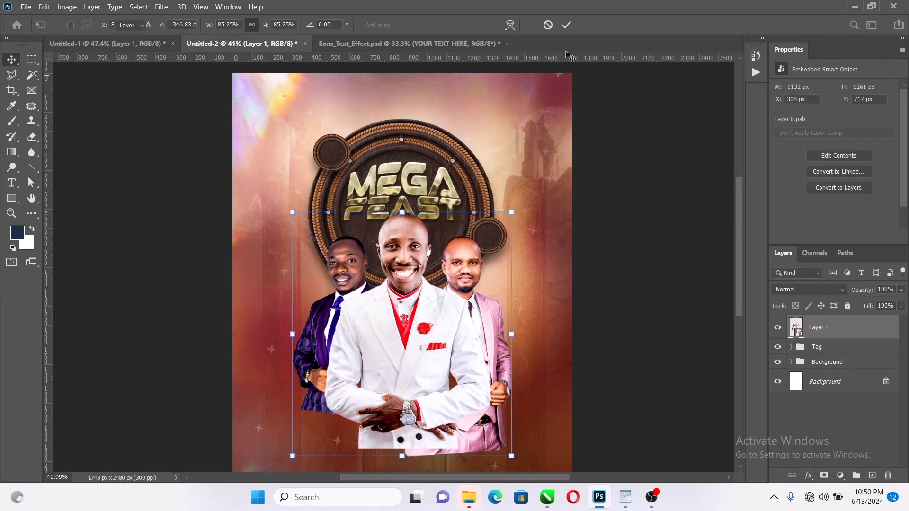
Add a new layer above the three men and set the foreground colour to 000000 for the Gradient tool
scroll(383, 213, "down", 3)
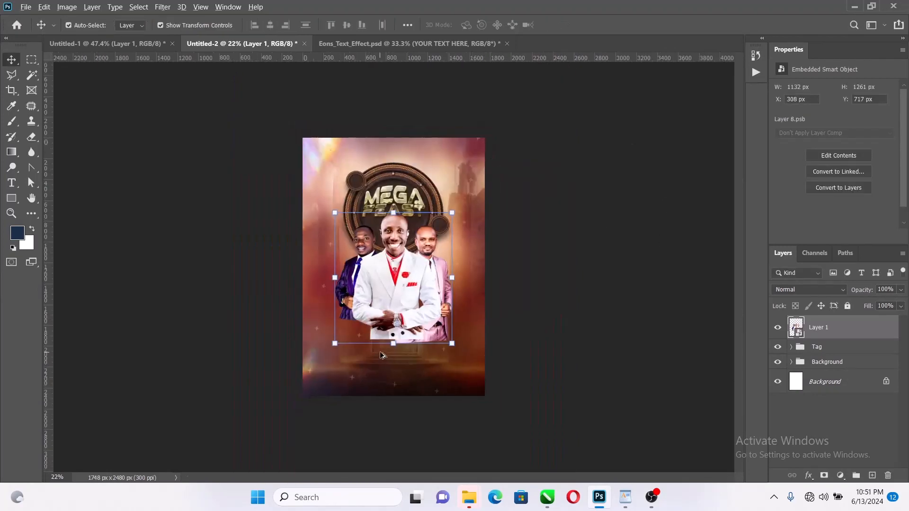
scroll(379, 355, "up", 2)
scroll(389, 366, "up", 2)
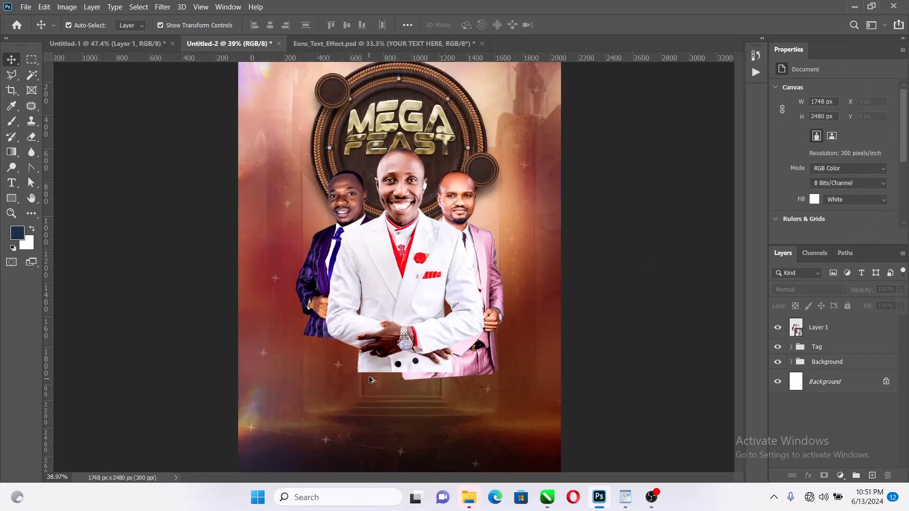
left_click(830, 335)
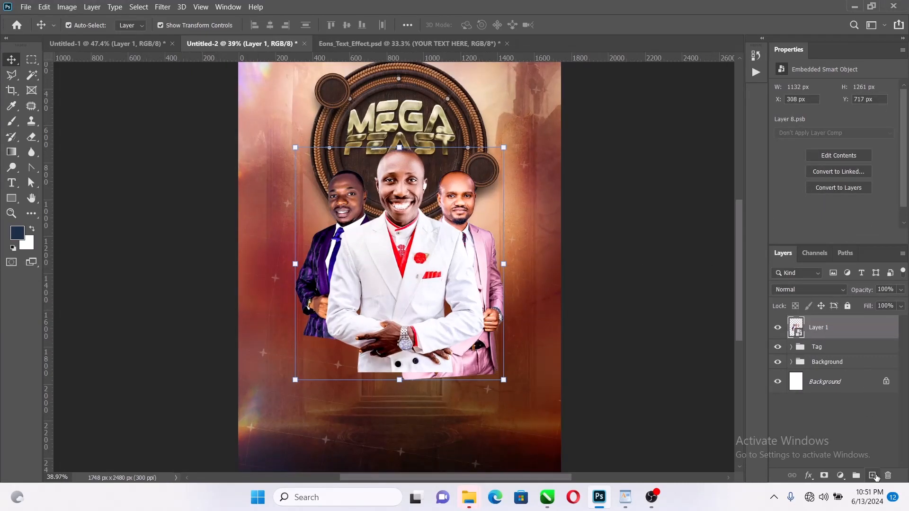
left_click(872, 475)
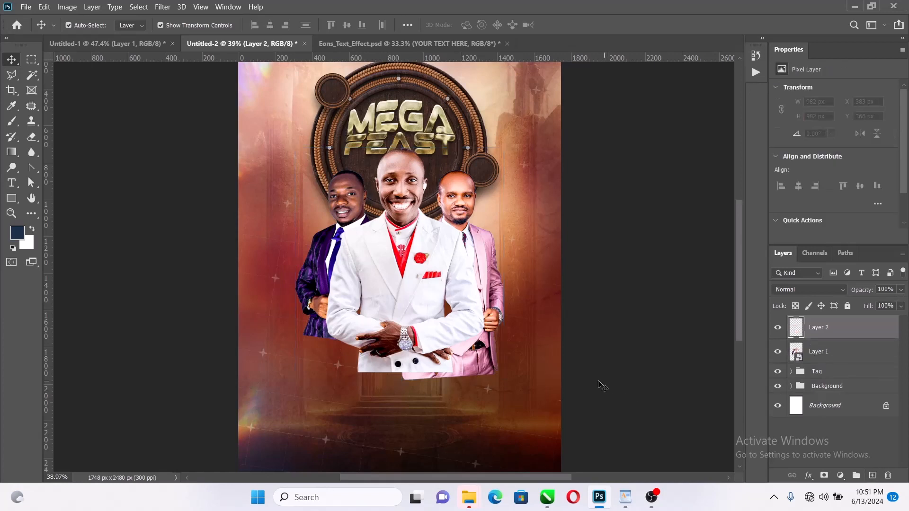
left_click(11, 151)
left_click(19, 234)
type("000000")
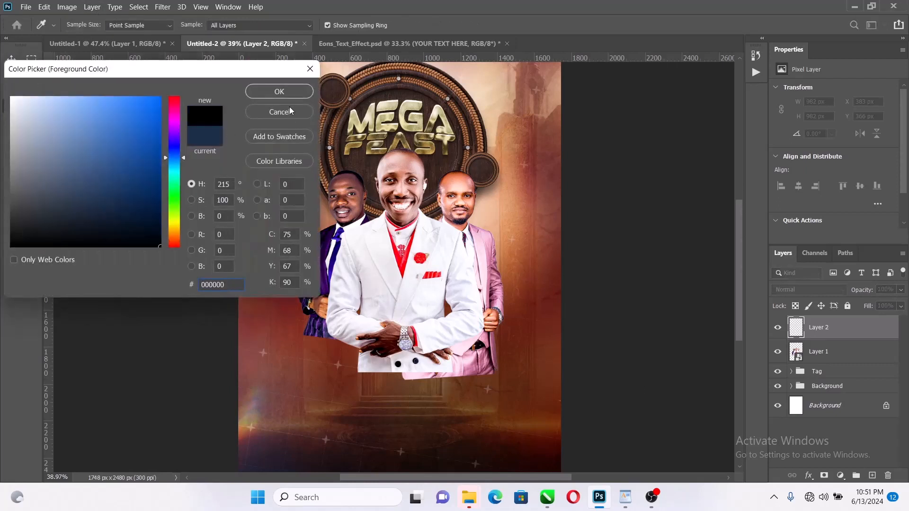
left_click(288, 92)
Build up overlapping black-to-transparent linear gradients from below the poster to the men's chests, covering the cut-off lower bodies
scroll(461, 294, "down", 3)
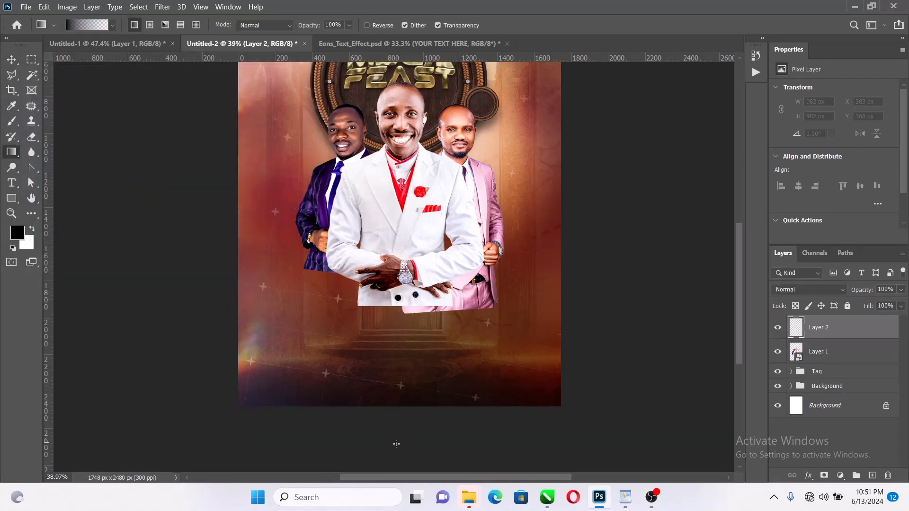
left_click_drag(408, 443, 408, 196)
left_click_drag(399, 459, 396, 237)
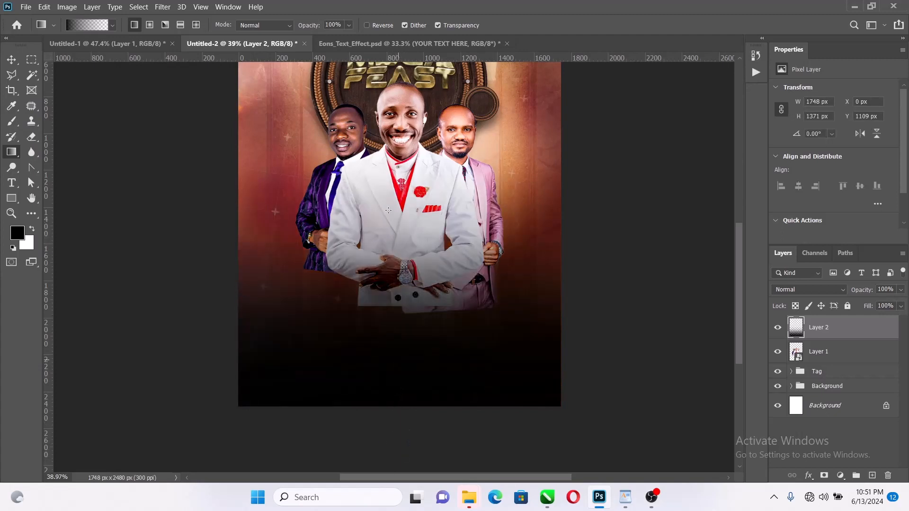
left_click_drag(406, 447, 406, 222)
left_click_drag(405, 441, 407, 218)
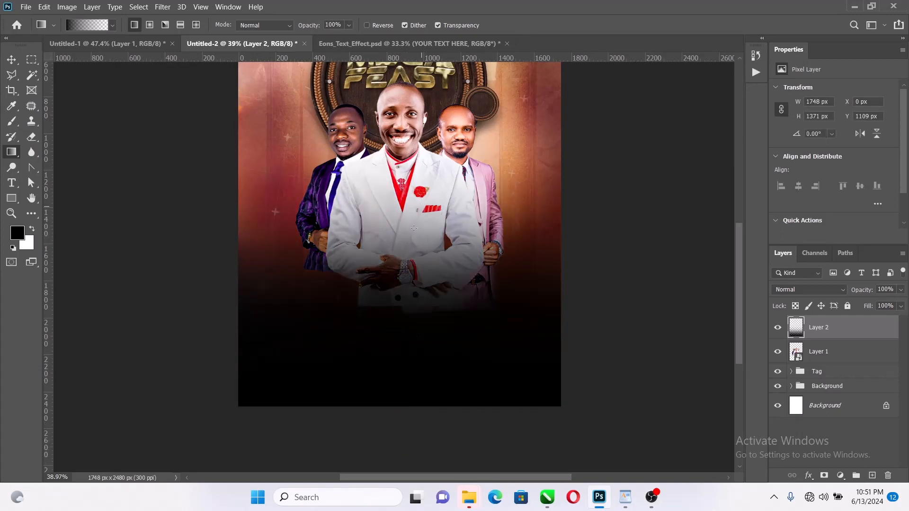
left_click_drag(400, 443, 401, 208)
left_click_drag(411, 461, 443, 200)
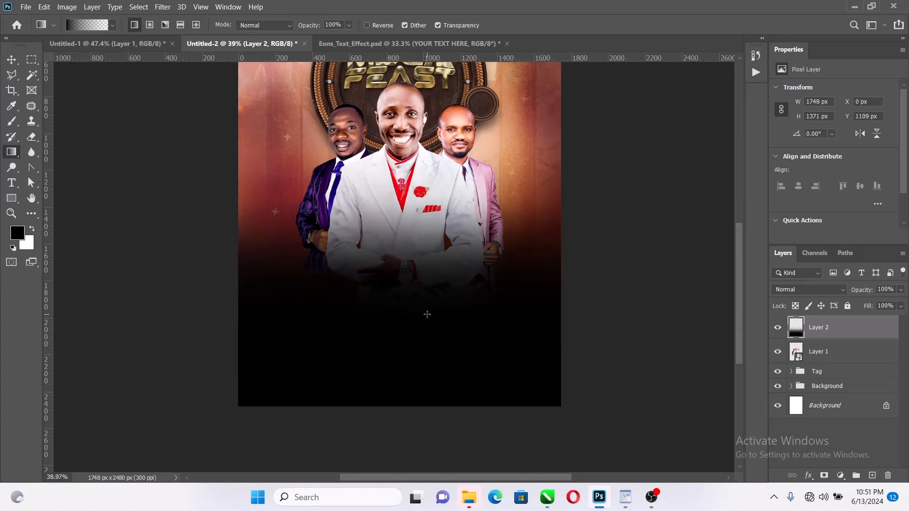
left_click_drag(401, 412, 403, 205)
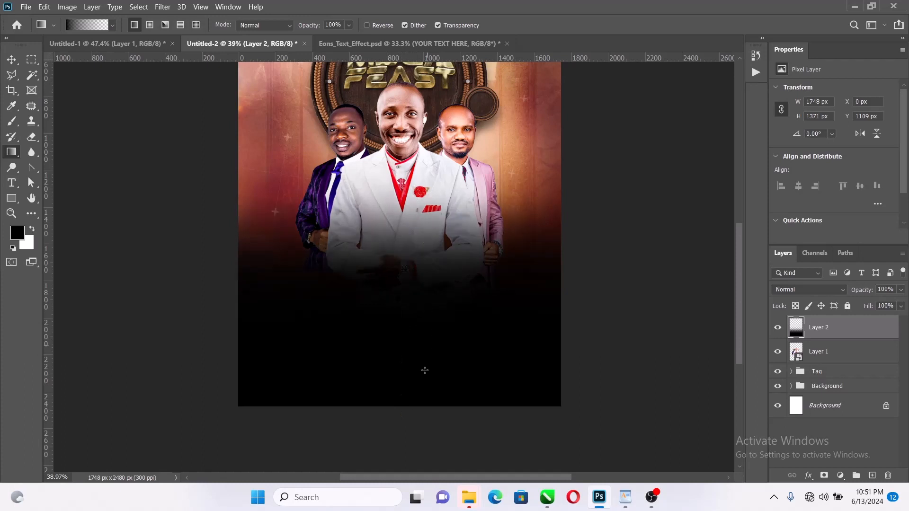
left_click_drag(425, 435, 426, 207)
left_click_drag(384, 435, 381, 210)
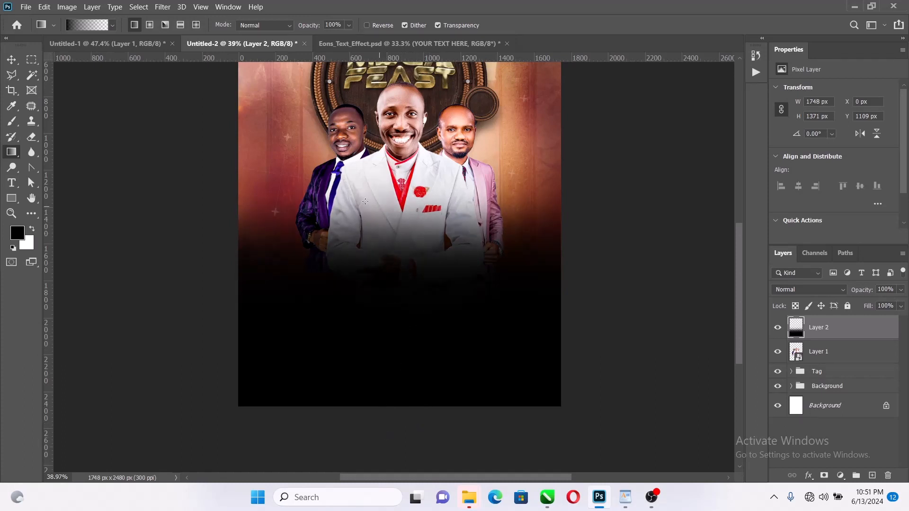
left_click(11, 59)
left_click_drag(419, 149, 419, 294)
key("z")
right_click(462, 204)
left_click(474, 207)
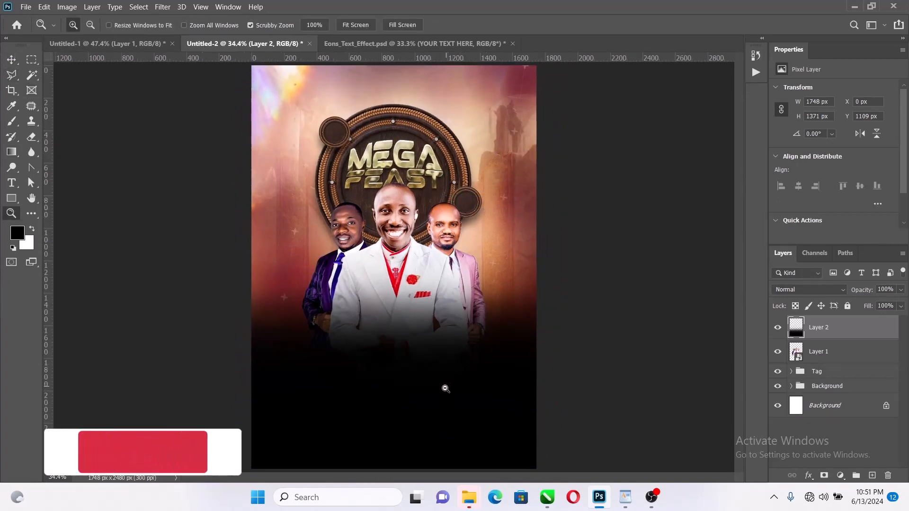
left_click(470, 401)
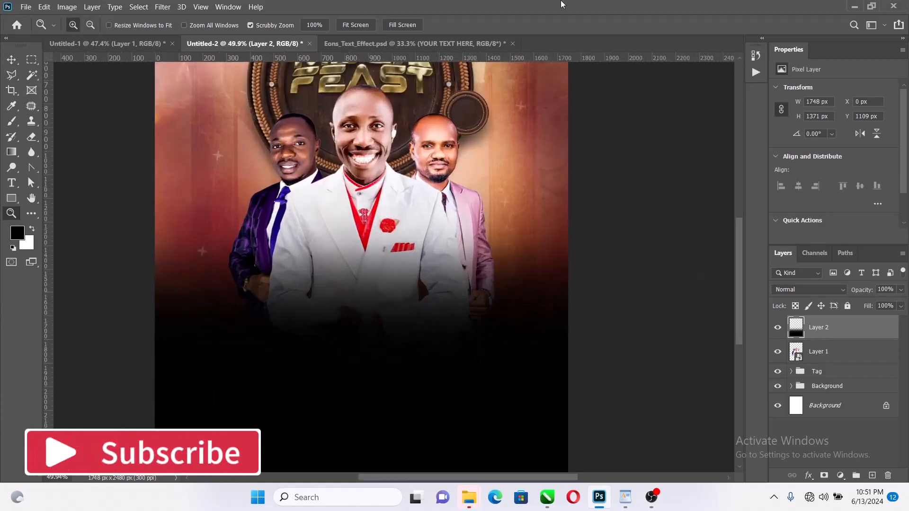
Open the contents of the YOUR TEXT HERE smart object in Eons_Text_Effect.psd with the Type tool ready
left_click(433, 44)
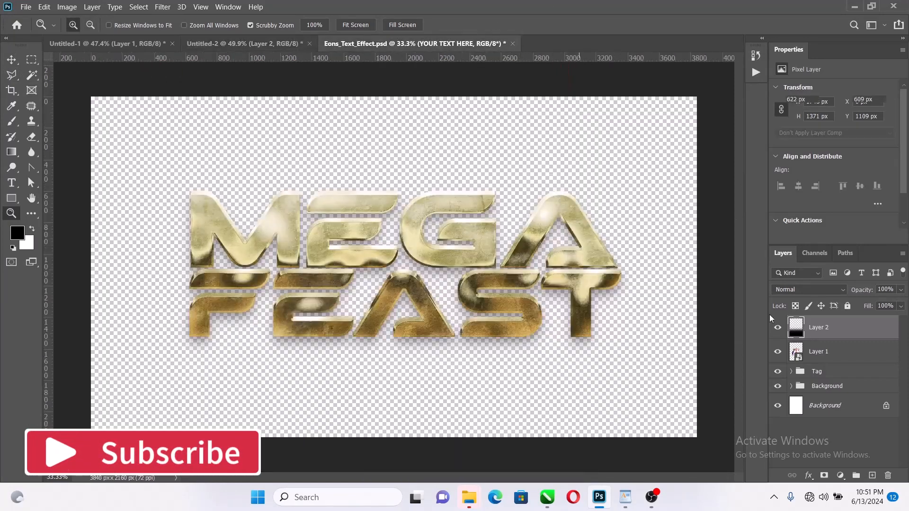
double_click(800, 324)
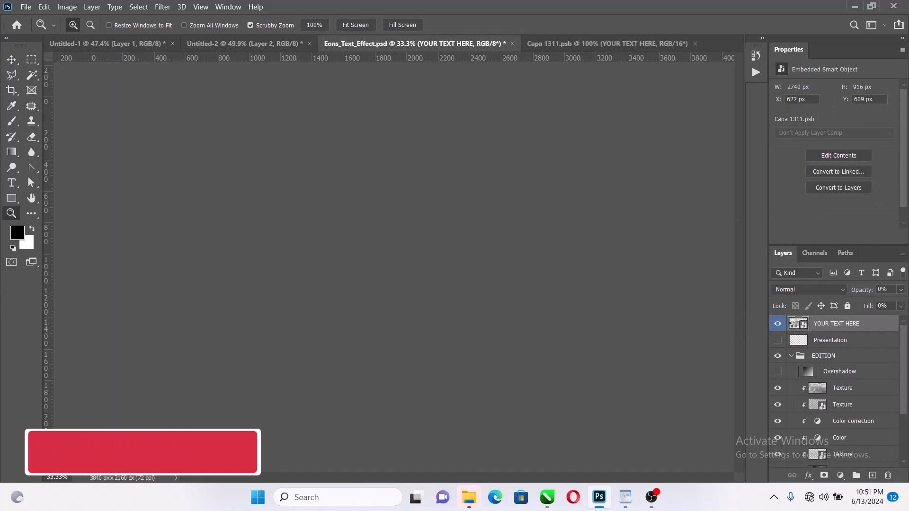
key("t")
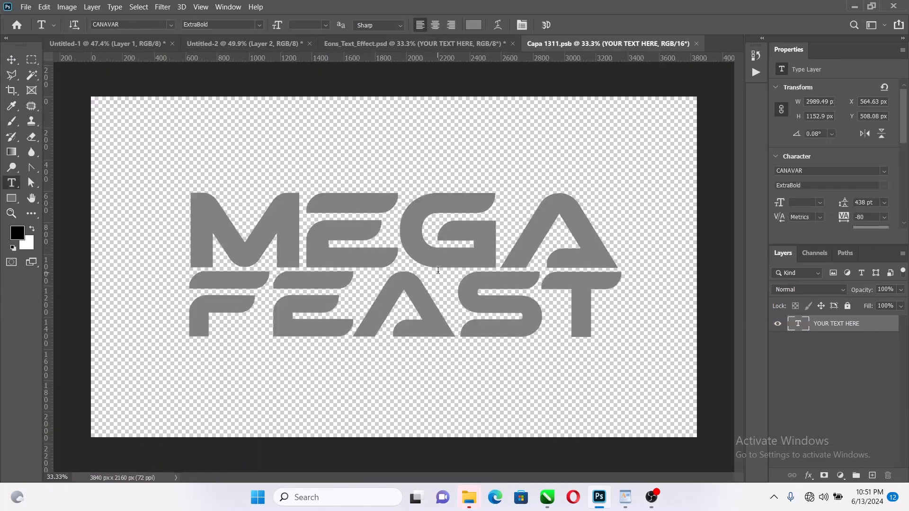
Replace the MEGA FEAST text with TOTAL on the first line and RESTORATION on the second
left_click(438, 270)
key("ctrl+a")
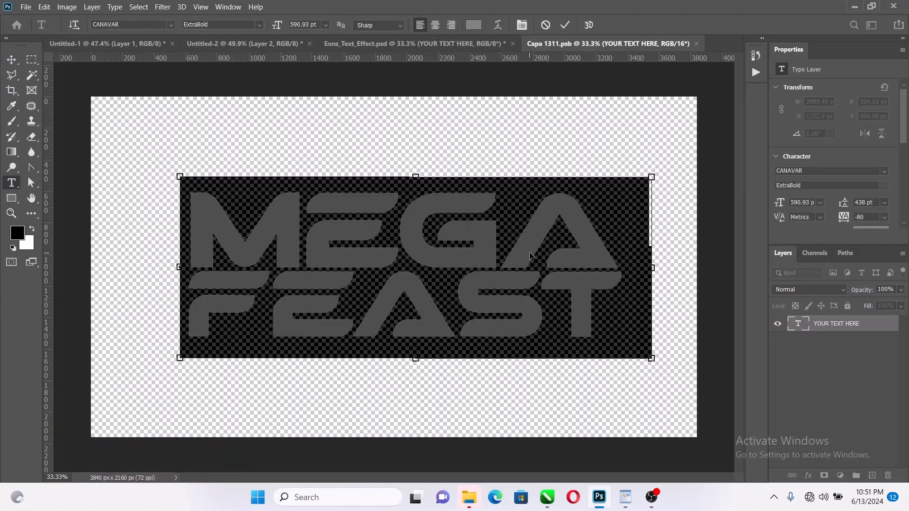
type("TOT")
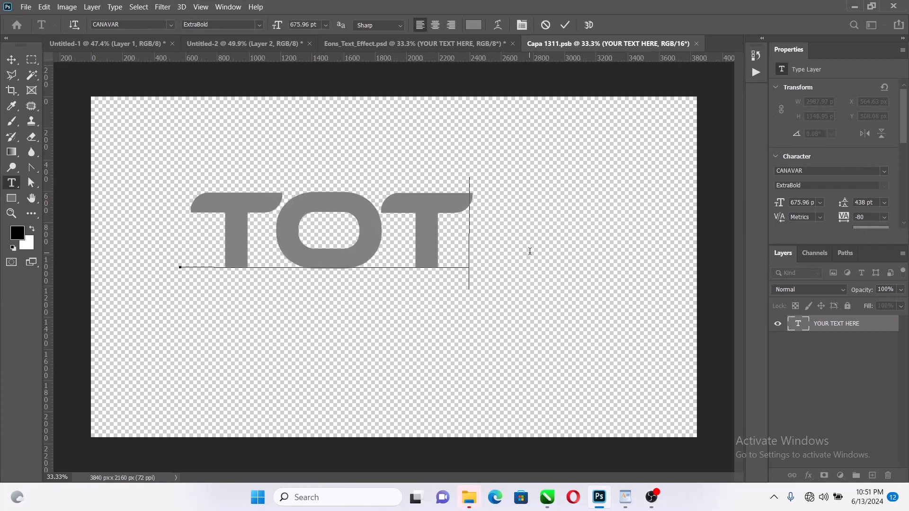
type("AL")
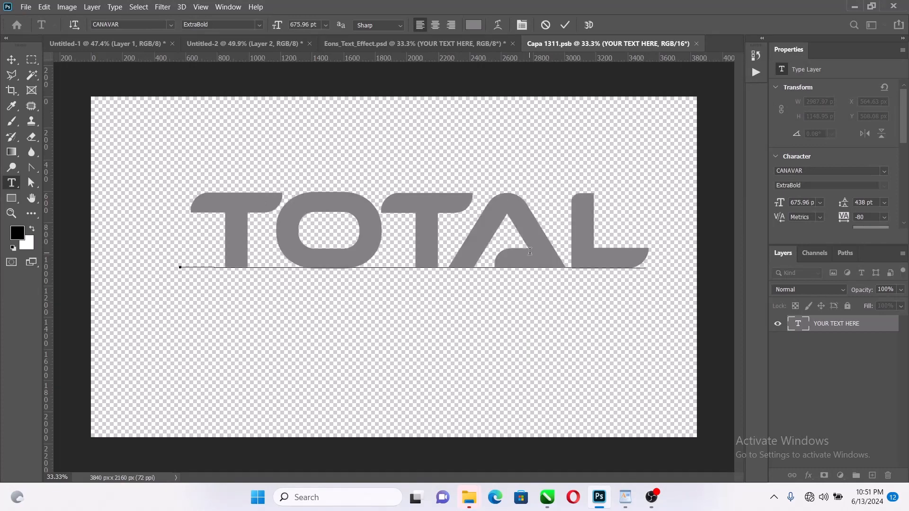
key("Return")
type("RES")
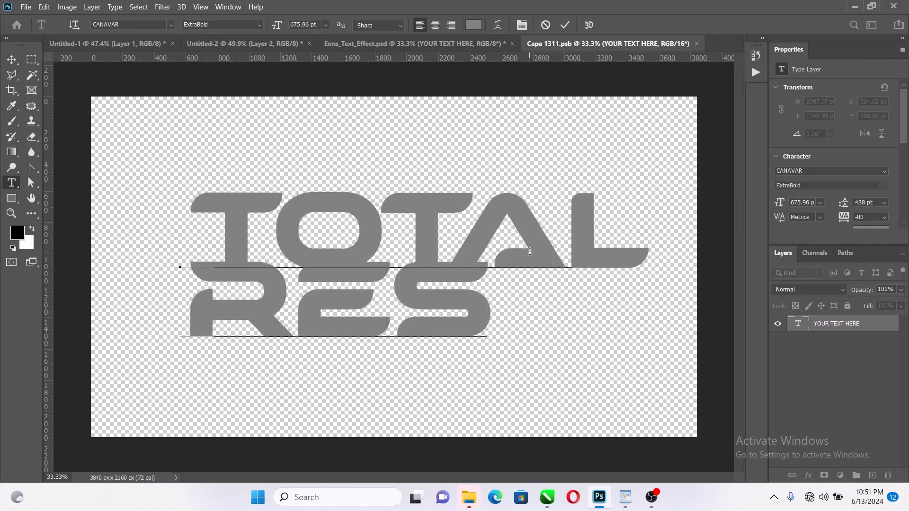
type("TOR")
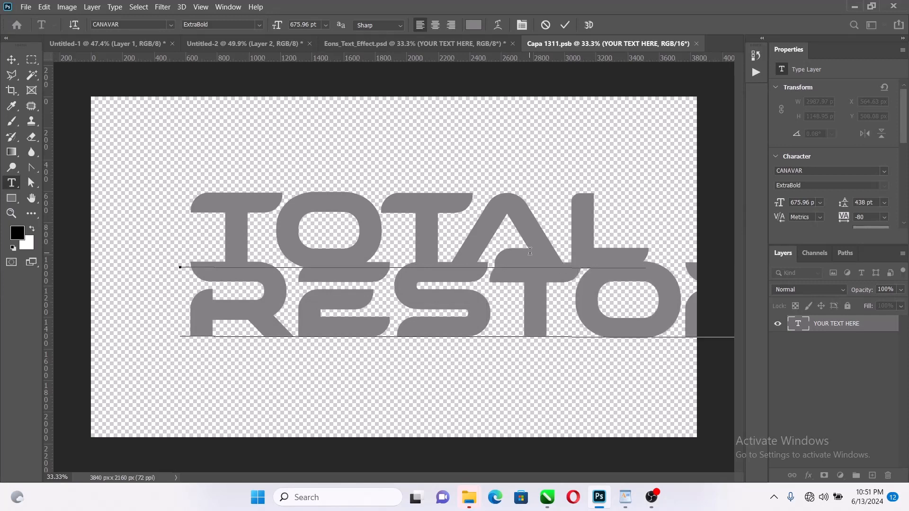
left_click(565, 25)
Set the two-line text to 72 pt, and scale it up proportionally to about 2354 px wide so RESTORATION fits the canvas
left_click(17, 61)
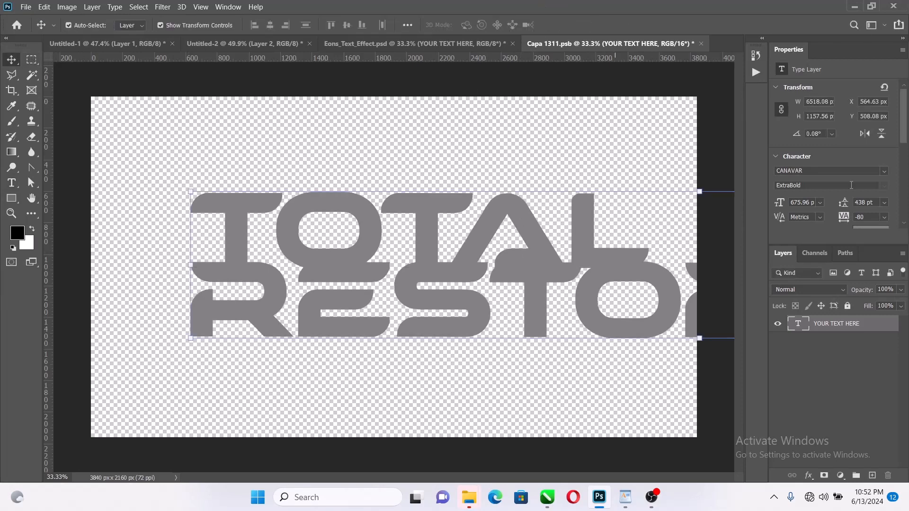
left_click(821, 203)
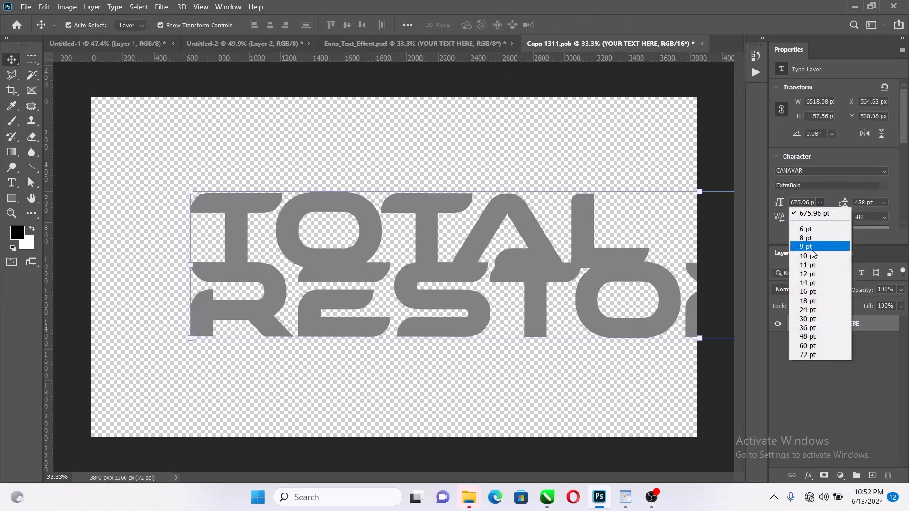
left_click(816, 356)
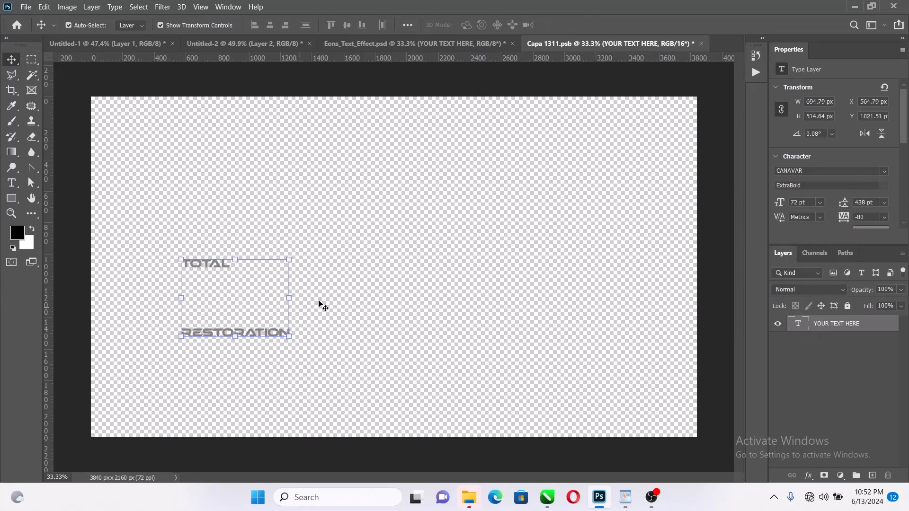
left_click_drag(286, 307, 551, 279)
left_click(586, 25)
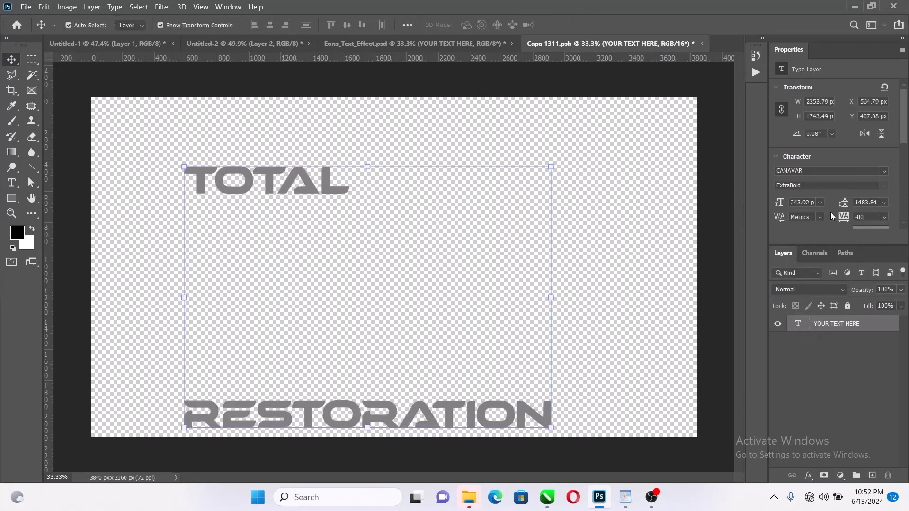
Set the leading of the TOTAL RESTORATION text to Auto to bring its two lines together
left_click_drag(856, 203, 822, 198)
left_click(884, 203)
left_click(869, 211)
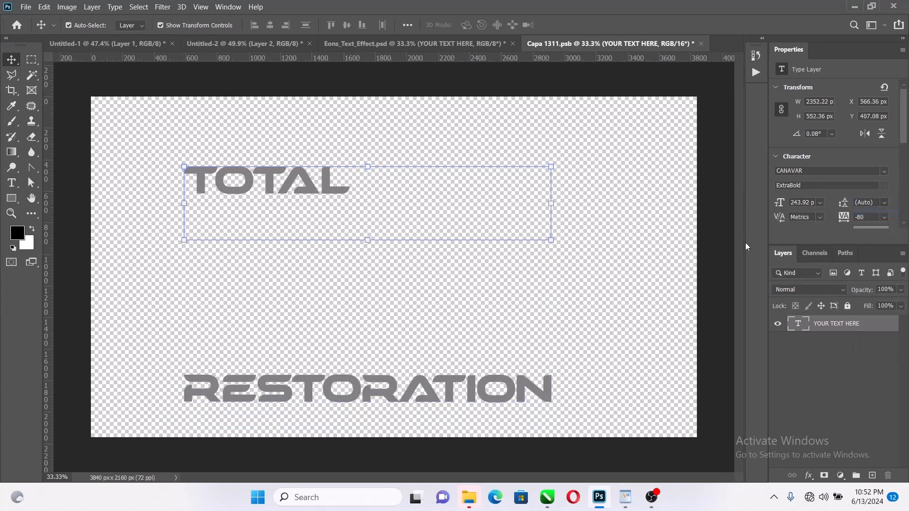
scroll(330, 220, "up", 2)
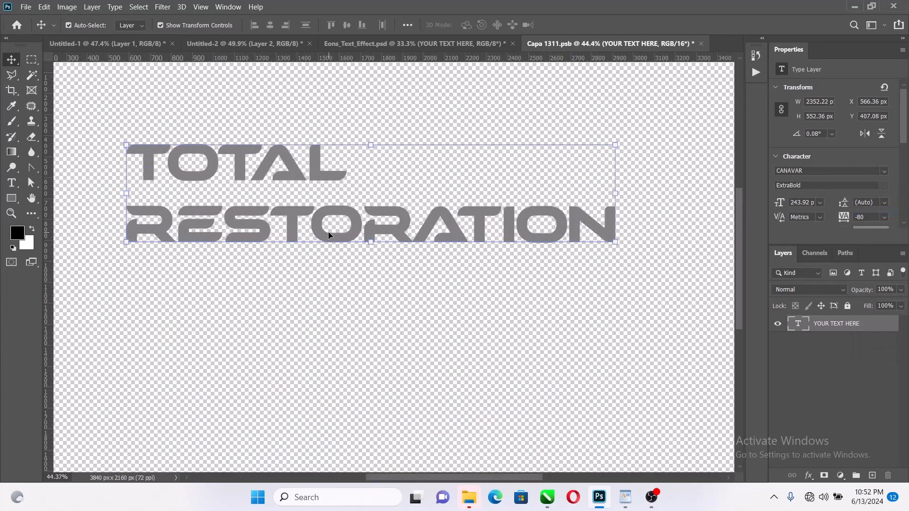
Enlarge only the word TOTAL to 538.92 pt so it matches the width of RESTORATION
key("t")
left_click_drag(345, 163, 119, 164)
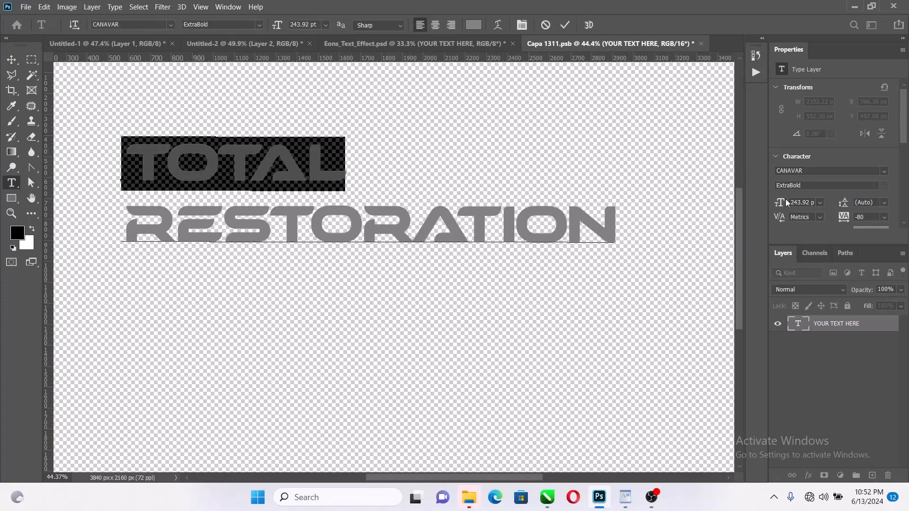
left_click_drag(780, 203, 843, 176)
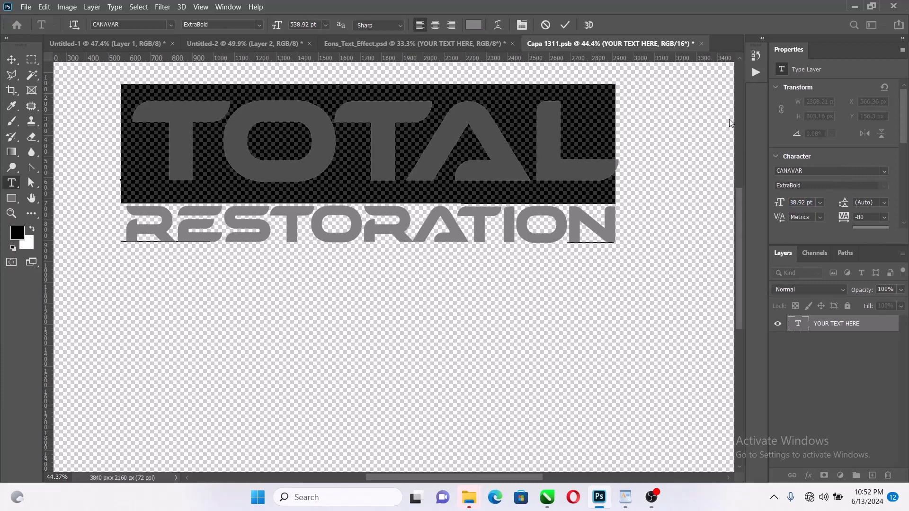
left_click(563, 24)
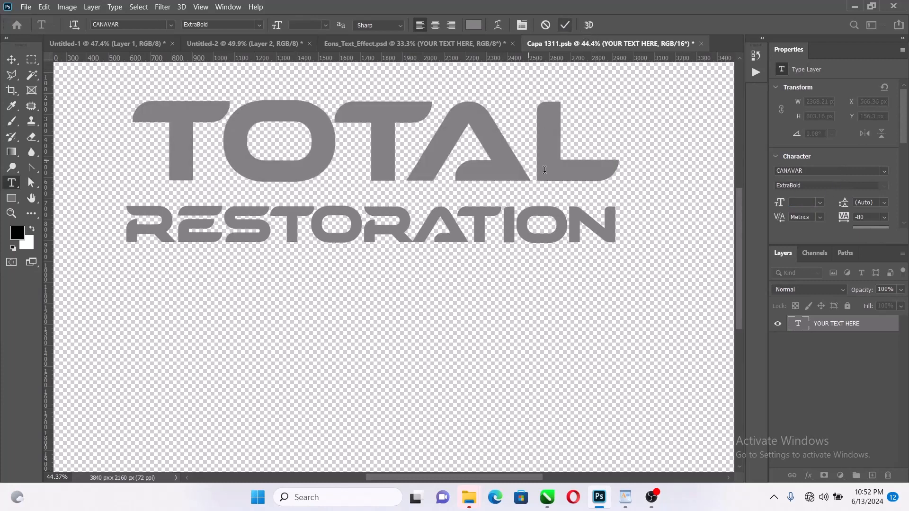
Set the leading of the text layer to 214 pt, leaving a narrow gap between TOTAL and RESTORATION
left_click(884, 203)
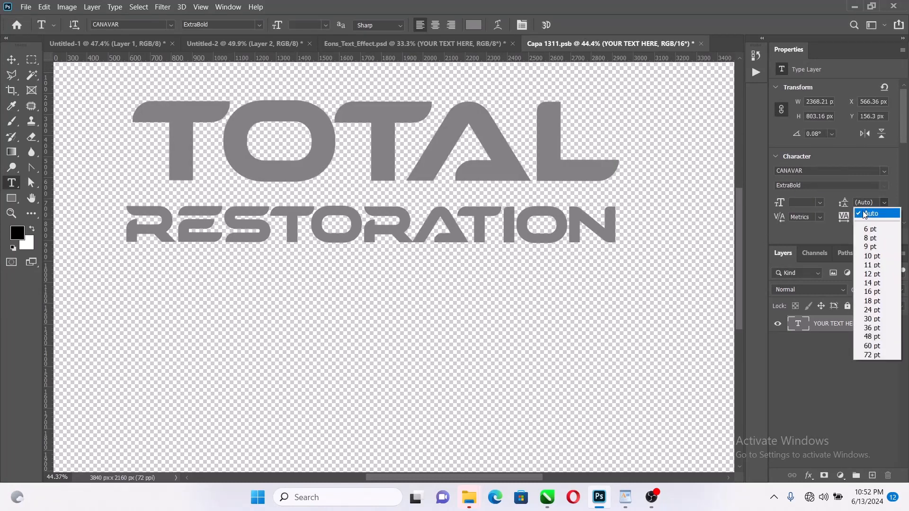
left_click(876, 356)
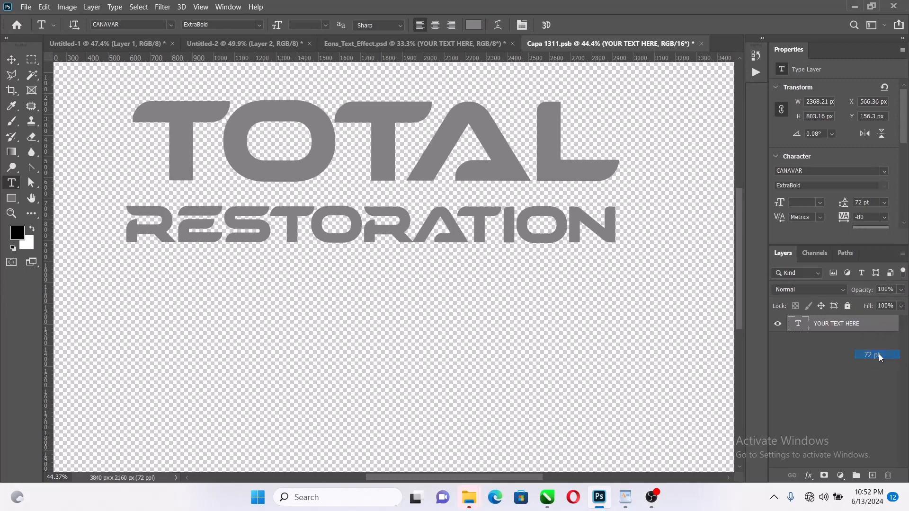
left_click_drag(847, 204, 904, 174)
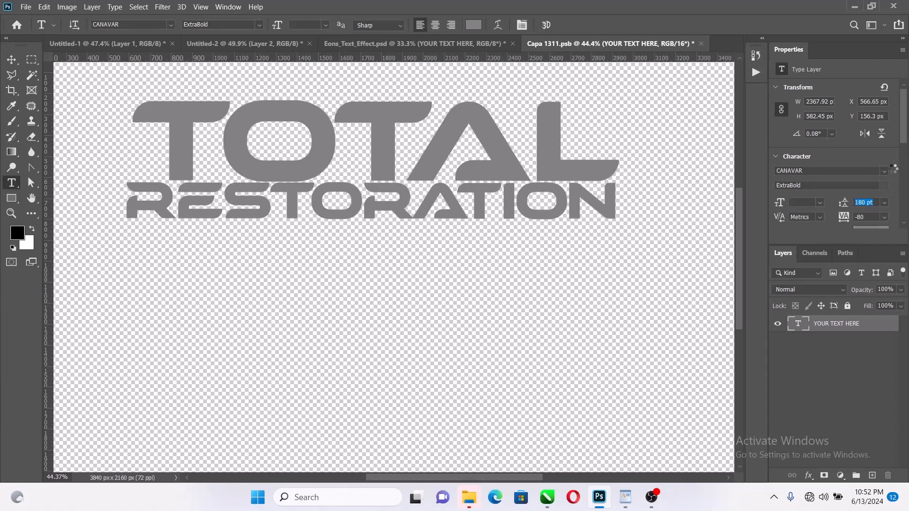
left_click_drag(844, 205, 869, 188)
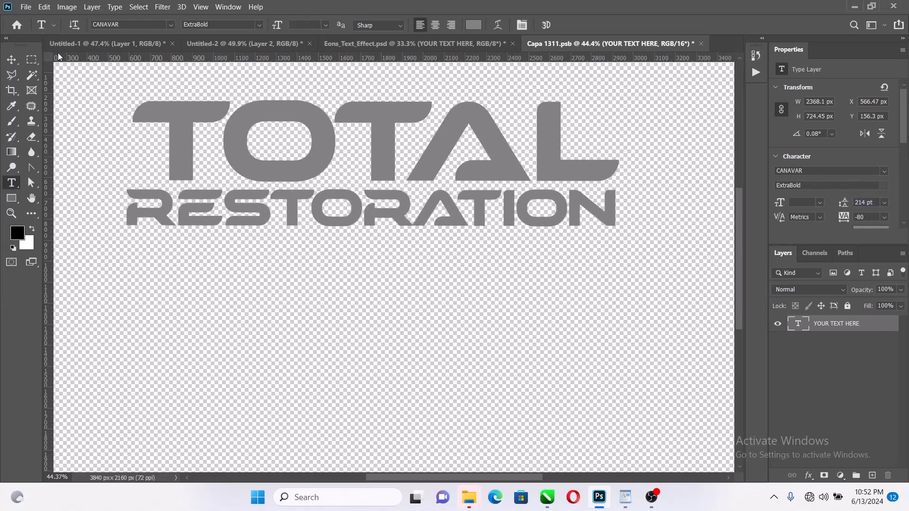
Move the text block to the middle of the canvas and scale it to about 126.4%, roughly 2993 px wide
left_click(12, 59)
left_click_drag(383, 138, 383, 261)
scroll(397, 202, "down", 3)
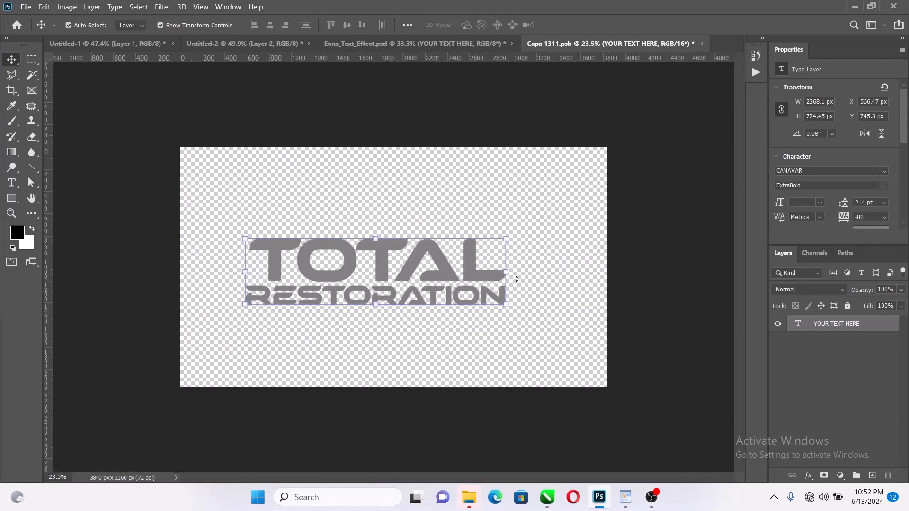
left_click_drag(516, 278, 565, 271)
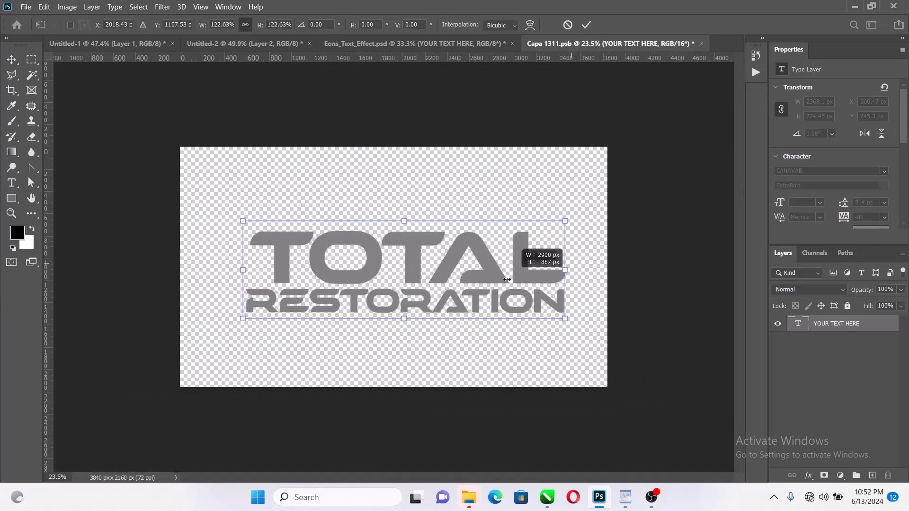
left_click_drag(243, 270, 274, 242)
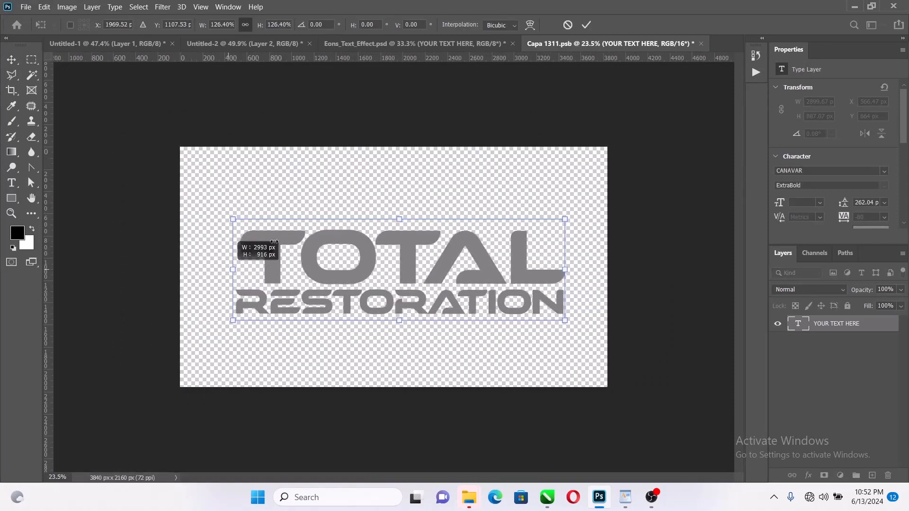
left_click(586, 25)
left_click_drag(516, 284, 516, 269)
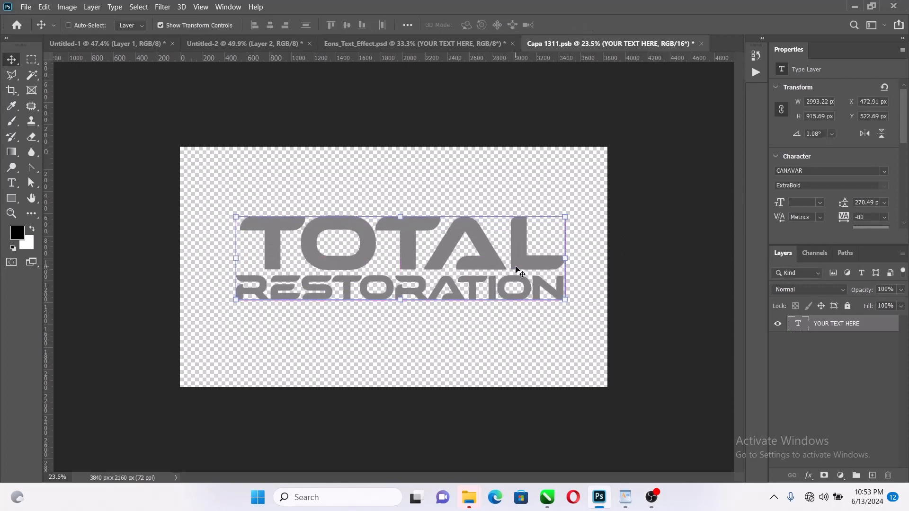
Save and close the edited text smart object, and begin a Save As of the gold TOTAL RESTORATION document
left_click(701, 44)
left_click(434, 195)
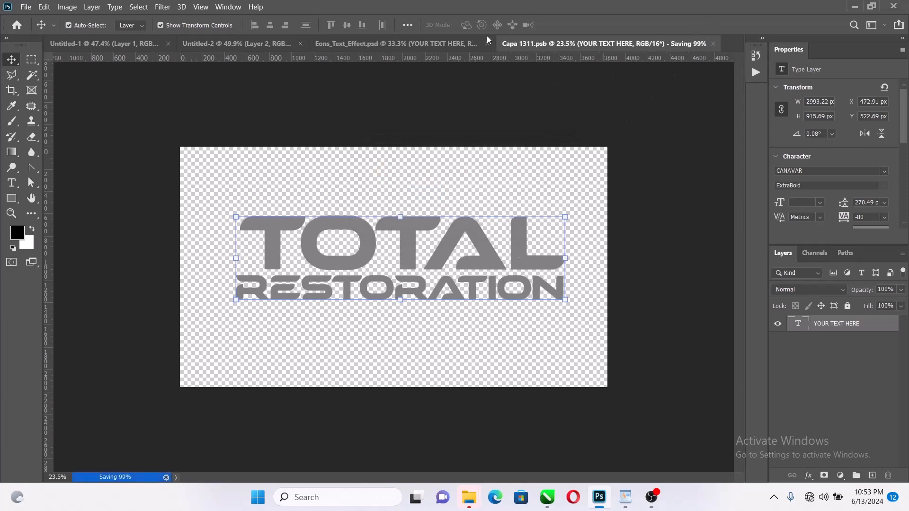
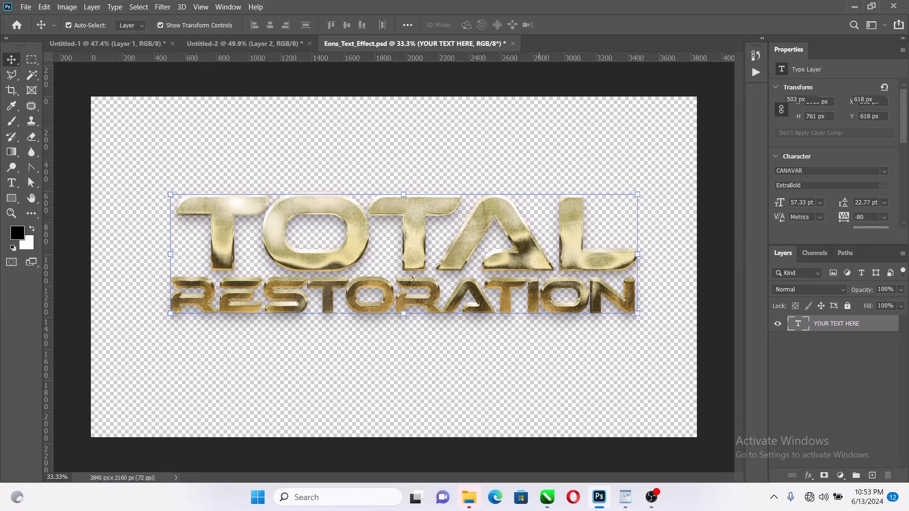
key("ctrl+shift+s")
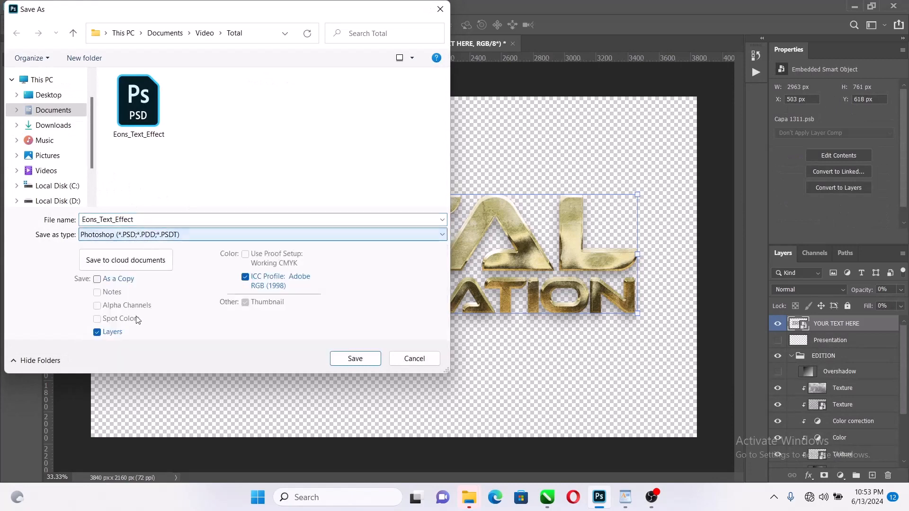
Save the gold text effect as a PNG named Eons_Text_Effects with the large file size option
left_click(142, 234)
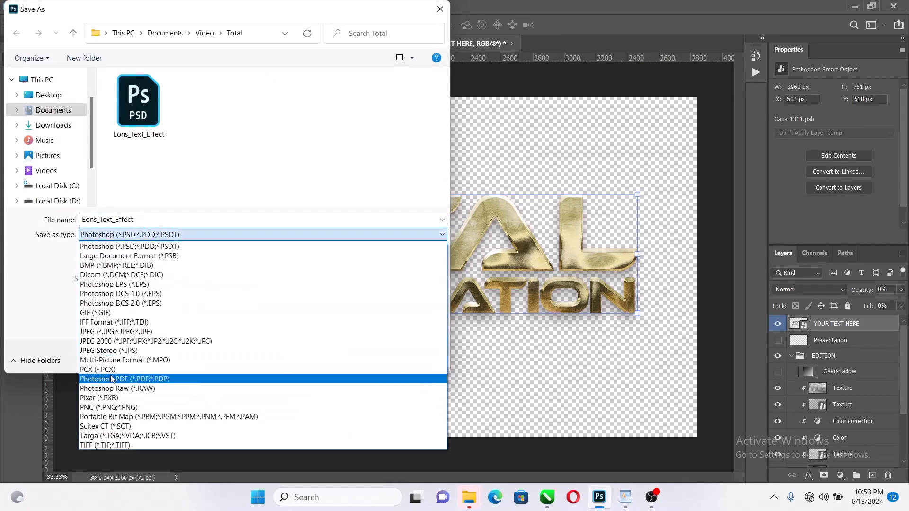
left_click(114, 407)
left_click(159, 220)
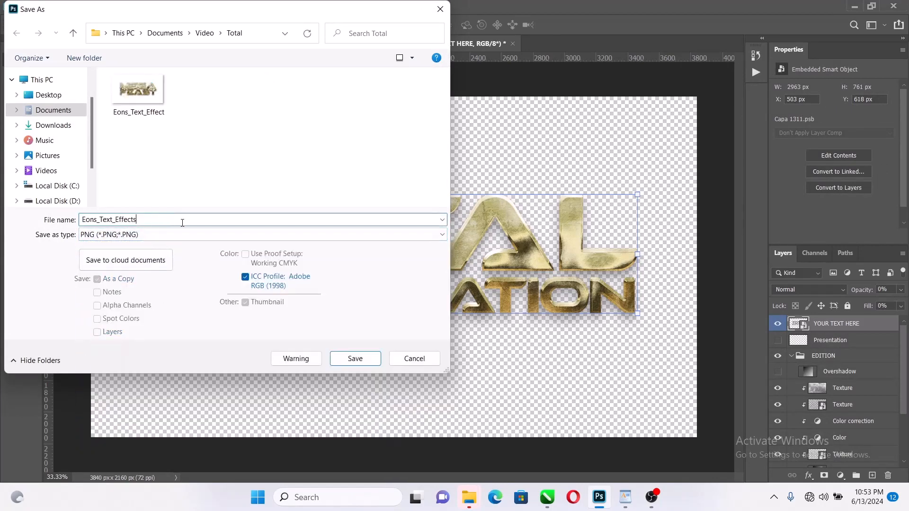
left_click(355, 358)
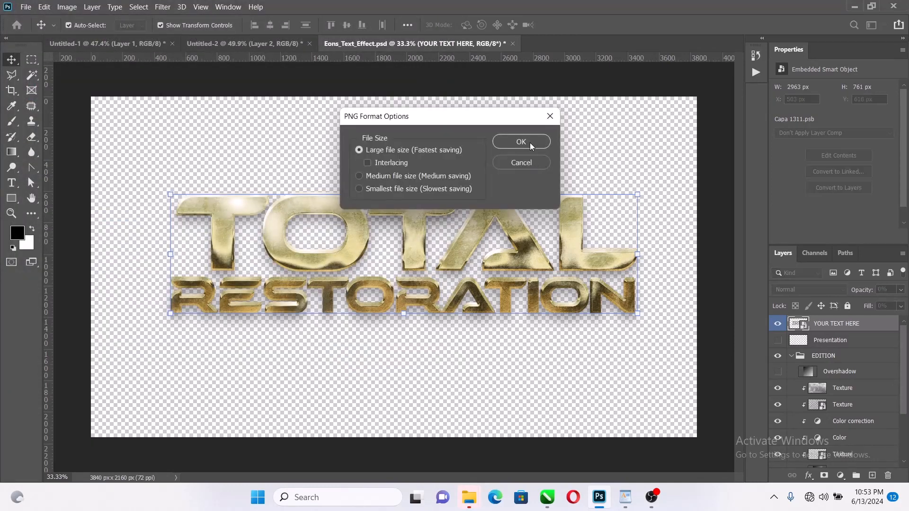
left_click(521, 142)
Switch to the Untitled-2 poster document
mouse_move(469, 497)
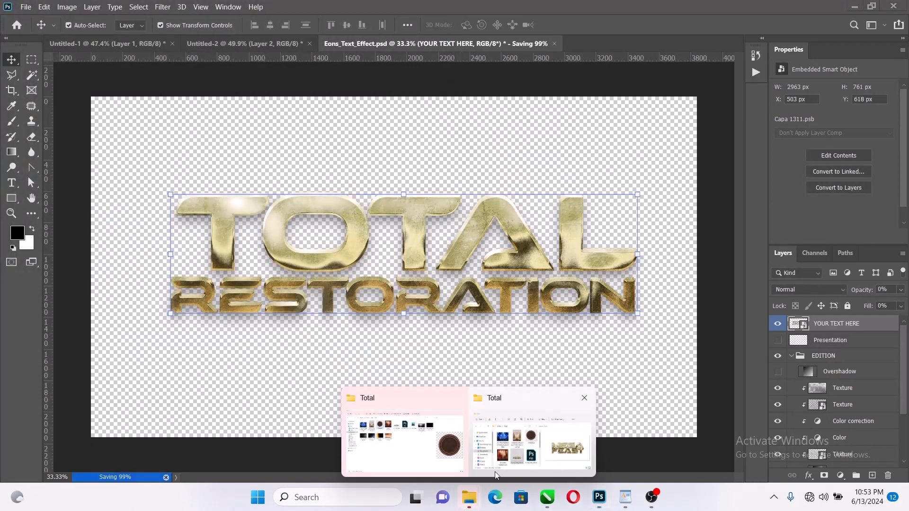
left_click(527, 452)
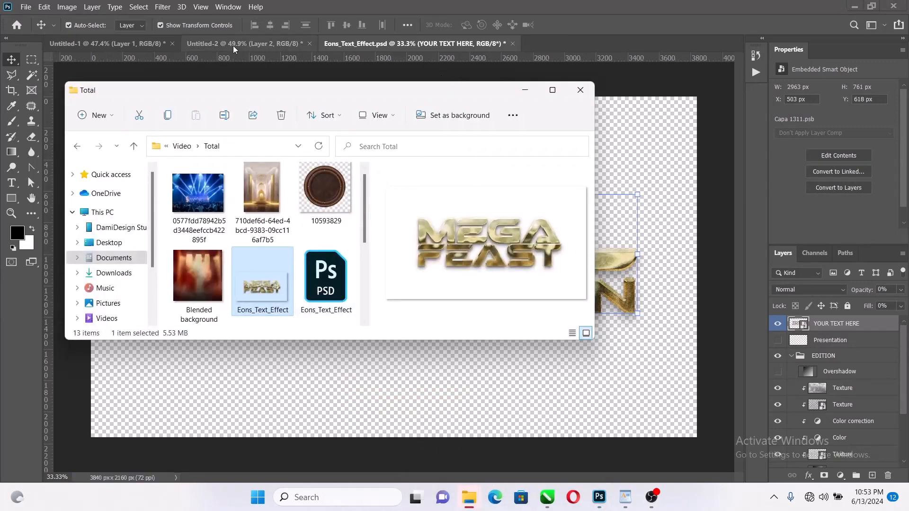
left_click(232, 45)
left_click(224, 43)
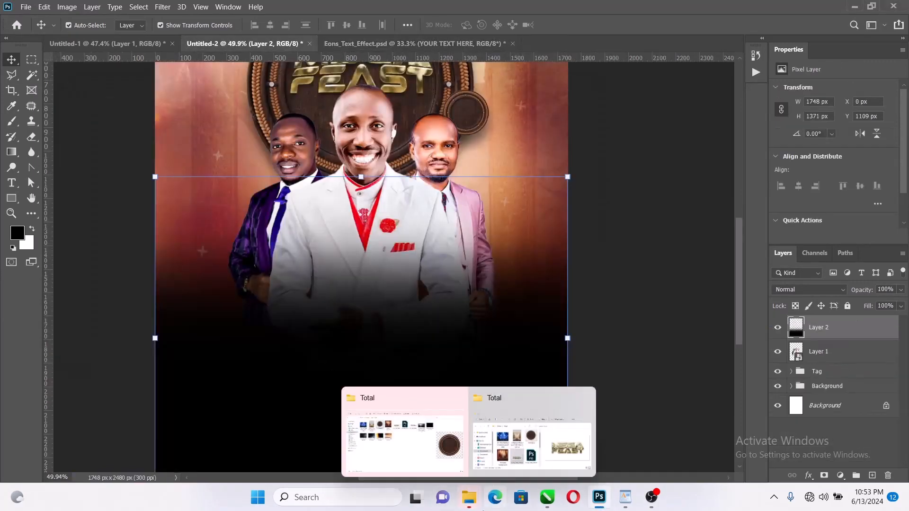
Look through the Total folder for the exported Eons_Text_Effects image and preview it
mouse_move(469, 497)
left_click(527, 445)
scroll(303, 265, "down", 3)
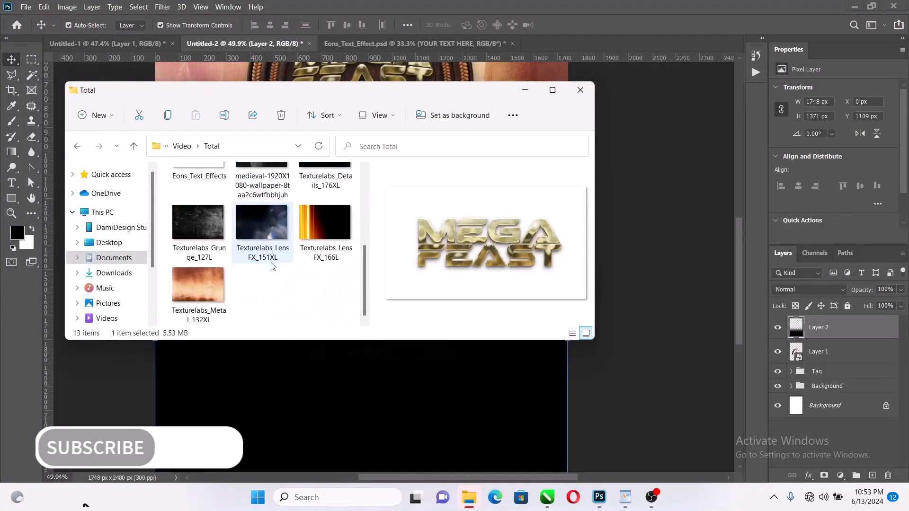
scroll(284, 267, "up", 4)
scroll(282, 265, "down", 3)
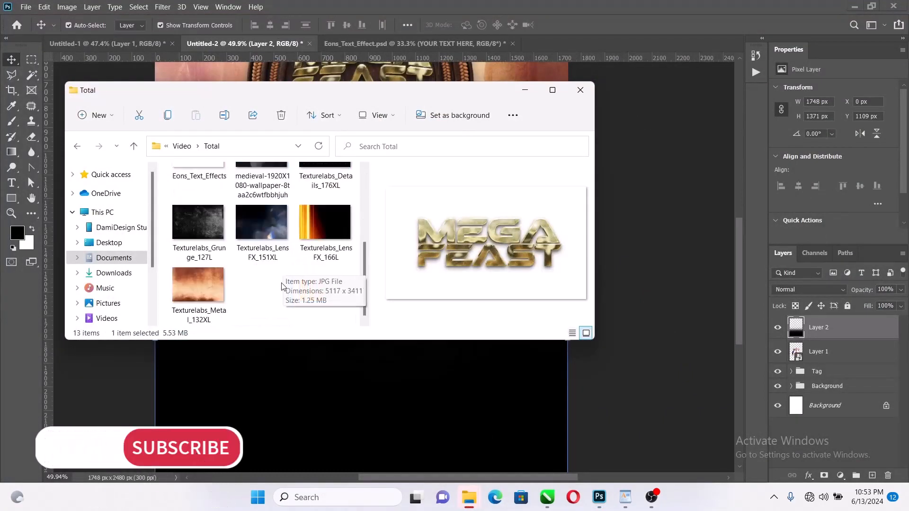
scroll(282, 279, "up", 3)
scroll(209, 265, "down", 3)
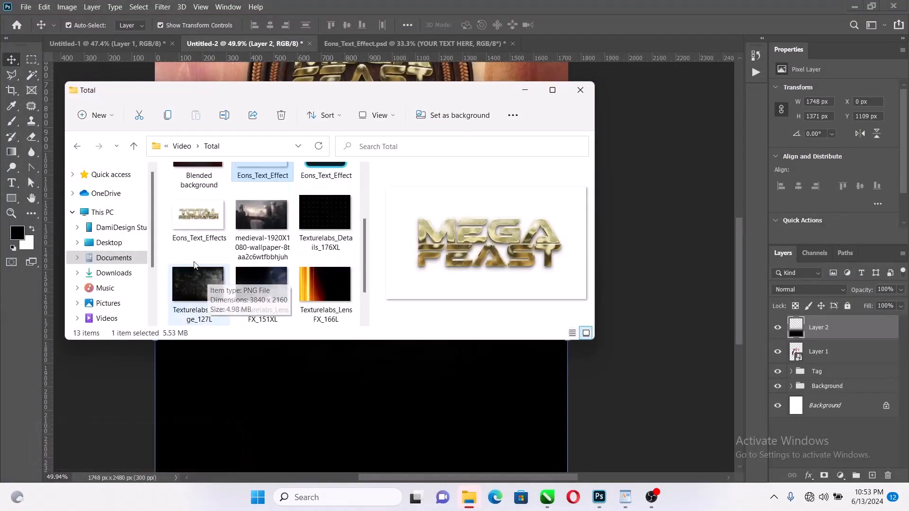
double_click(198, 220)
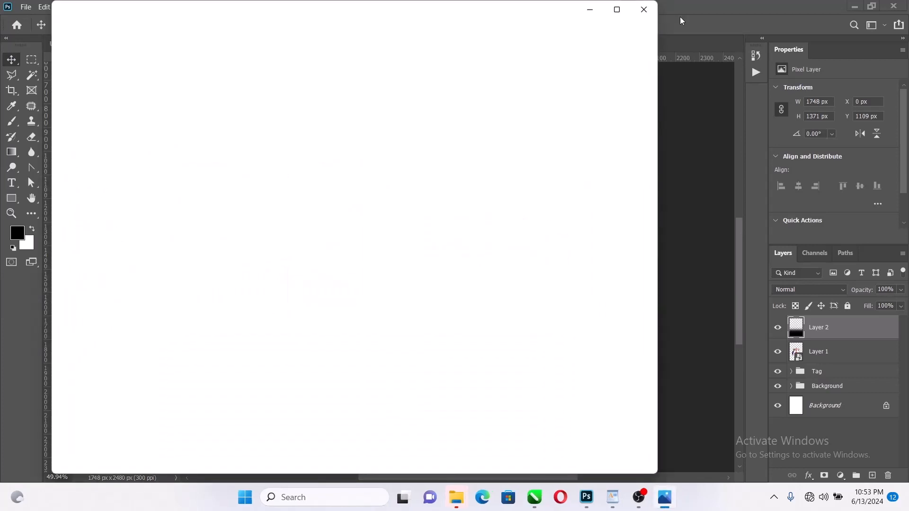
left_click(680, 16)
Place the Eons_Text_Effects image from the Total folder into the poster and move it down to Y about 1794.5 px
mouse_move(456, 497)
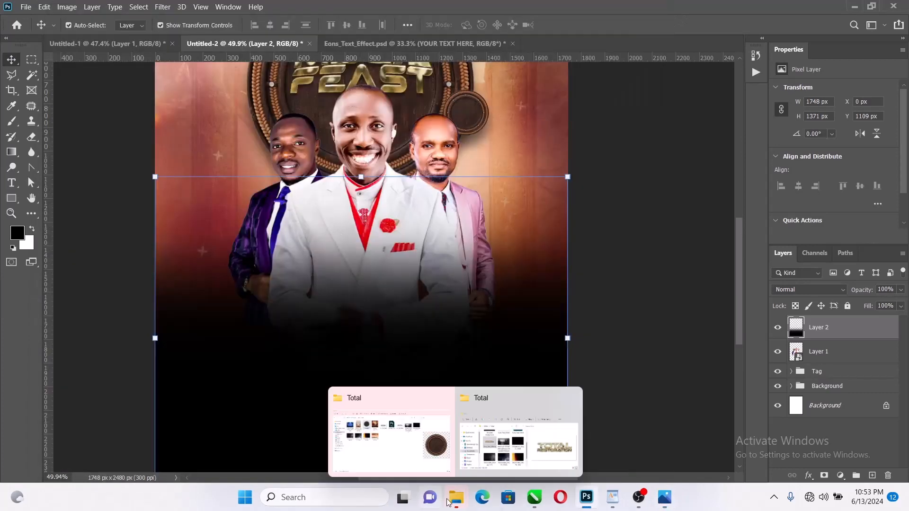
left_click(466, 469)
left_click_drag(174, 249, 318, 386)
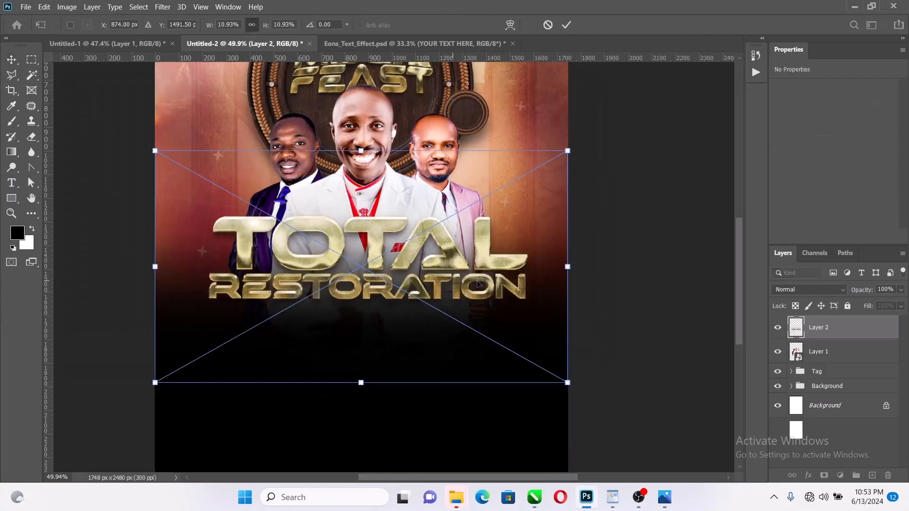
left_click_drag(403, 299, 402, 374)
Scale the placed TOTAL RESTORATION title down to about 9.69% around its center and apply the transform
scroll(533, 340, "down", 3)
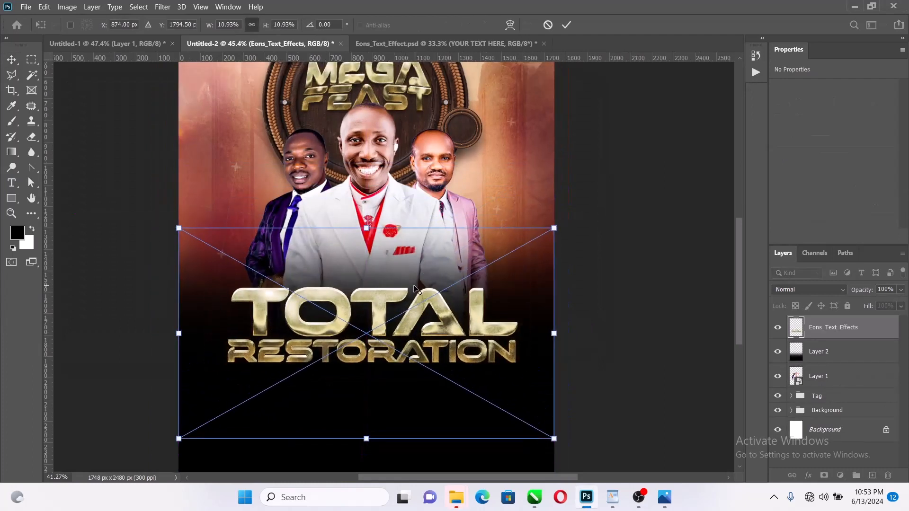
left_click_drag(533, 327, 516, 326)
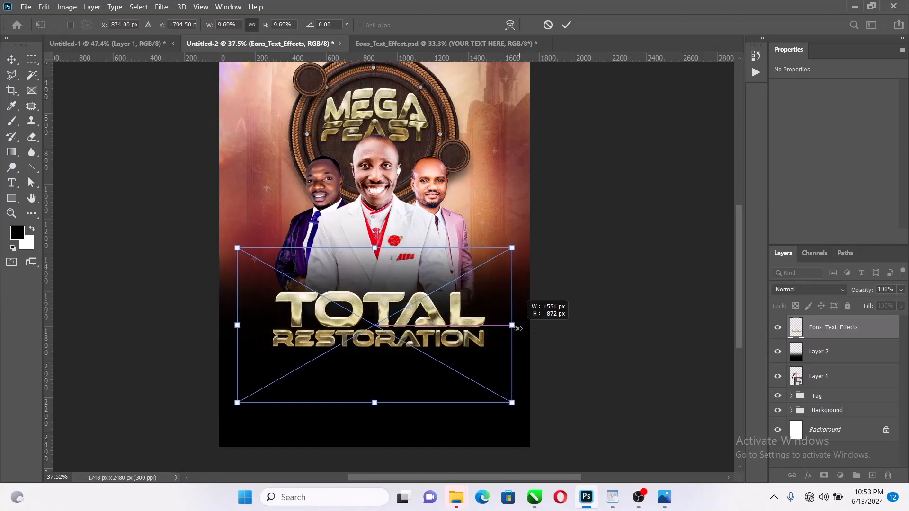
scroll(260, 381, "up", 4)
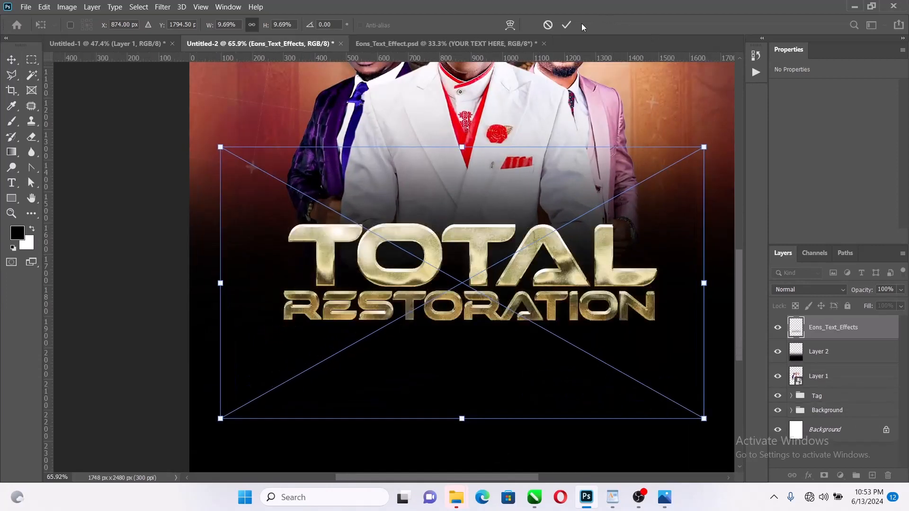
scroll(134, 172, "down", 3)
key("Return")
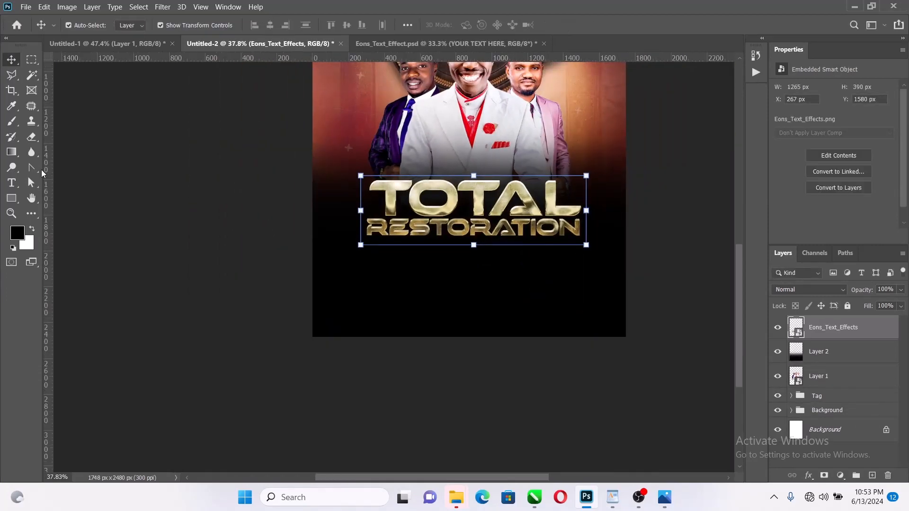
Add vertical guides at both side edges of the title's bounding box and shift the left guide slightly outward
left_click_drag(47, 174, 360, 201)
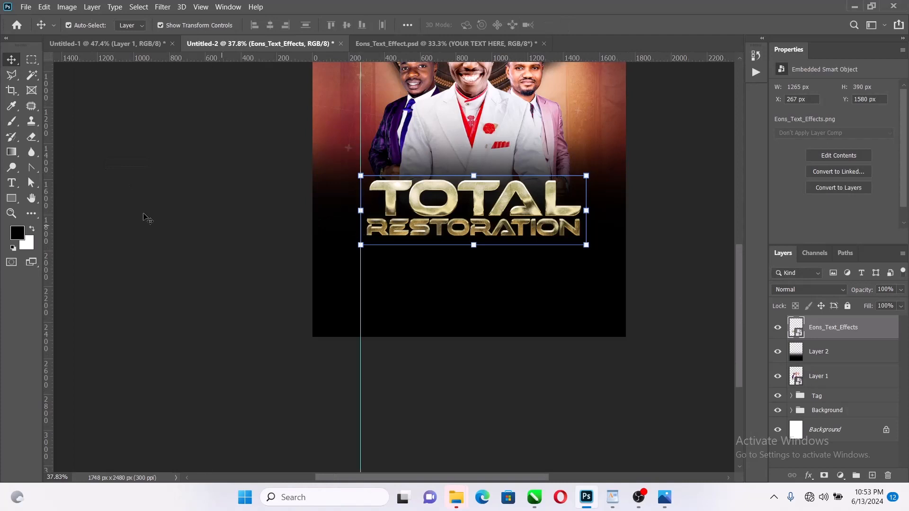
left_click_drag(49, 197, 586, 243)
scroll(589, 215, "up", 3)
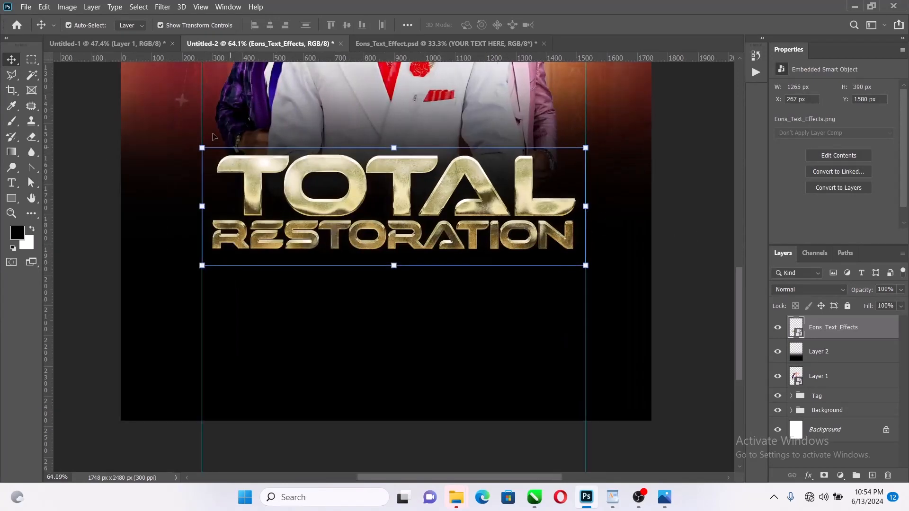
left_click_drag(200, 124, 188, 131)
Enlarge the title to about 10.37% to span between the guides, and move it up to Y about 1777 px
left_click(203, 207)
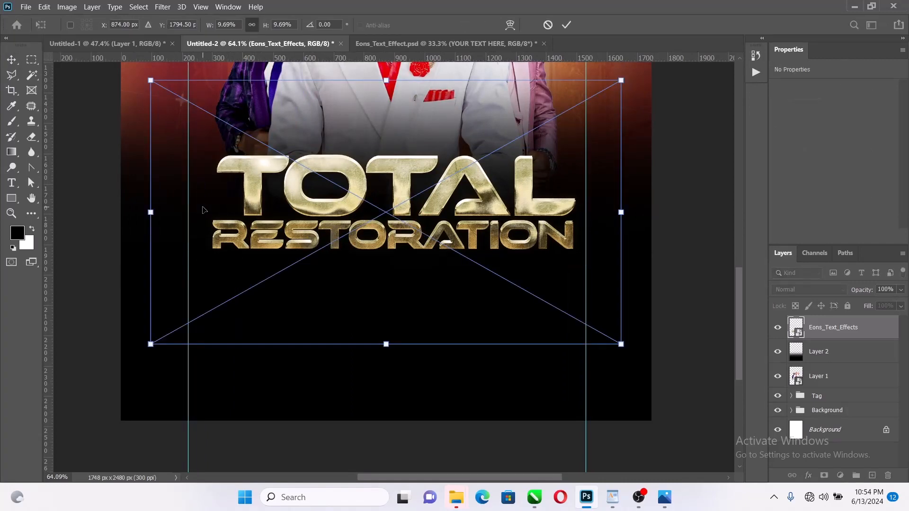
left_click_drag(152, 213, 129, 217)
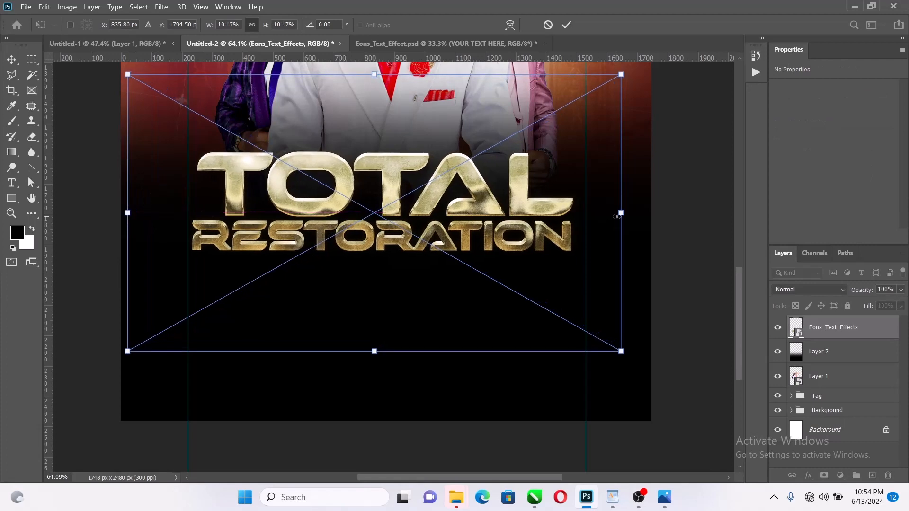
left_click_drag(622, 214, 630, 213)
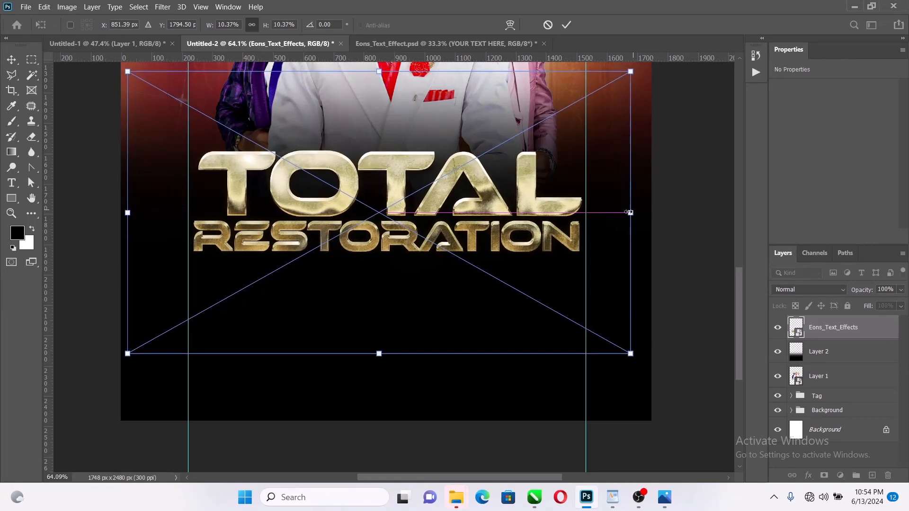
left_click_drag(556, 225, 555, 219)
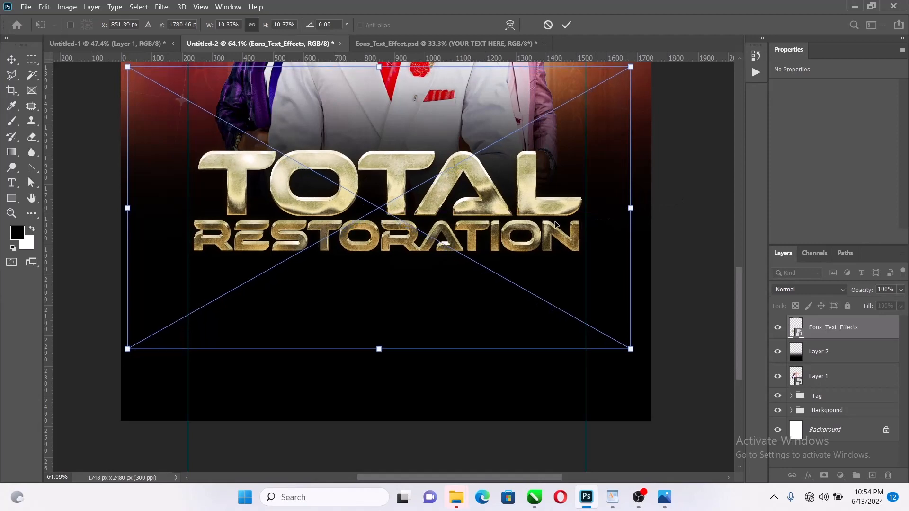
left_click(567, 25)
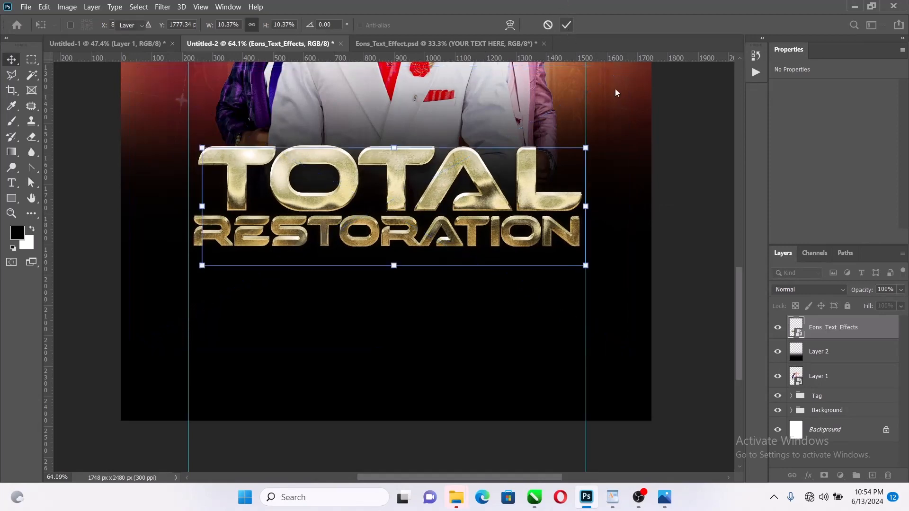
Copy the line "sun. 26th - fri. 31st may, 2024" from the WordPad document and return to the poster in Photoshop
scroll(460, 219, "down", 2)
scroll(444, 253, "up", 2)
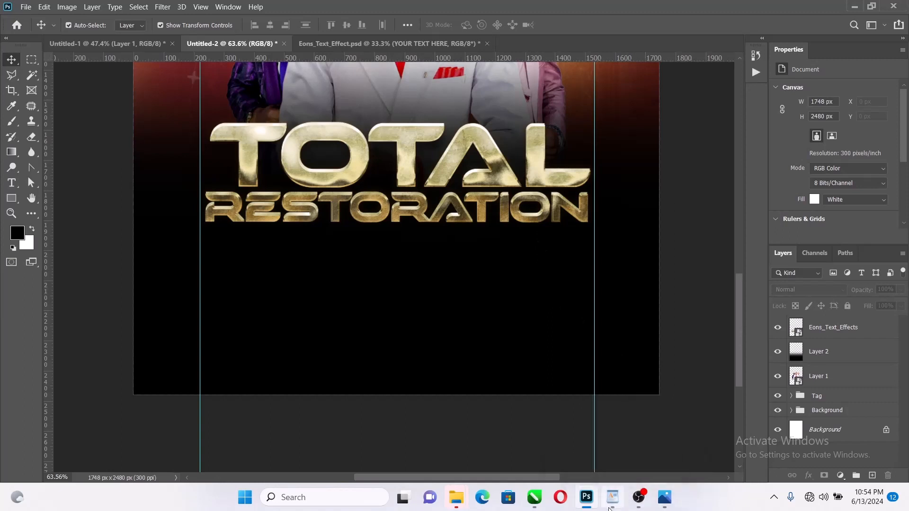
left_click(609, 508)
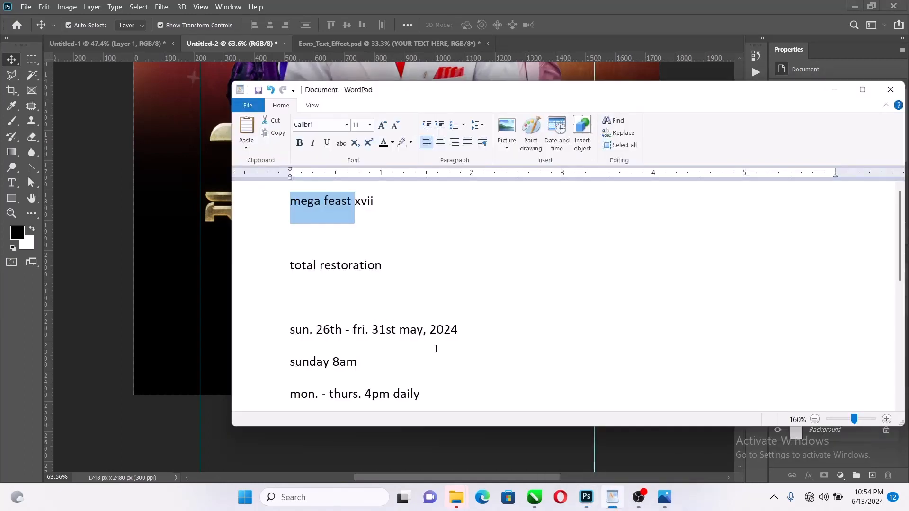
left_click_drag(468, 333, 292, 325)
key("ctrl+c")
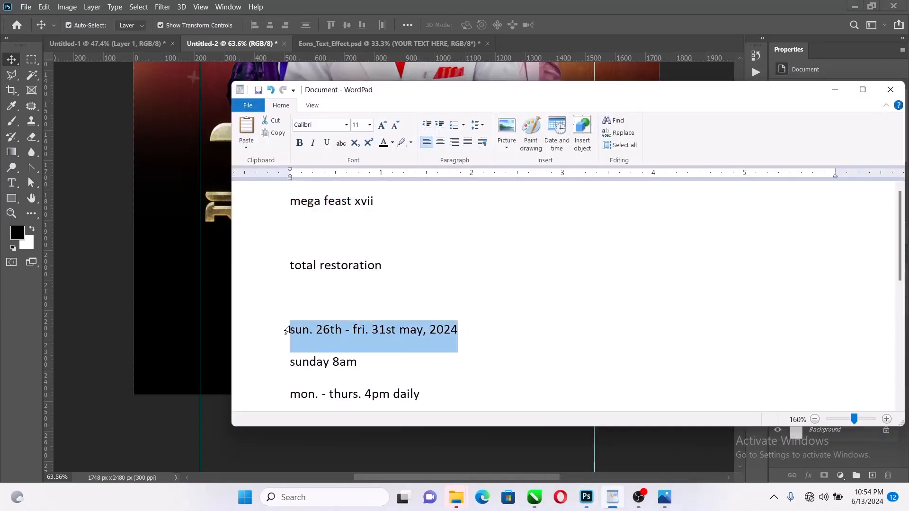
left_click(578, 15)
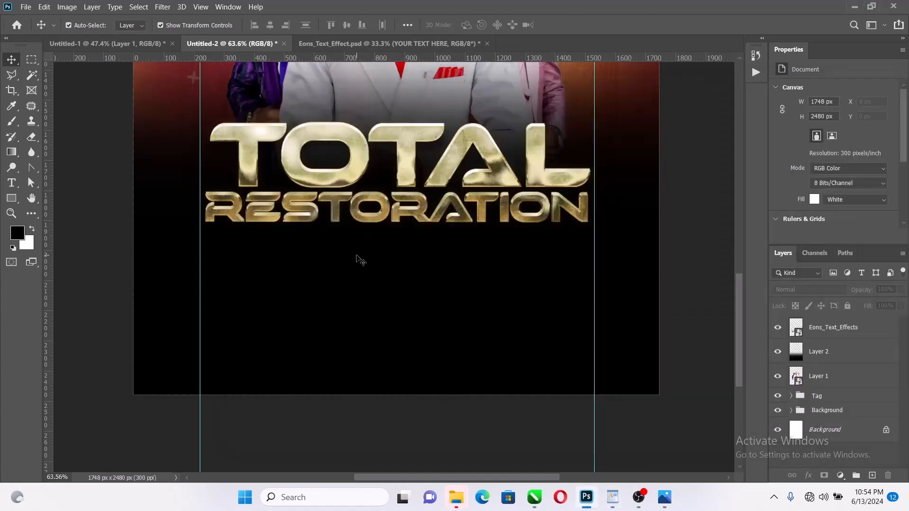
Add a text layer below the title containing the copied line "sun. 26th - fri. 31st may, 2024"
key("t")
left_click(246, 285)
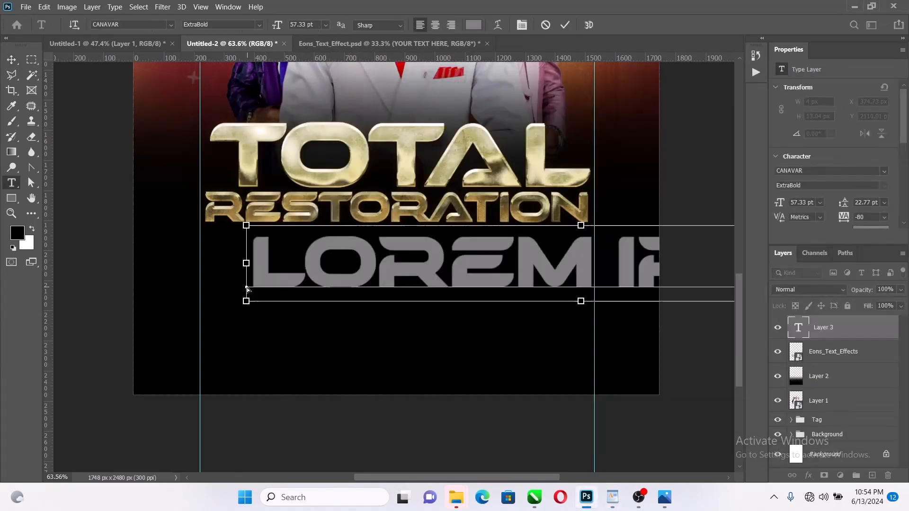
key("ctrl+v")
left_click(561, 27)
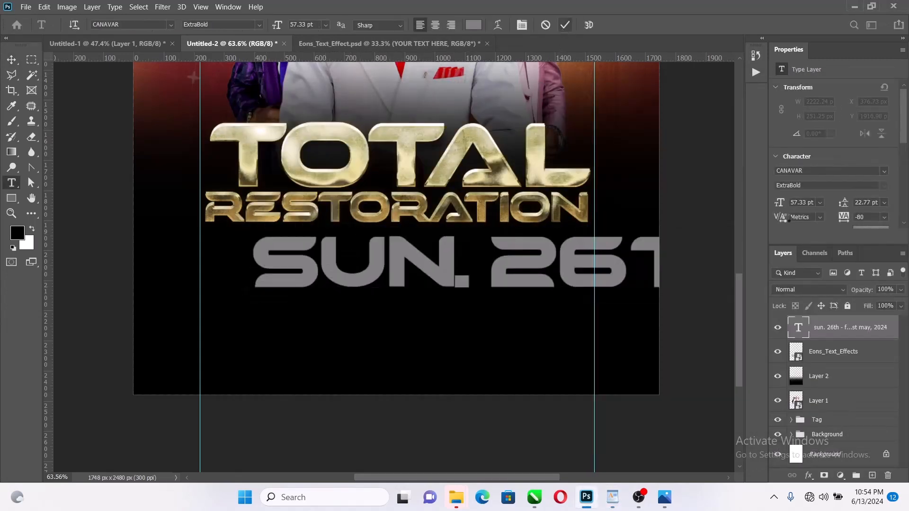
Try the Aretha Bridge font on the date text, and set it to Stretch Pro instead
left_click(885, 169)
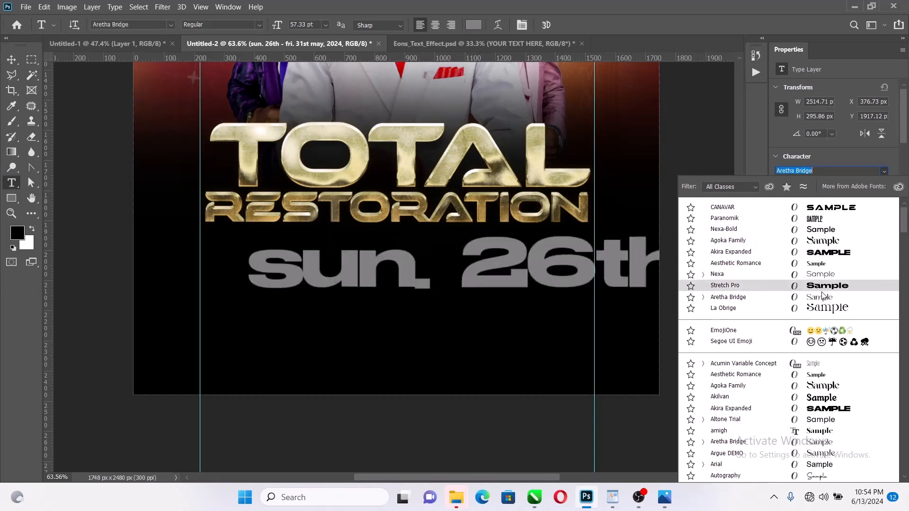
left_click(822, 296)
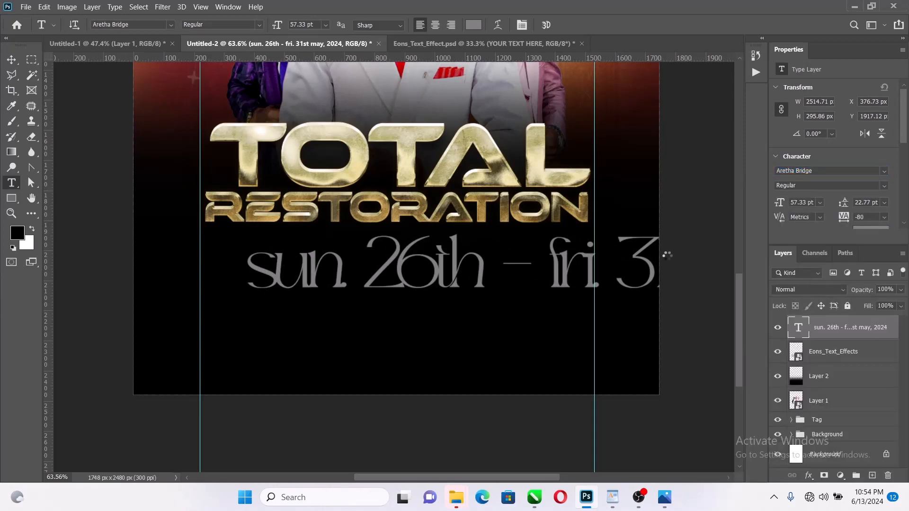
left_click(885, 171)
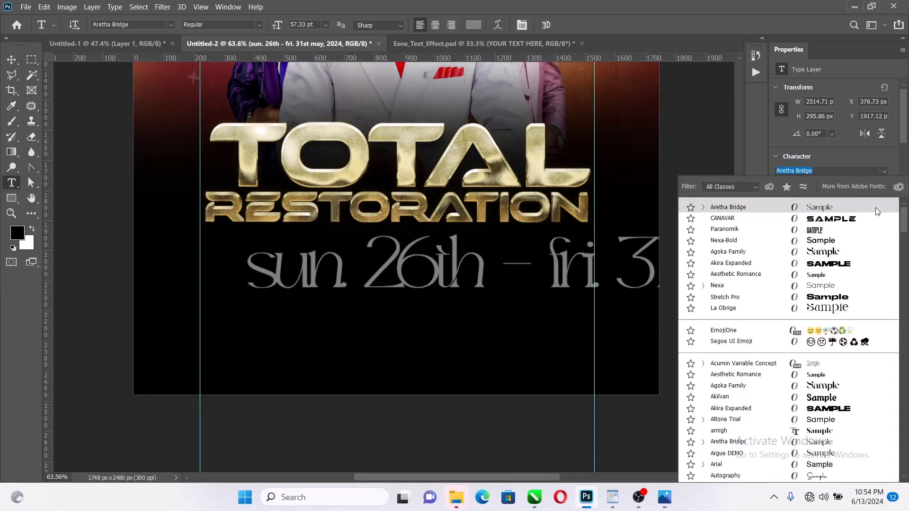
left_click(824, 296)
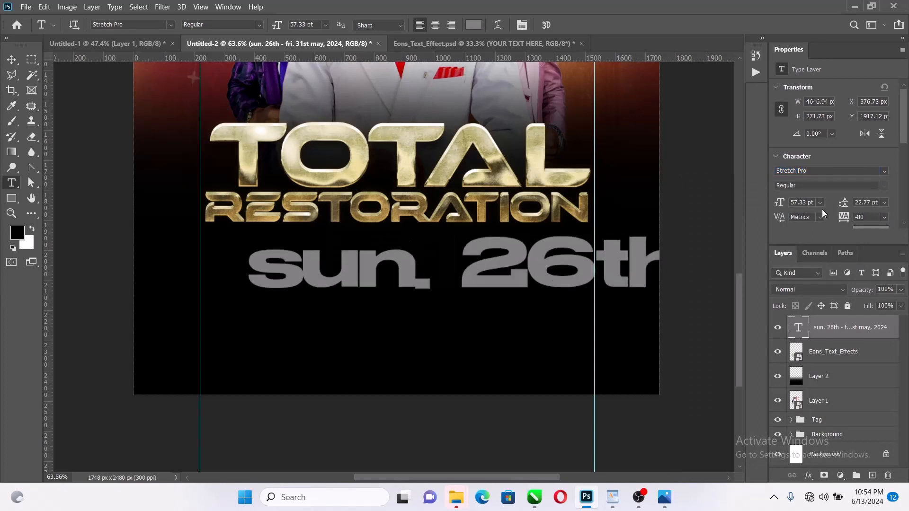
Set the date text's size to 16 pt and turn on All Caps
left_click(821, 202)
left_click(819, 296)
scroll(821, 209, "down", 5)
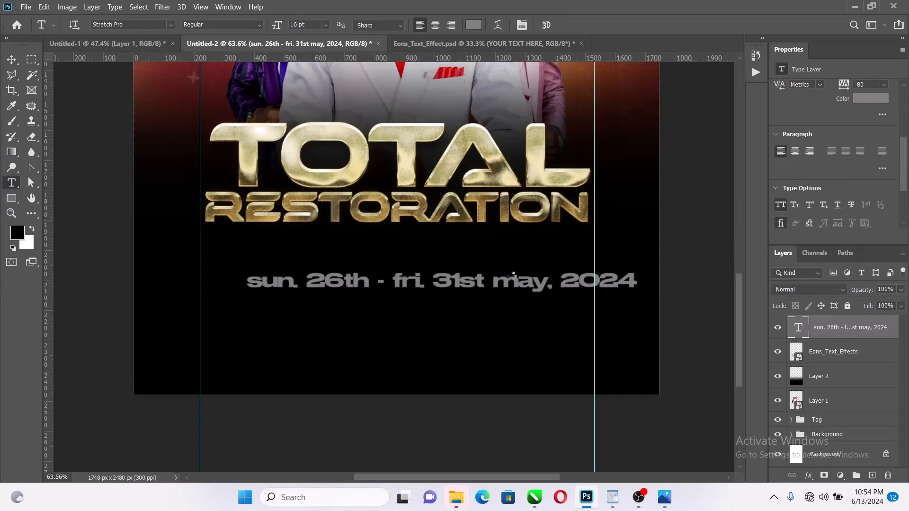
left_click(779, 207)
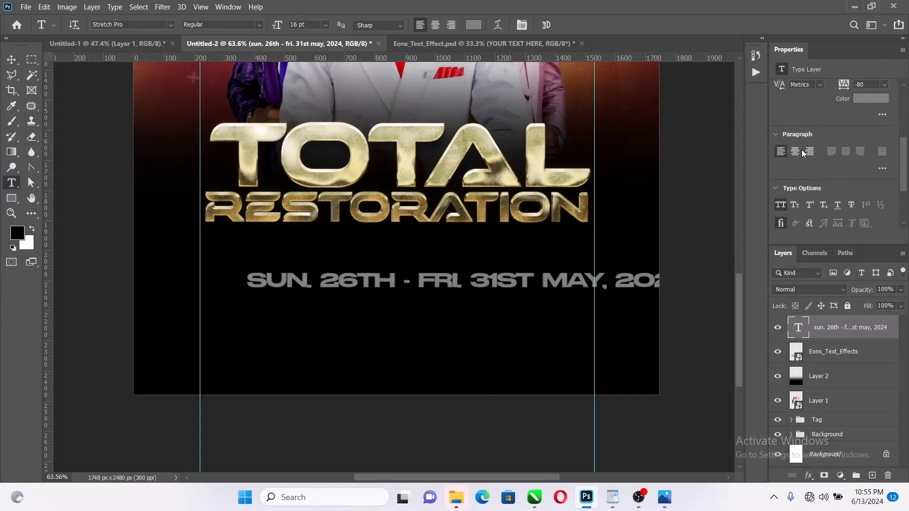
Set the date text's tracking to -25 and move the text slightly down and towards the poster's left guide
scroll(855, 186, "up", 2)
left_click(887, 142)
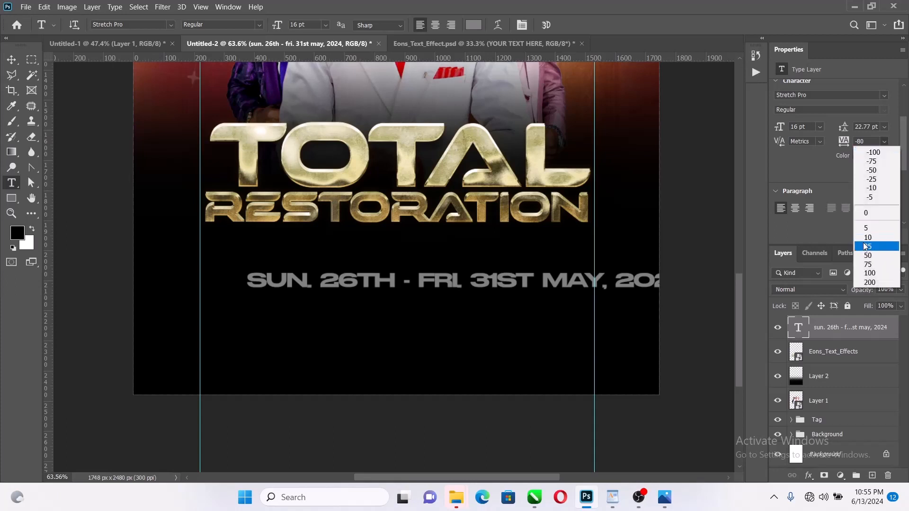
left_click(870, 180)
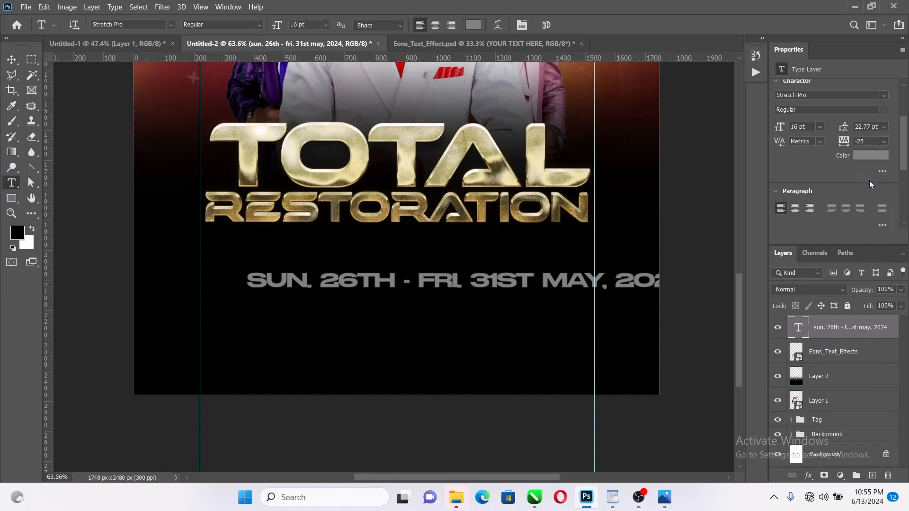
left_click(11, 59)
left_click_drag(429, 282, 407, 288)
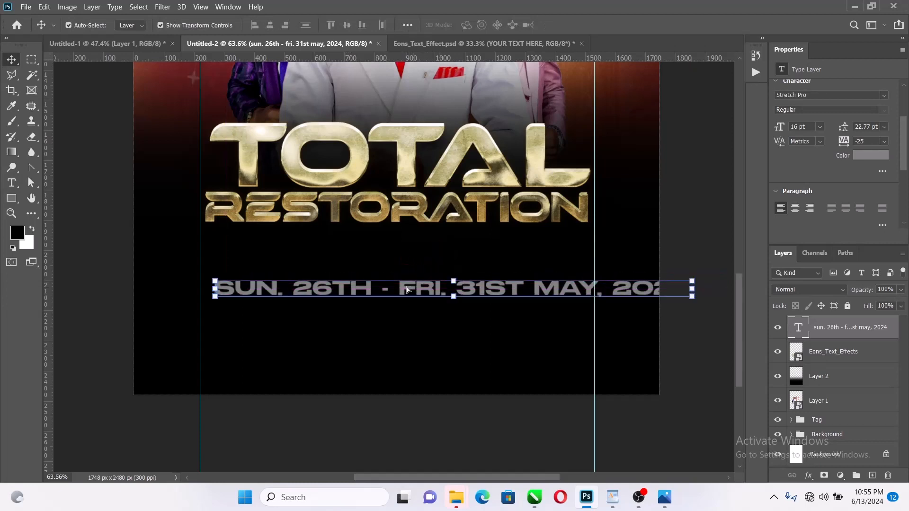
Remove the spaces after "SUN." and "FRI." so the date line reads "sun.26th - fri.31st may, 2024"
key("t")
left_click(401, 288)
key("BackSpace")
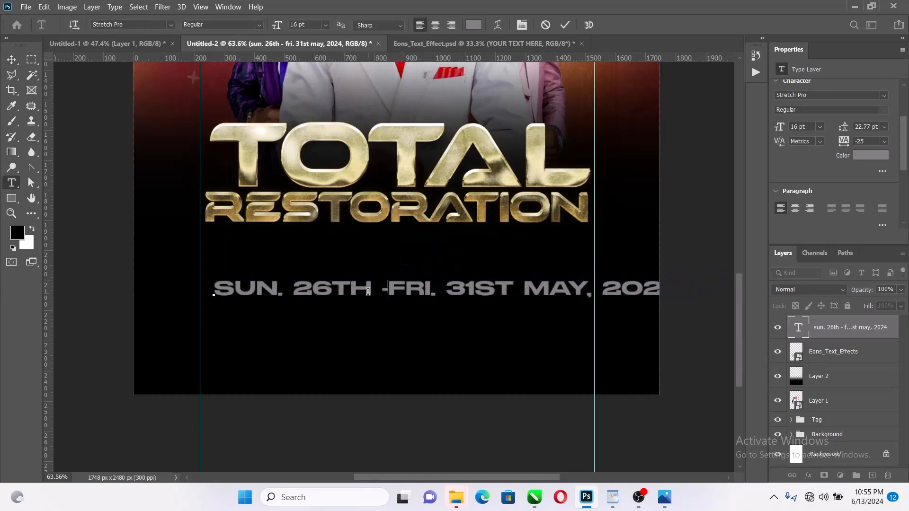
left_click(382, 289)
key("BackSpace")
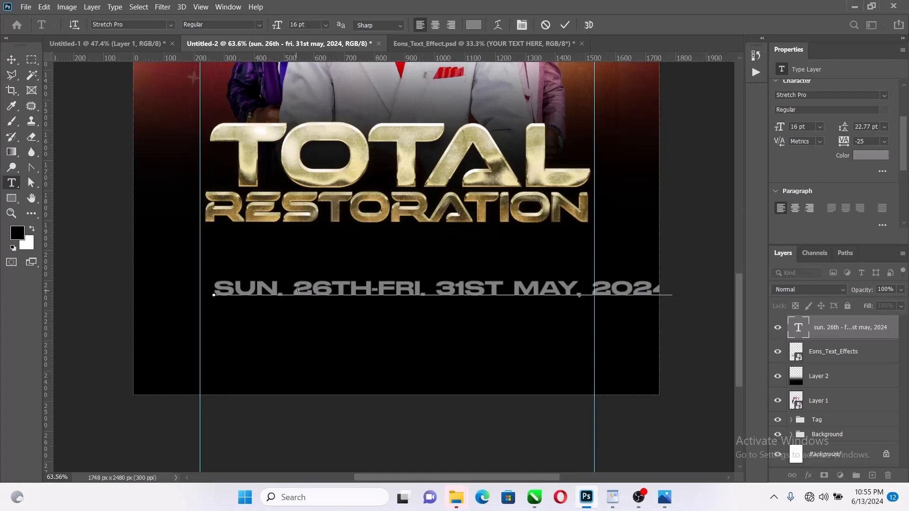
key("Delete")
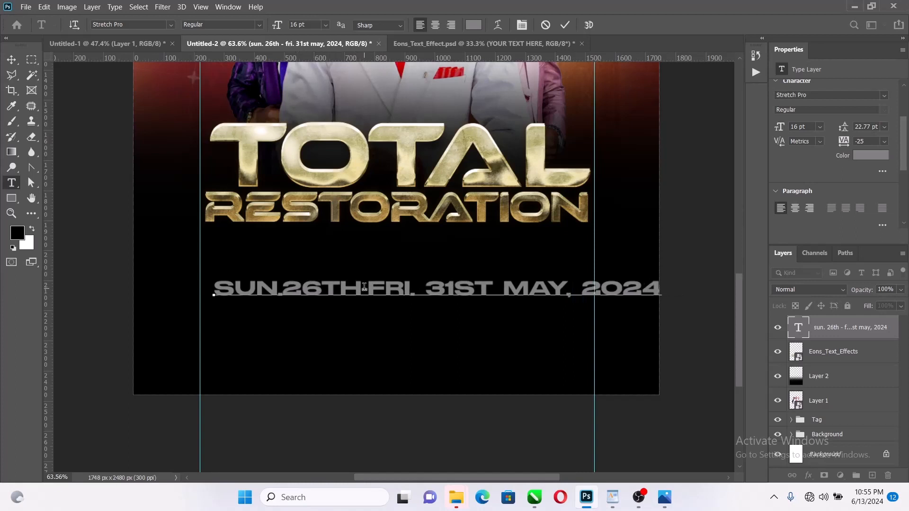
key("Left")
key("Left")
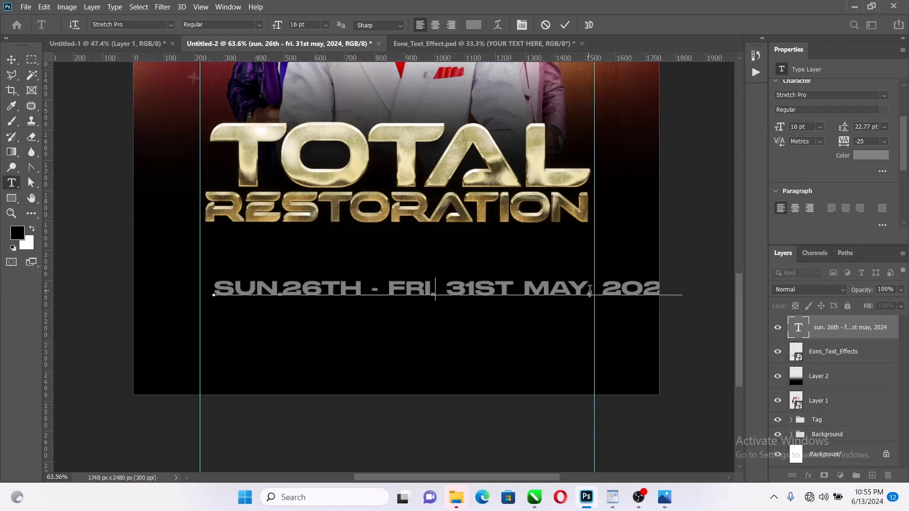
key("Delete")
left_click(565, 25)
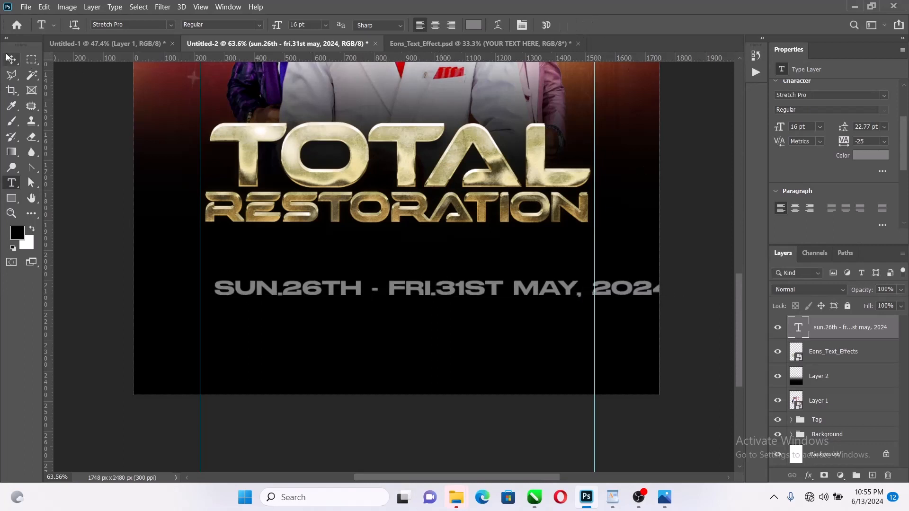
Scale the date text to about 13.8 pt so it spans the two vertical guides, and move it up closer to the title
key("ctrl+t")
left_click_drag(673, 290, 585, 289)
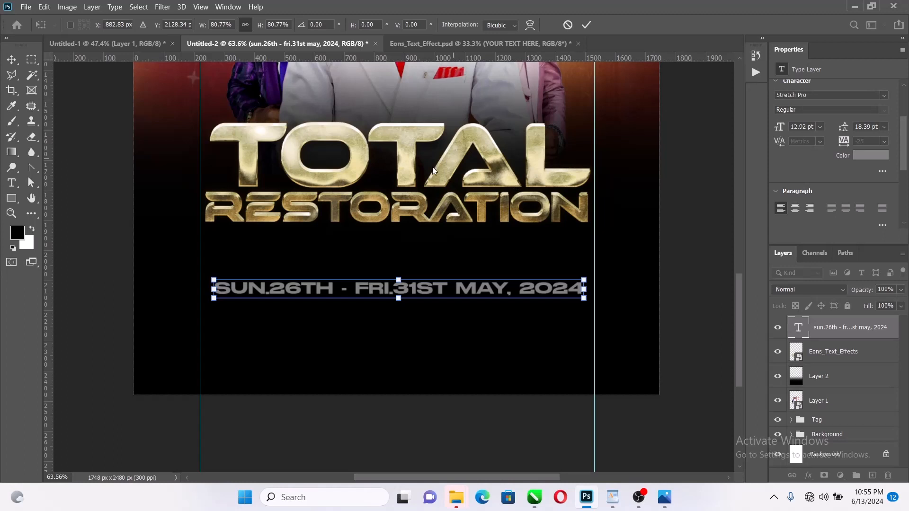
left_click_drag(213, 290, 199, 284)
mouse_move(584, 290)
left_mouse_down()
mouse_move(595, 291)
mouse_move(586, 274)
left_mouse_up()
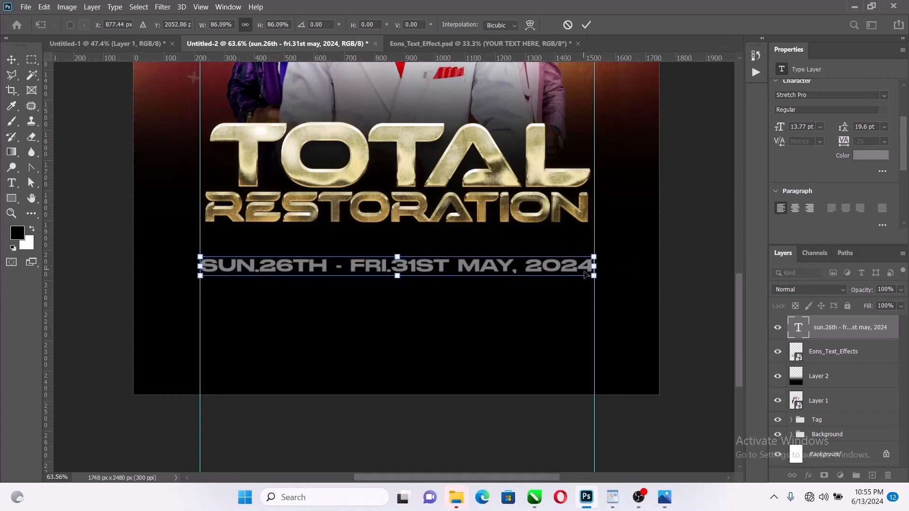
left_click(586, 25)
Draw a rectangle about 288 by 93 px below the date text, starting at the left guide
scroll(301, 359, "up", 3)
left_click(11, 198)
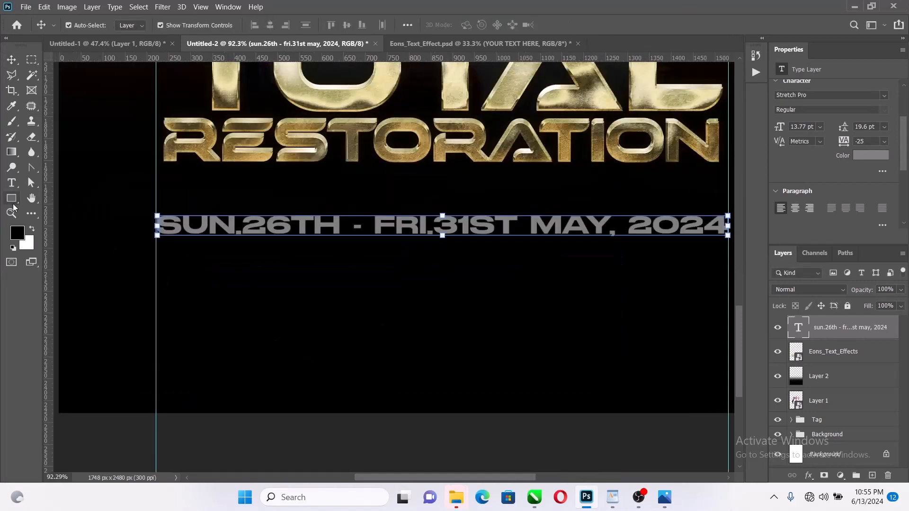
left_click_drag(156, 272, 282, 312)
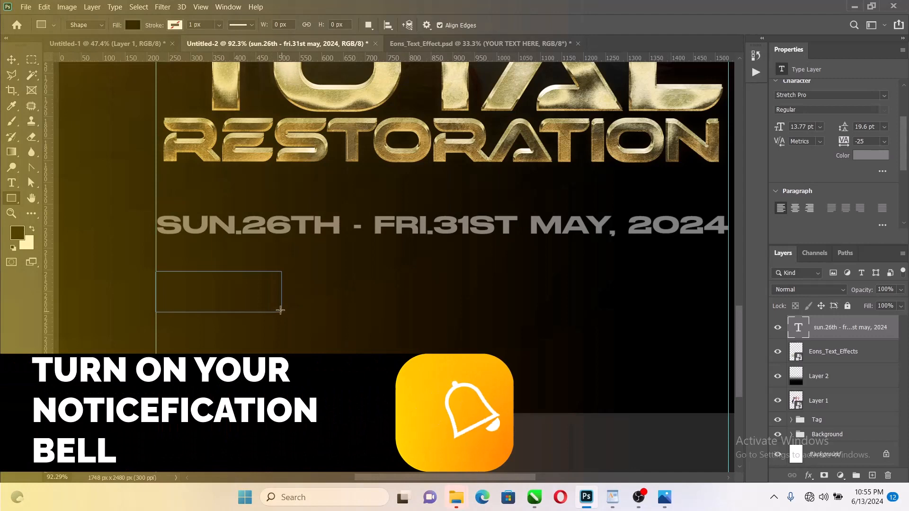
Fill the rectangle with the pale gold ece0a9 sampled from the TOTAL lettering
left_click(132, 24)
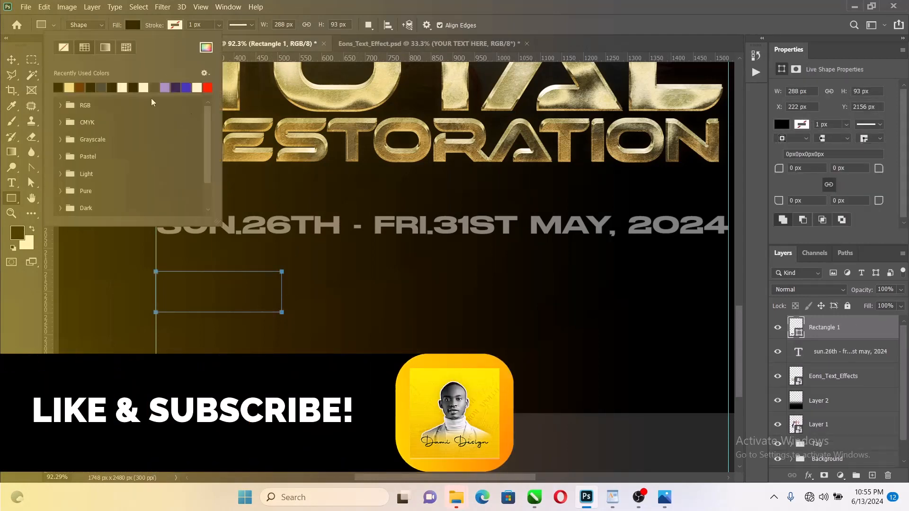
left_click(70, 87)
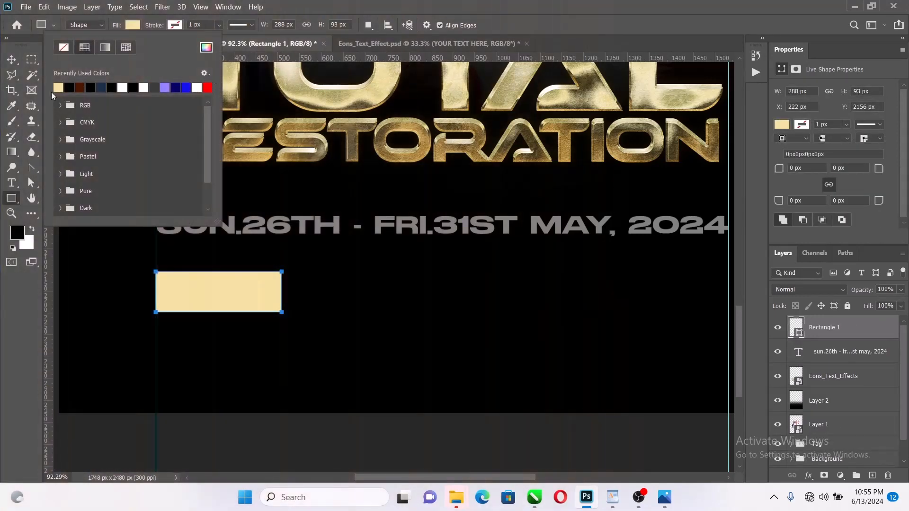
left_click(206, 47)
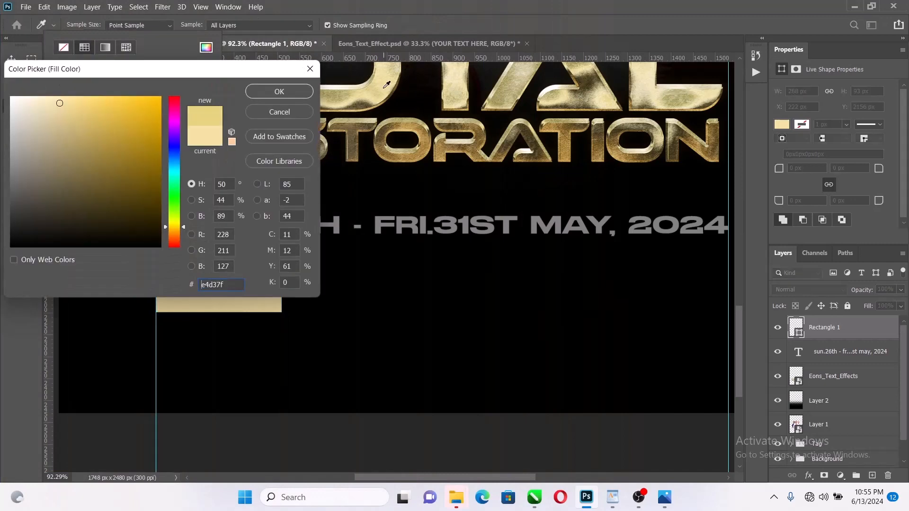
left_click(379, 72)
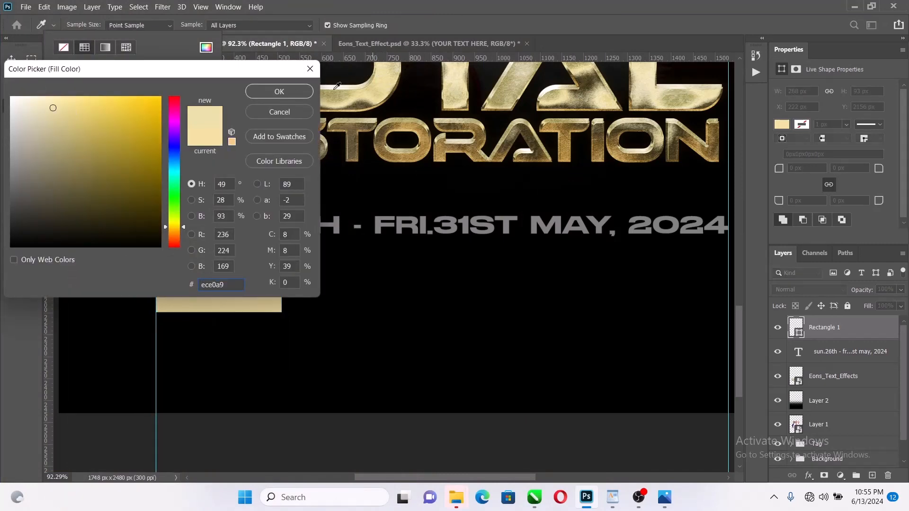
left_click(268, 90)
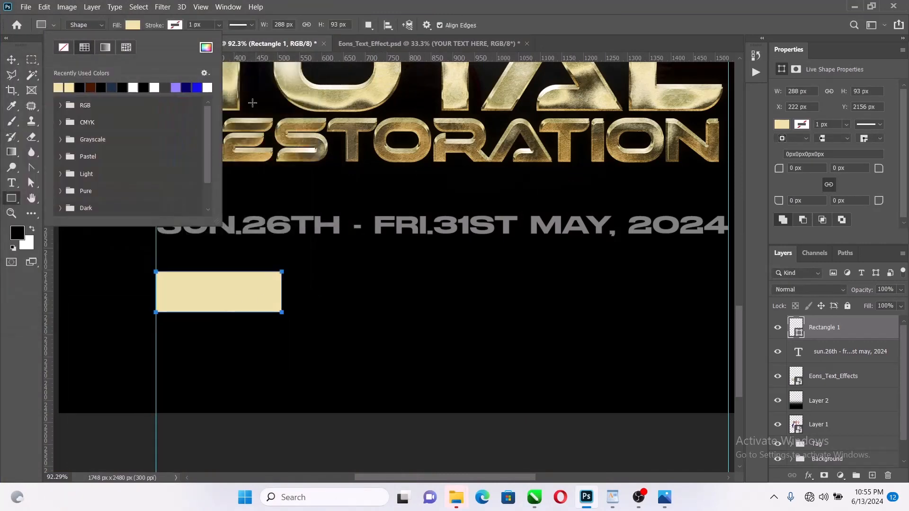
key("Escape")
Round the rectangle's top-right and bottom-left corners with a 30 px radius
left_click(12, 60)
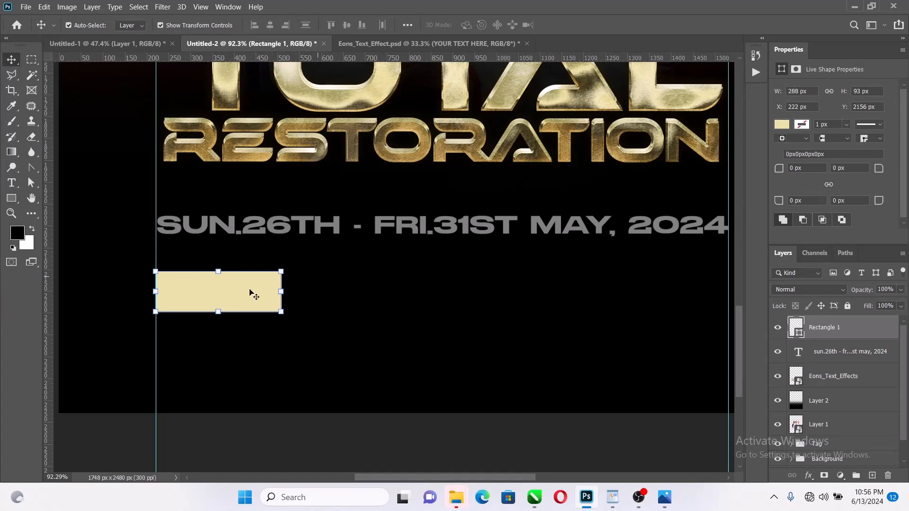
left_click(863, 171)
left_click_drag(864, 174, 881, 175)
type("30")
key("Tab")
type("30")
key("Return")
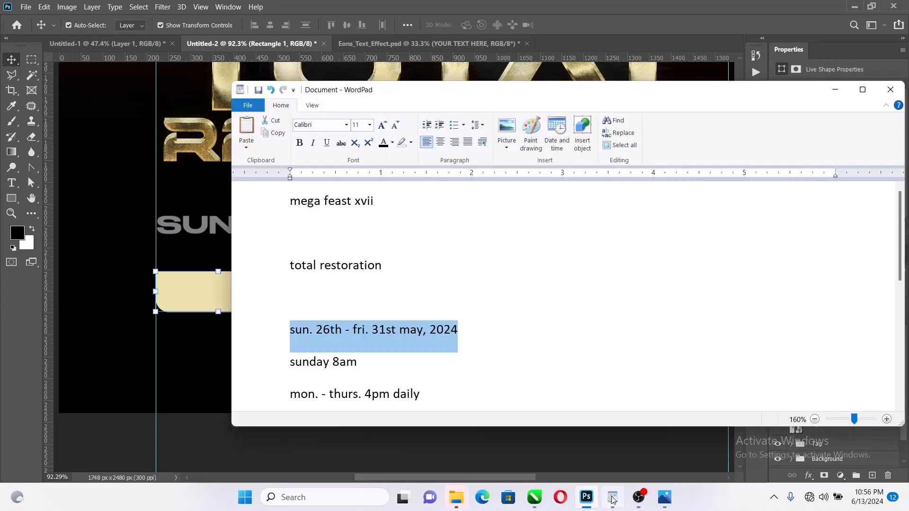
Copy the line "sunday 8am" from the WordPad document and return to the poster in Photoshop
left_click(612, 497)
left_click_drag(396, 377, 275, 373)
key("ctrl+c")
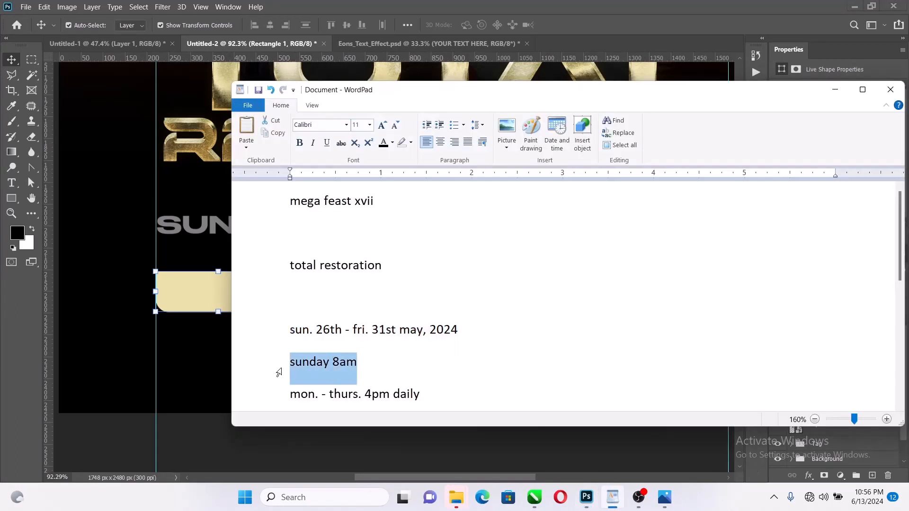
left_click(553, 22)
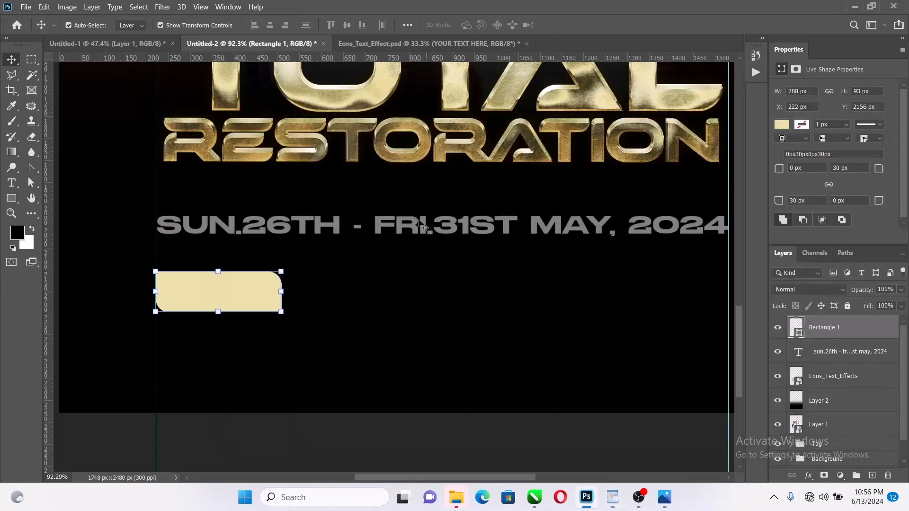
Add a text layer below the date containing the copied "sunday 8am", and break it into two lines before "8am"
key("t")
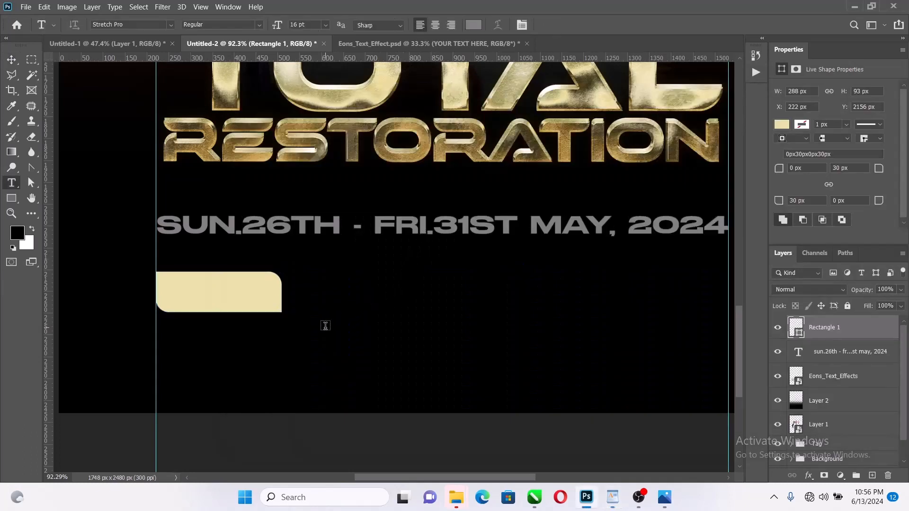
left_click(326, 326)
key("ctrl+v")
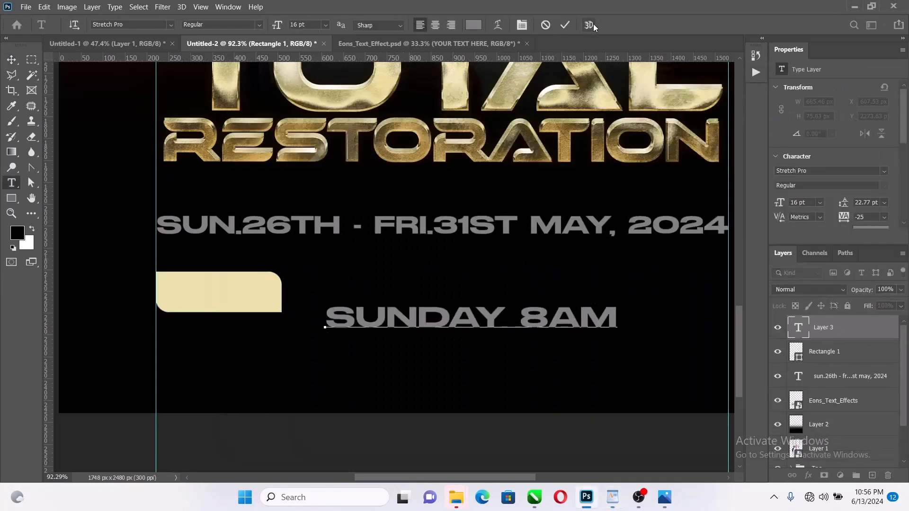
left_click(567, 25)
left_click(519, 327)
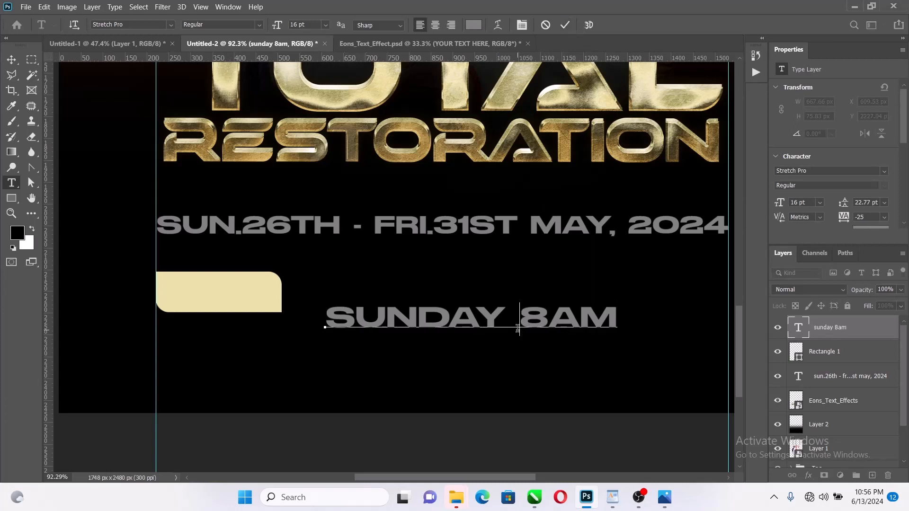
key("BackSpace")
key("Return")
Right-align the two-line SUNDAY 8AM text and set its leading to Auto
key("ctrl+a")
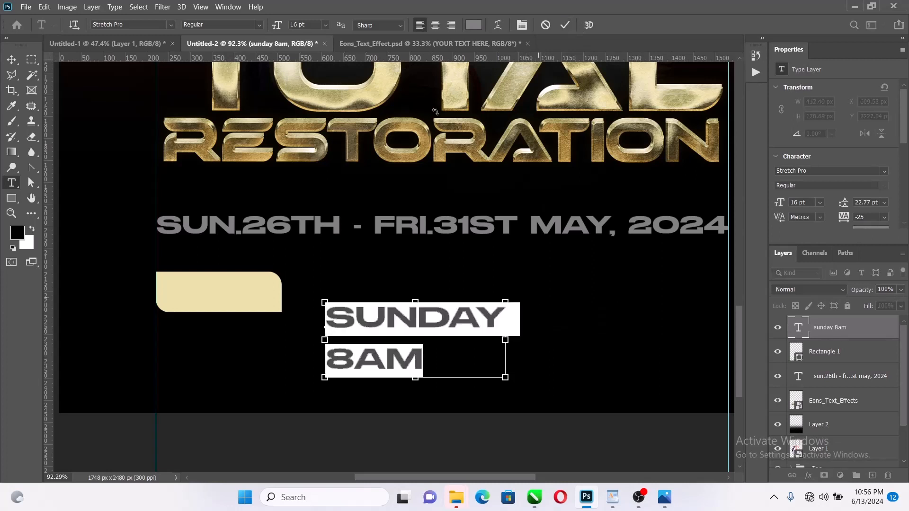
left_click(449, 29)
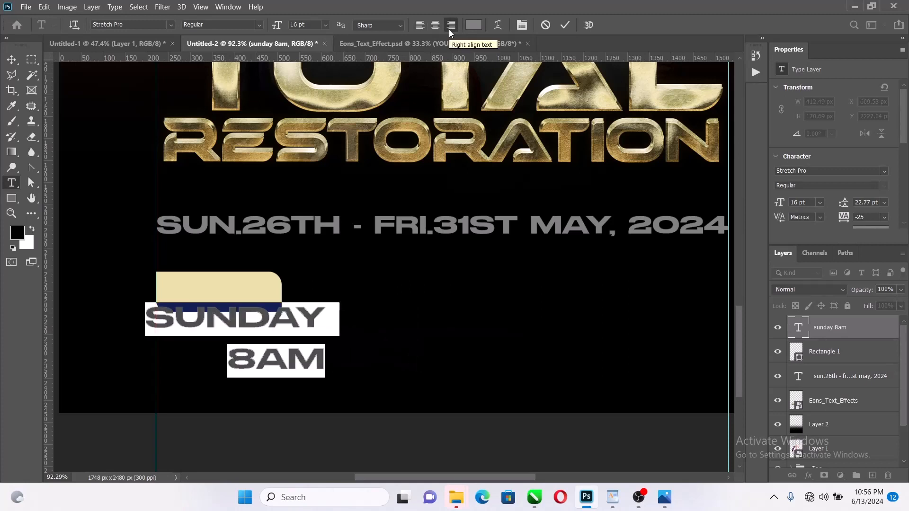
left_click(884, 202)
left_click(879, 211)
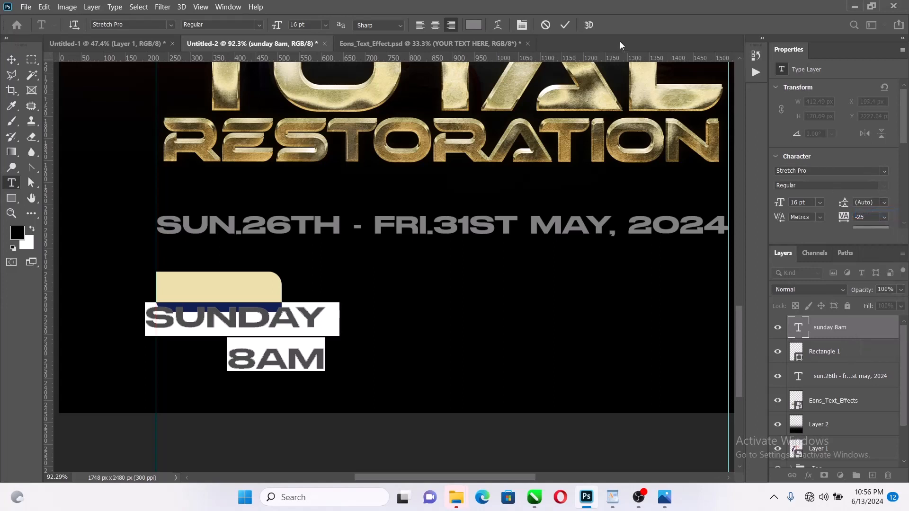
left_click(563, 26)
Scale the SUNDAY 8AM text down to about 7.6 pt and place it inside the gold rectangle
key("v")
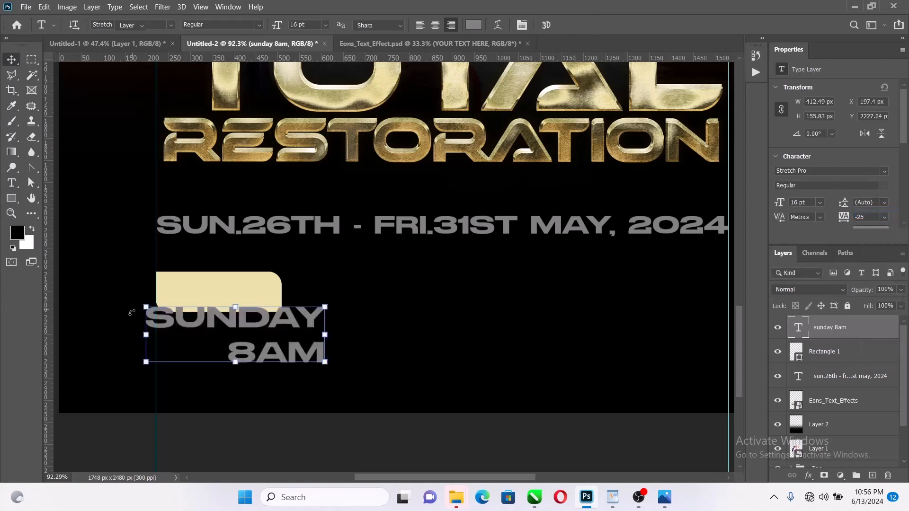
left_click_drag(145, 337, 225, 298)
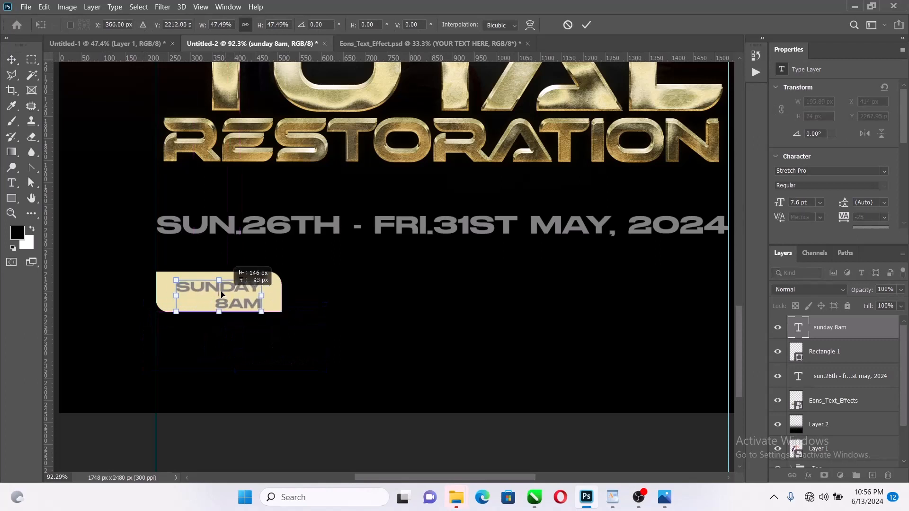
left_click(587, 26)
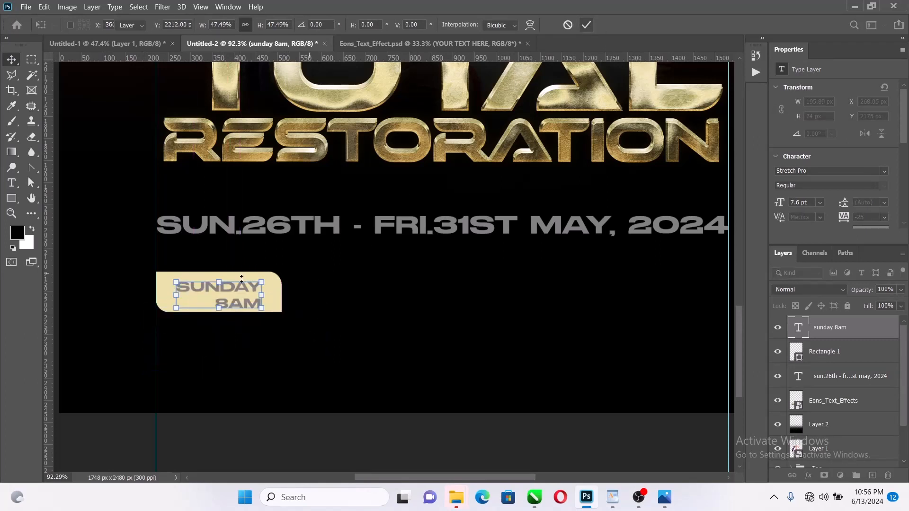
Align the centres of the SUNDAY 8AM text and the gold rectangle
scroll(241, 279, "up", 3)
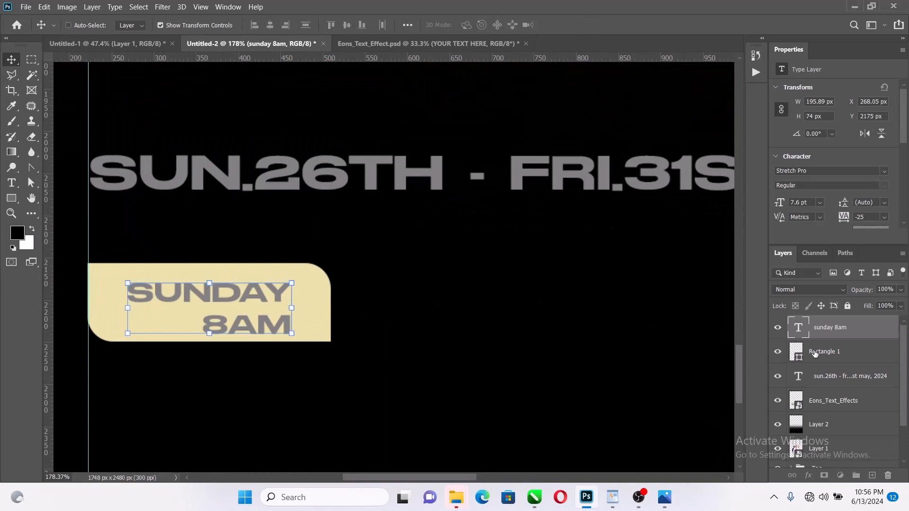
left_click(810, 355, "shift")
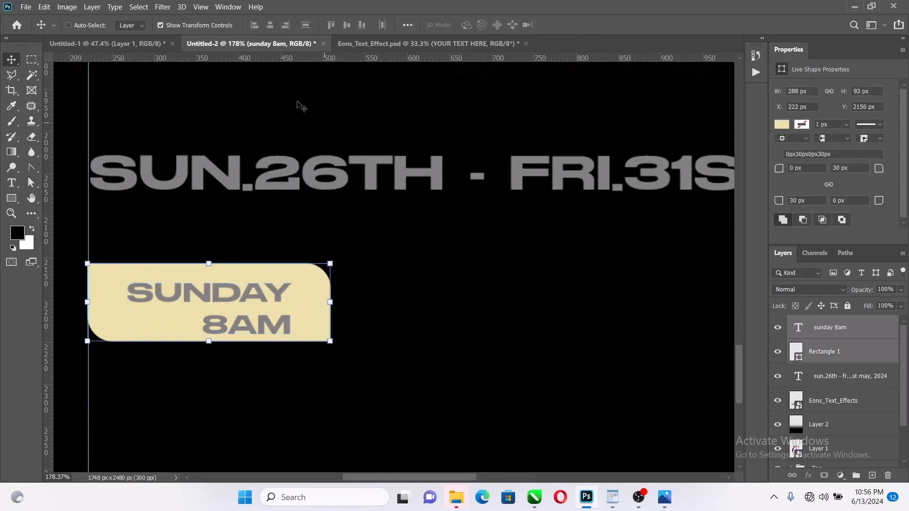
left_click(346, 25)
left_click(450, 331)
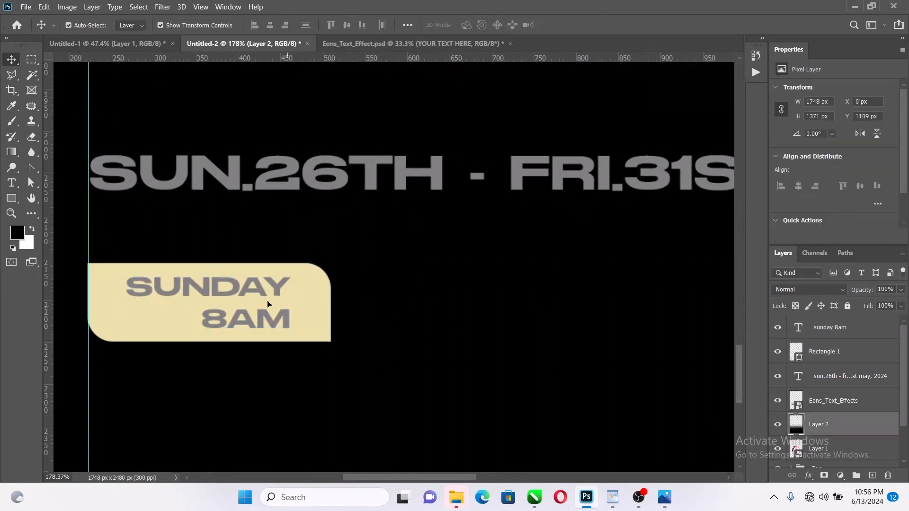
Tighten the leading of the two-line SUNDAY 8AM text to 8 pt
left_click(228, 318)
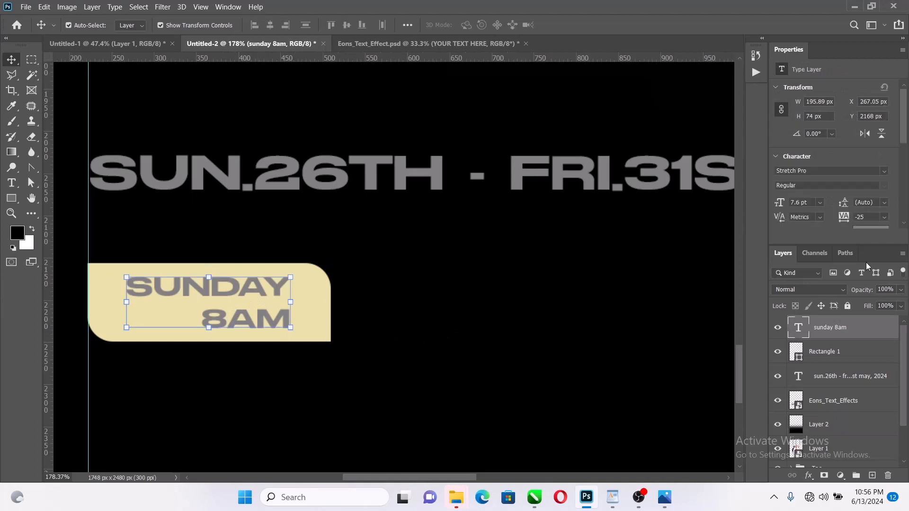
mouse_move(843, 204)
left_mouse_down()
mouse_move(828, 204)
mouse_move(848, 202)
left_mouse_up()
left_click(866, 205)
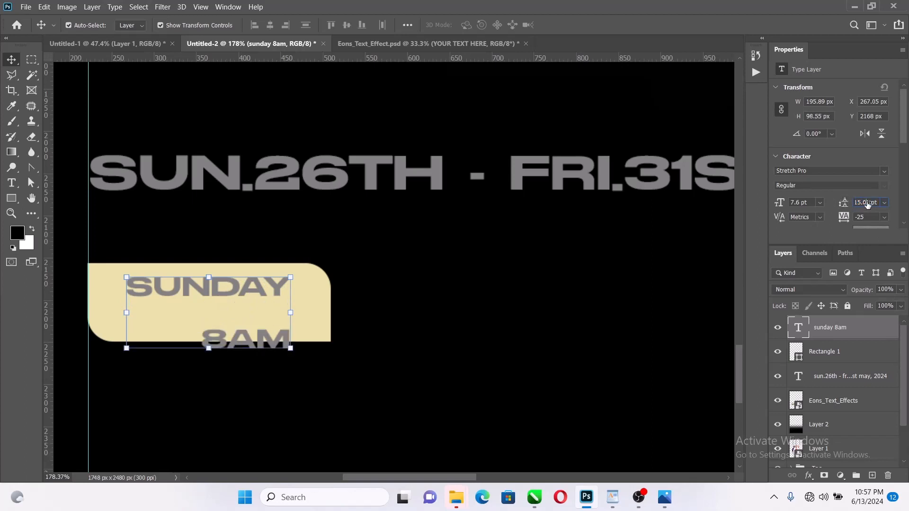
type("12")
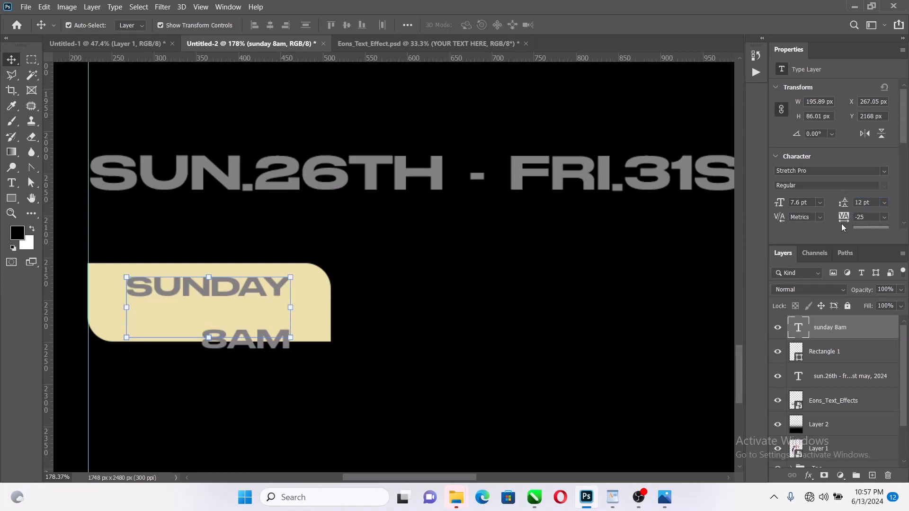
key("Return")
left_click(886, 205)
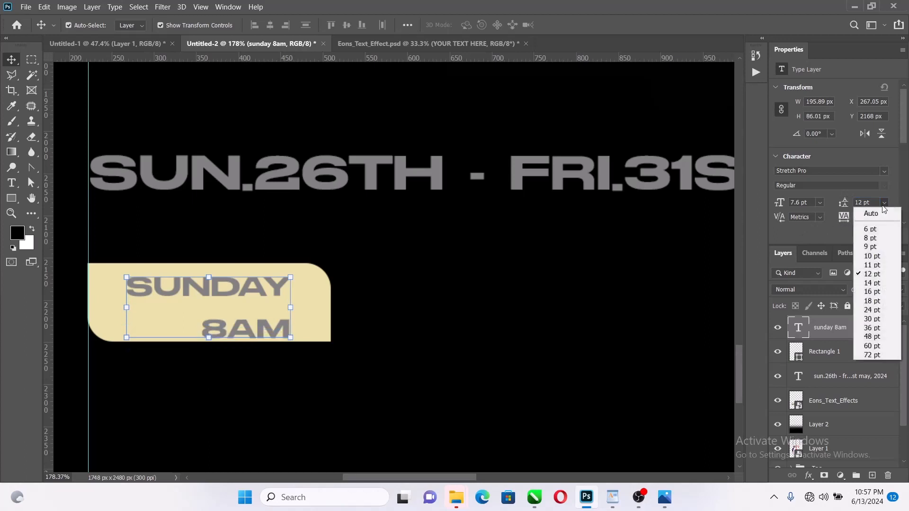
left_click(867, 254)
left_click(885, 202)
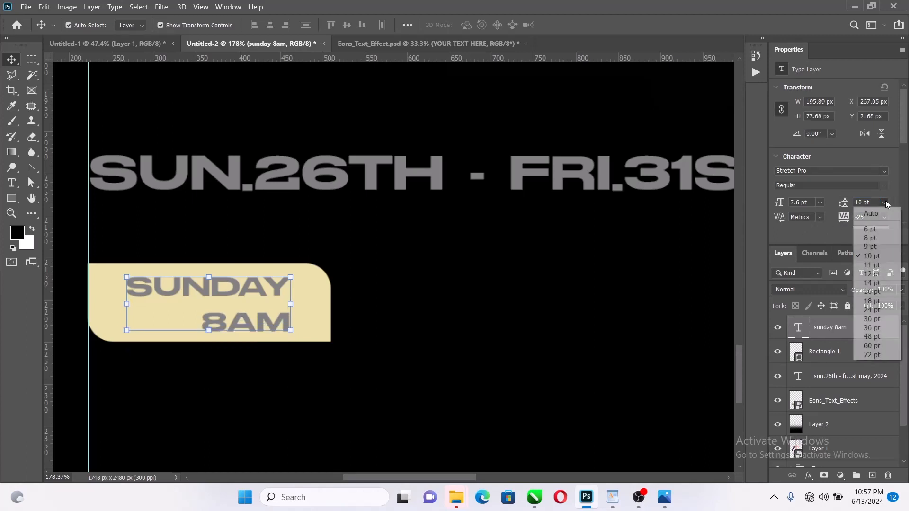
left_click(874, 238)
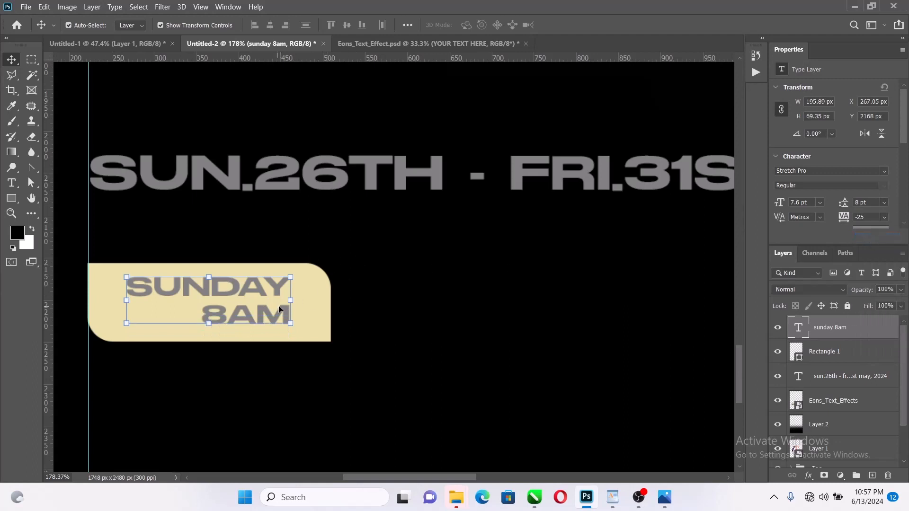
Align the vertical centres of the SUNDAY 8AM text and its gold rectangle, and duplicate both about 340 px to the right
left_click(326, 301, "shift")
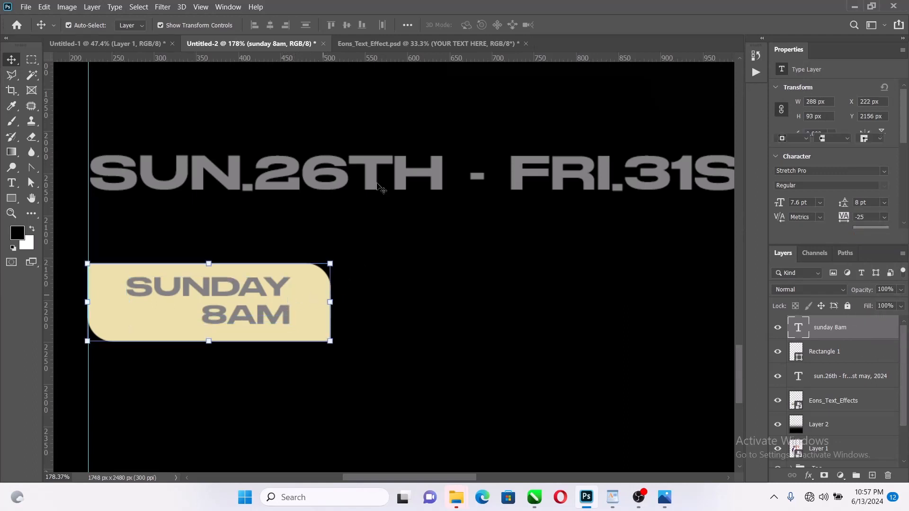
left_click(347, 25)
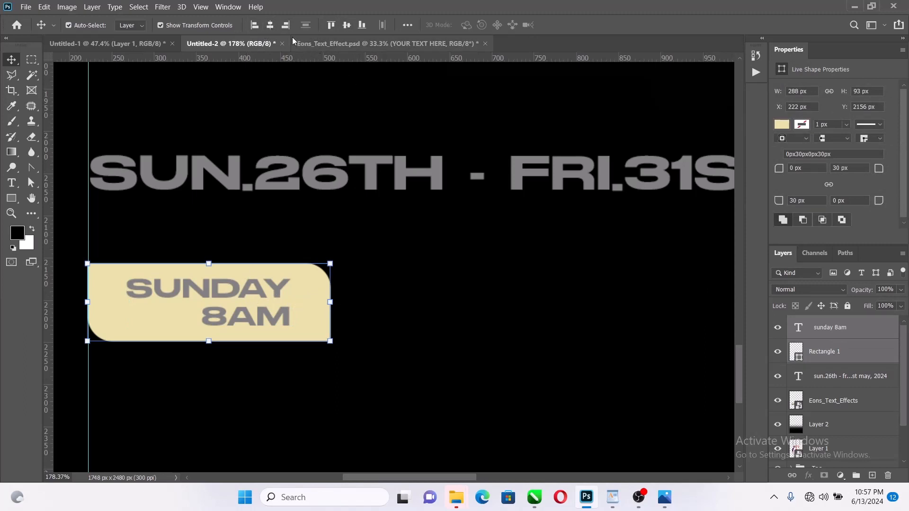
left_click_drag(260, 320, 548, 316)
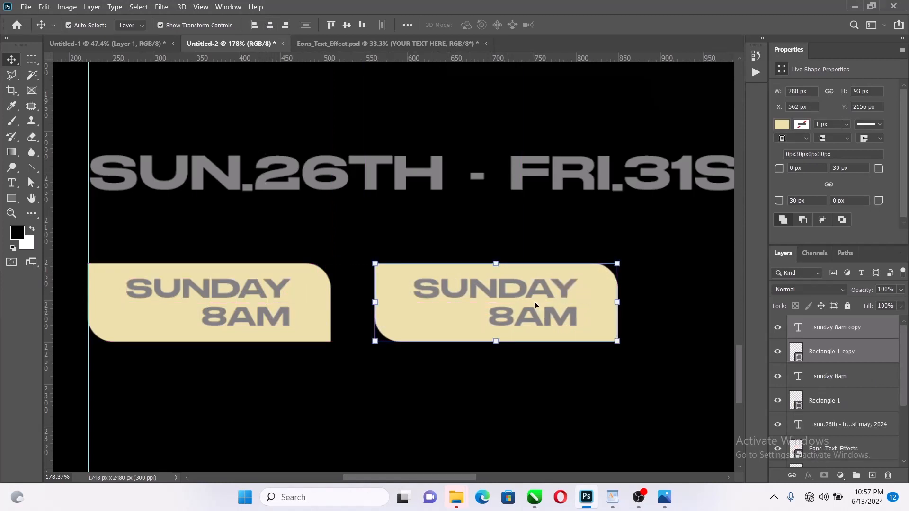
left_click(601, 219)
Copy the line "mon. - thurs. 4pm daily" from the WordPad document and return to the Photoshop poster
scroll(516, 265, "down", 3)
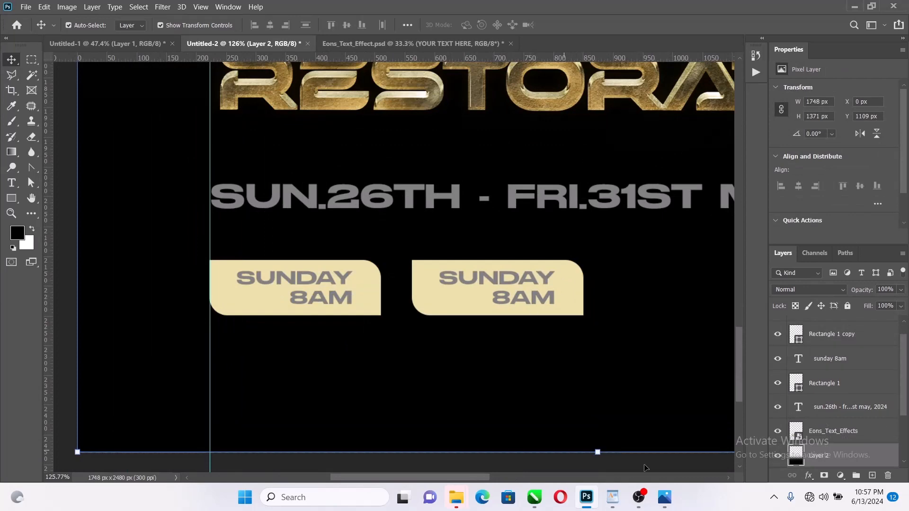
left_click(615, 497)
left_click_drag(425, 384, 304, 380)
scroll(398, 286, "up", 2)
scroll(398, 353, "up", 2)
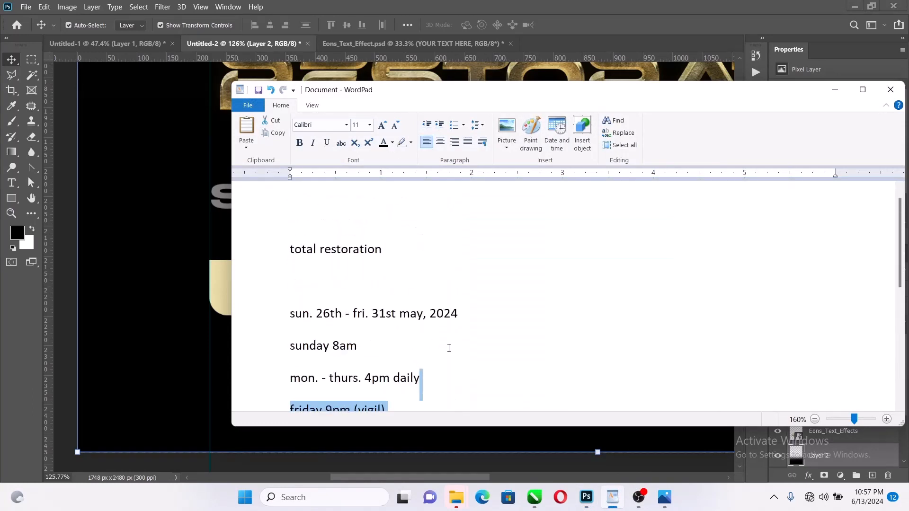
left_click_drag(435, 376, 288, 380)
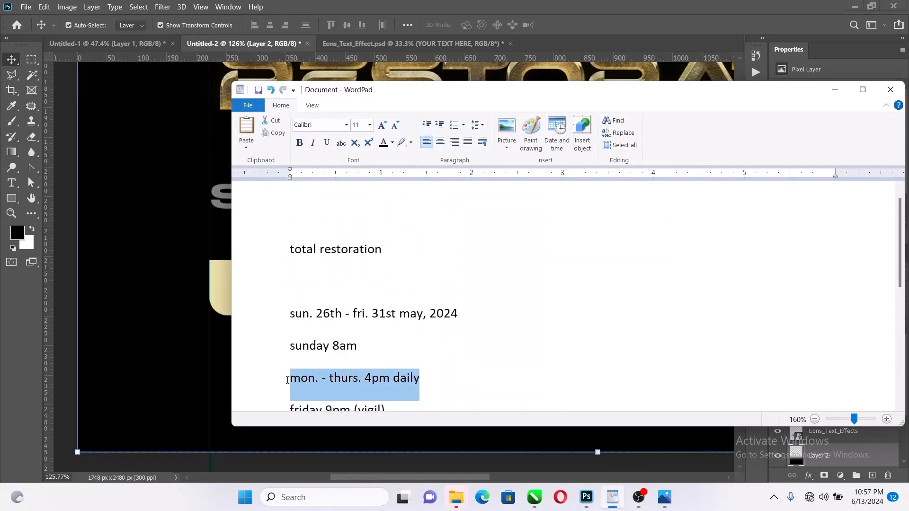
left_click(591, 24)
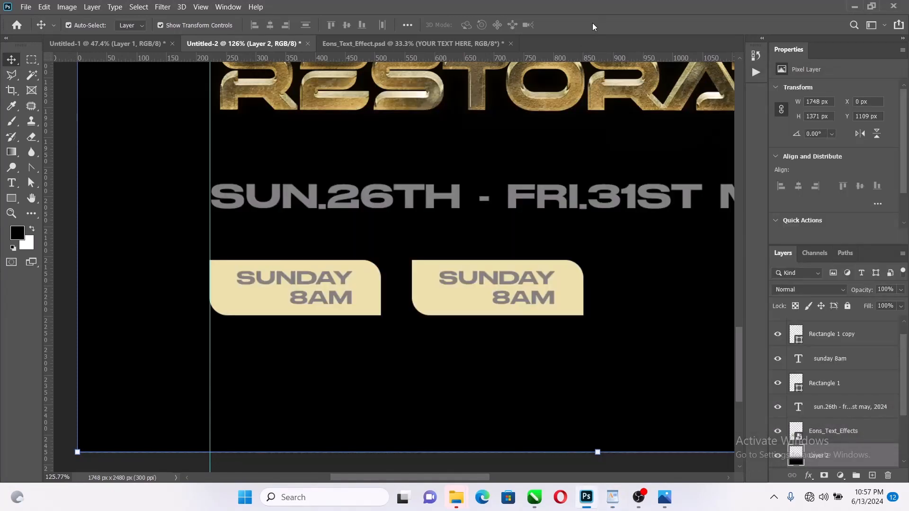
Replace the duplicated text with MON. - THURS. 4PM DAILY, break it before "4PM", and centre-align its lines
double_click(526, 292)
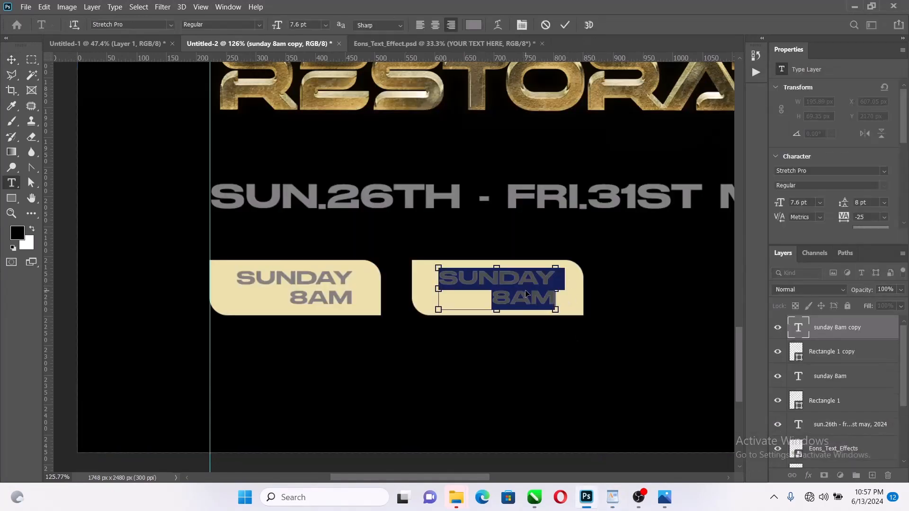
type("MON. - THURS. 4PM DAILY")
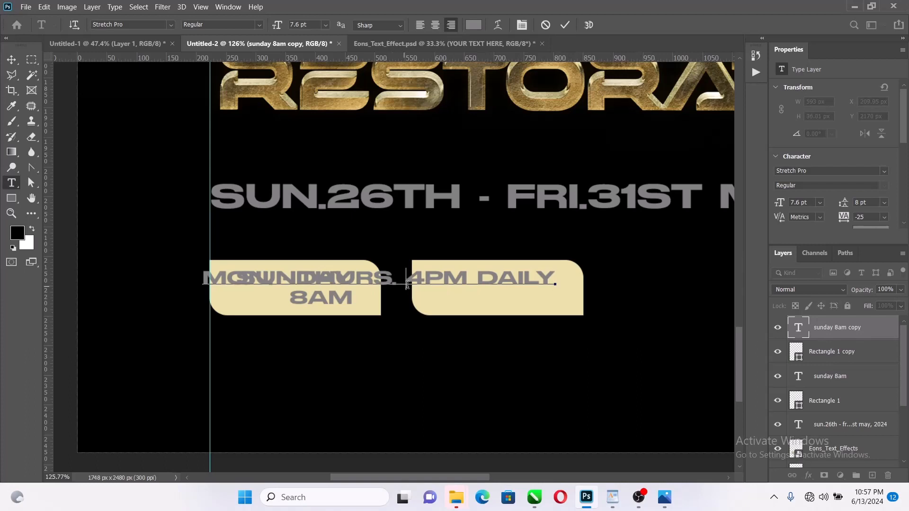
key("Return")
key("ctrl+a")
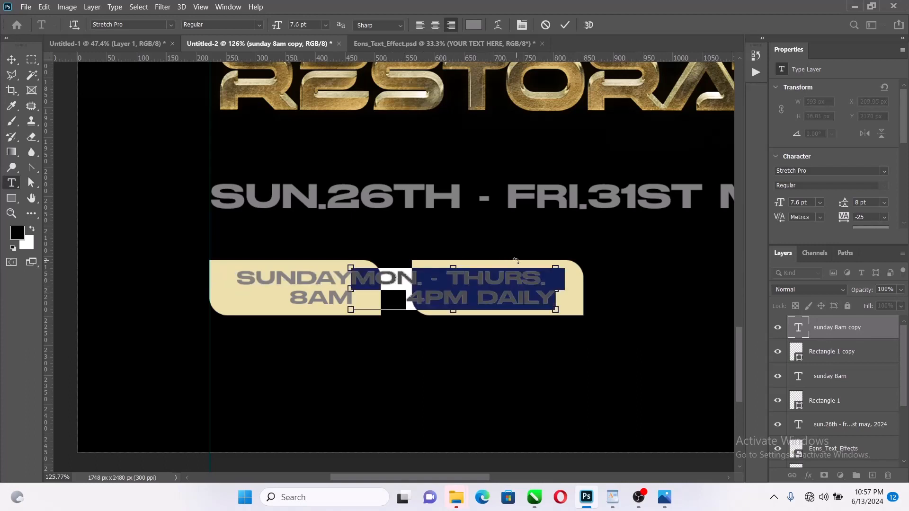
left_click(436, 26)
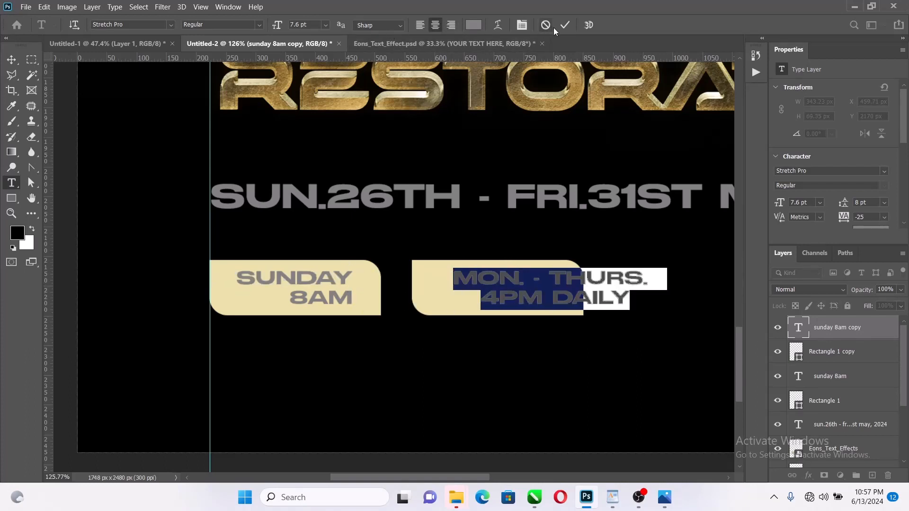
left_click(565, 27)
left_click(12, 60)
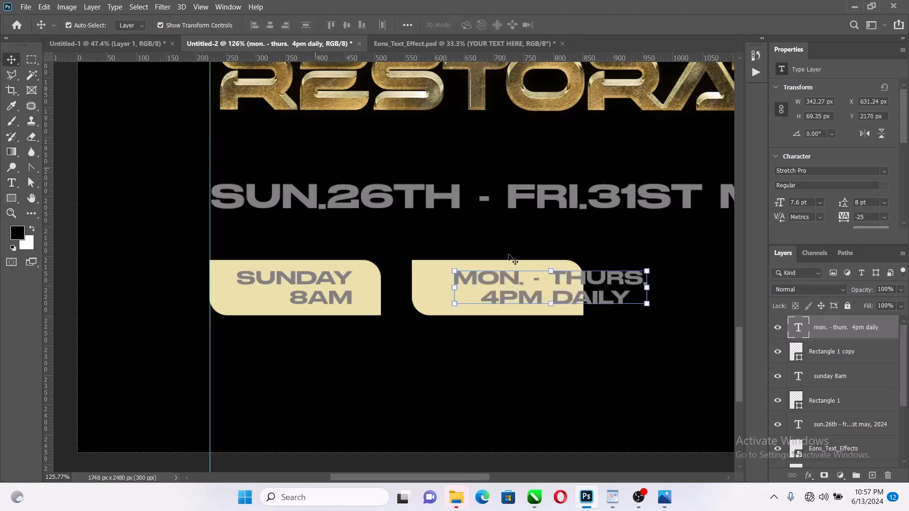
Widen the second gold rectangle to about 385 px with proportions unlinked, keeping its left edge and height
left_click(438, 296)
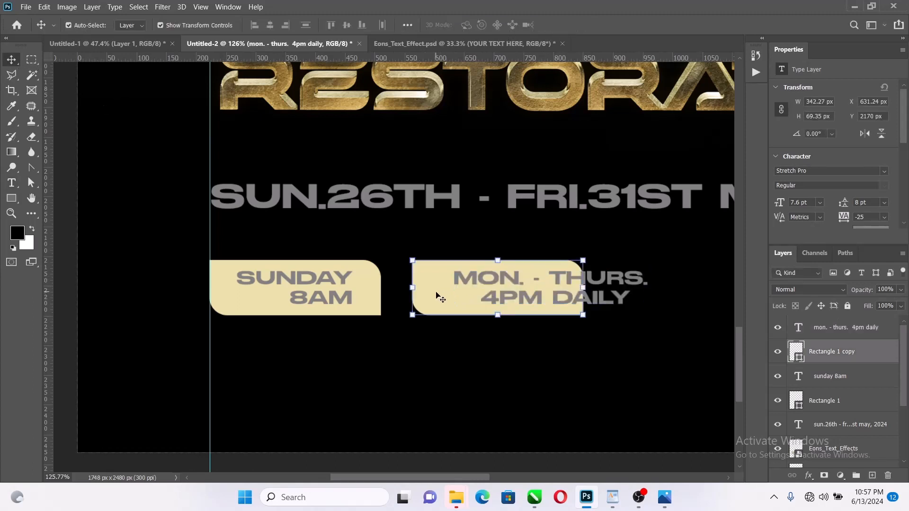
left_click(584, 287)
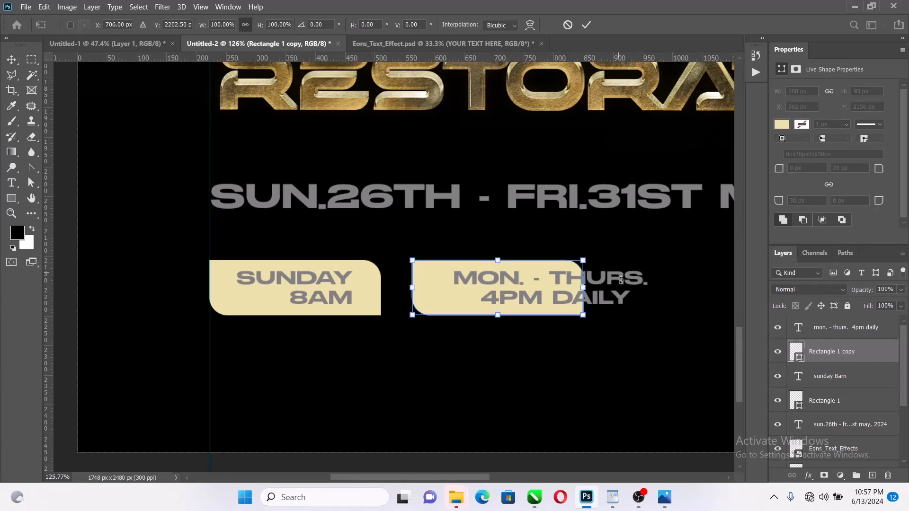
left_click_drag(585, 294, 644, 292)
key("ctrl+z")
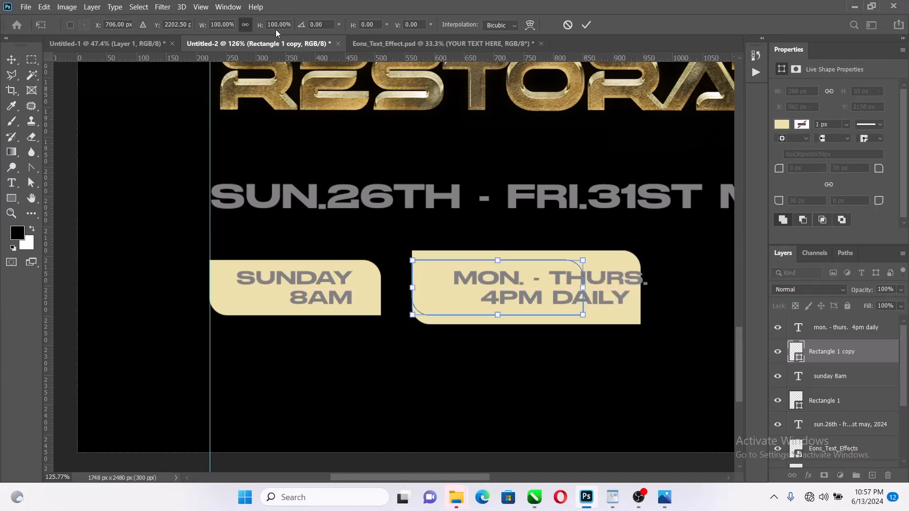
left_click(246, 24)
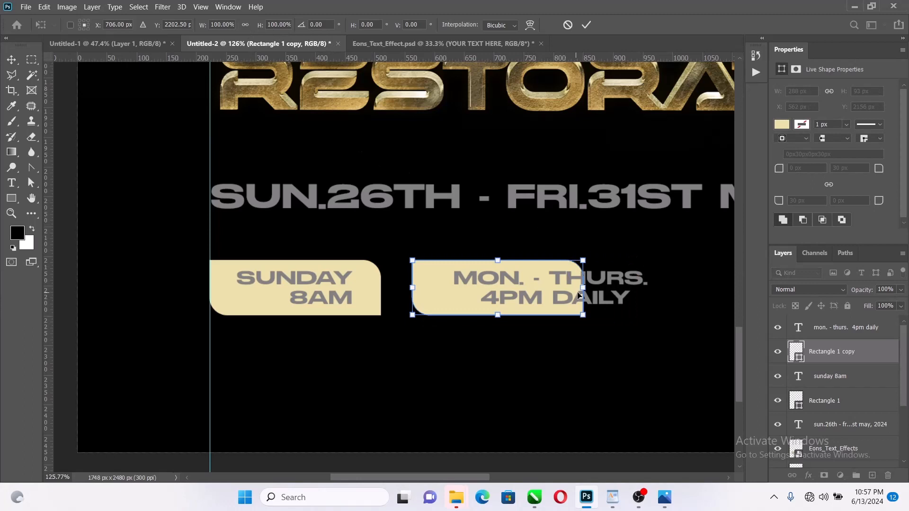
left_click_drag(587, 287, 641, 287)
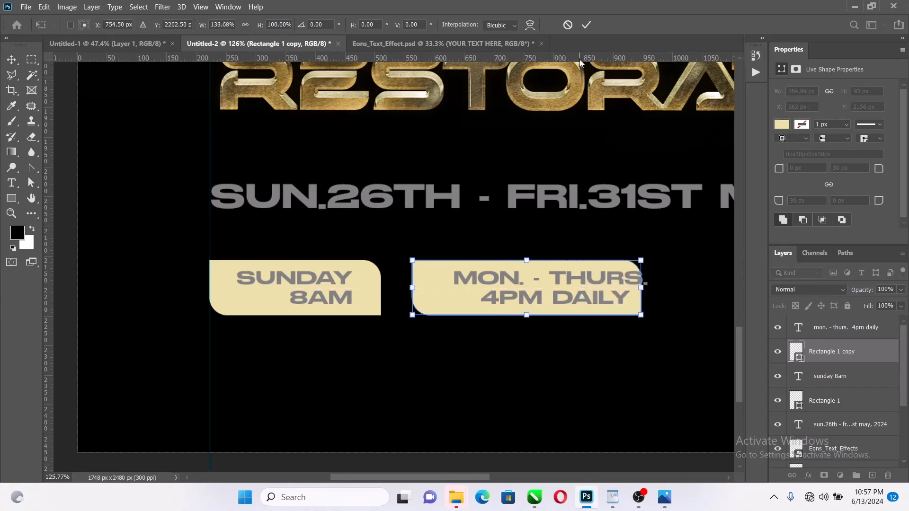
left_click(586, 25)
Align the horizontal centres of the MON. - THURS. 4PM DAILY text and the widened gold rectangle
left_click(618, 299)
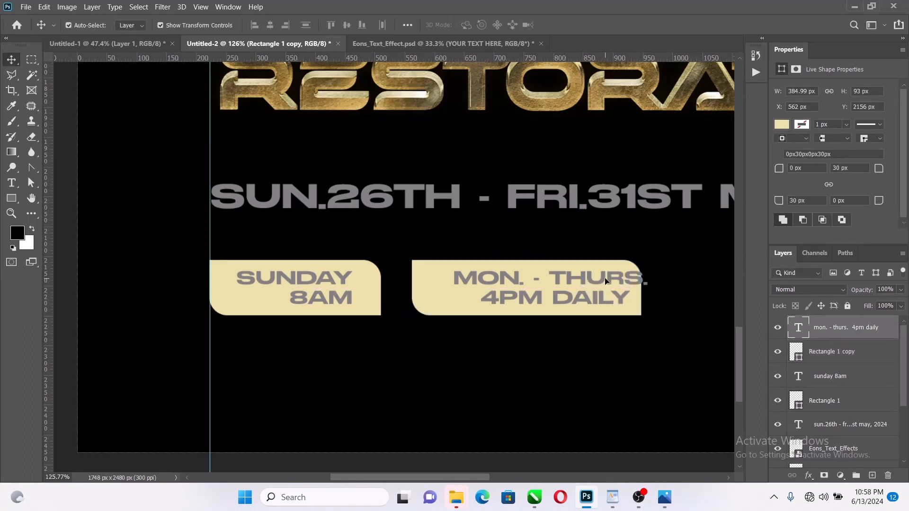
left_click(429, 288, "shift")
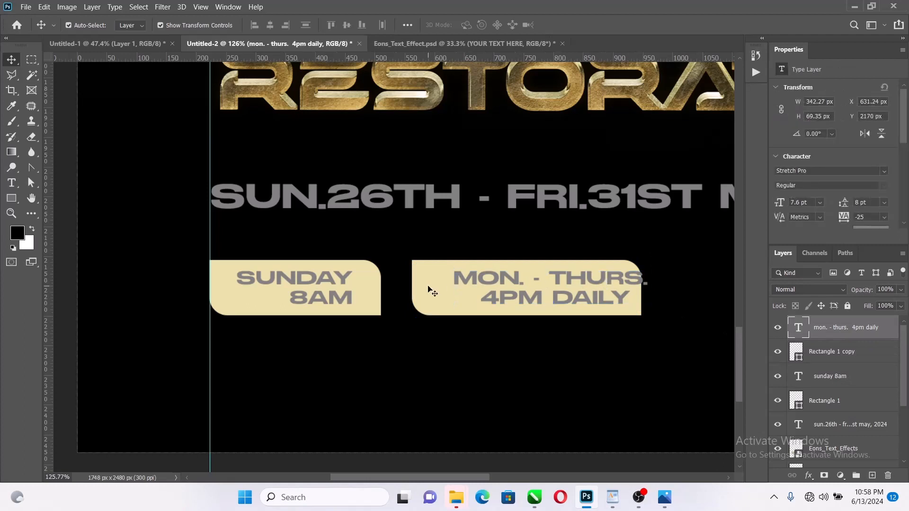
left_click(270, 25)
left_click(700, 274)
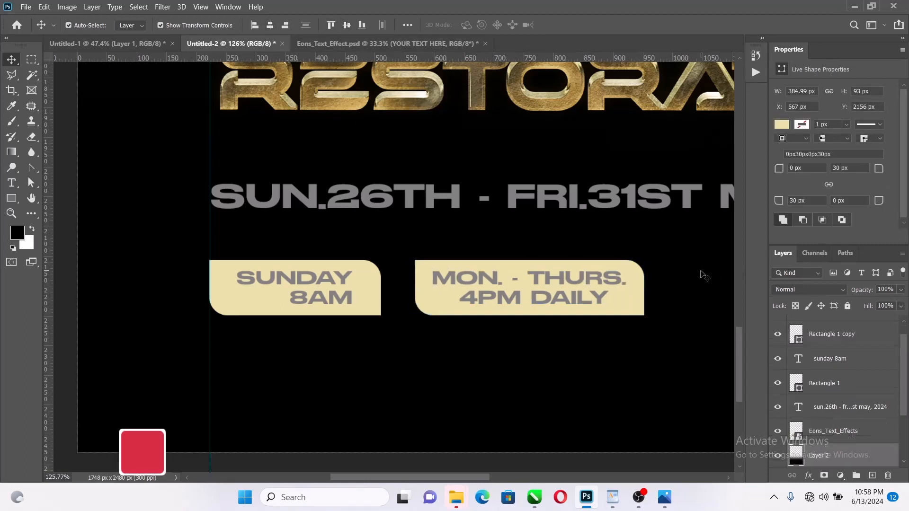
Round the two remaining square corners of the MON. - THURS. rectangle with a 30 px radius
left_click(632, 274)
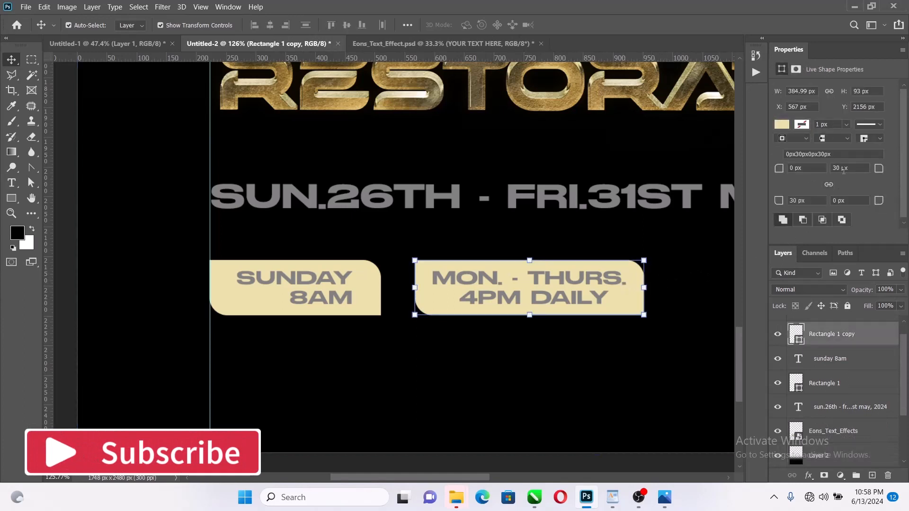
type("30")
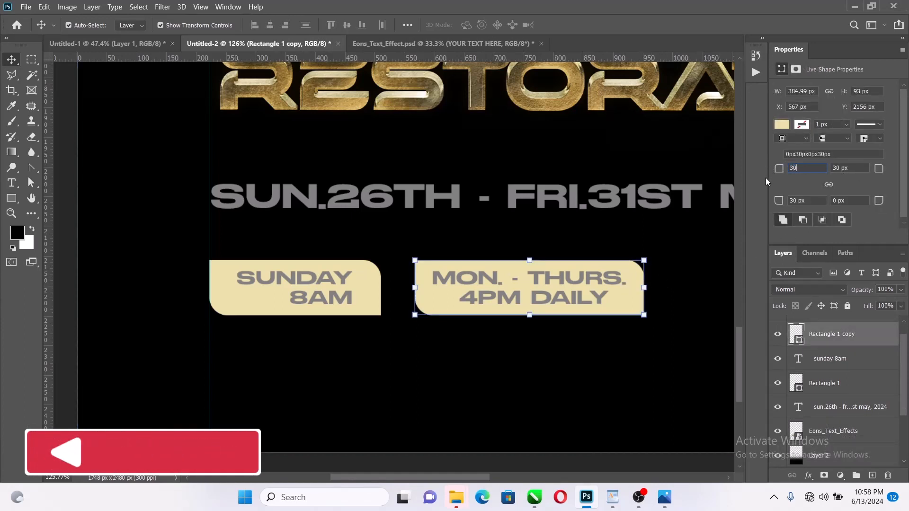
left_click(833, 201)
type("30")
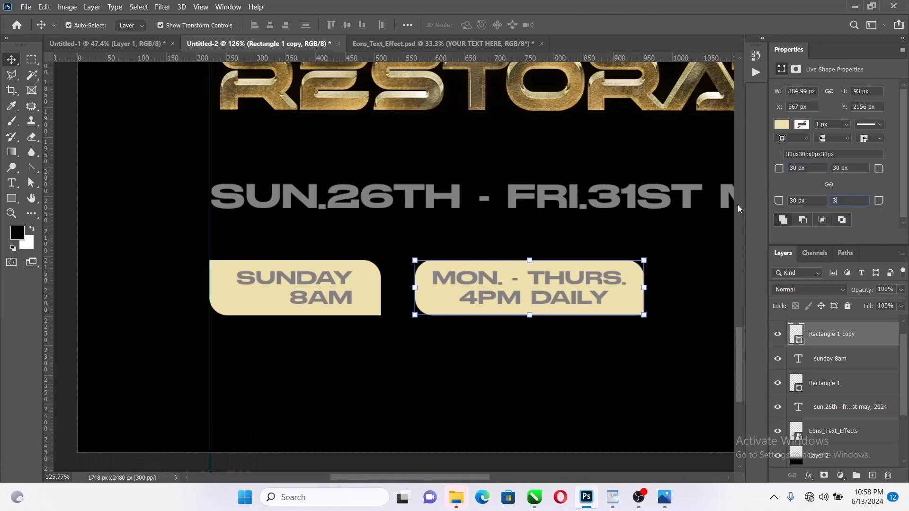
key("Return")
left_click(700, 296)
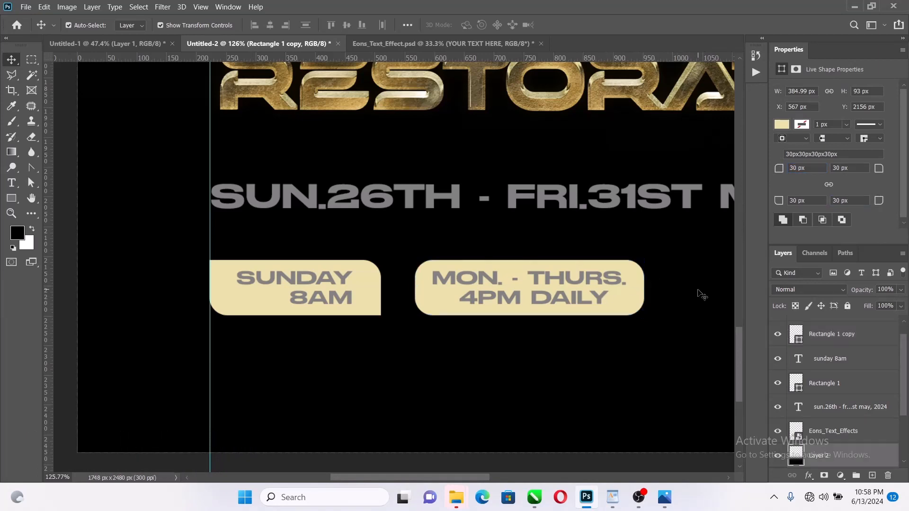
Duplicate the SUNDAY 8AM text and its gold rectangle to the right of the MON. - THURS. box, at about X 1009 px
scroll(584, 295, "down", 3)
scroll(581, 291, "down", 2)
scroll(600, 297, "up", 5)
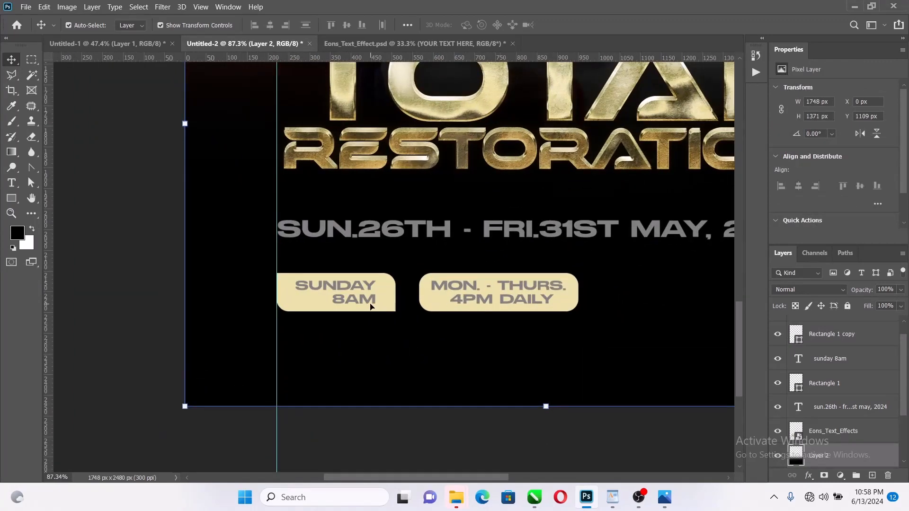
left_click(351, 295)
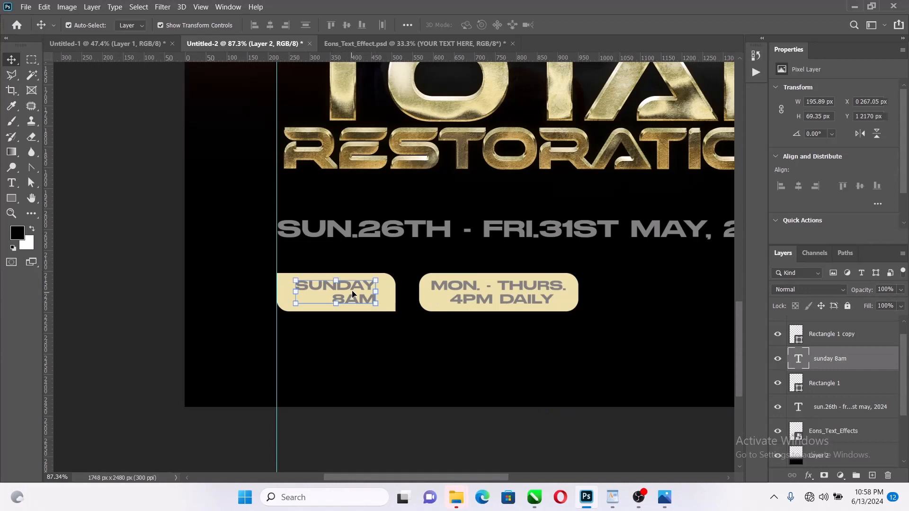
left_click(394, 302)
left_click_drag(349, 301, 672, 309)
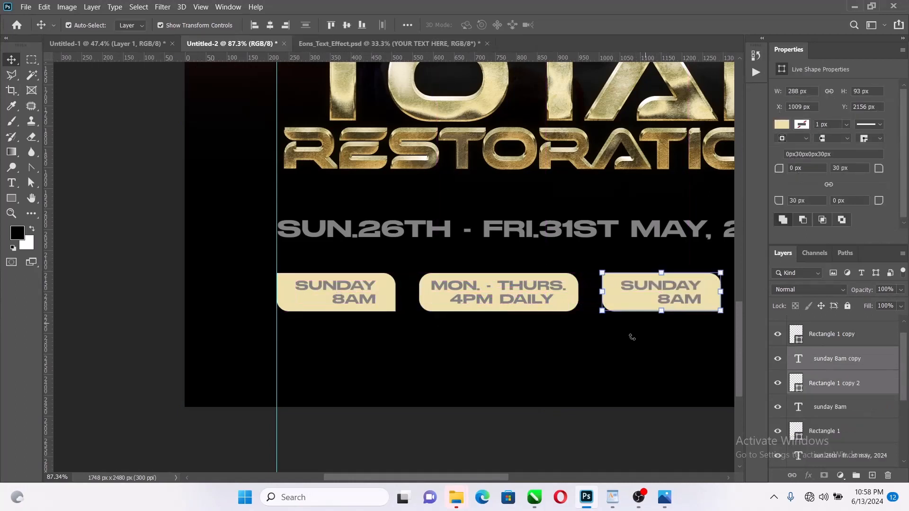
left_click(663, 322)
Switch to WordPad, copy the line "friday 9pm (vigil)" from the event notes, and return to Photoshop
scroll(667, 298, "up", 1)
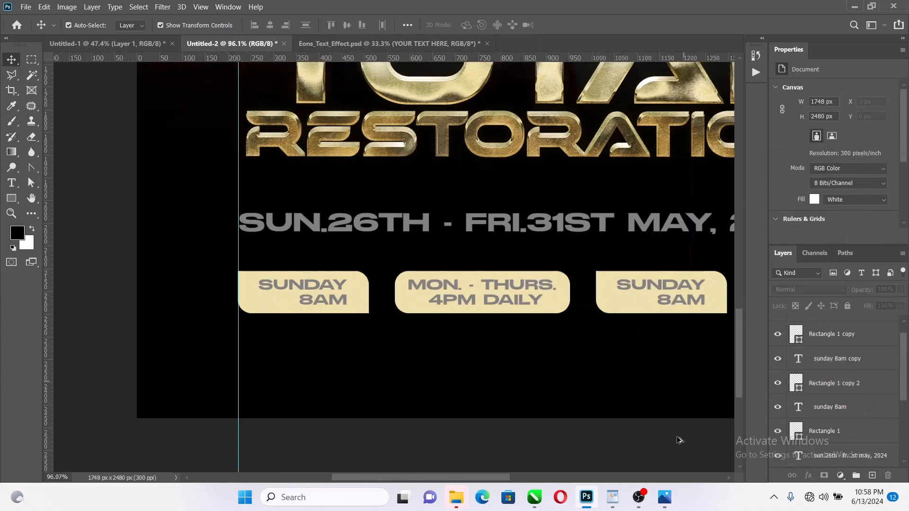
left_click(613, 497)
scroll(400, 356, "down", 3)
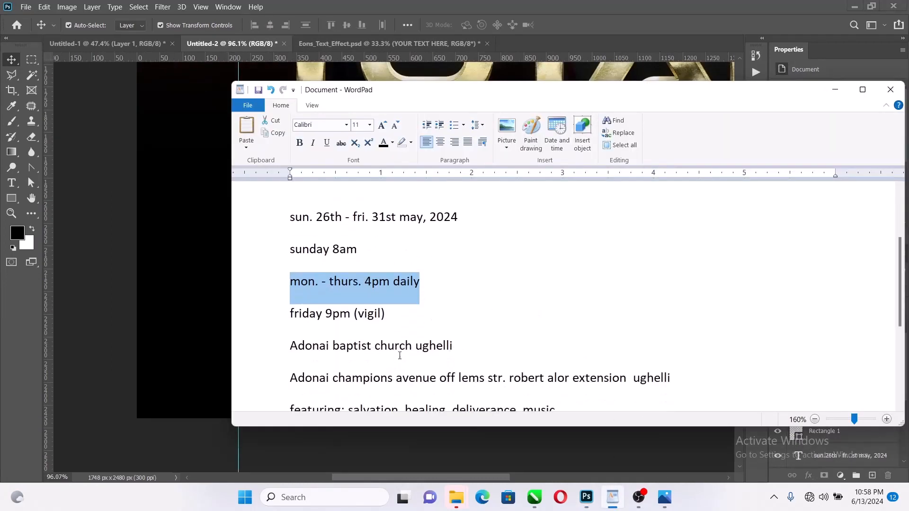
left_click(282, 314)
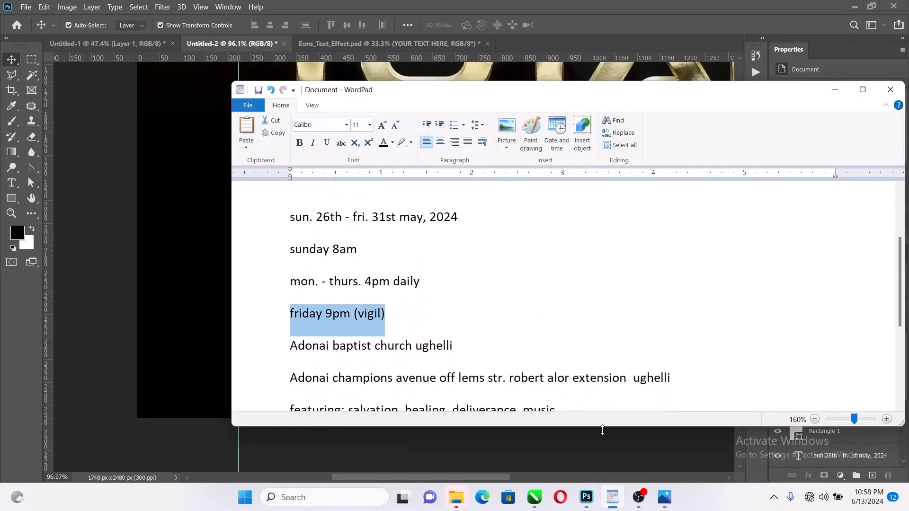
left_click(613, 497)
Replace the third box's SUNDAY 8AM text with FRIDAY 9PM (VIGIL), broken into two lines after FRIDAY without a trailing space
left_click(664, 298)
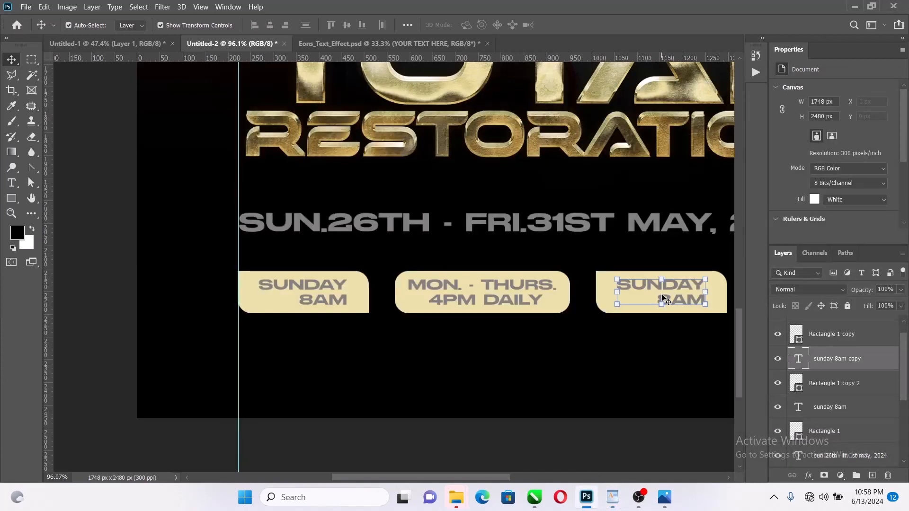
double_click(664, 298)
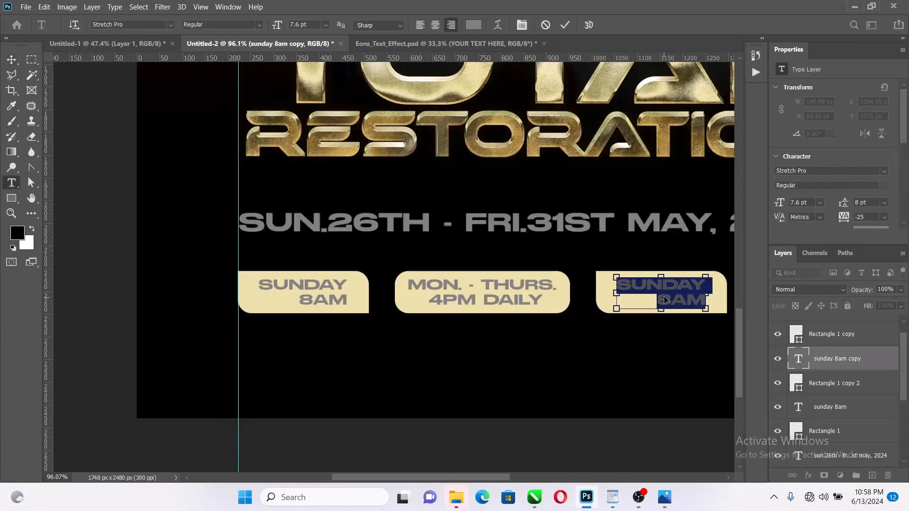
type("FRIDAY 9PM (VIGIL)")
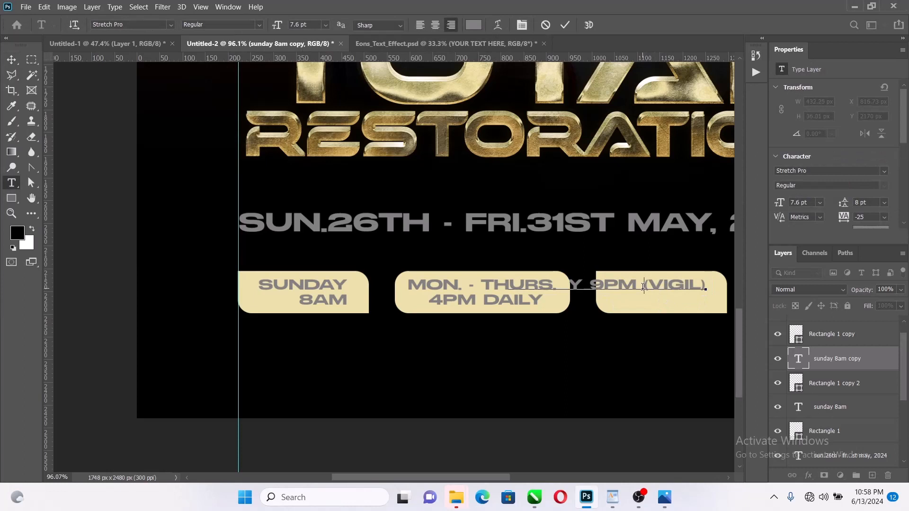
left_click(591, 284)
key("Return")
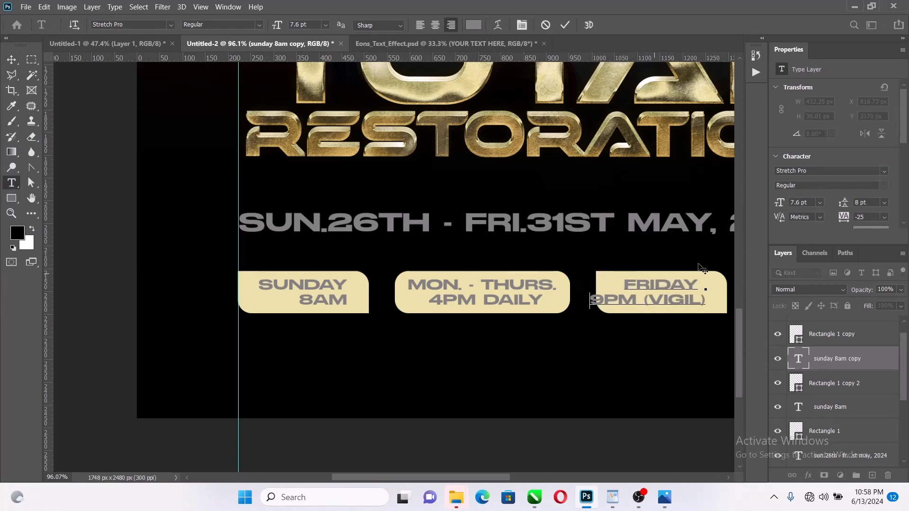
left_click_drag(698, 285, 712, 285)
key("BackSpace")
Left-align the FRIDAY 9PM (VIGIL) text and move it back over the third gold rectangle, at about X 1009 px
key("ctrl+a")
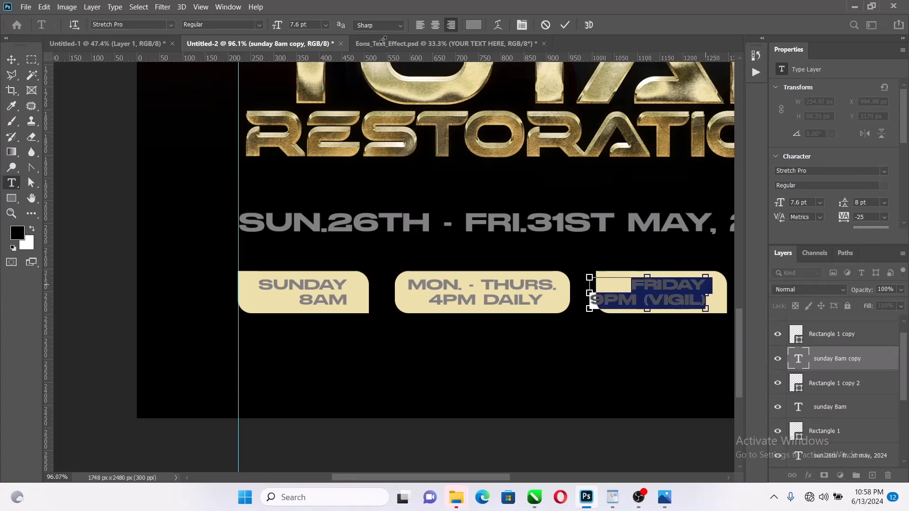
left_click(565, 25)
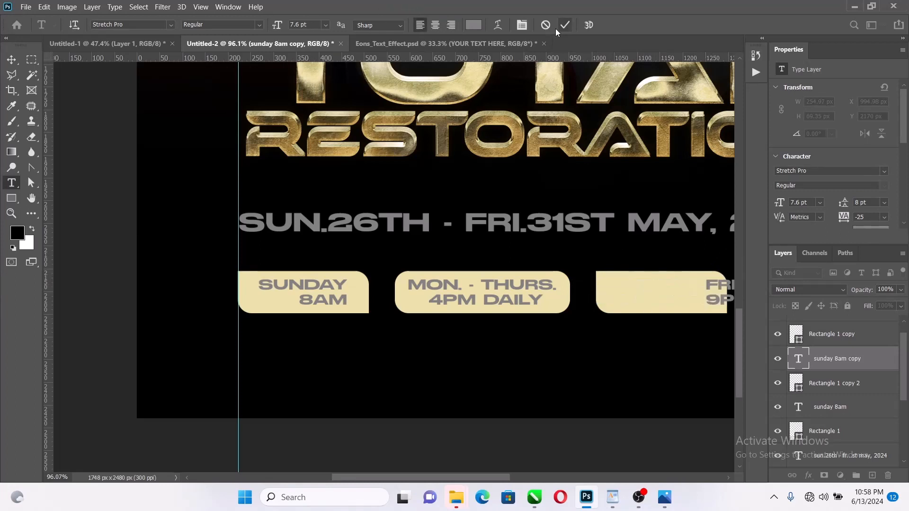
left_click(11, 59)
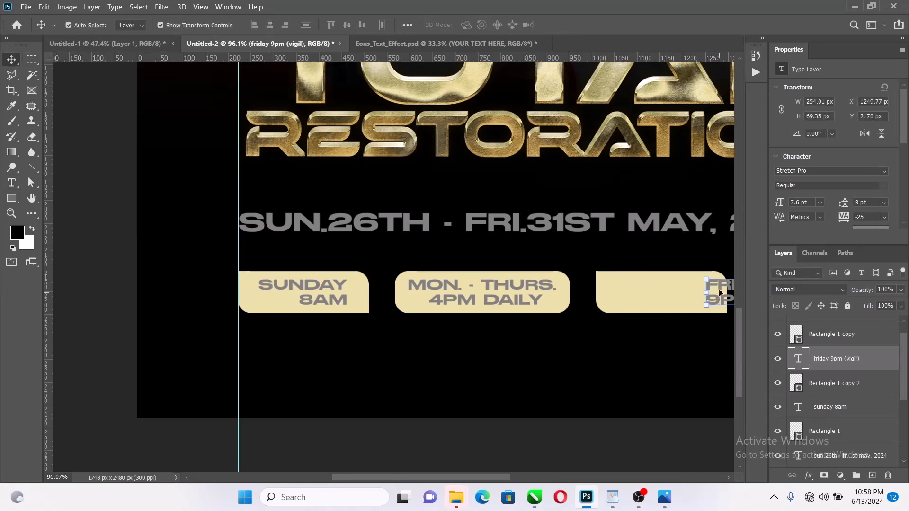
left_click_drag(714, 289, 601, 291)
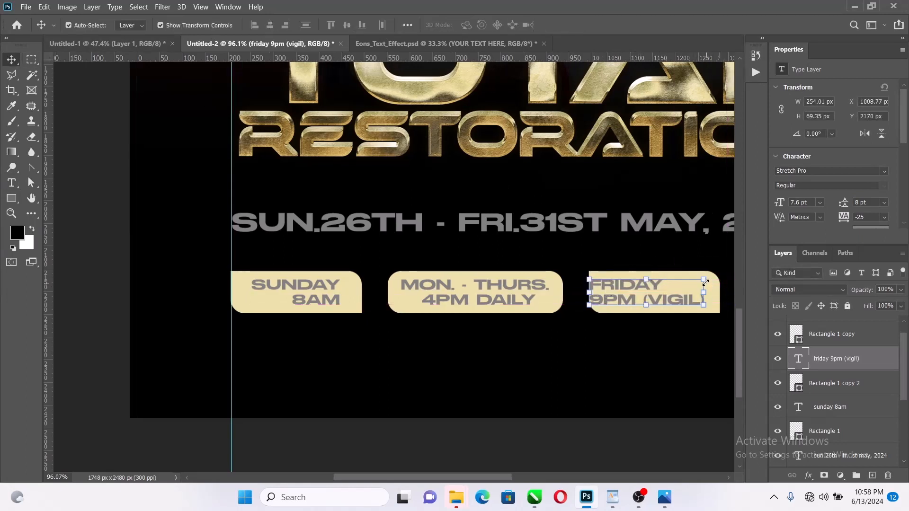
Align the centres of the FRIDAY 9PM (VIGIL) text and the third gold rectangle
left_click(833, 383, "ctrl")
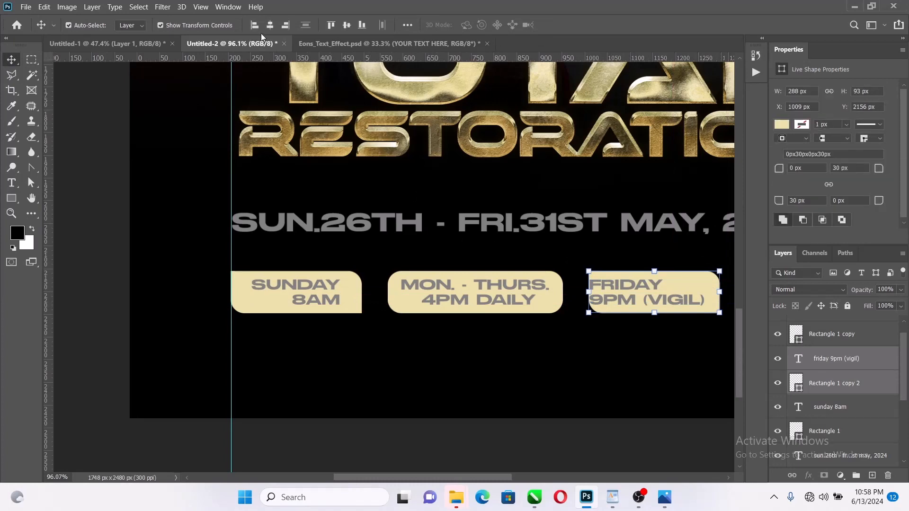
left_click(270, 25)
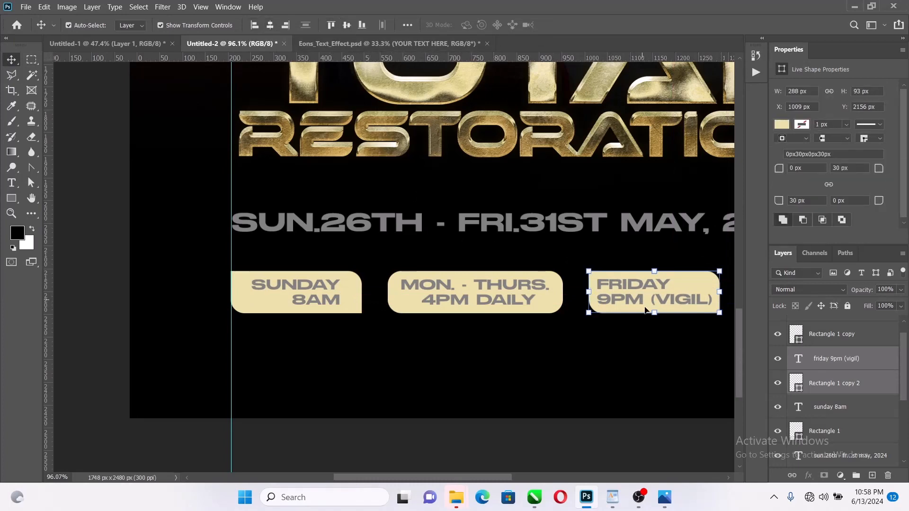
left_click(640, 341)
Widen the FRIDAY gold rectangle to about 306 px, keeping its left edge and height
scroll(637, 314, "down", 3)
scroll(681, 322, "up", 3)
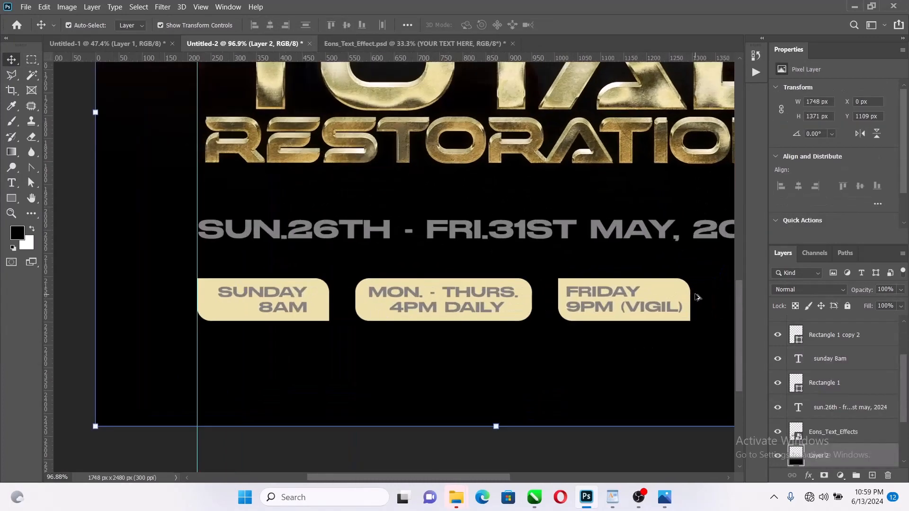
left_click(692, 300)
left_click_drag(692, 300, 700, 300)
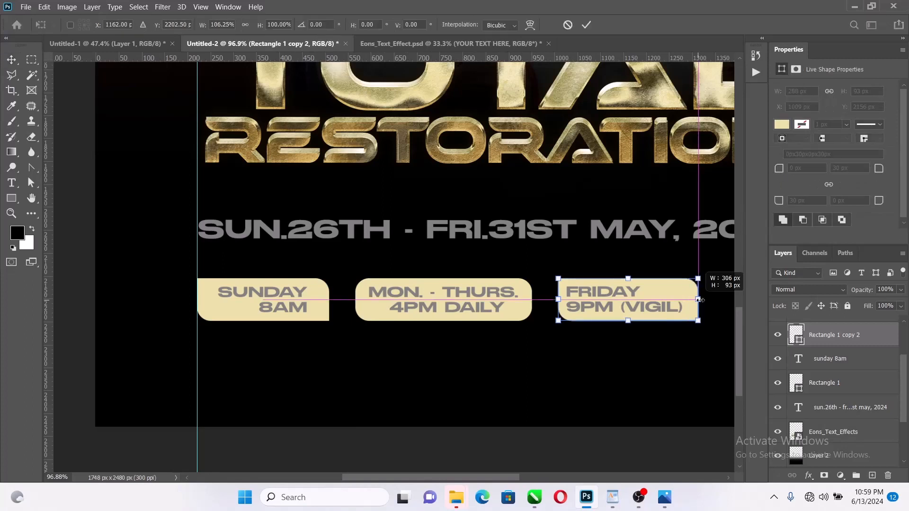
left_click(587, 25)
left_click(814, 358, "ctrl")
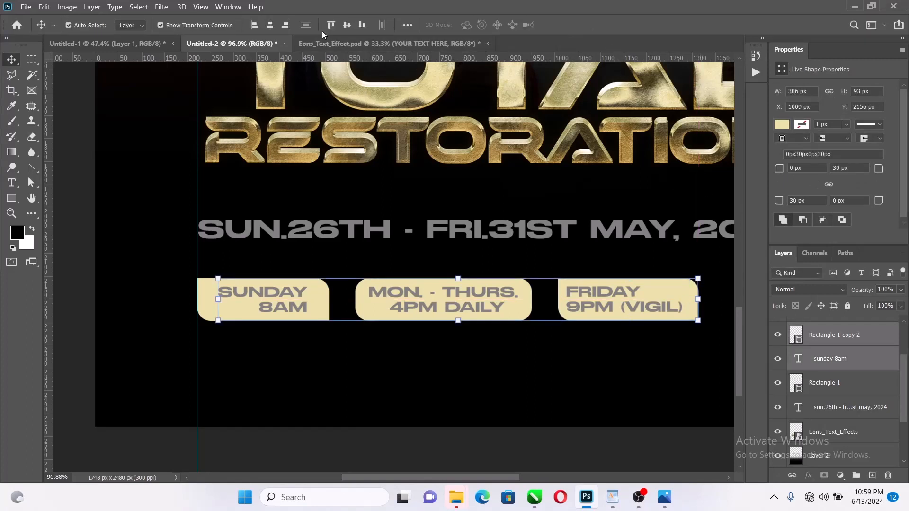
left_click(275, 23)
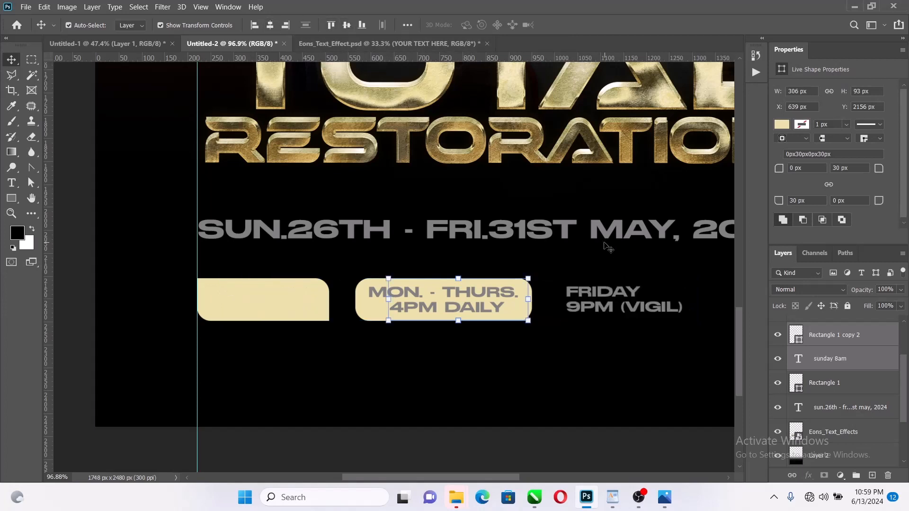
key("ctrl+z")
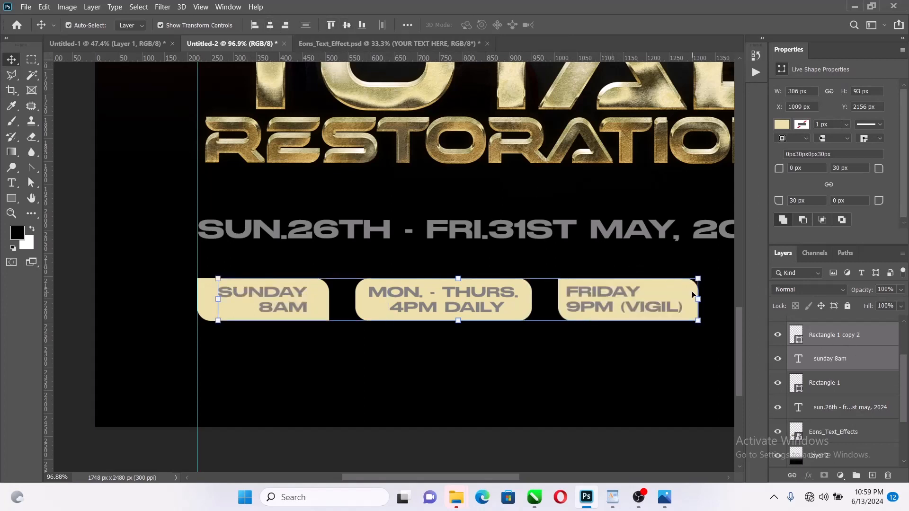
Centre the FRIDAY 9PM (VIGIL) text horizontally within the widened third gold rectangle
left_click(679, 298)
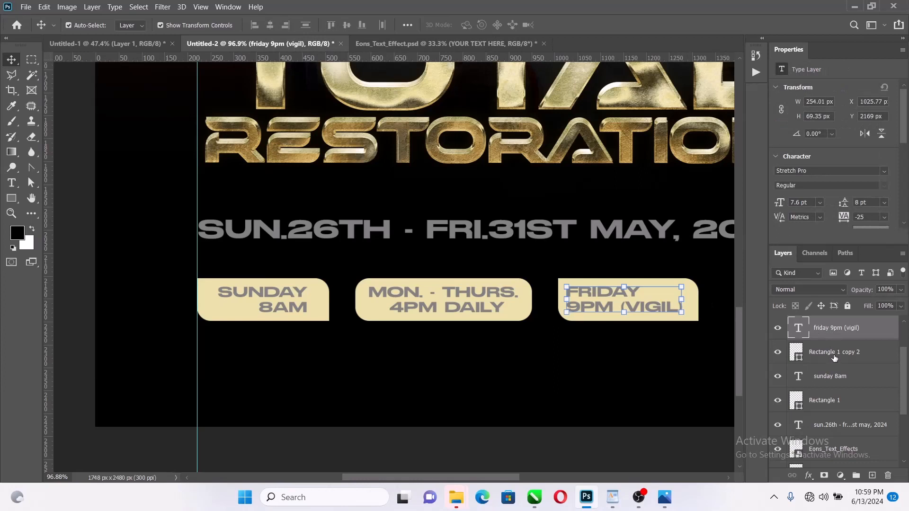
scroll(834, 358, "up", 2)
scroll(694, 311, "up", 3)
left_click(639, 263)
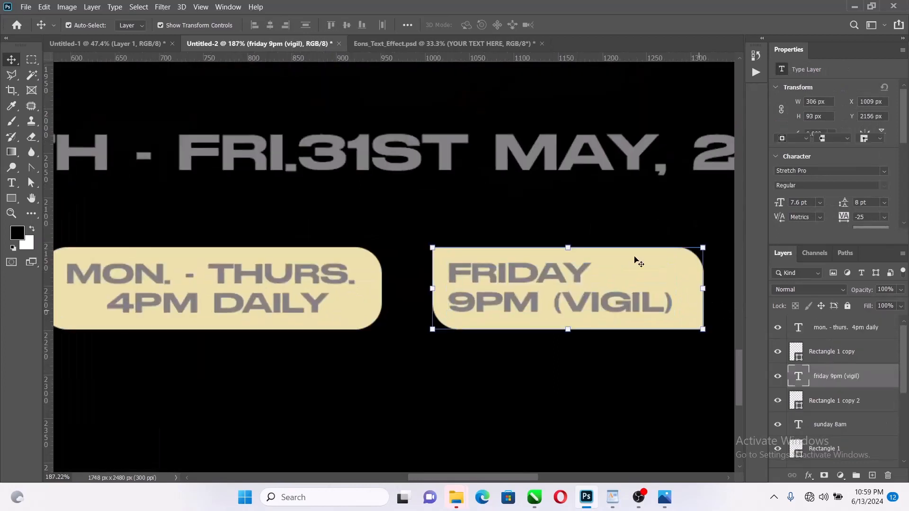
left_click(269, 26)
scroll(558, 223, "down", 3)
scroll(558, 223, "down", 3)
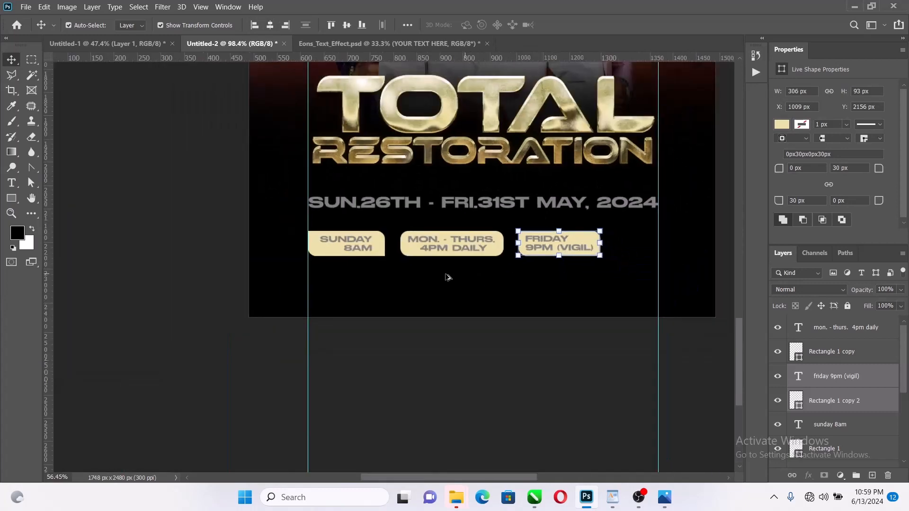
Scale all three service-time texts and their gold rectangles together proportionally to about 119.6%, spanning the row from the first to the second vertical guide
scroll(444, 272, "up", 2)
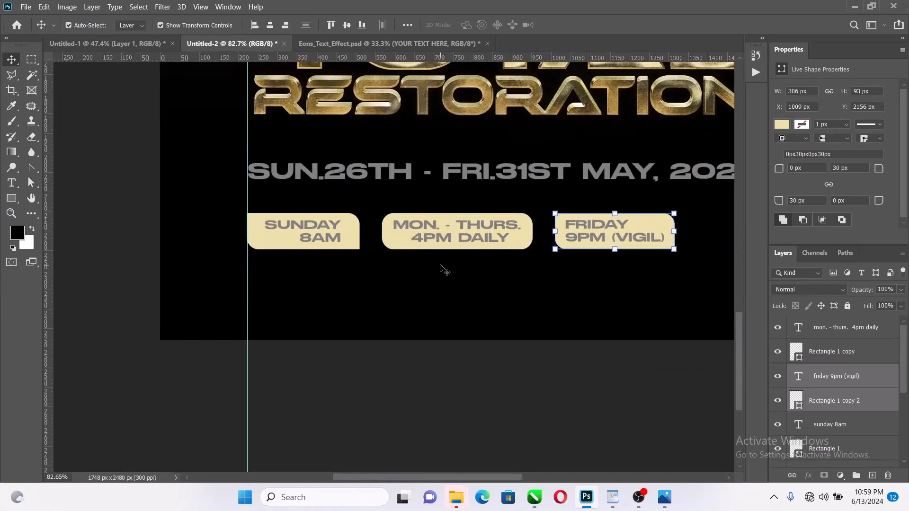
scroll(905, 353, "down", 2)
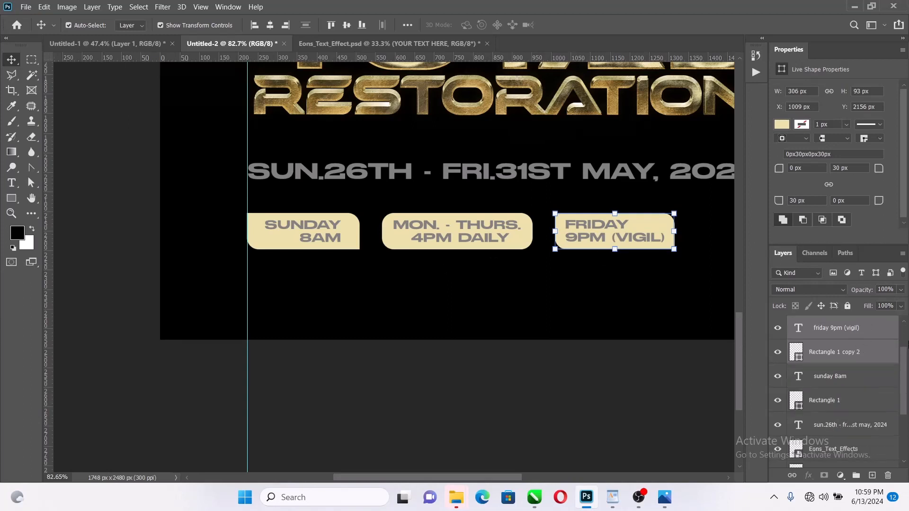
left_click(852, 397)
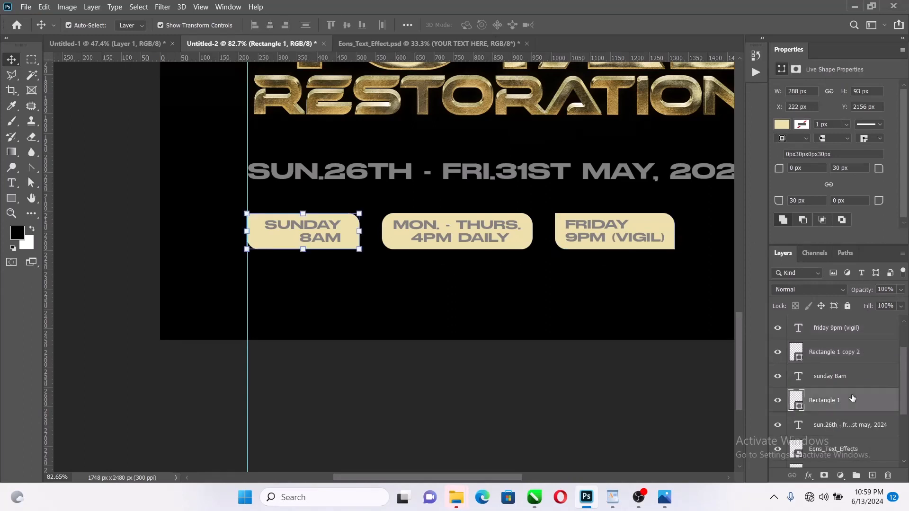
scroll(857, 383, "up", 2)
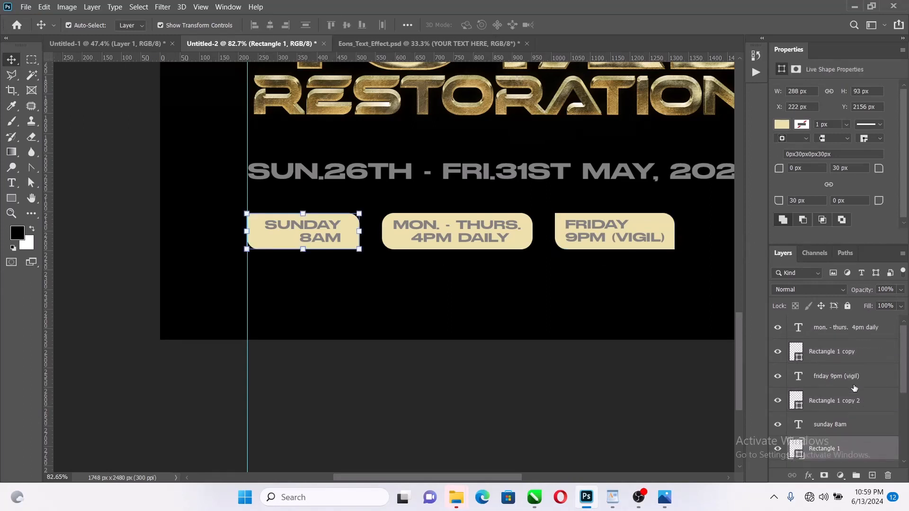
left_click(854, 332, "shift")
key("ctrl+t")
scroll(574, 309, "down", 3)
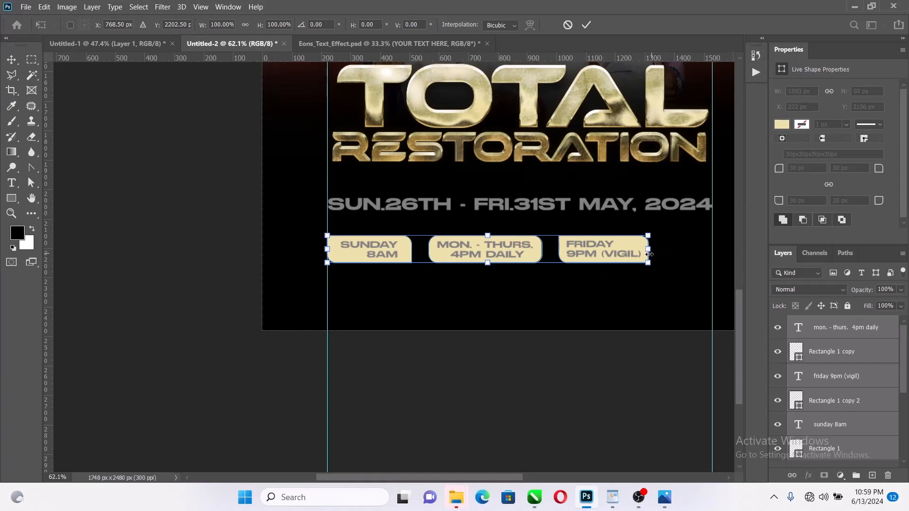
left_click_drag(653, 250, 708, 251)
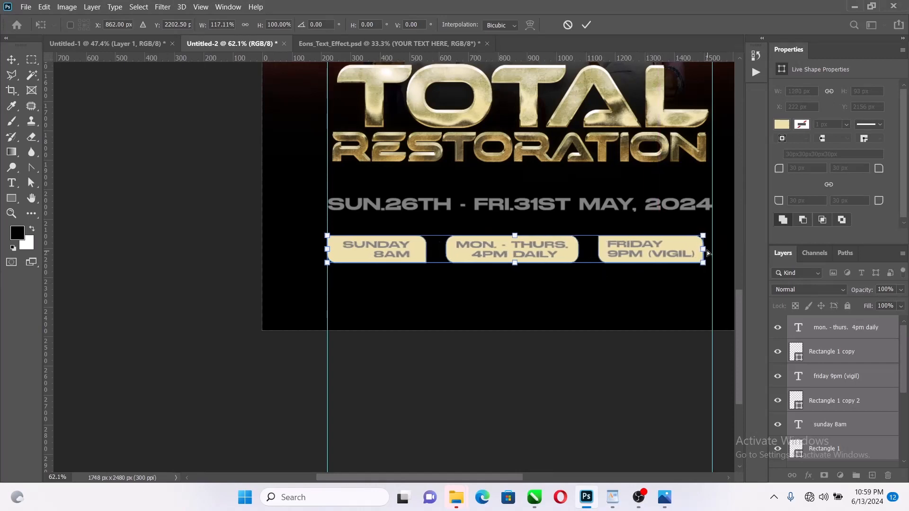
key("ctrl+z")
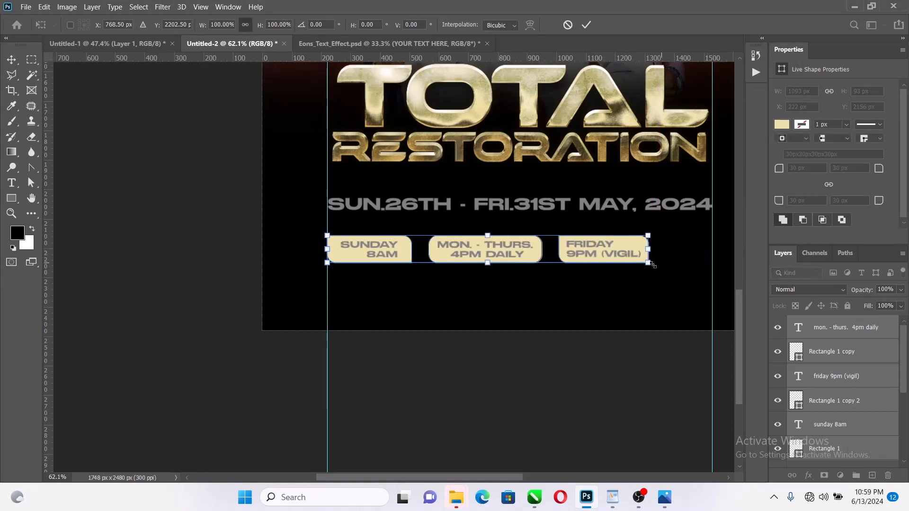
left_click_drag(649, 263, 714, 288)
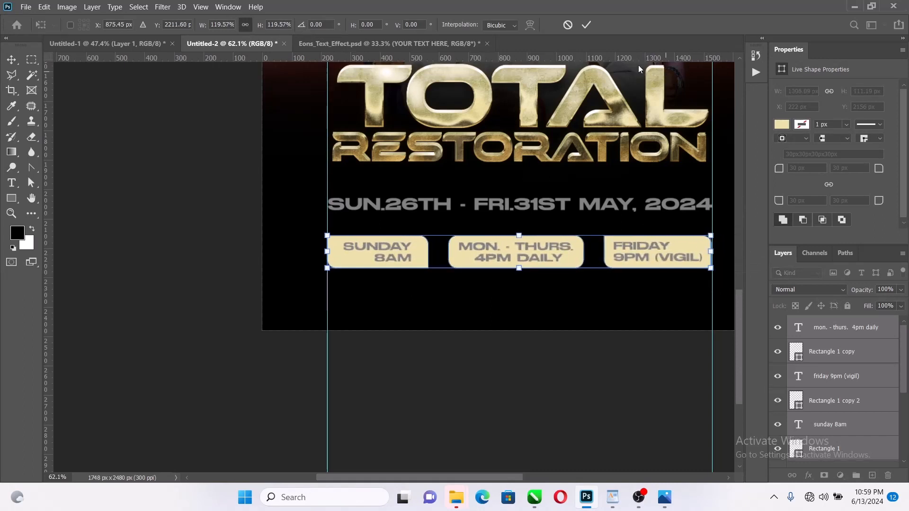
left_click(587, 25)
Change the colour of the SUNDAY, MON. - THURS. and FRIDAY texts in the gold boxes to black
scroll(564, 365, "up", 3)
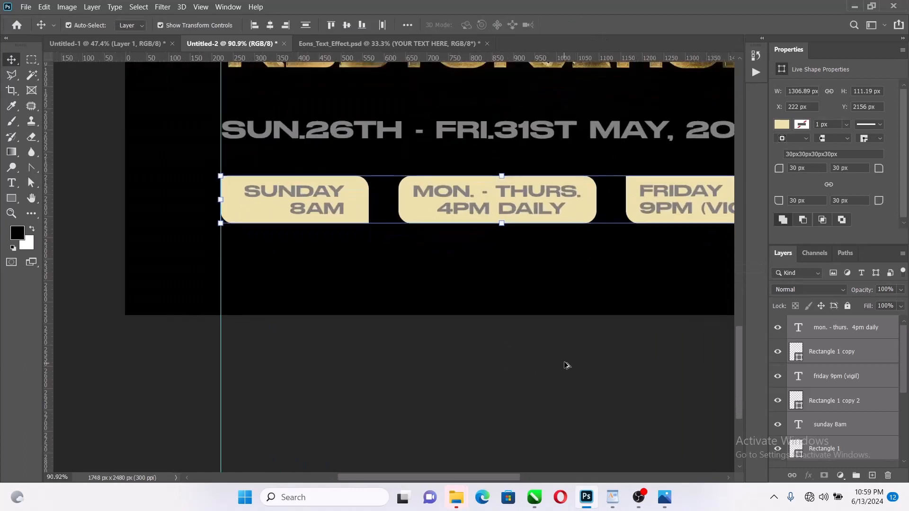
left_click(632, 282)
left_click(675, 194)
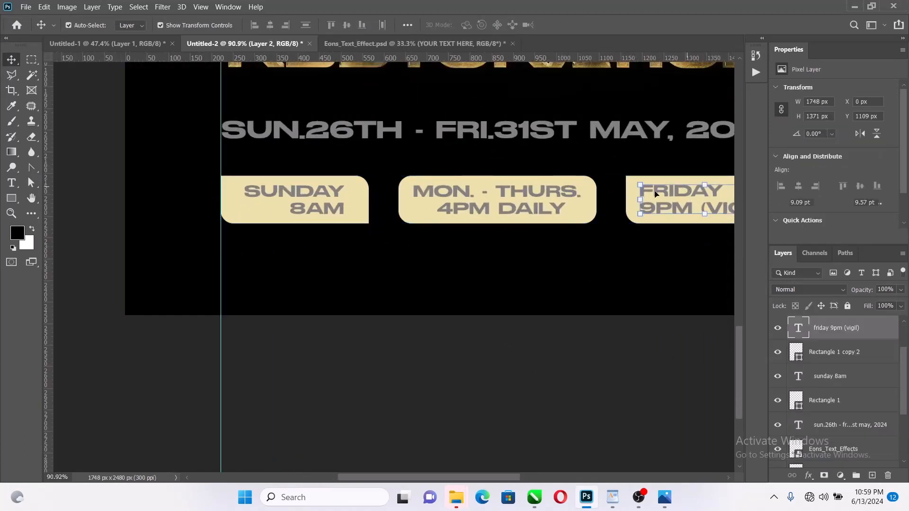
left_click(568, 197, "shift")
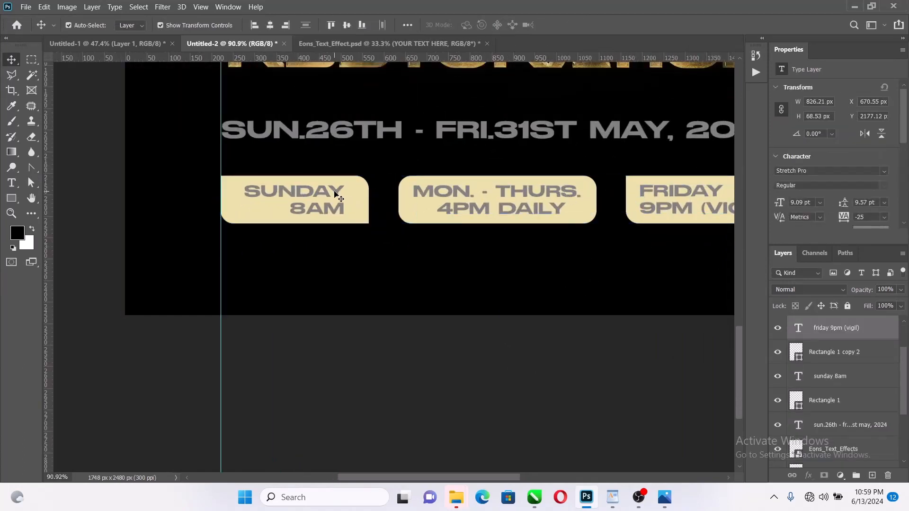
left_click(346, 190, "shift")
scroll(858, 147, "down", 3)
left_click(871, 174)
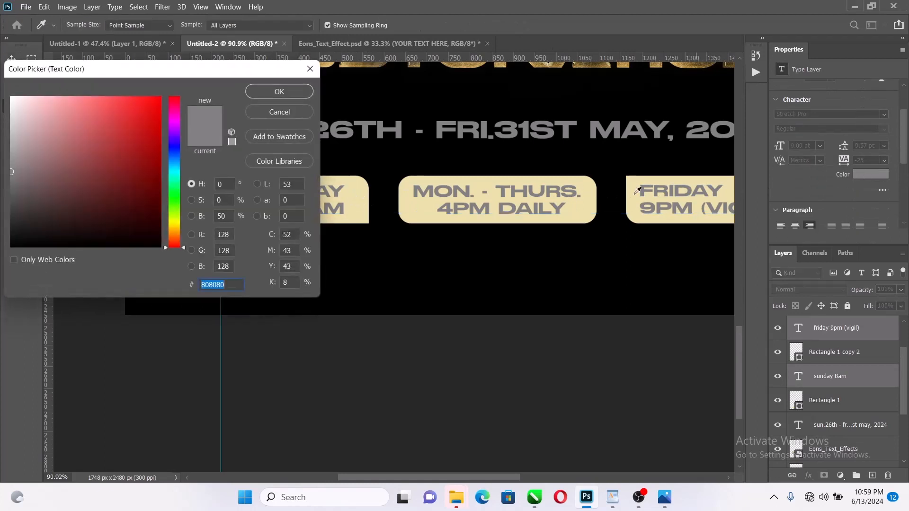
left_click(146, 197)
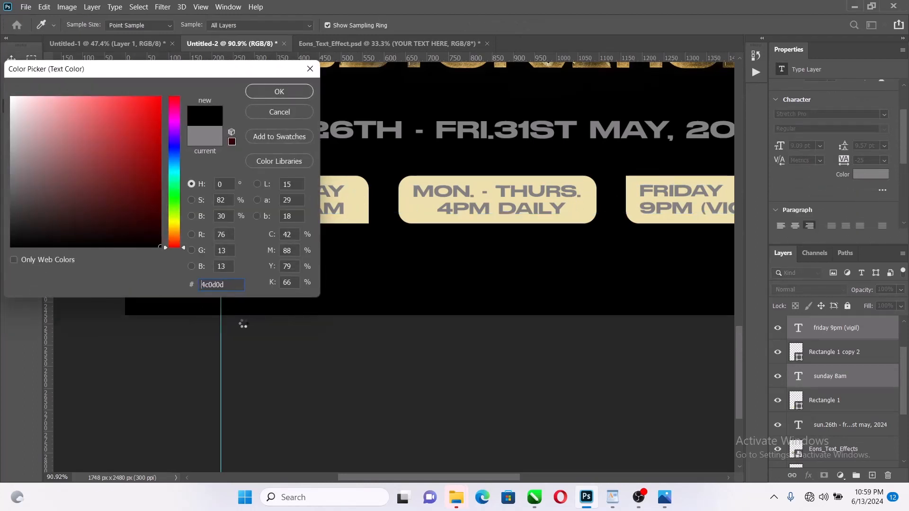
left_click(265, 91)
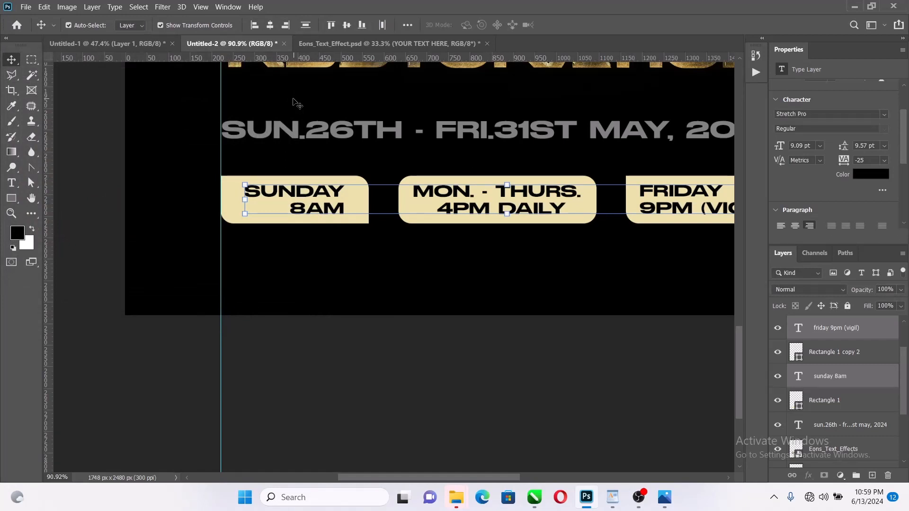
Group the three service-time texts together with their gold rectangles
scroll(320, 151, "down", 7)
scroll(425, 172, "up", 3)
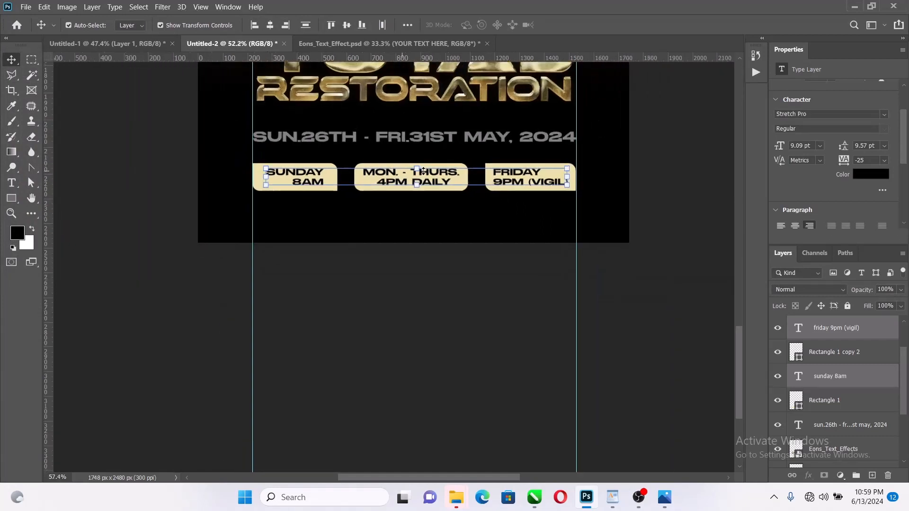
left_click(840, 358)
scroll(840, 358, "up", 2)
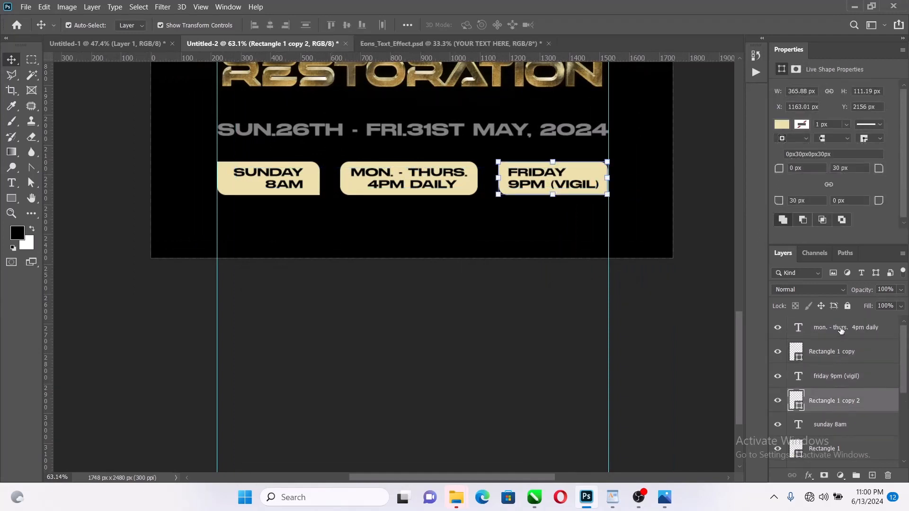
left_click(840, 330)
scroll(850, 360, "down", 5)
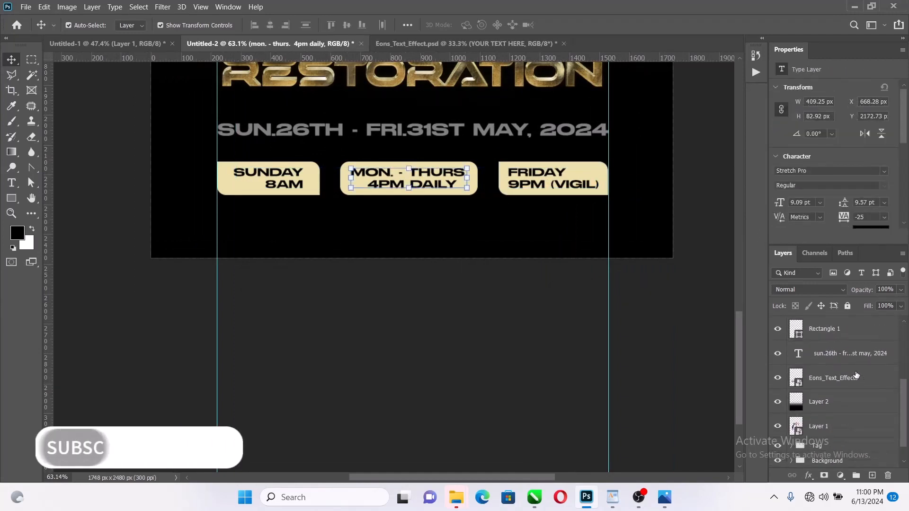
left_click(858, 330)
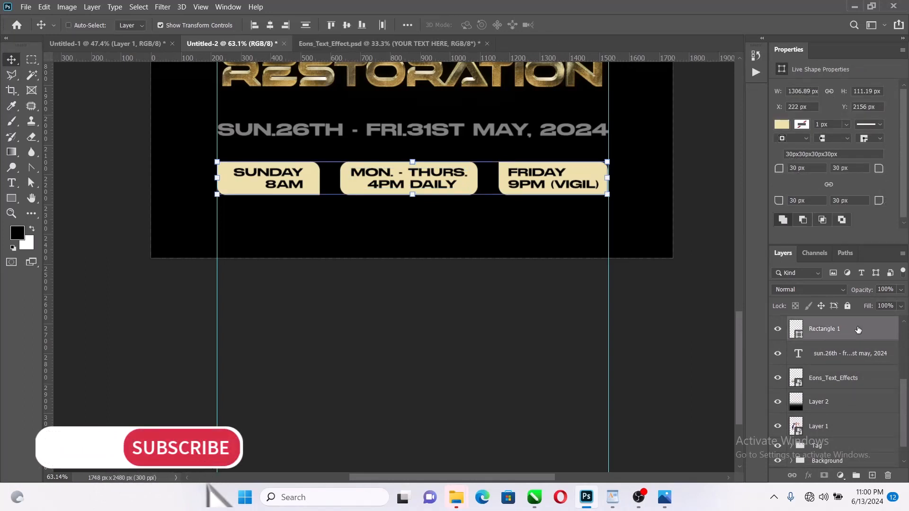
key("ctrl+g")
Rename the new service-time group as Date
double_click(824, 323)
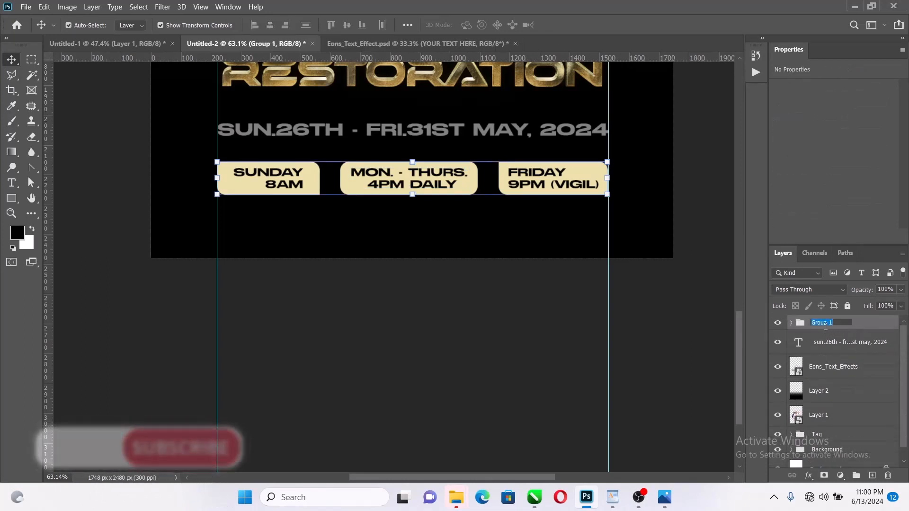
type("T")
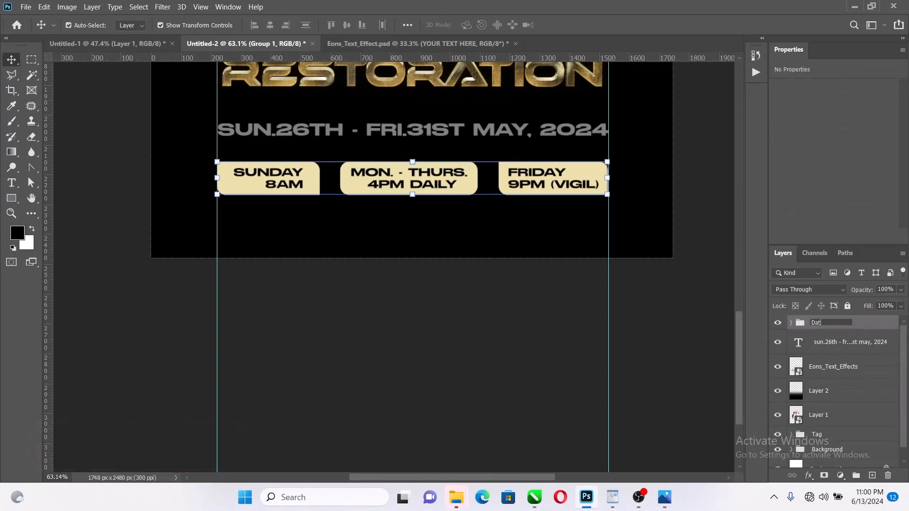
type("ate")
key("Return")
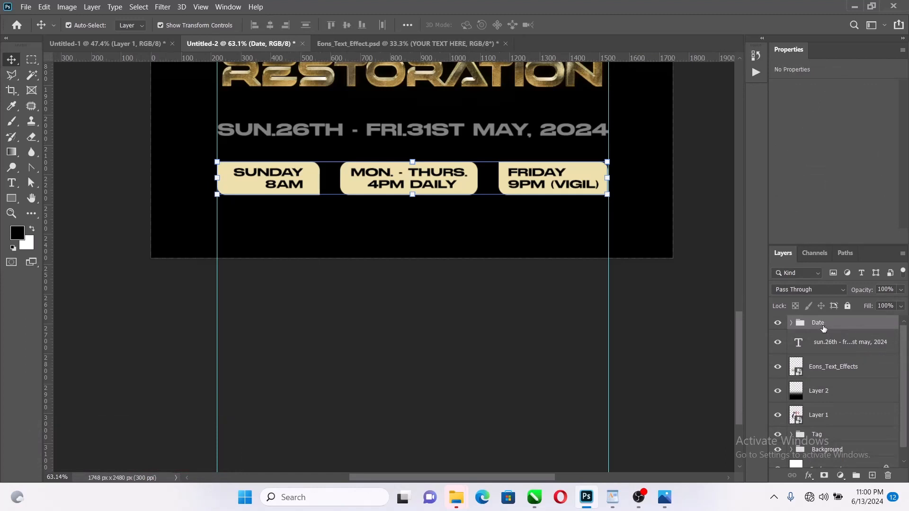
Rename the service-time group as Time
double_click(824, 323)
type("Time")
key("Return")
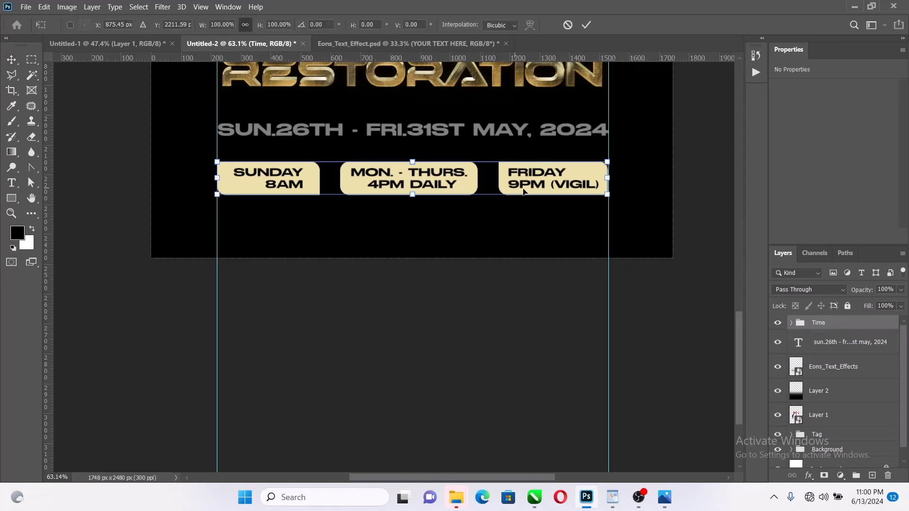
Move the Time group up about 52 px, just beneath the date line, and deselect it
left_click_drag(528, 193, 532, 177)
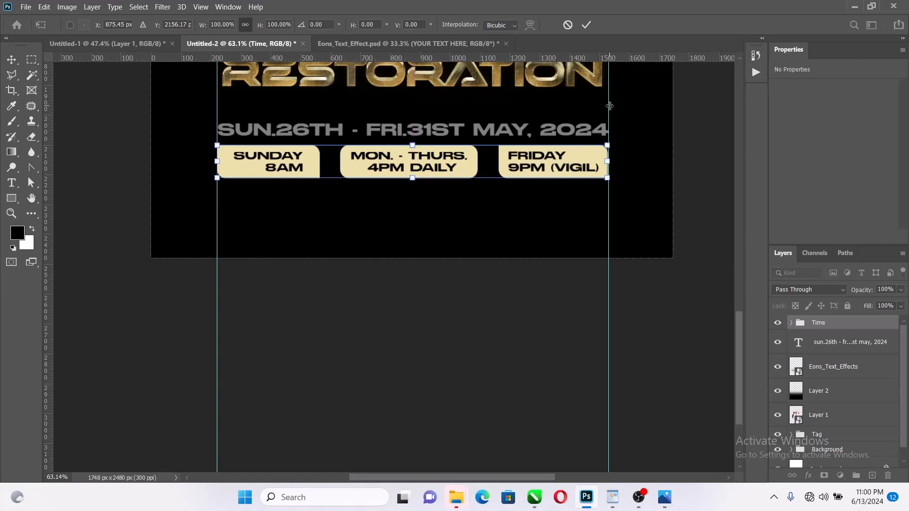
key("Return")
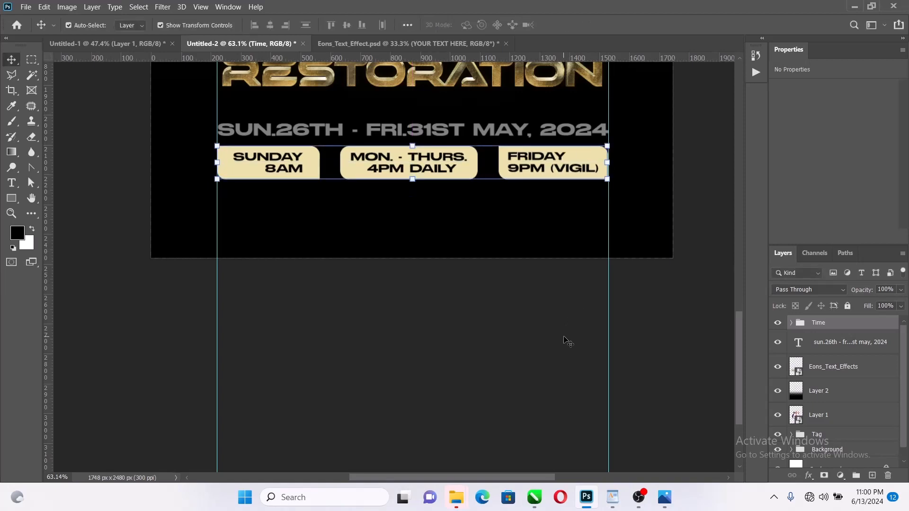
left_click(569, 341)
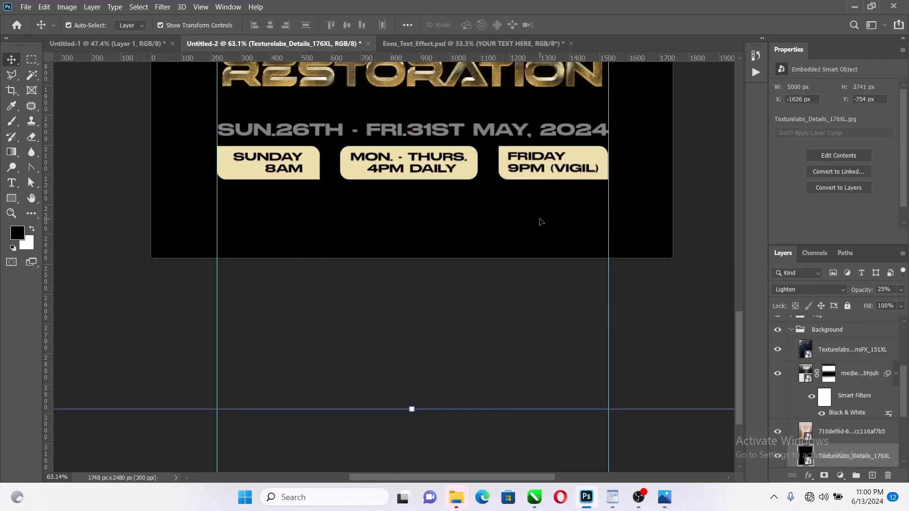
Move the date line and the Time group down together by about 86 px
scroll(535, 225, "up", 3)
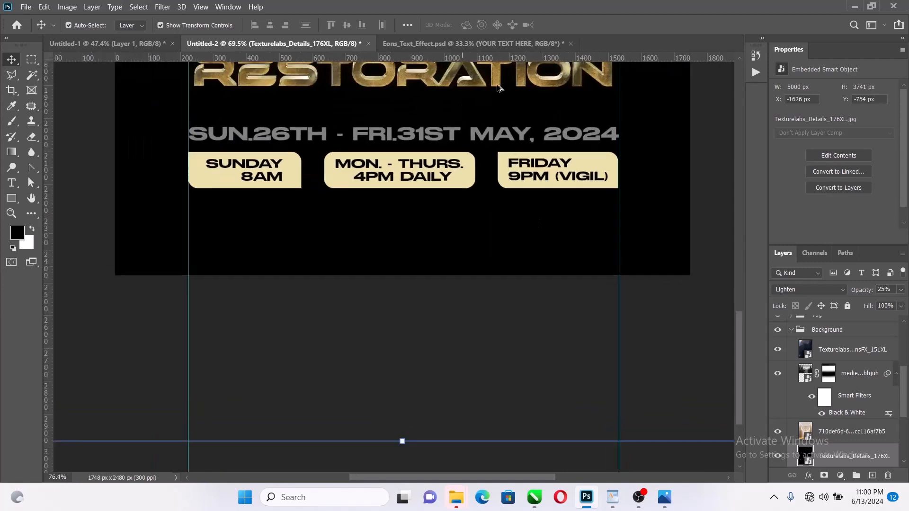
left_click(513, 145)
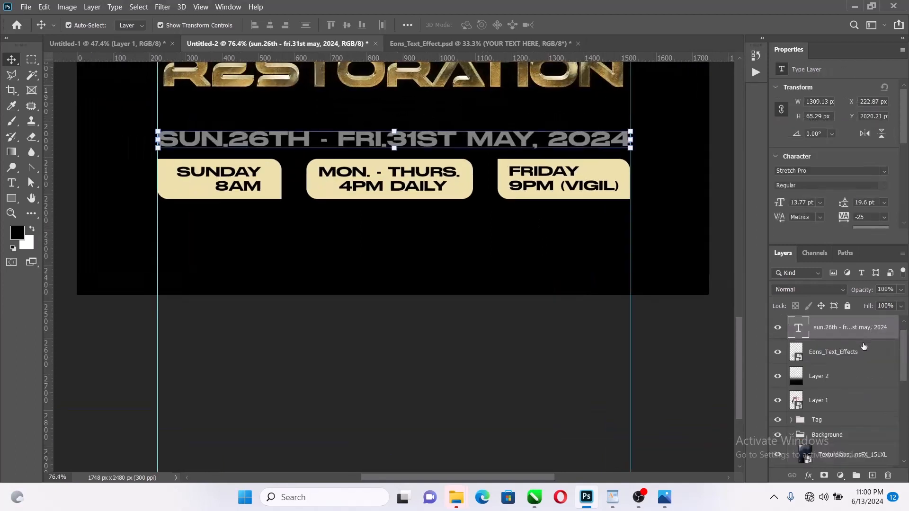
scroll(857, 327, "up", 1)
left_click(860, 326, "ctrl")
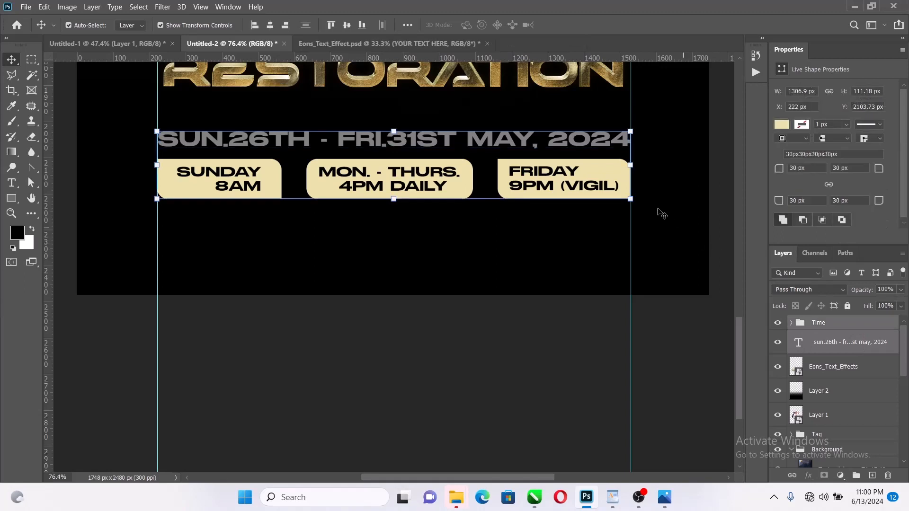
key("ctrl+t")
left_click_drag(590, 173, 585, 204)
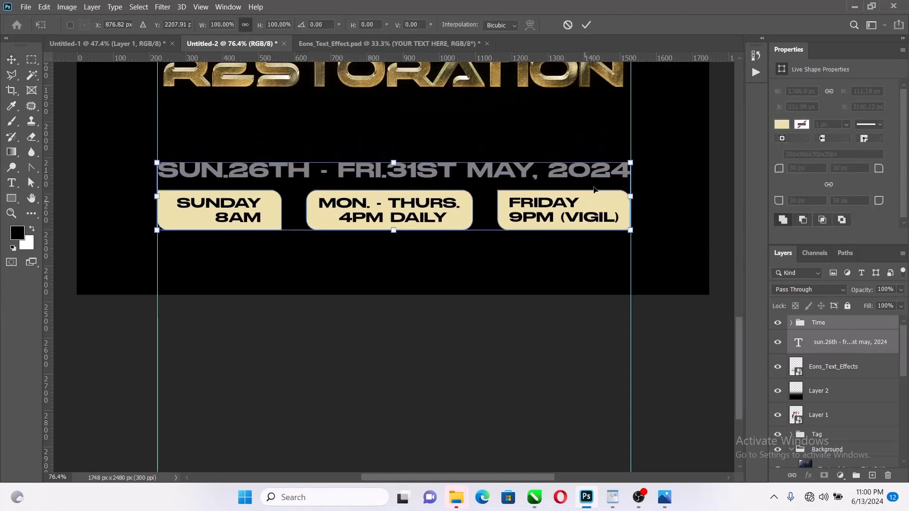
left_click(586, 24)
Draw a gold rectangle about 1310 by 61 px between the vertical guides, above the date line
left_click(6, 199)
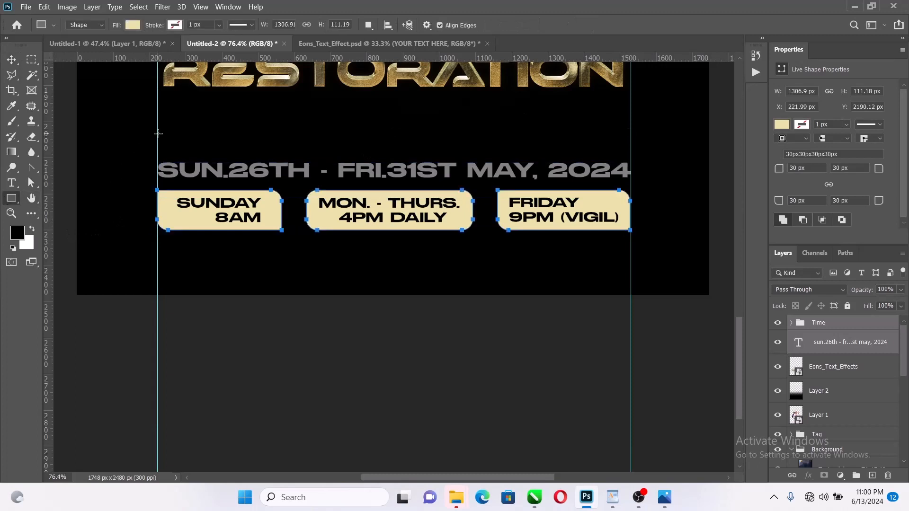
left_click_drag(158, 132, 628, 154)
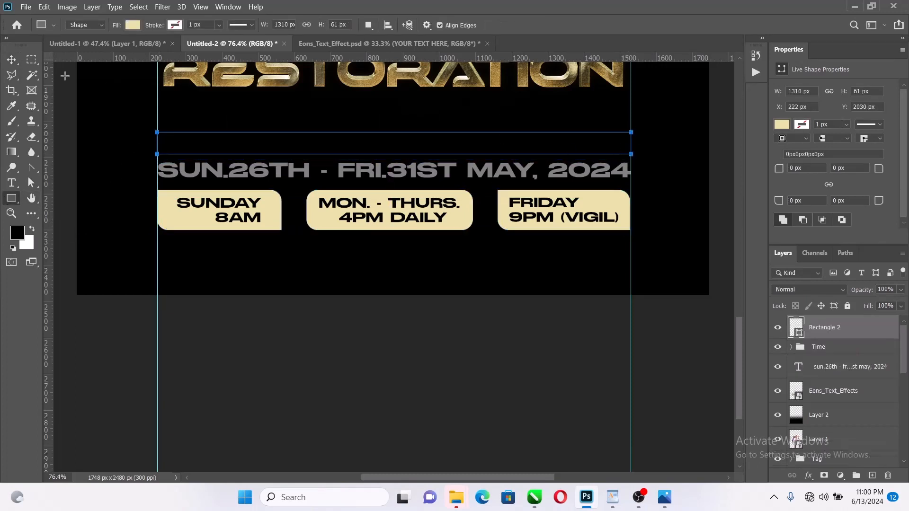
left_click(9, 59)
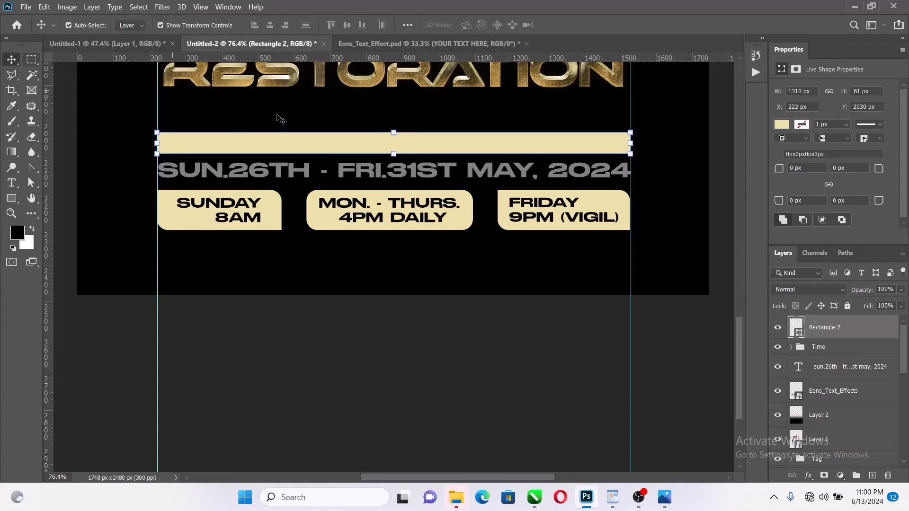
Stretch the new gold bar to 77 px high and move it up to Y 1986 px
left_click(395, 131)
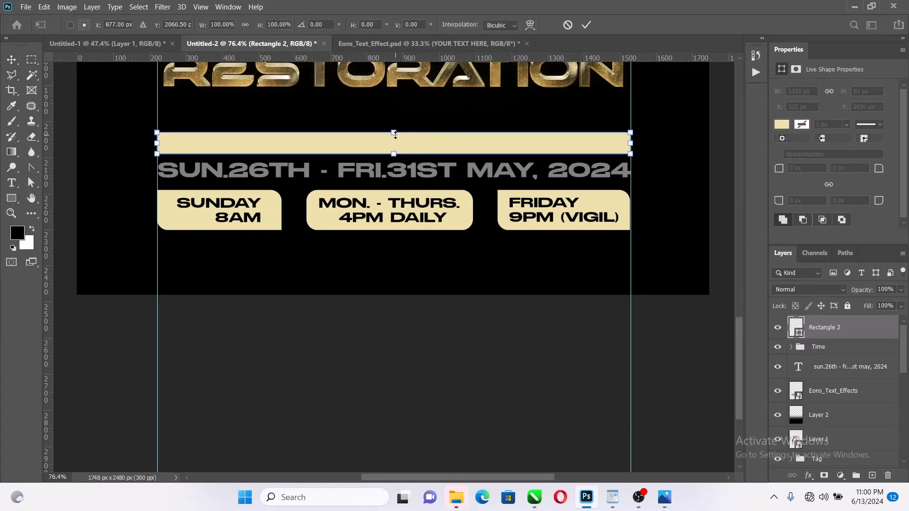
left_click_drag(395, 135, 396, 126)
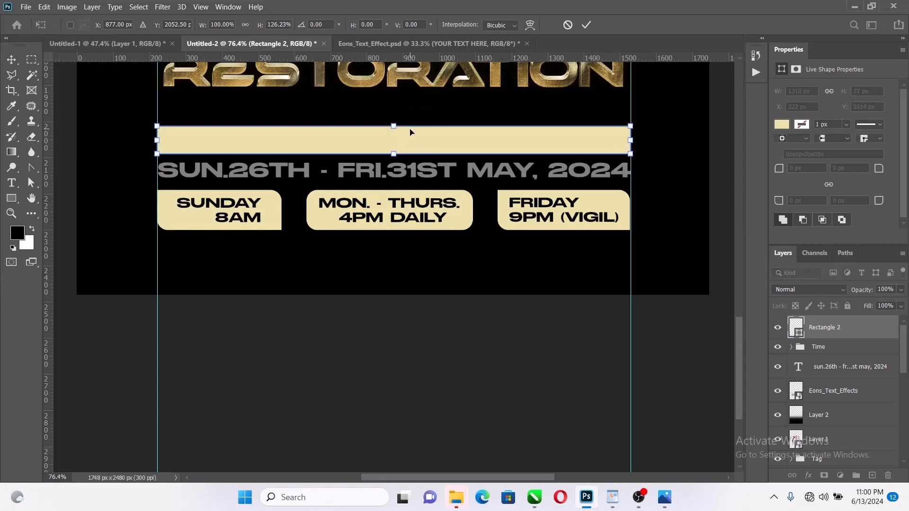
key("Up")
key("Up")
key("Up")
key("Up")
key("Up")
key("Up")
key("Up")
key("Up")
key("Up")
key("Up")
key("Up")
key("Up")
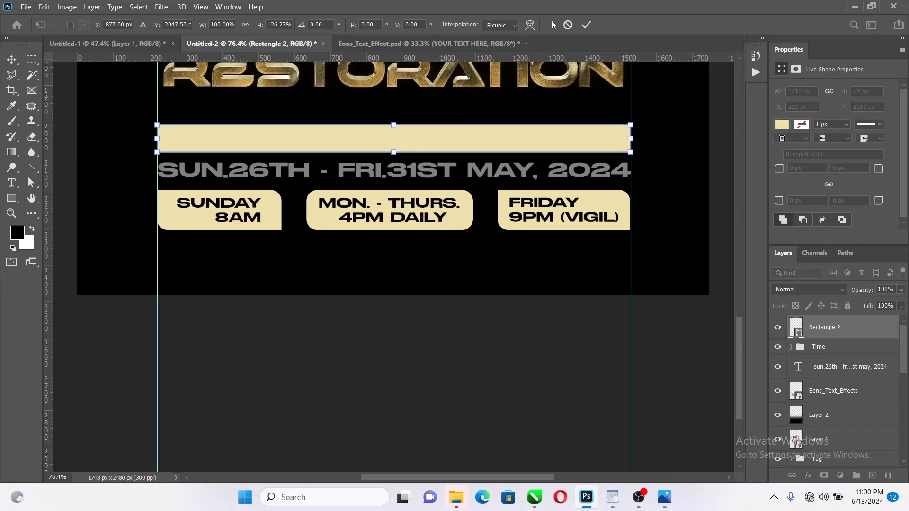
key("Return")
left_click_drag(512, 144, 513, 137)
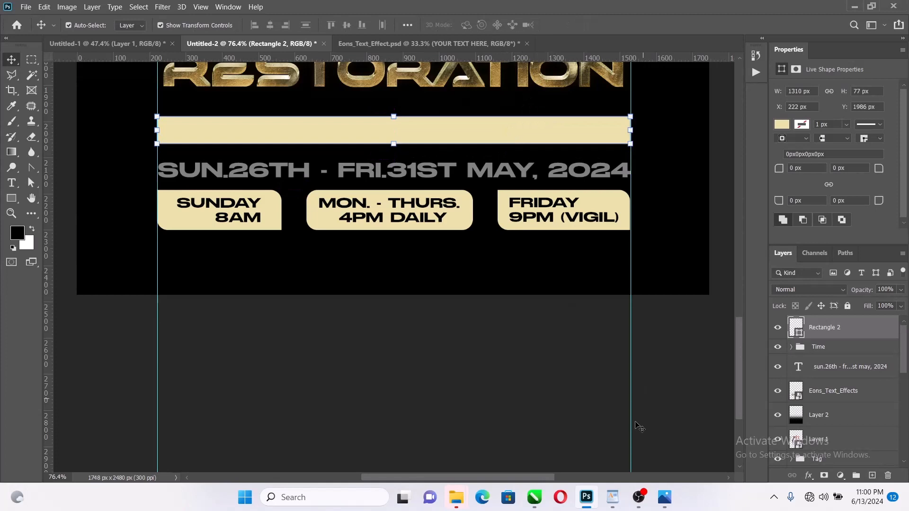
Switch to WordPad and copy the line "featuring: salvation, healing, deliverance, music...."
left_click(612, 497)
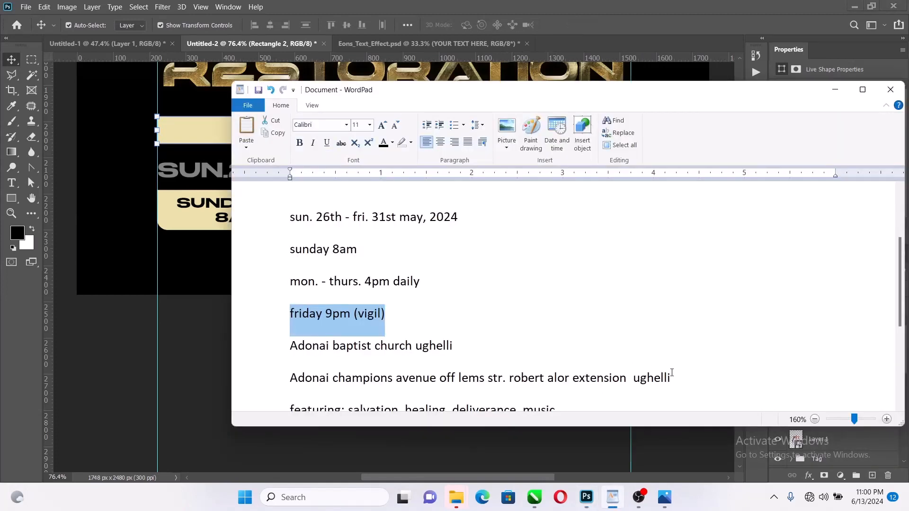
scroll(610, 360, "down", 1)
left_click_drag(570, 315, 320, 319)
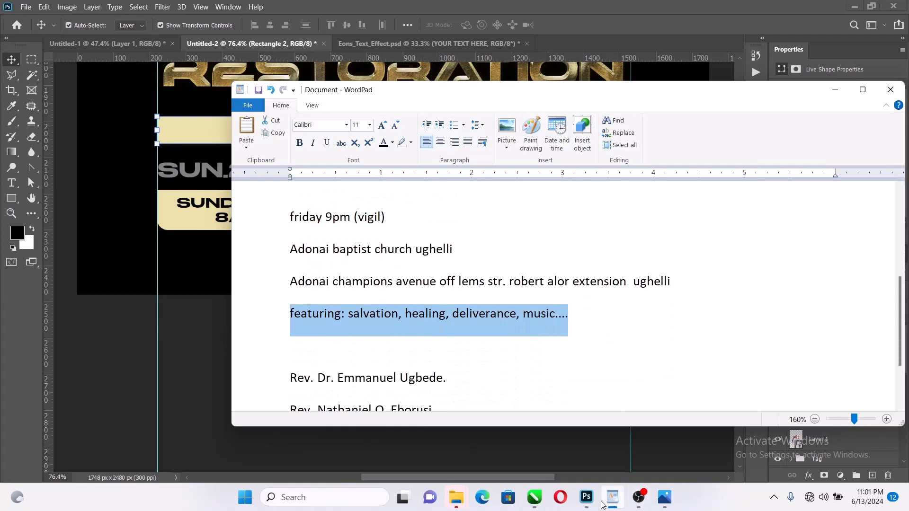
Return to Photoshop, paste the copied line as new text over the gold bar, and place its layer above the bar's layer
left_click(587, 497)
left_click(402, 178)
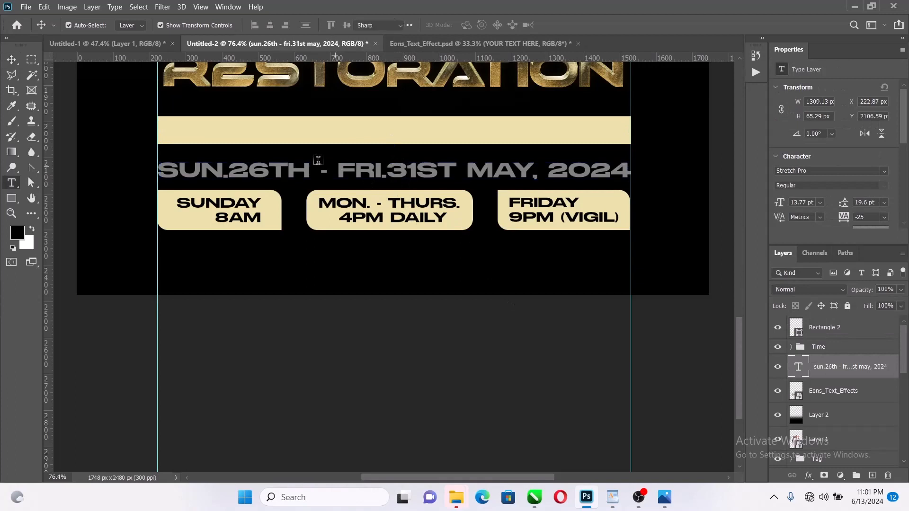
key("t")
left_click(277, 133)
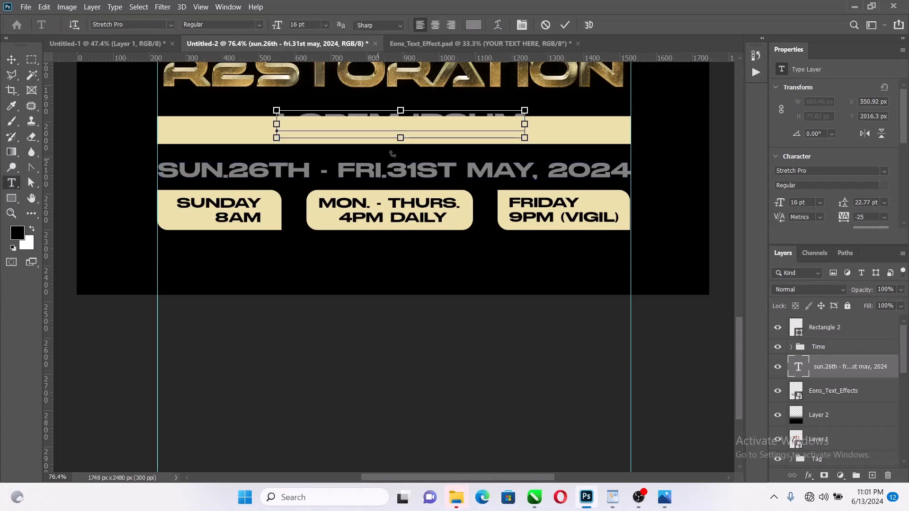
key("ctrl+v")
left_click(566, 26)
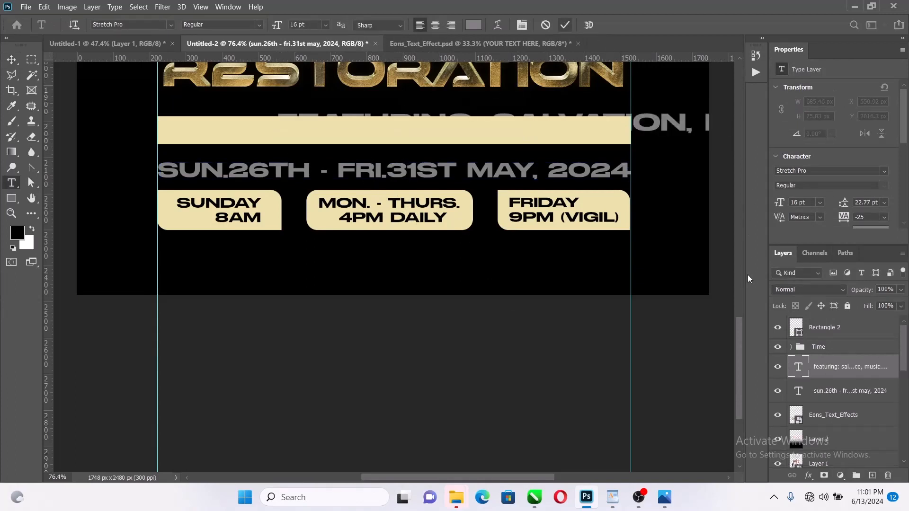
left_click_drag(826, 316, 826, 322)
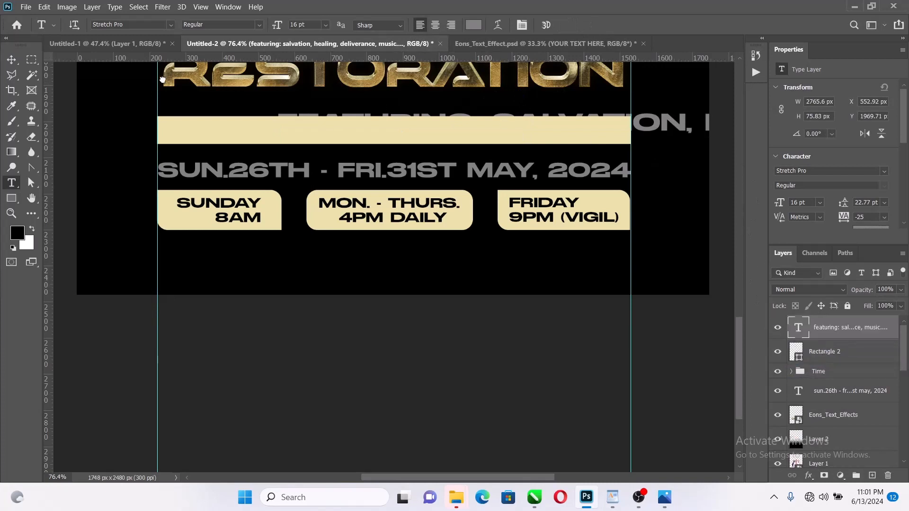
Shift the featuring text left over the gold bar and set its font size to 8 pt
key("v")
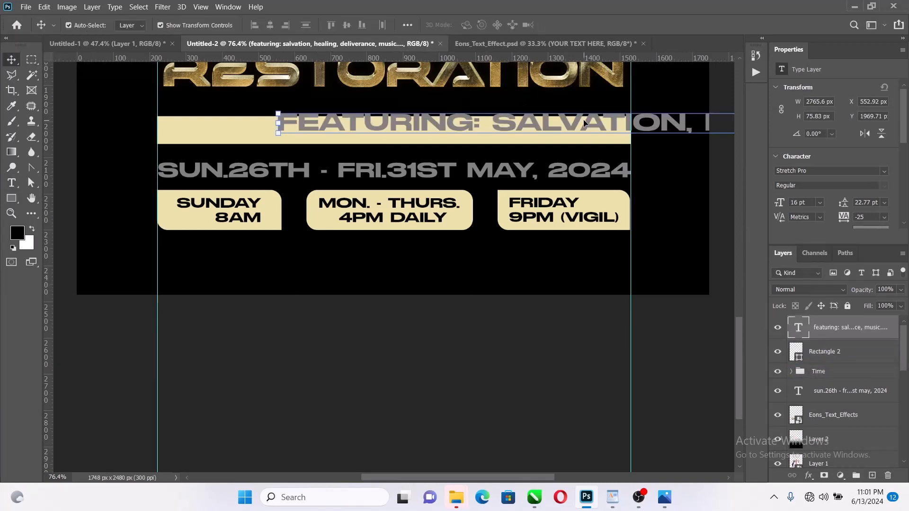
mouse_move(584, 123)
left_mouse_down()
mouse_move(530, 114)
mouse_move(530, 107)
mouse_move(509, 135)
left_mouse_up()
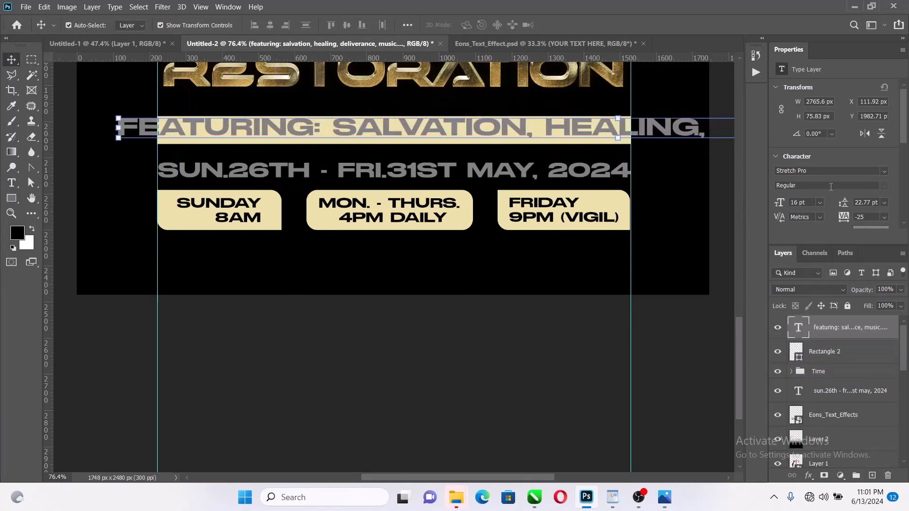
left_click(820, 202)
left_click(805, 231)
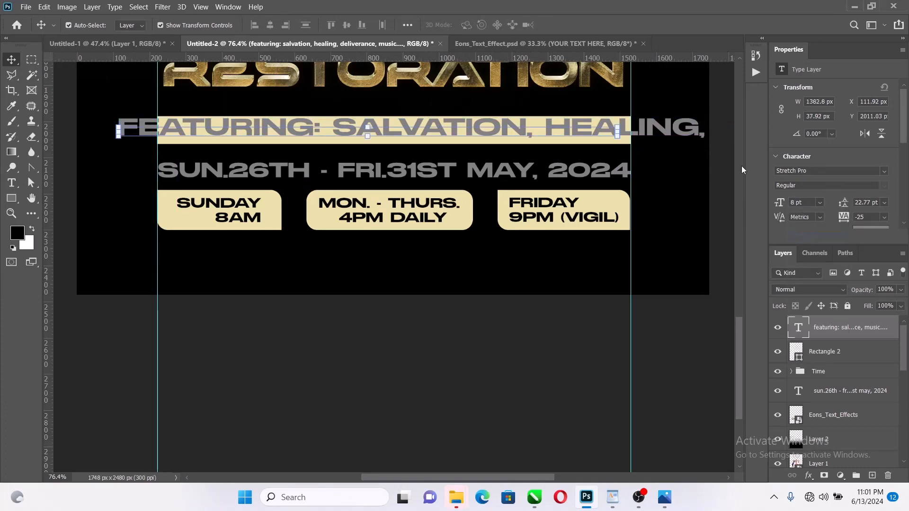
Scale the featuring text down proportionally to about 86.97%
left_click_drag(621, 129, 552, 134)
key("ctrl+z")
left_click(245, 25)
left_click(587, 26)
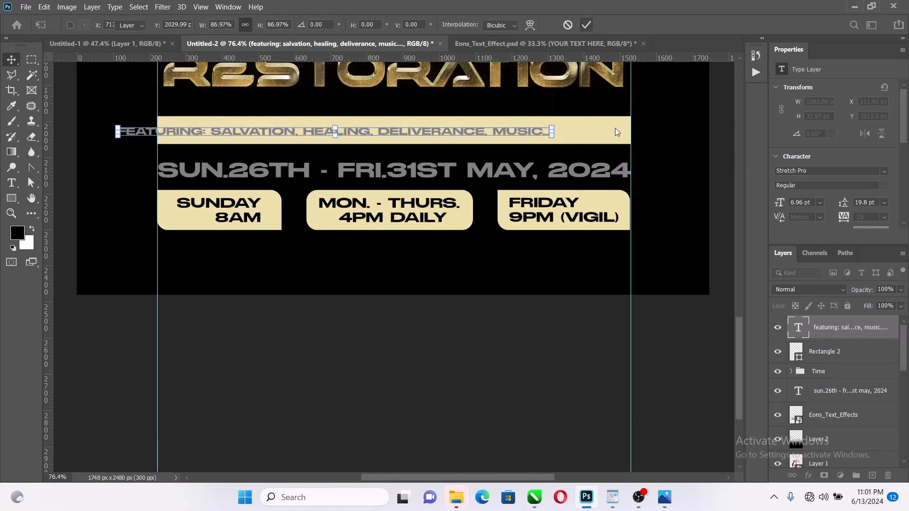
Align the featuring text and the gold bar on their vertical and horizontal centres
left_click(615, 130, "shift")
left_click(347, 26)
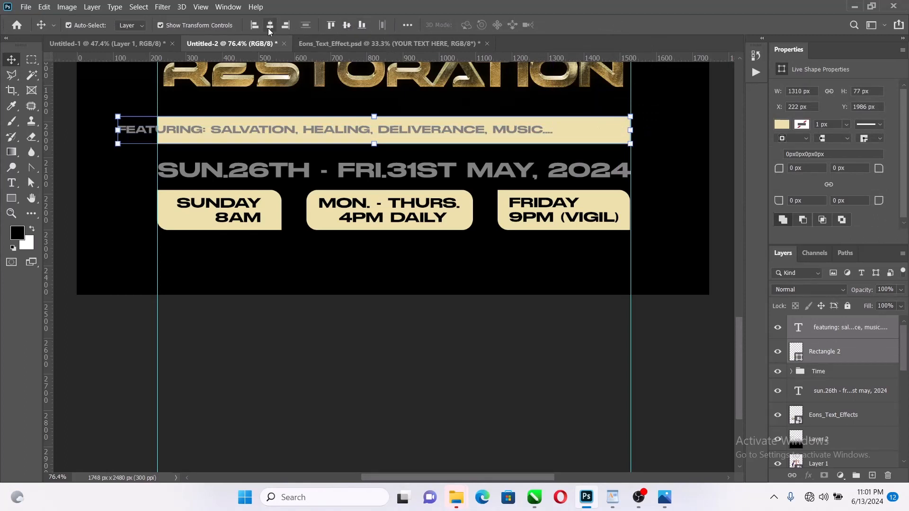
left_click(270, 25)
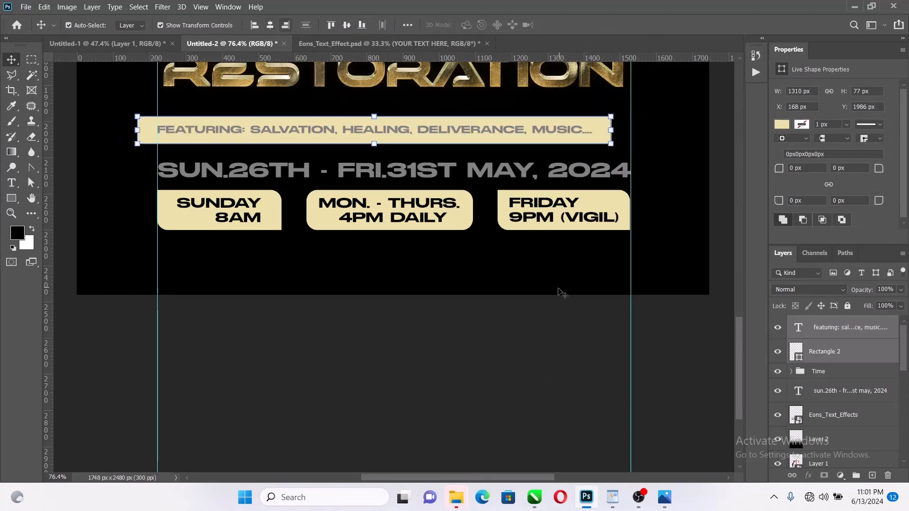
Move the featuring text and gold bar right together so the bar spans the two guides, at X 222 px
left_click_drag(558, 136, 574, 133)
key("Right")
key("Right")
key("Right")
key("Right")
key("Right")
key("Right")
key("Right")
key("Right")
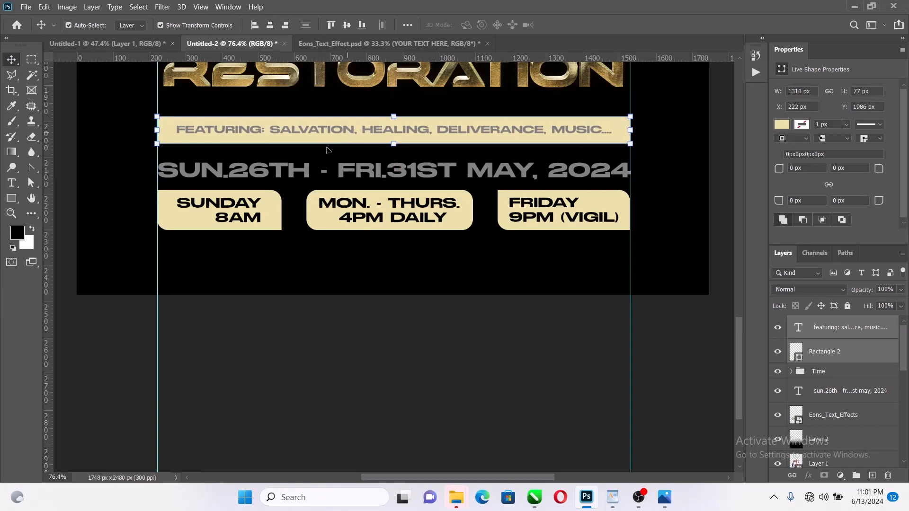
Nudge the featuring text and its gold bar down together to Y 1996 px
key("Down")
key("Down")
key("Down")
key("Down")
key("Down")
key("Down")
key("Down")
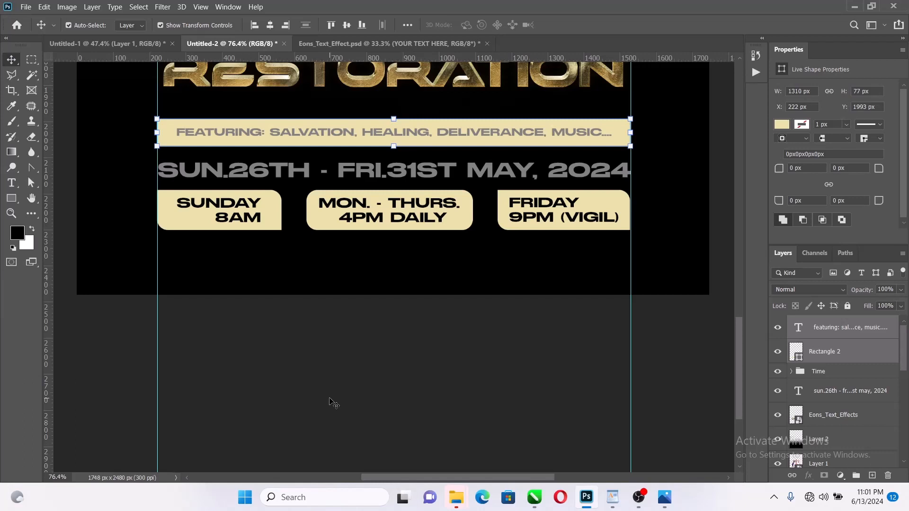
key("Down")
key("Down")
key("Down")
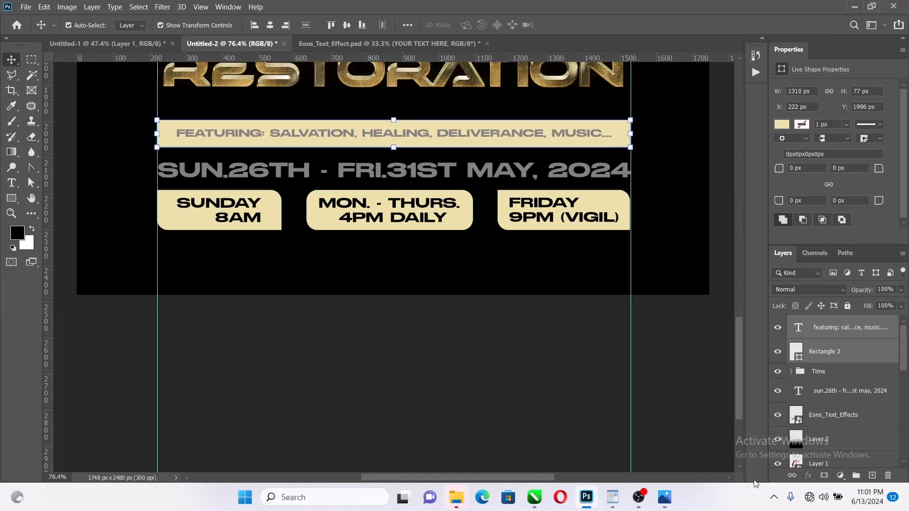
Copy "Adonai baptist church ughelli" from the WordPad document and add it as a text line below the service-time boxes
left_click(610, 500)
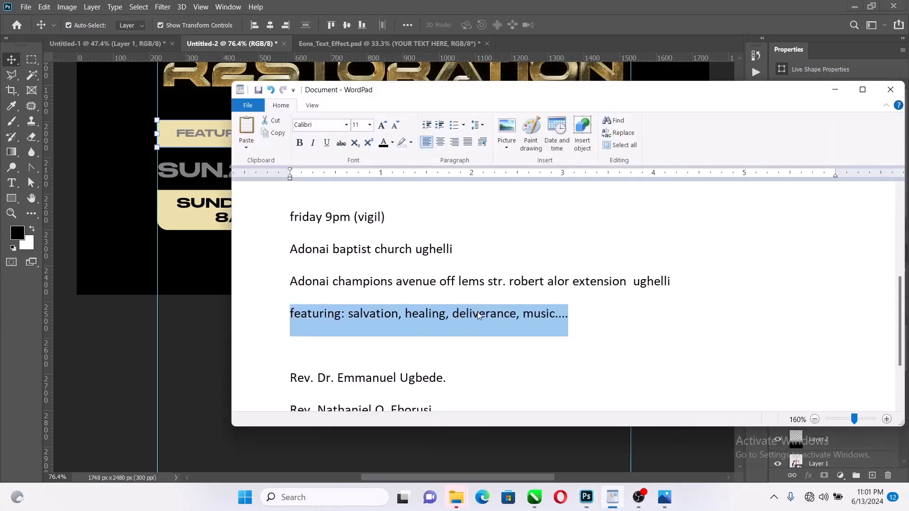
left_click_drag(675, 282, 343, 264)
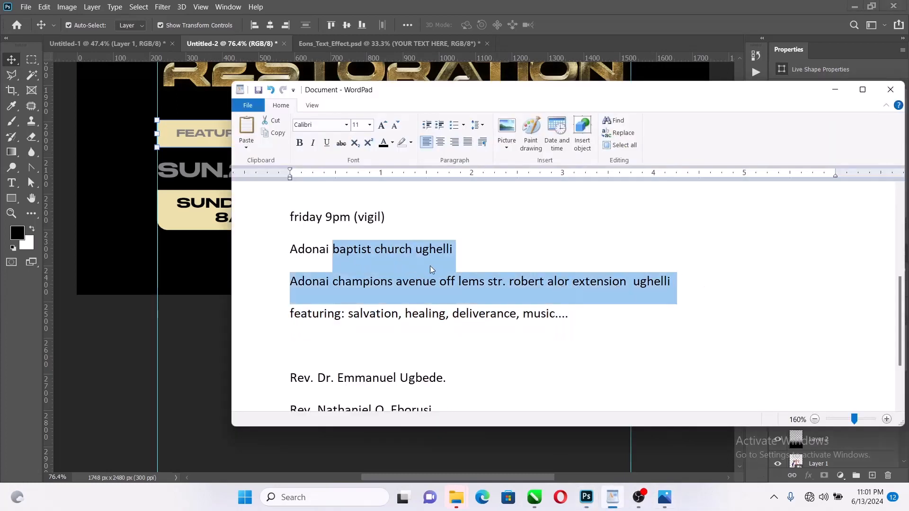
left_click_drag(453, 250, 282, 248)
key("ctrl+c")
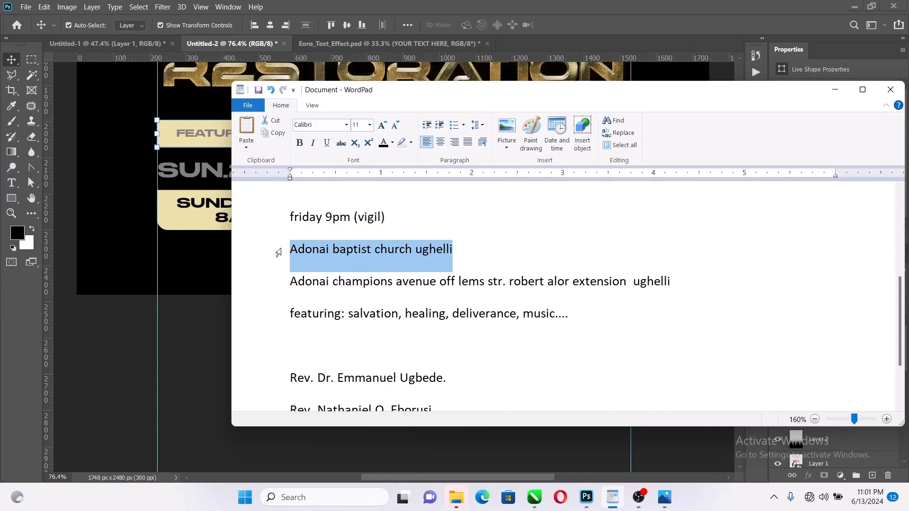
left_click(194, 261)
key("t")
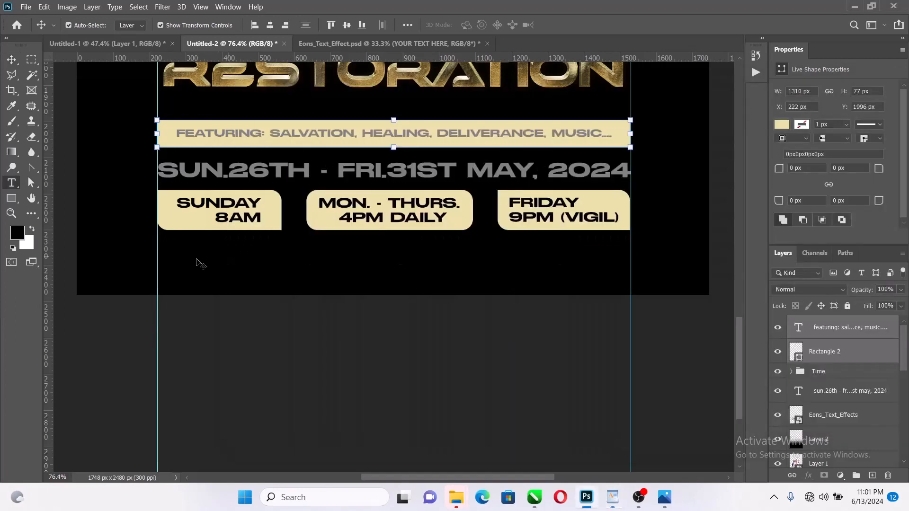
left_click(185, 259)
key("ctrl+v")
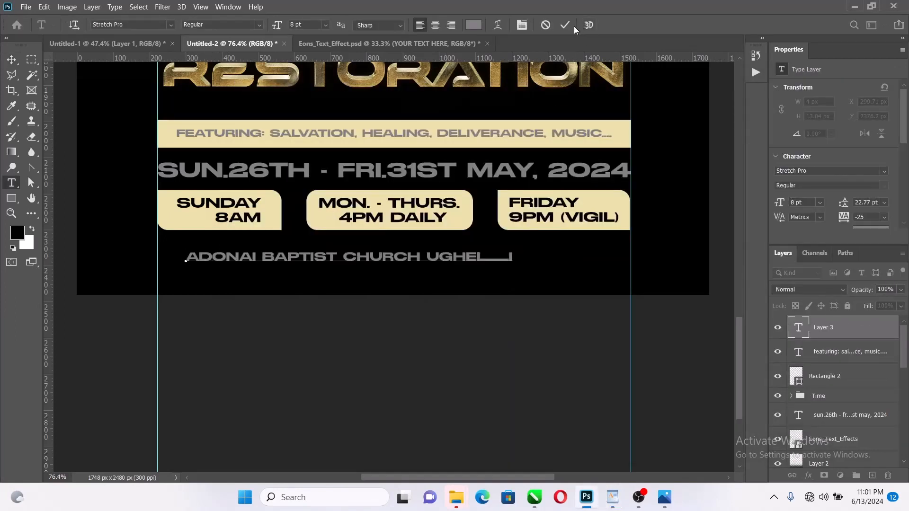
Copy the venue's address line from WordPad and add it as a separate text line under the church name
left_click(613, 497)
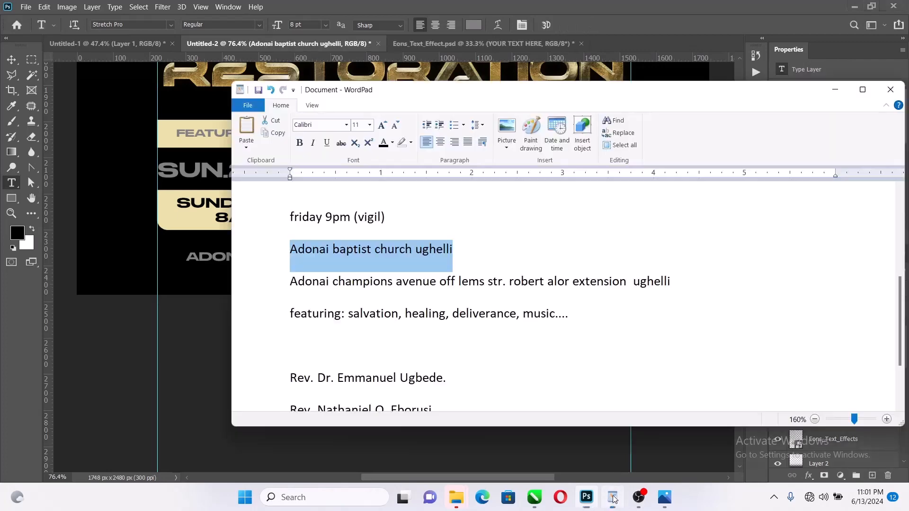
left_click_drag(691, 276, 305, 291)
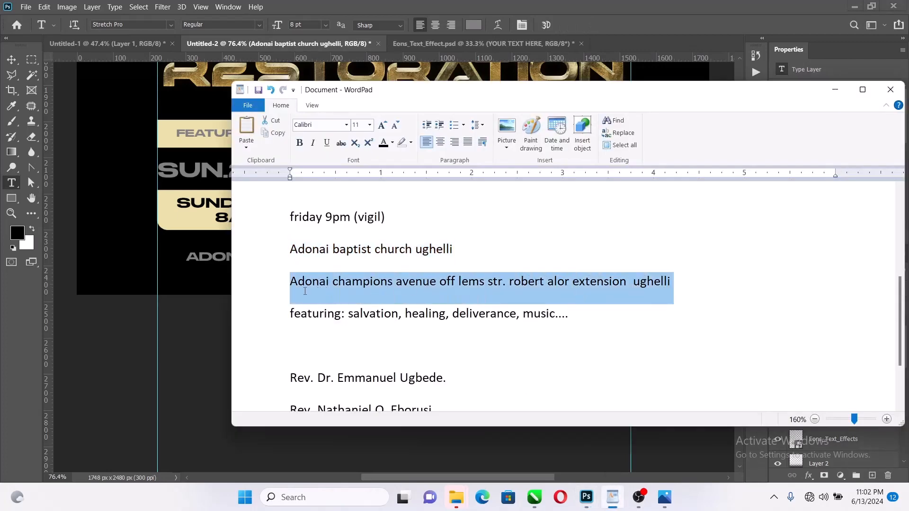
left_click(597, 18)
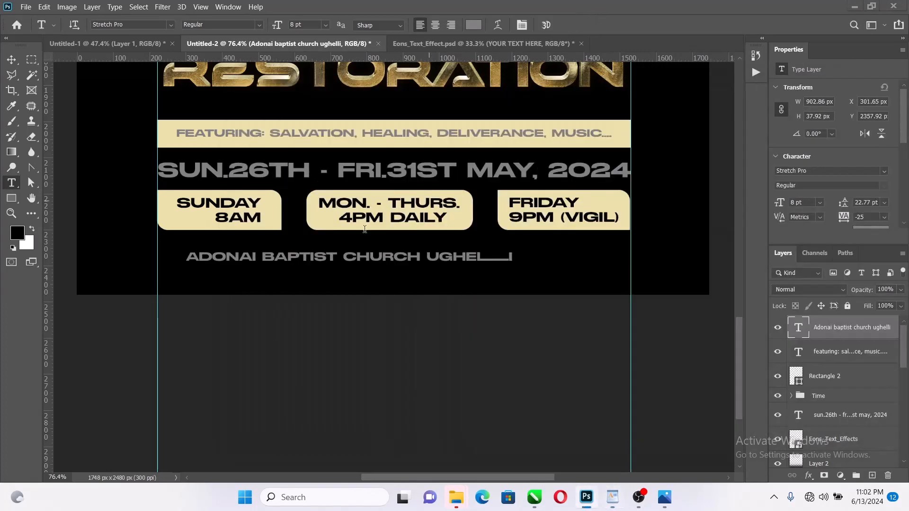
left_click(202, 290)
key("ctrl+v")
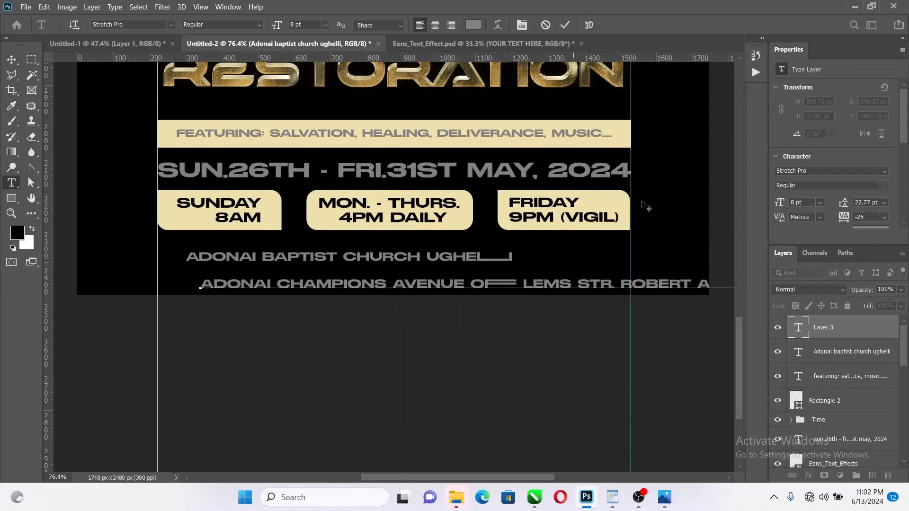
left_click(564, 26)
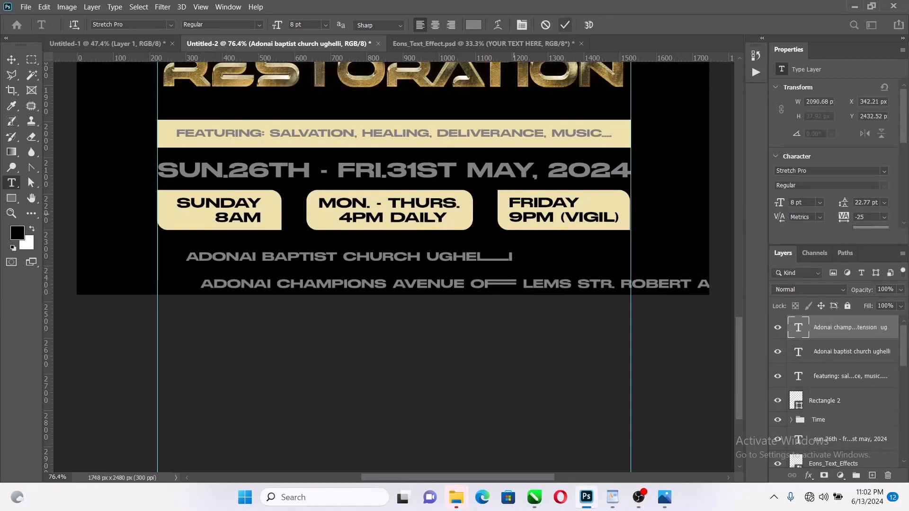
Set the font of both the church name and the address line to Akira Expanded
key("v")
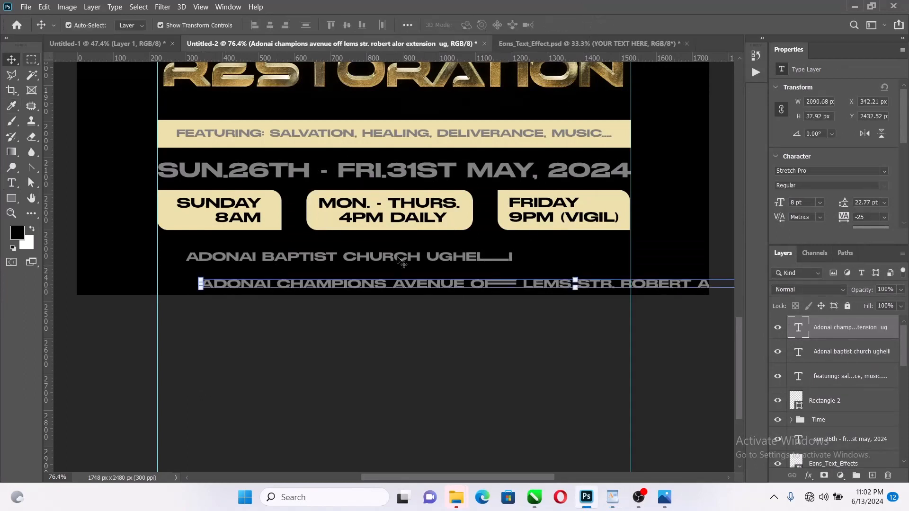
left_click(432, 260, "shift")
left_click(884, 171)
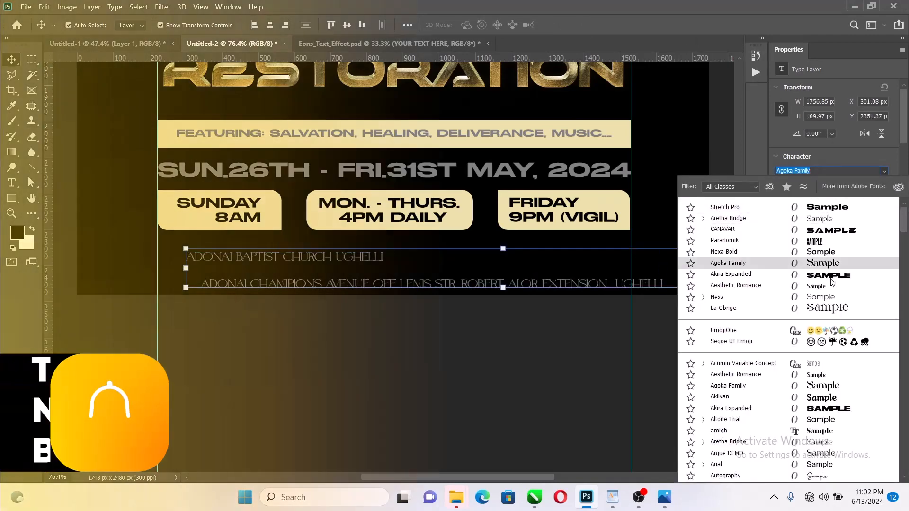
left_click(832, 279)
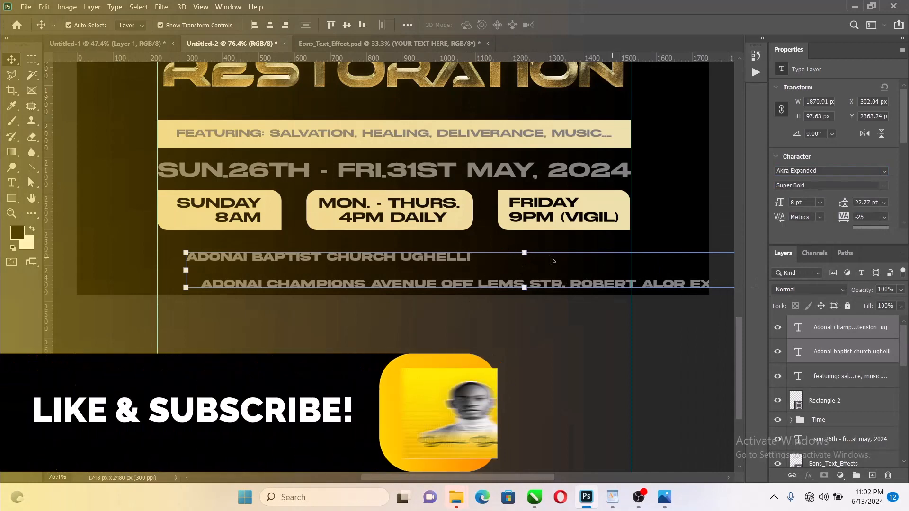
Scale the church name and address down together to about 57.11% and align their left edges
left_click_drag(524, 253, 436, 266)
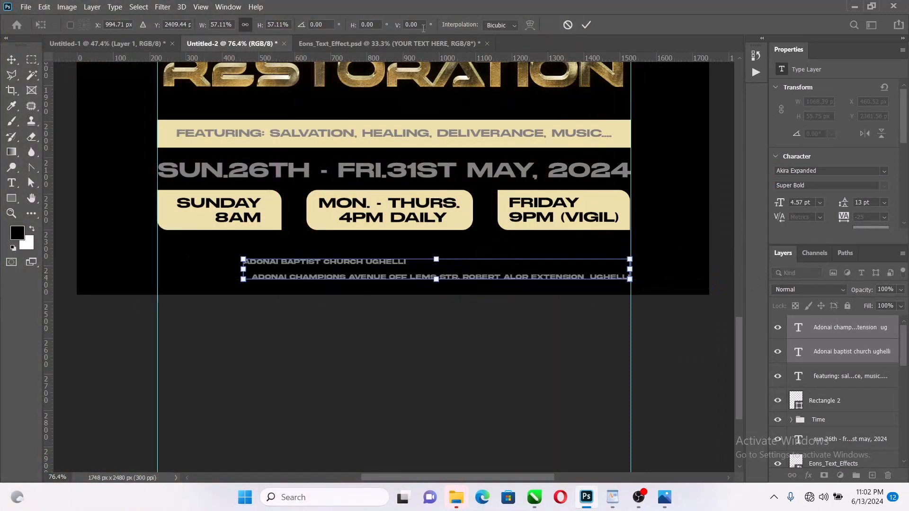
left_click(587, 25)
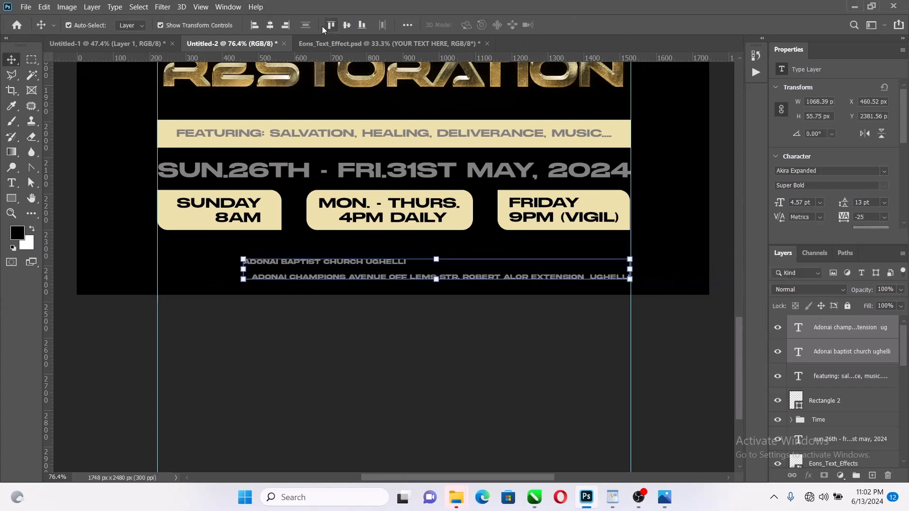
left_click(257, 25)
Scale the church name up proportionally to about 233.07% so it matches the width of the address line
left_click(403, 269)
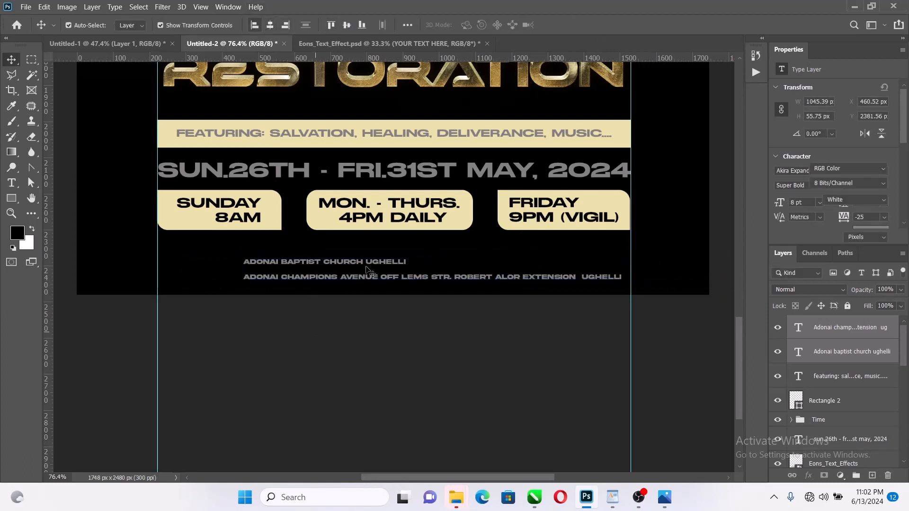
left_click(405, 264)
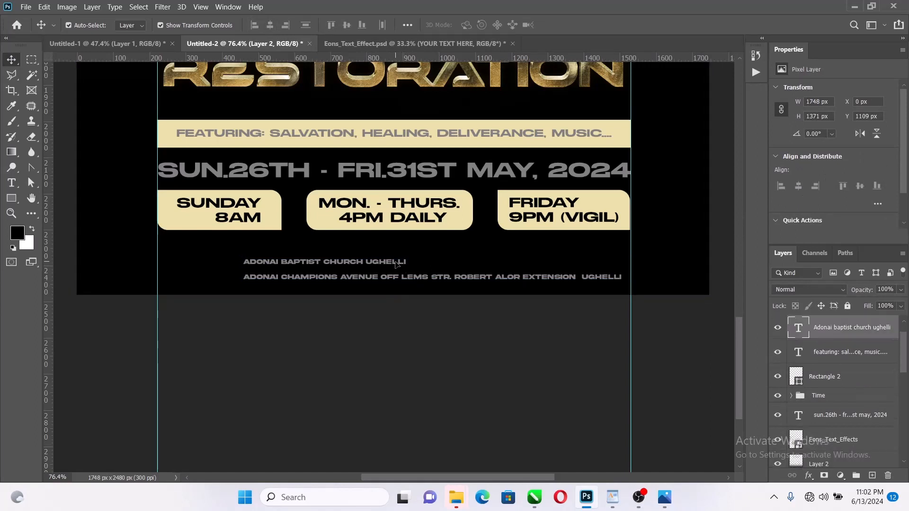
left_click(406, 262)
left_click_drag(406, 261, 622, 283)
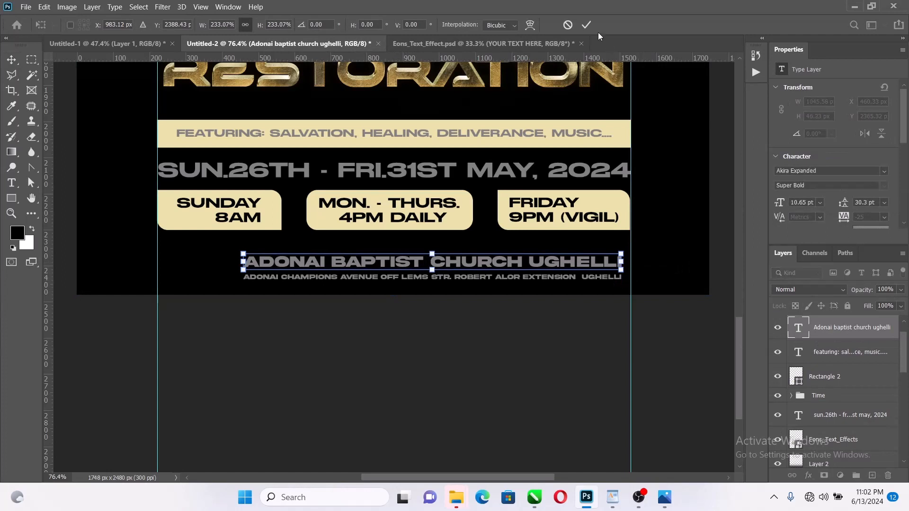
left_click(586, 25)
scroll(364, 277, "up", 2)
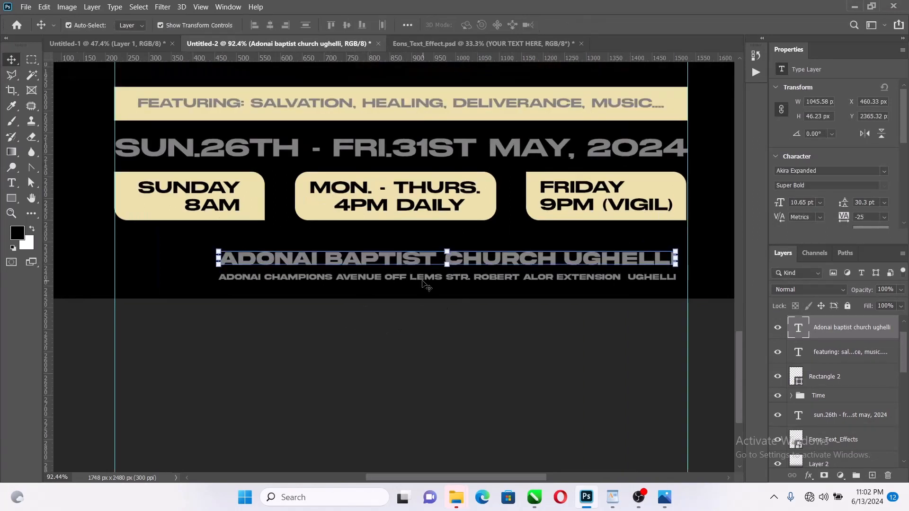
left_click(424, 278)
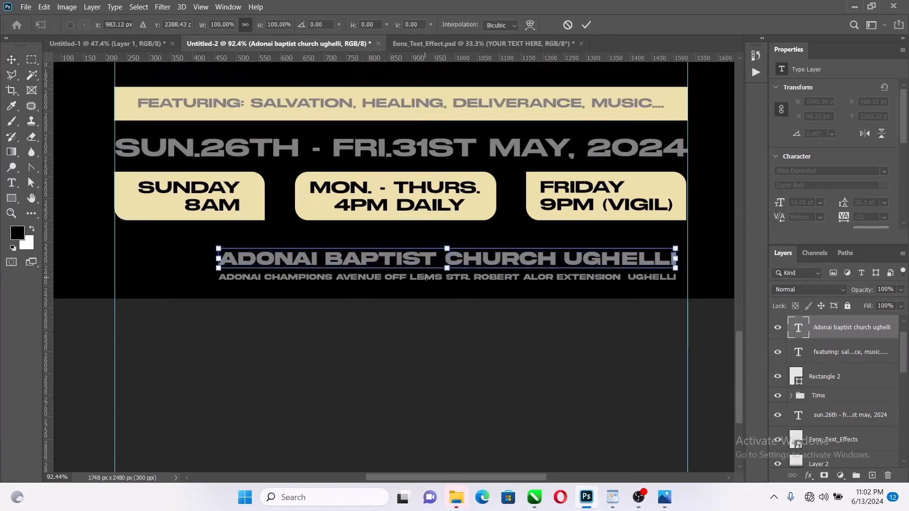
left_click(587, 26)
Scale the church name and address together to about 124.76% so they span the two guides
scroll(628, 294, "down", 2)
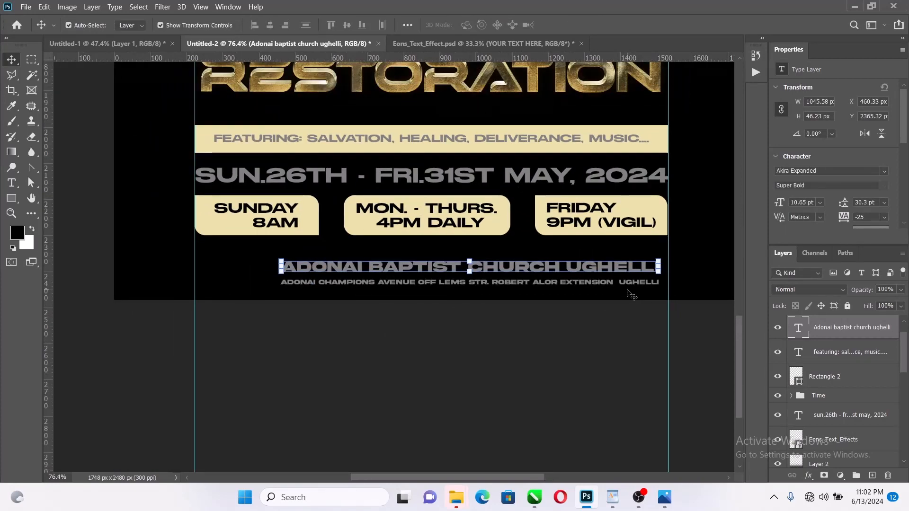
scroll(520, 286, "up", 1)
left_click(521, 287, "shift")
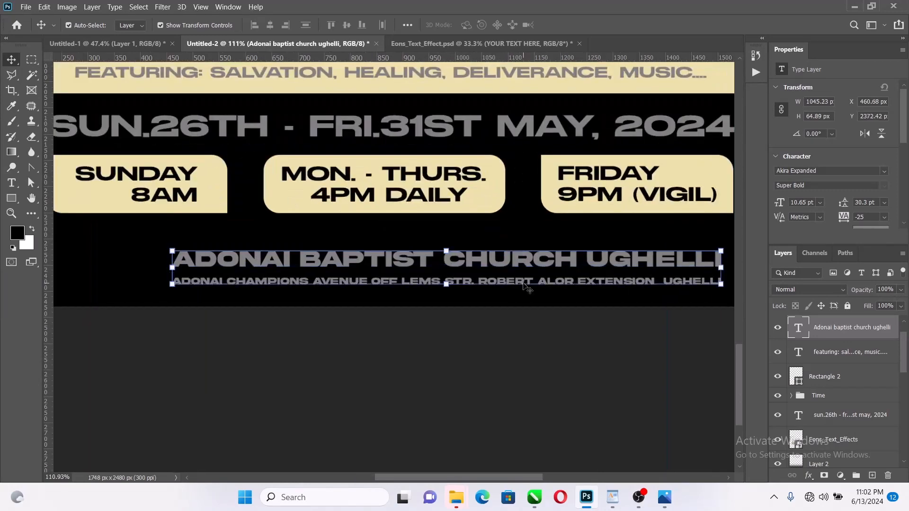
scroll(521, 284, "down", 2)
left_click_drag(300, 273, 227, 268)
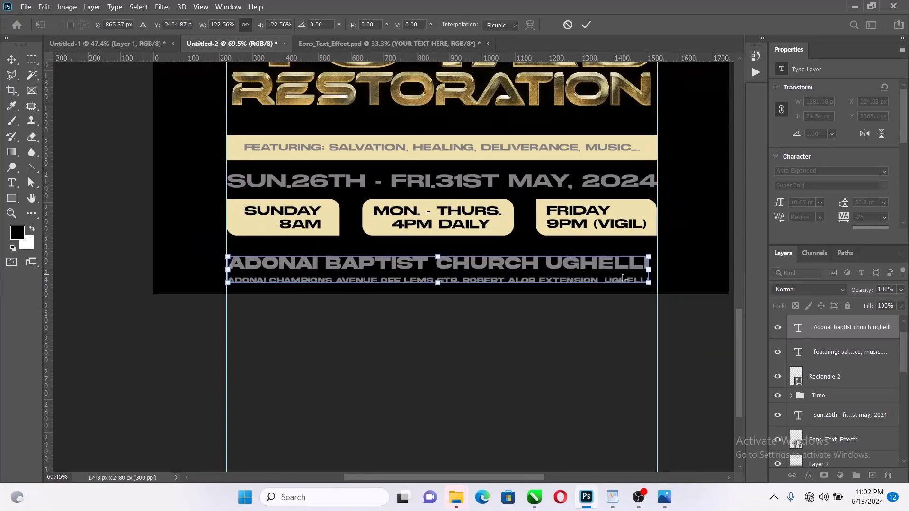
left_click_drag(657, 270, 663, 270)
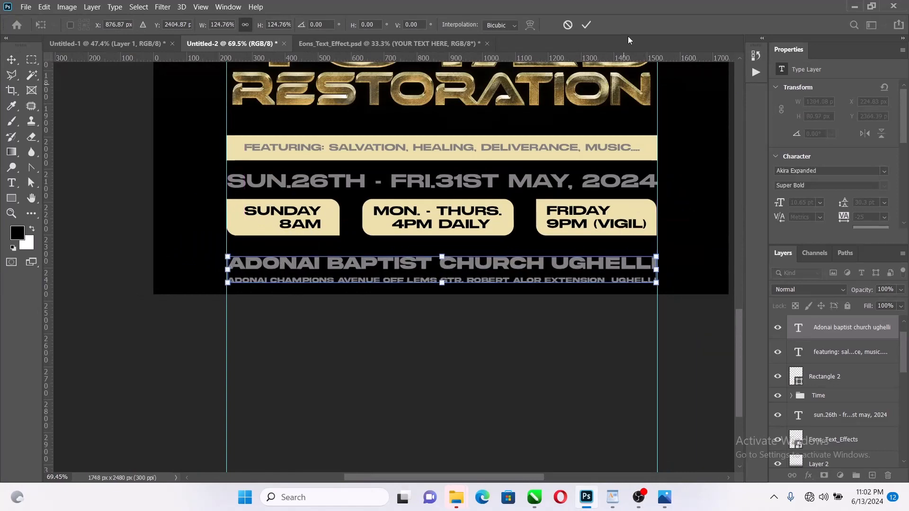
scroll(475, 327, "up", 3)
key("Return")
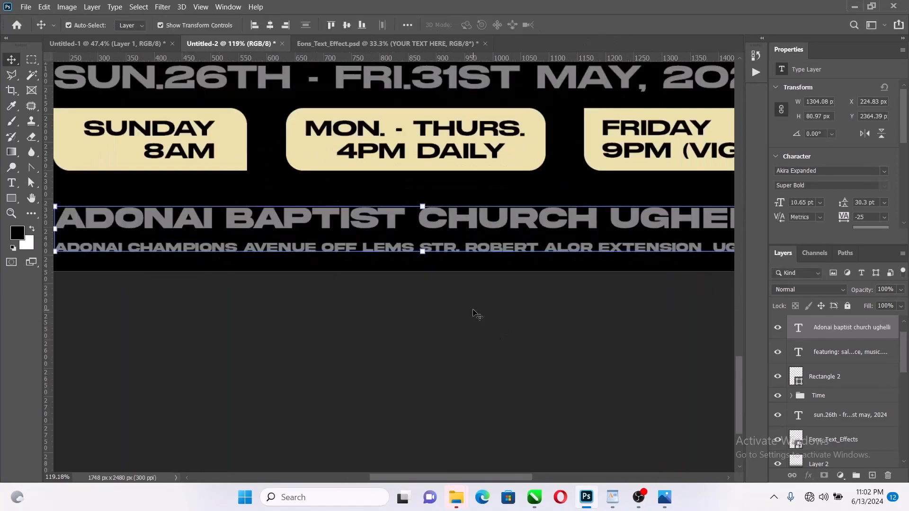
Nudge the address line up close beneath the church name, to Y 2414.14 px
left_click(475, 315)
left_click(500, 248)
key("Up")
key("Up")
key("Up")
key("Up")
key("Up")
key("Up")
key("Up")
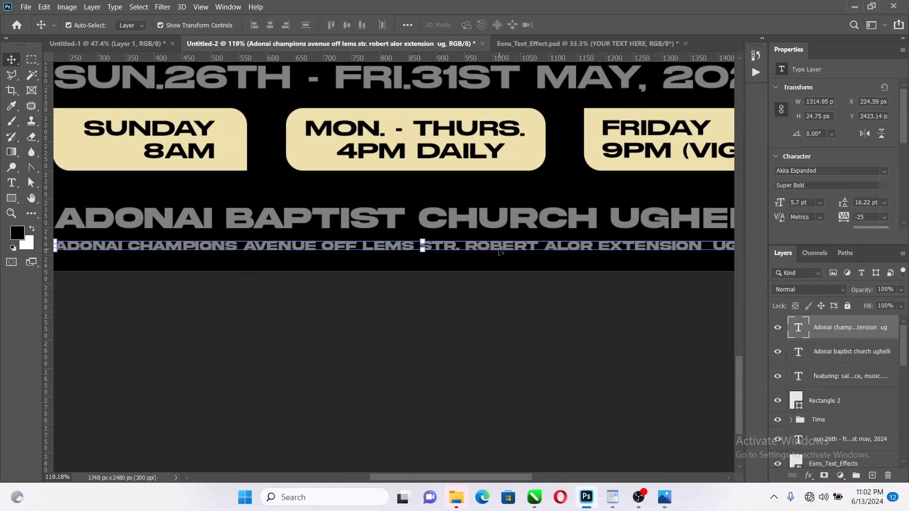
key("Up")
key("Up")
key("Up")
key("Up")
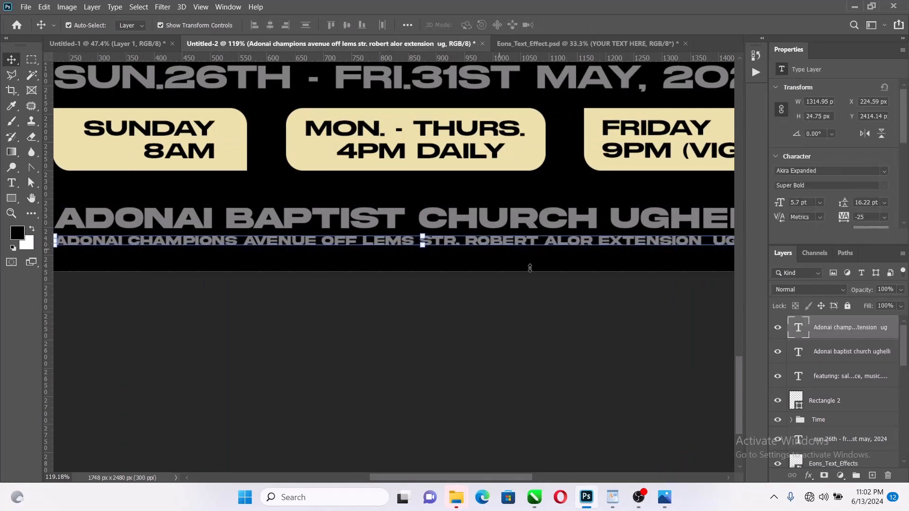
Nudge the church name and address up together toward the service-time boxes, to Y 2345.39 px
left_click(591, 209, "shift")
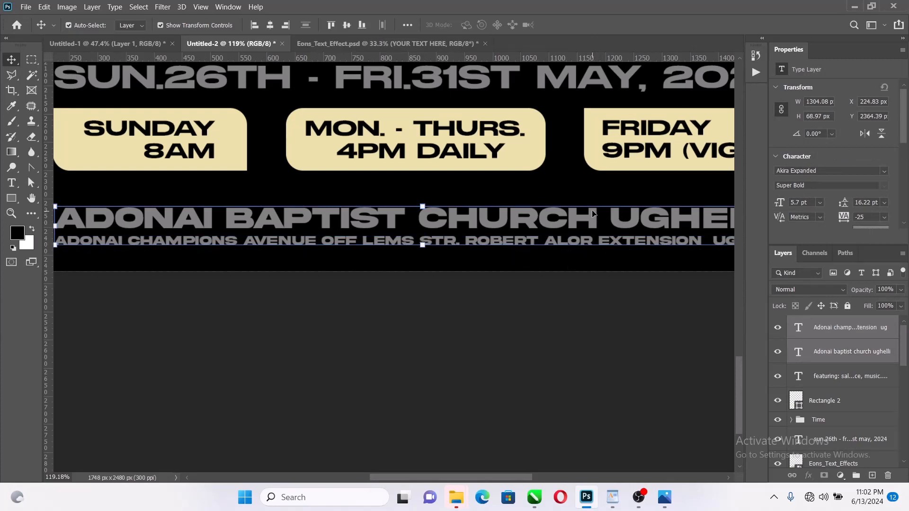
key("Up")
key("Up")
key("Up")
key("Up")
key("Up")
key("Up")
key("Up")
key("Up")
key("Up")
key("Up")
key("Up")
key("Up")
key("Up")
key("Up")
key("Up")
key("Up")
key("Up")
key("Up")
key("Up")
key("Up")
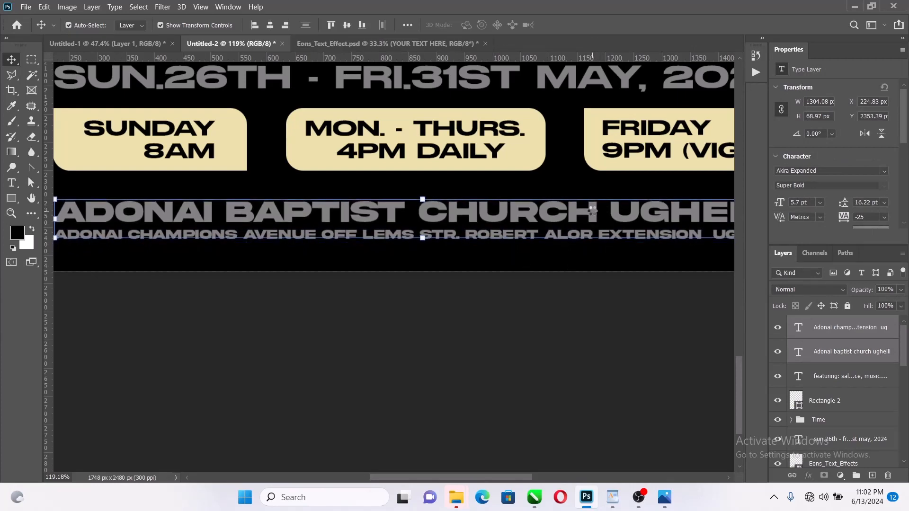
Check the overall poster layout and the spacing of the text block in its lower part
key("z")
scroll(593, 213, "down", 8)
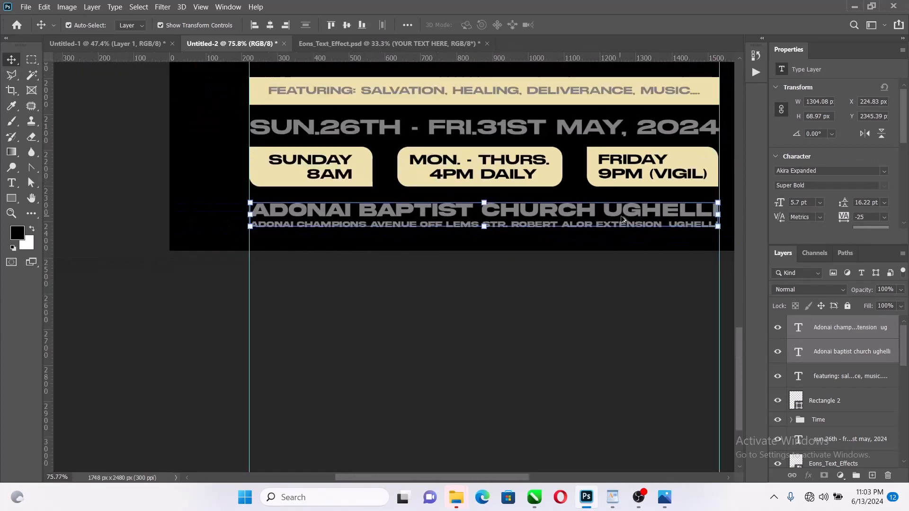
right_click(462, 287)
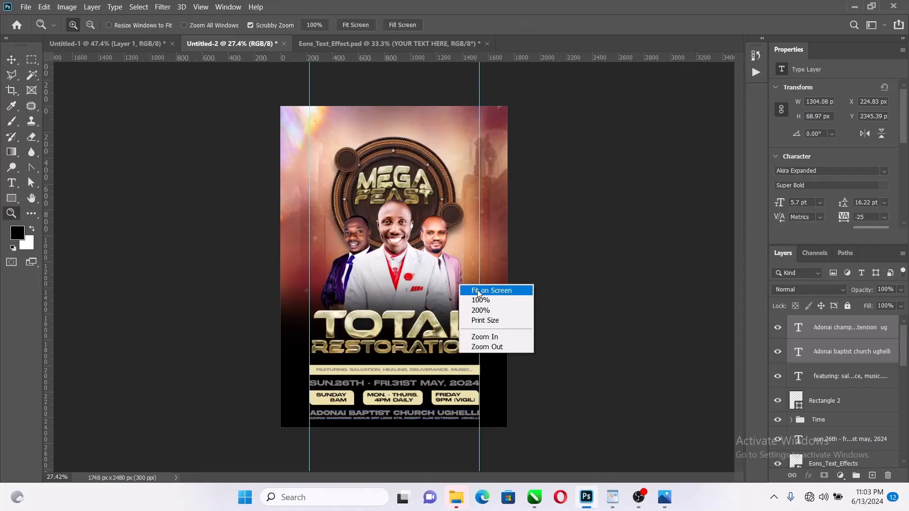
left_click(379, 420)
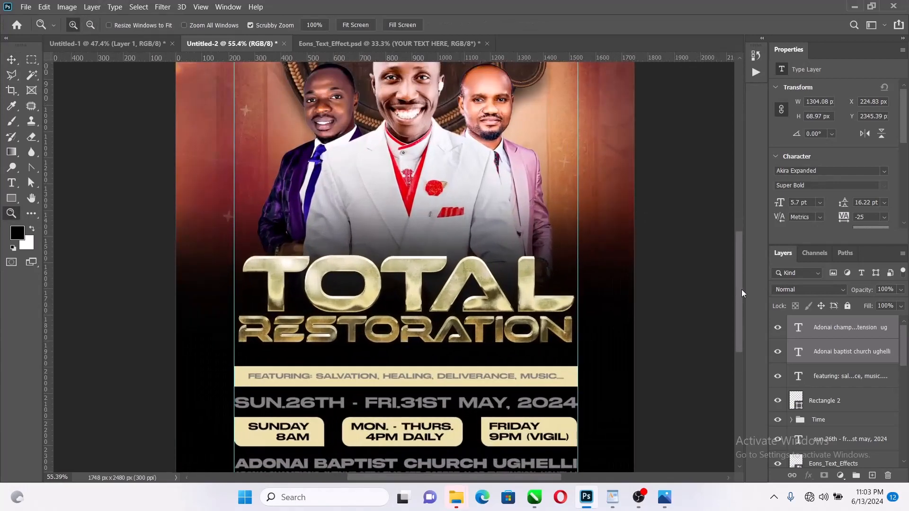
left_click_drag(741, 285, 741, 321)
left_click(11, 59)
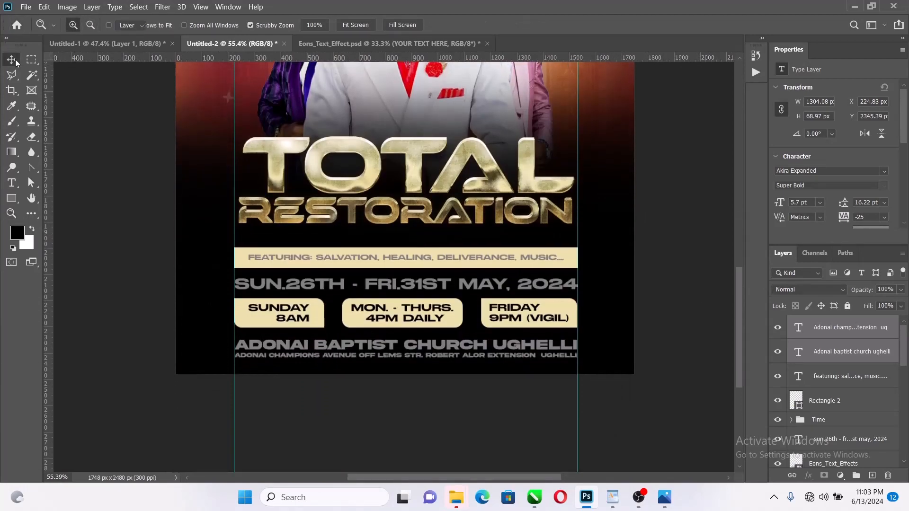
Fill the featuring bar with white and set its text colour to black (000000)
left_click(244, 251)
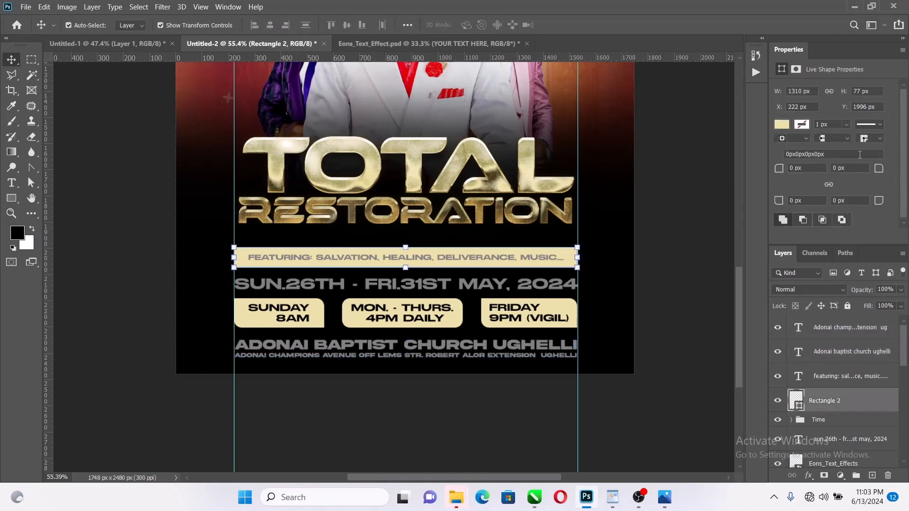
left_click(781, 125)
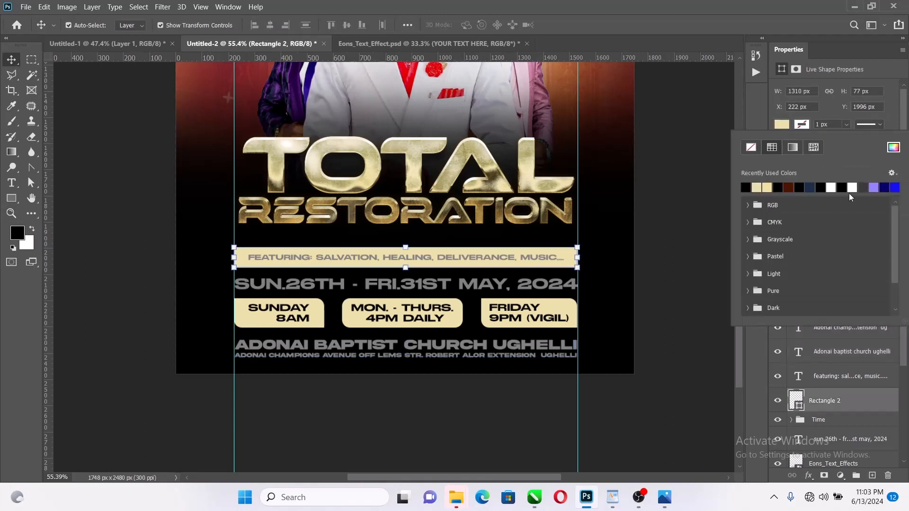
left_click(834, 191)
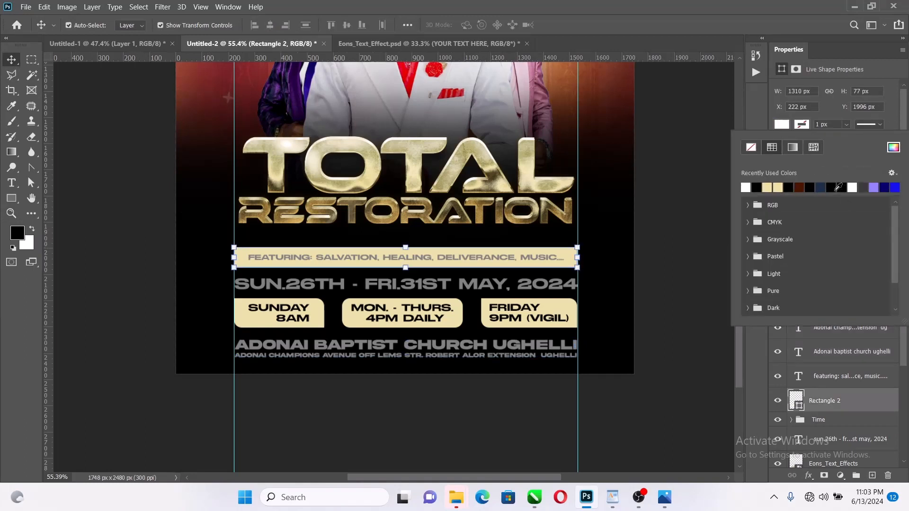
left_click(554, 260)
scroll(824, 201, "down", 2)
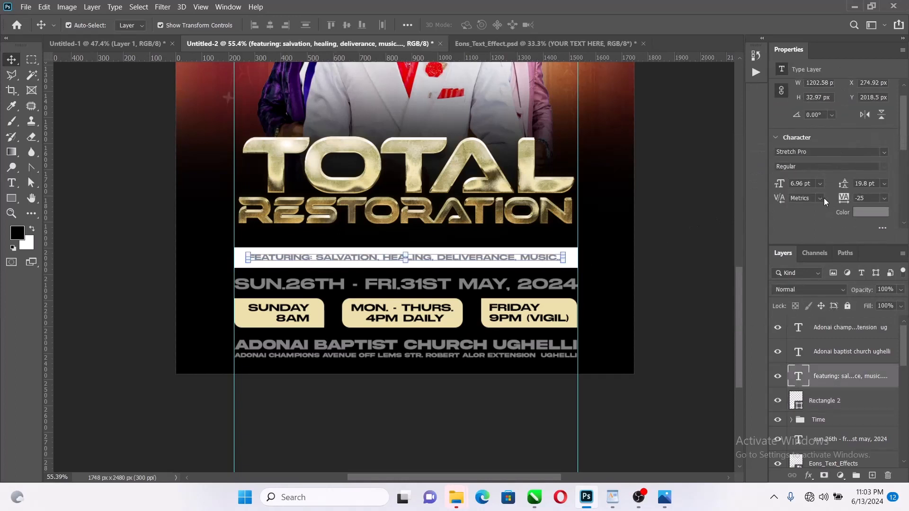
left_click(859, 213)
left_click(160, 246)
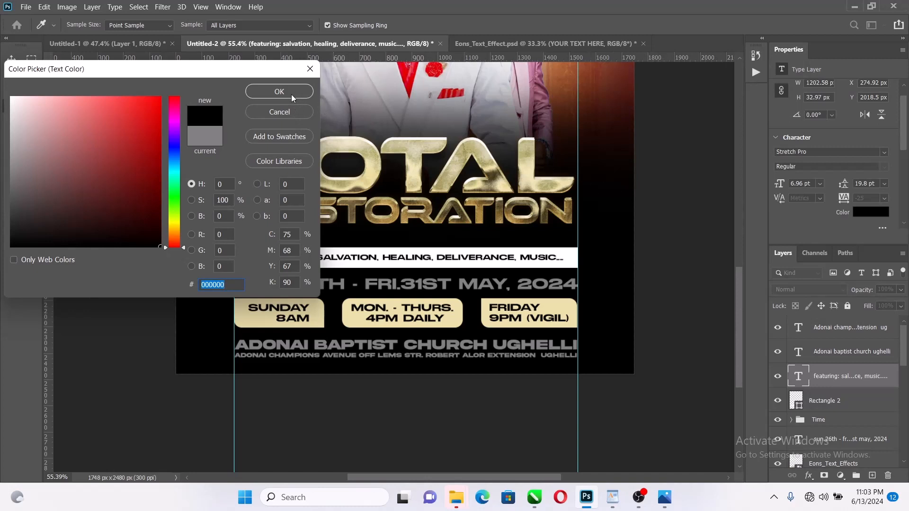
left_click(291, 92)
Set the text colour of the date line to white (ffffff)
left_click(384, 286)
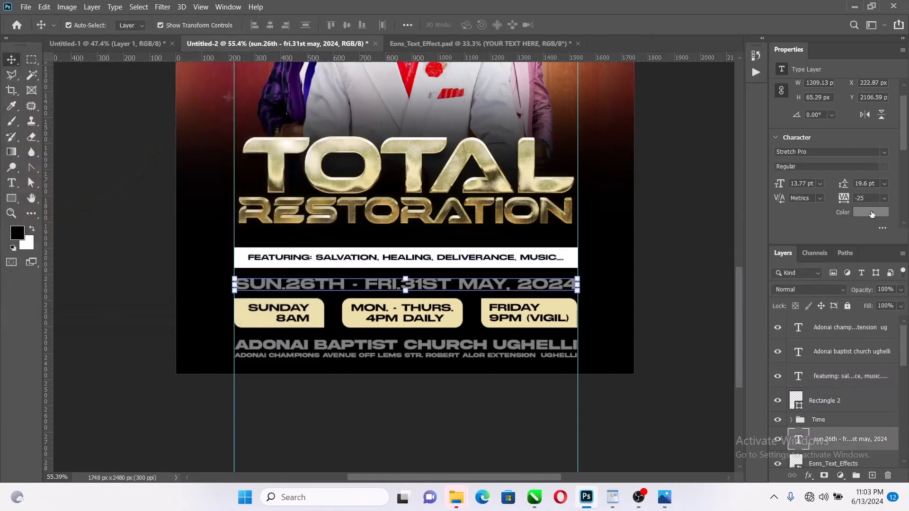
left_click(872, 214)
left_click_drag(52, 119, 10, 97)
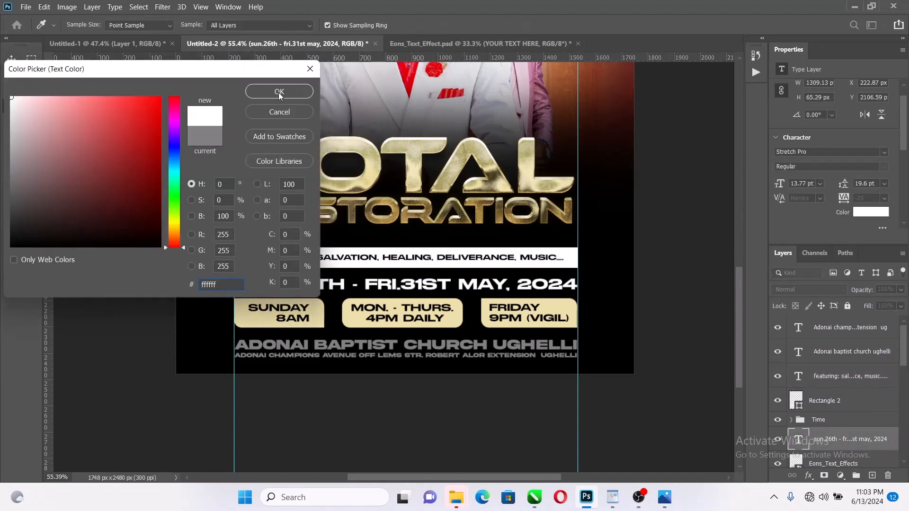
left_click(279, 91)
Recolour 26TH in the date line with the cream of the service-time boxes, ece0a9
key("t")
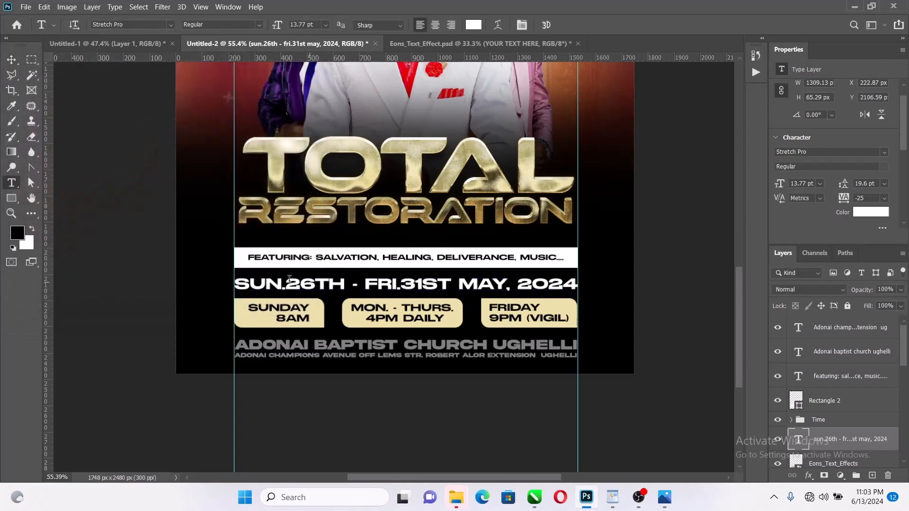
left_click_drag(286, 282, 354, 284)
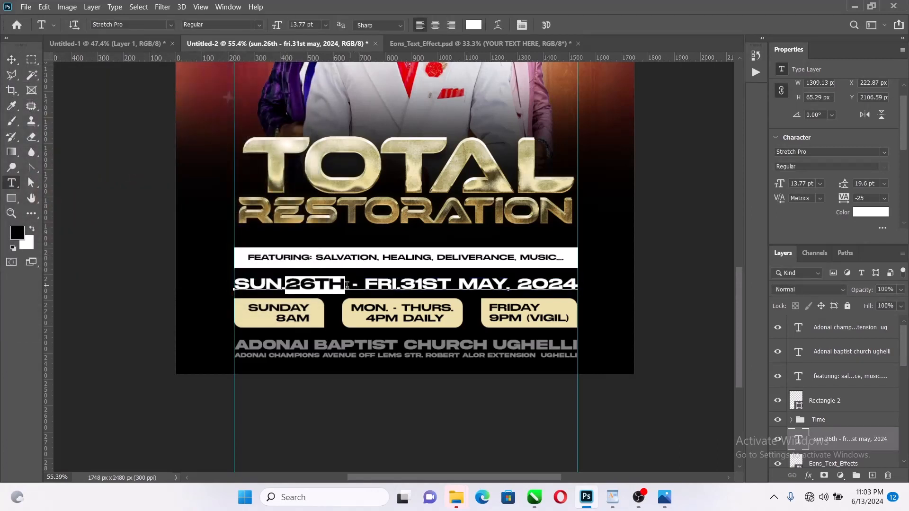
left_click(473, 24)
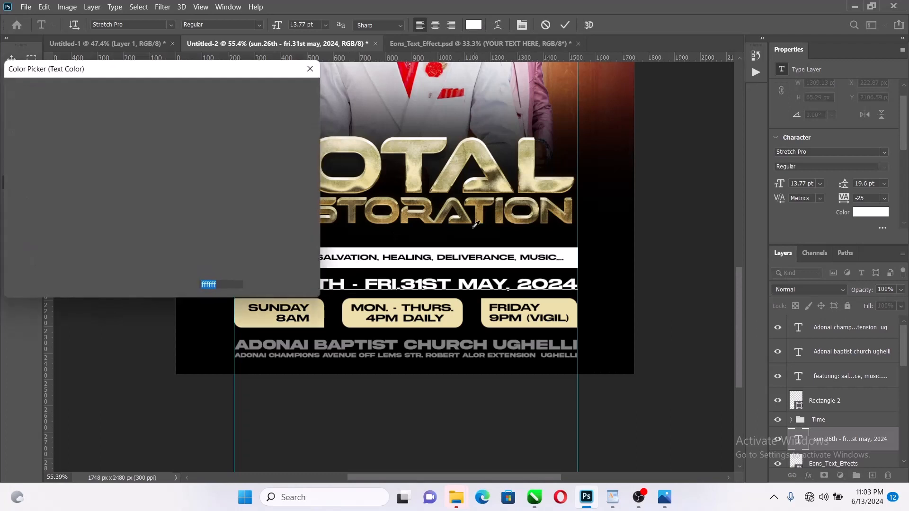
left_click(506, 298)
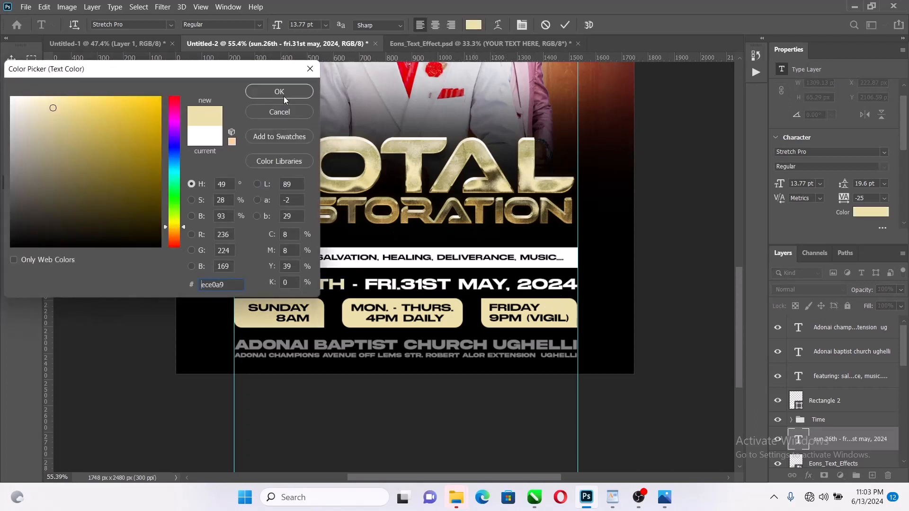
left_click(285, 94)
left_click(566, 26)
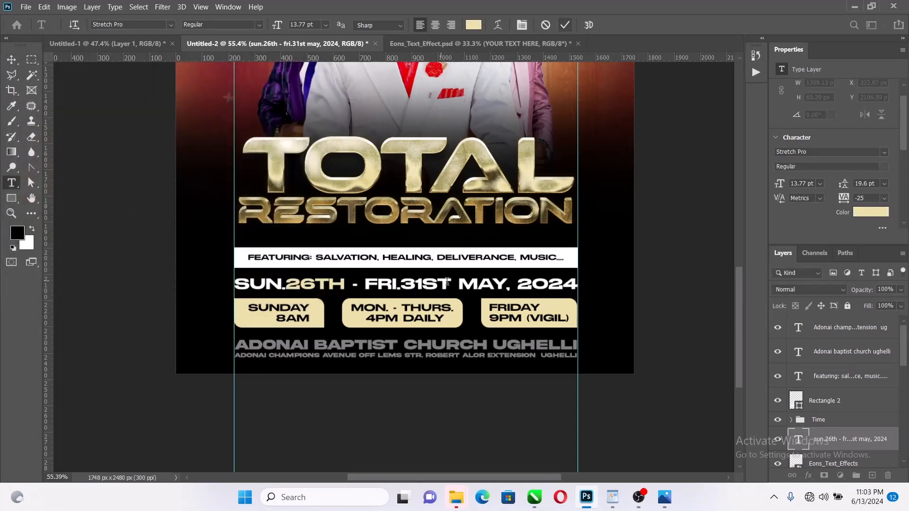
Recolour 31ST in the date line with the same cream, ece0a9, and commit the text edit
left_click_drag(450, 284, 400, 284)
left_click(474, 25)
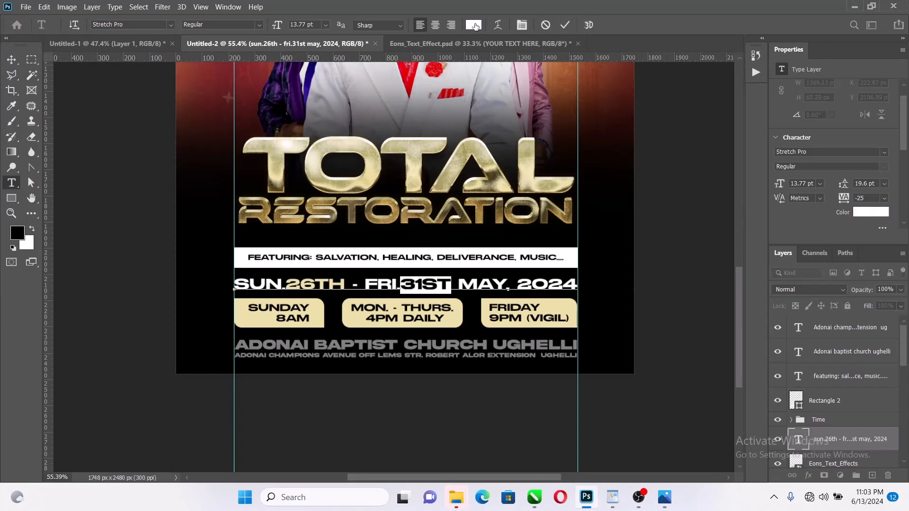
left_click(553, 301)
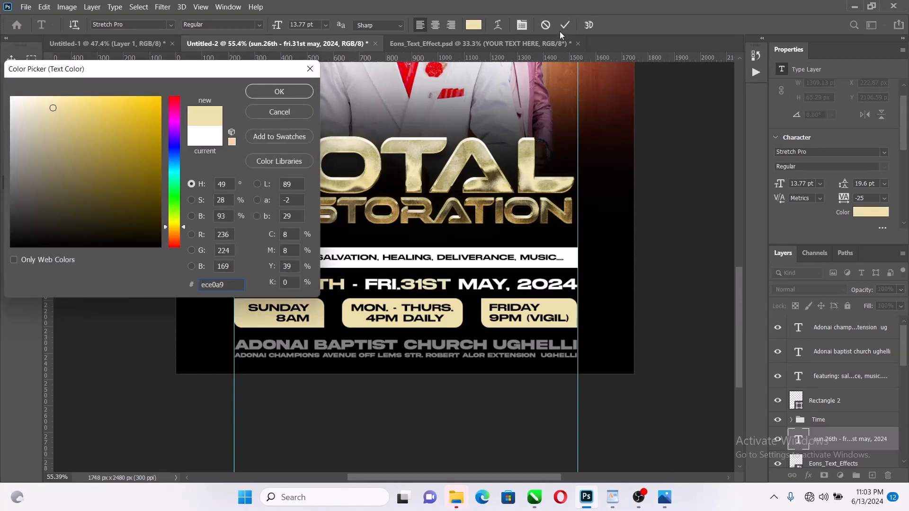
left_click(305, 94)
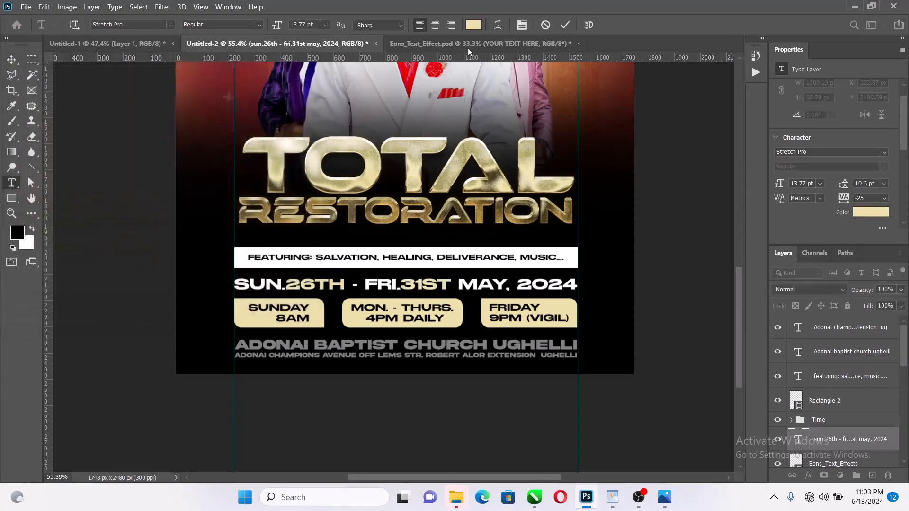
left_click(565, 25)
Group the church name and address layers and name the group Venue
left_click(13, 59)
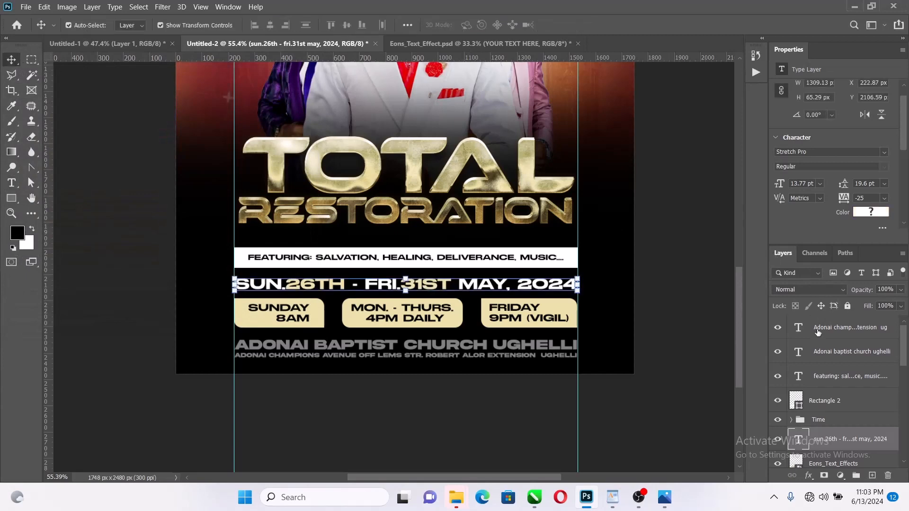
left_click(840, 327)
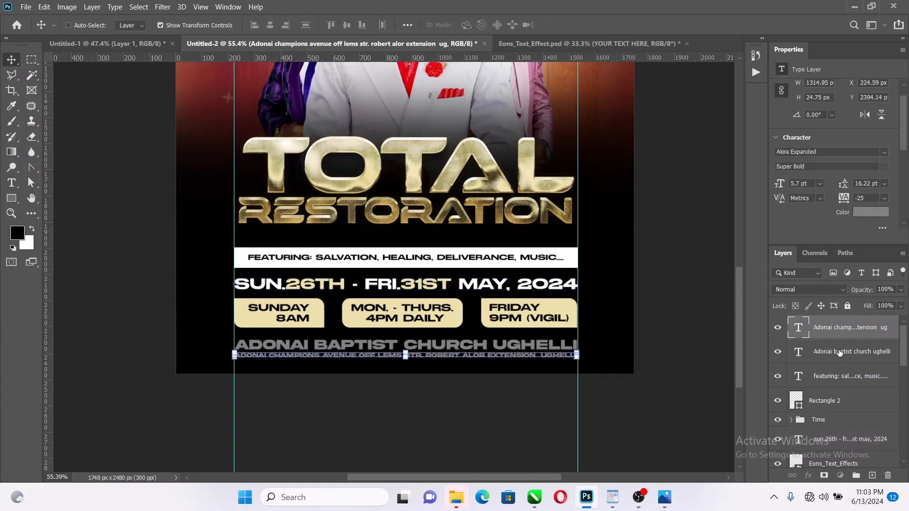
left_click(839, 353, "ctrl")
key("ctrl+g")
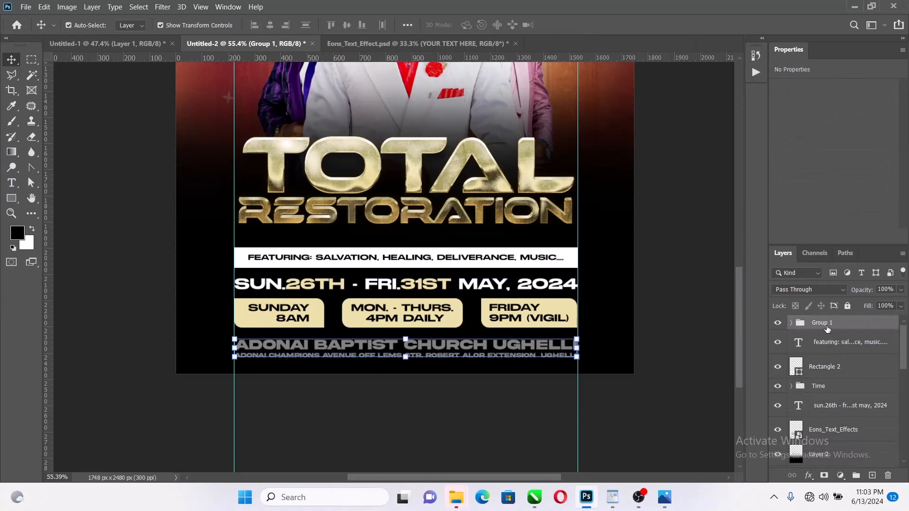
double_click(824, 323)
left_click(826, 330)
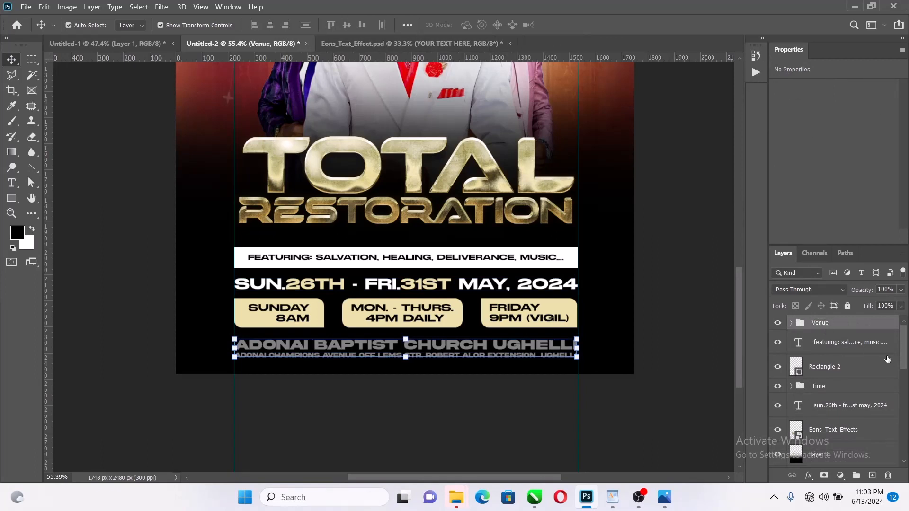
Group the Venue group, featuring text, bar, Time group and date line together, naming the group Time, Date
left_click(851, 407, "shift")
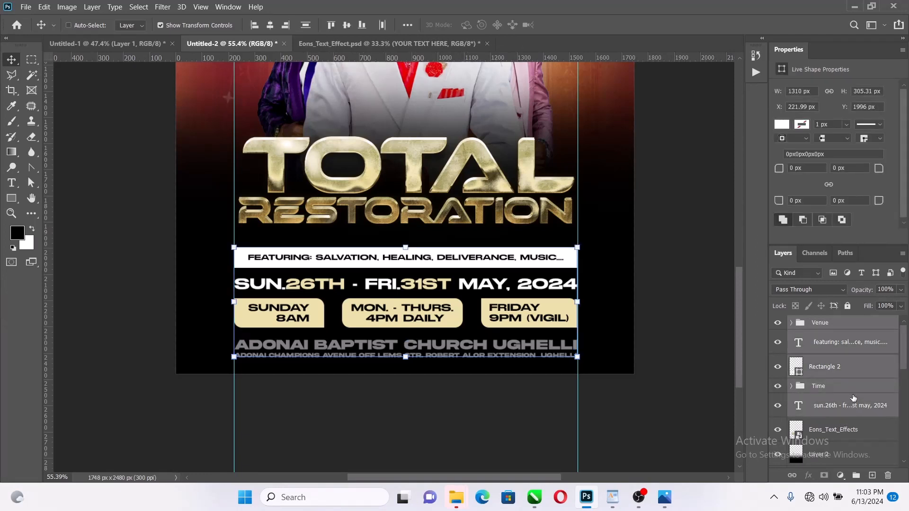
key("ctrl+g")
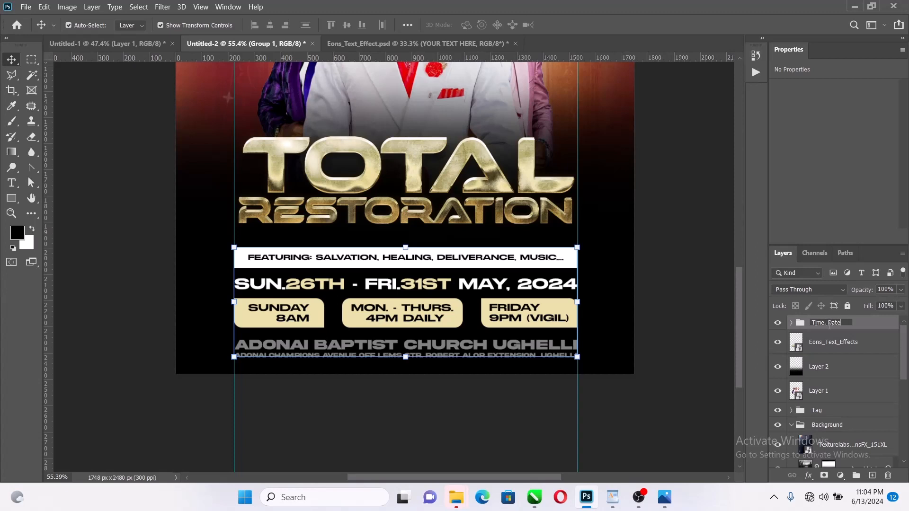
key("Return")
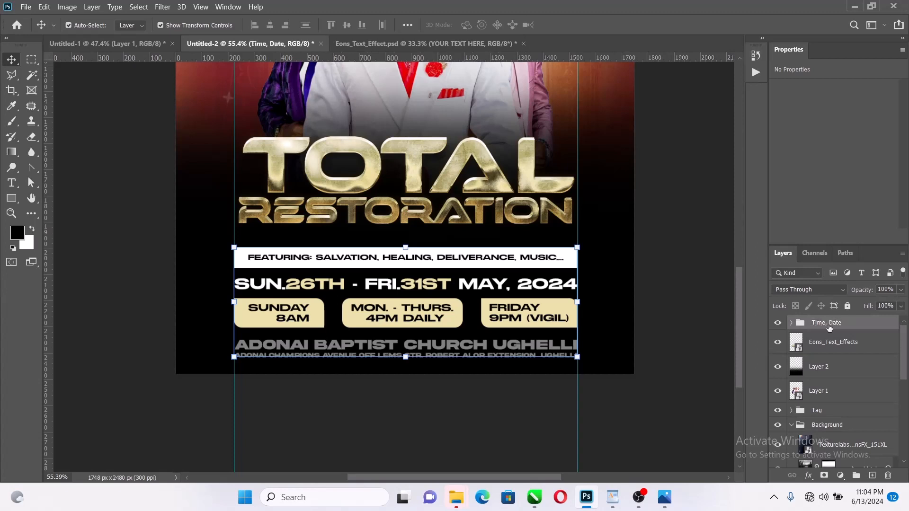
Scale the Time, Date group to about 85.95% and move it up beneath RESTORATION, to Y 2144.80 px
left_click(580, 296)
left_click_drag(581, 299, 563, 282)
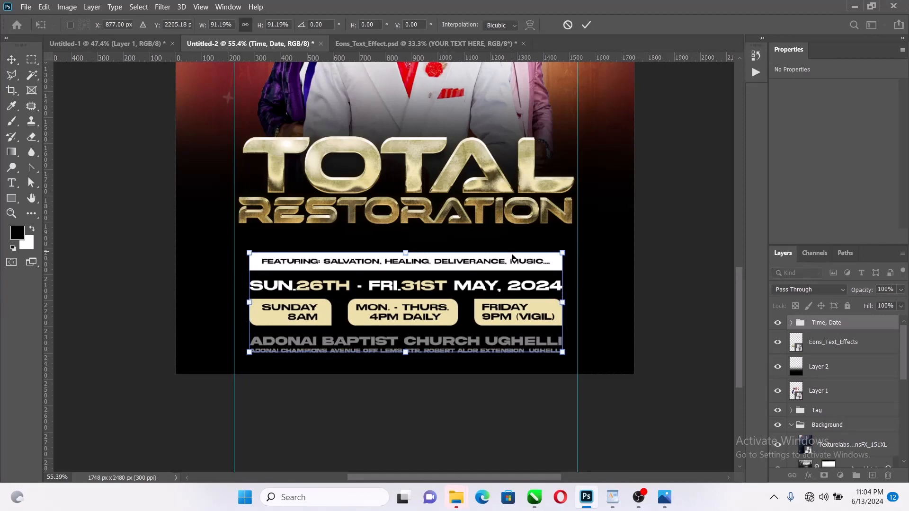
left_click_drag(510, 263, 510, 252)
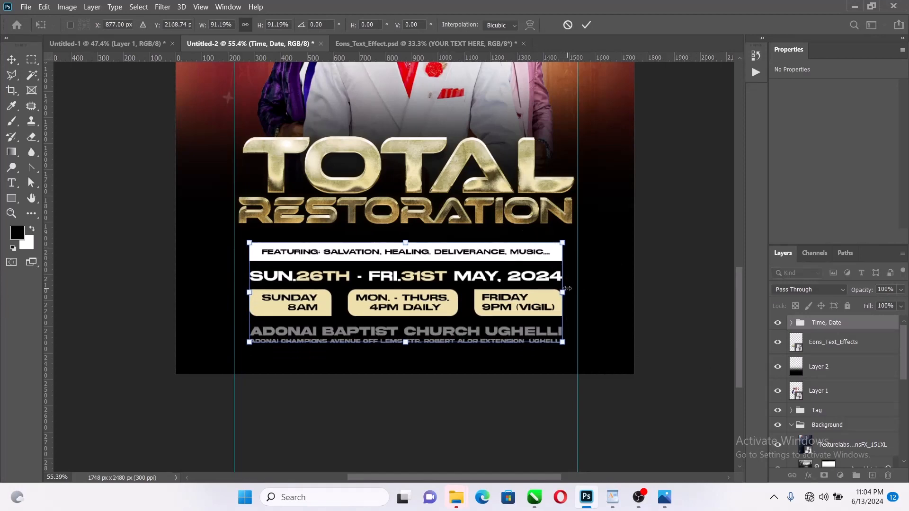
left_click_drag(567, 288, 526, 252)
left_click(586, 24)
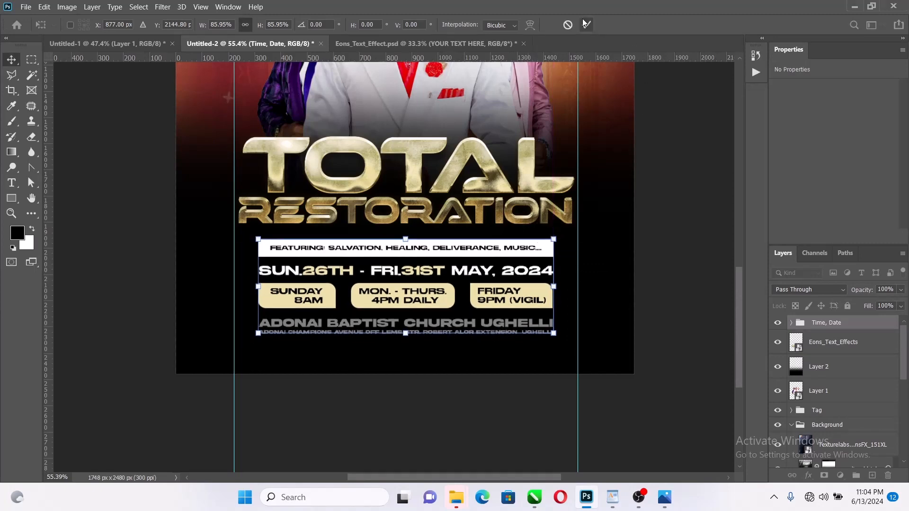
Set the text colour of both the church name and the address line to white (ffffff)
left_click(535, 329)
scroll(538, 335, "up", 2)
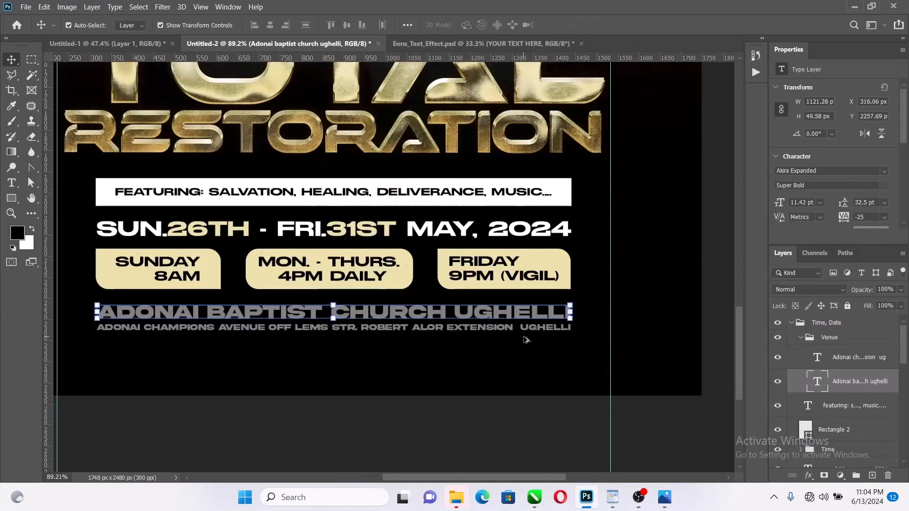
scroll(535, 331, "up", 3)
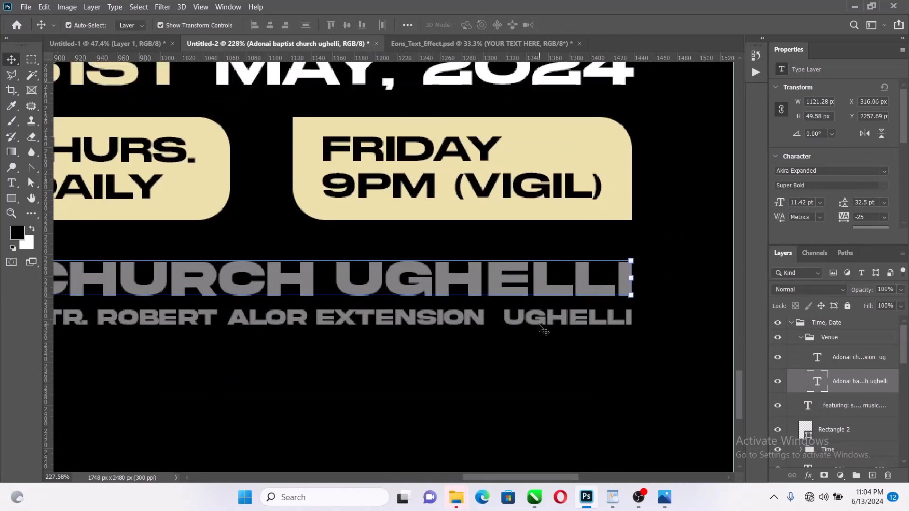
left_click(848, 357, "shift")
scroll(863, 194, "down", 1)
left_click(871, 212)
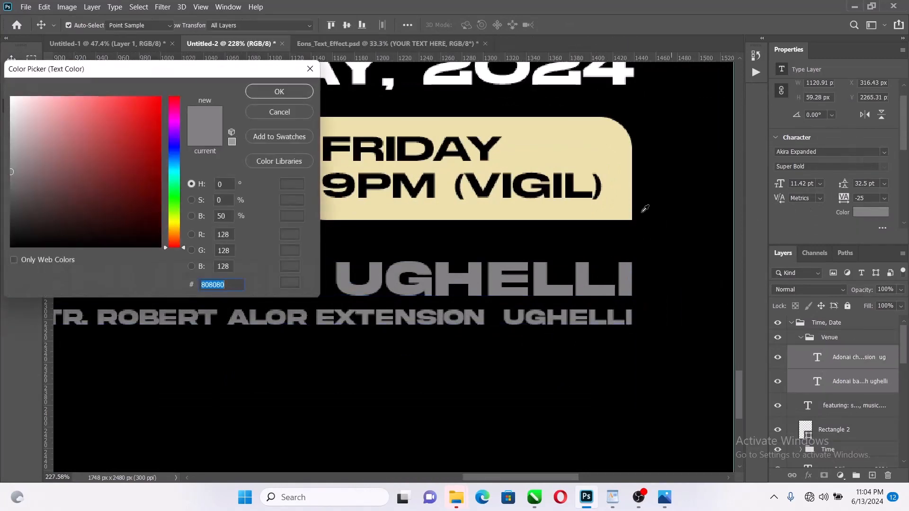
type("ffffff")
left_click(280, 92)
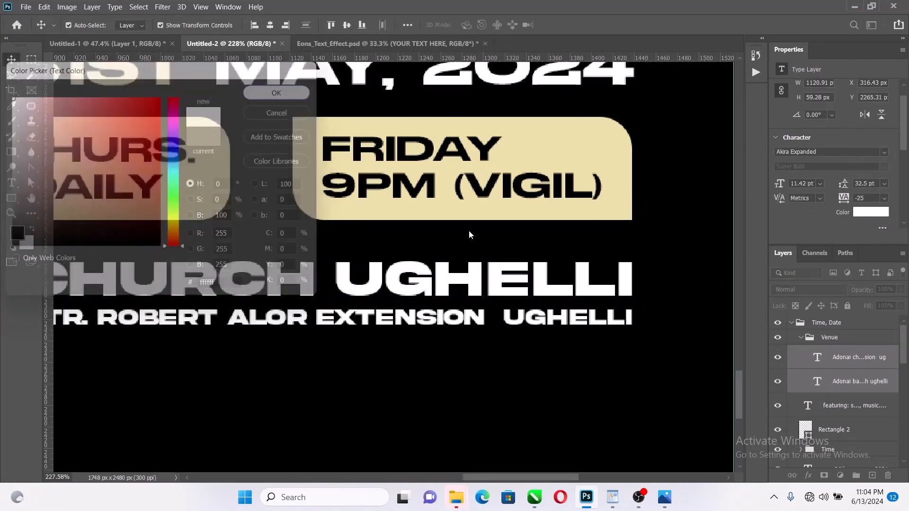
Check the whole poster, then examine the recoloured text block beneath the title up close
scroll(560, 279, "down", 6)
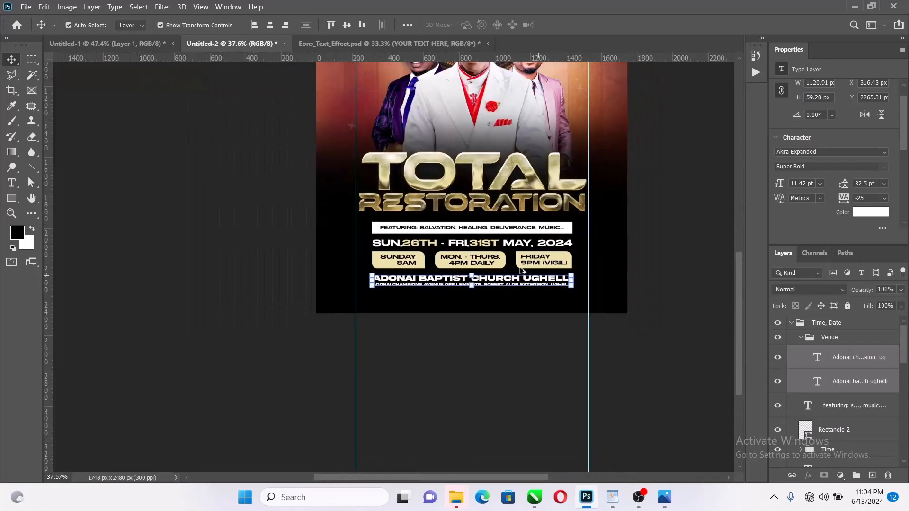
key("z")
right_click(464, 243)
left_click(479, 247)
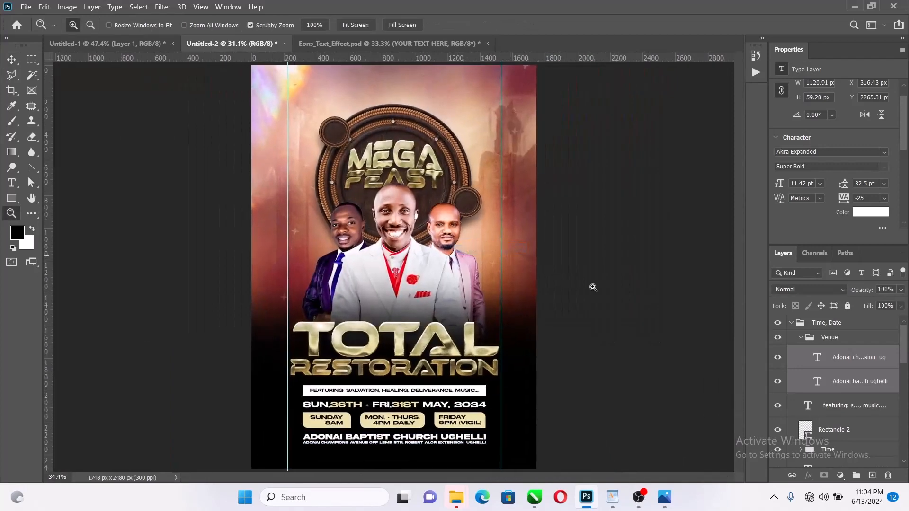
left_click_drag(455, 393, 813, 289)
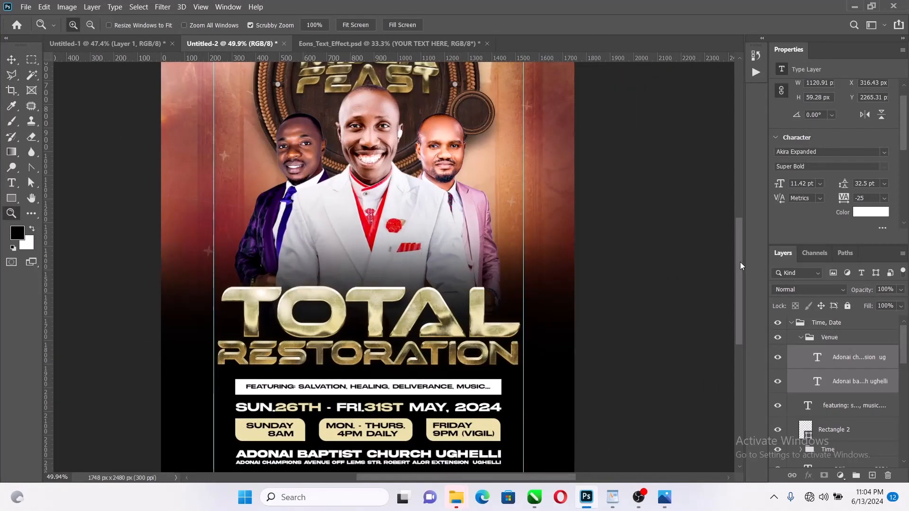
scroll(740, 262, "down", 3)
Select the Time, Date group together with the Eons_Text_Effects title layer and scale both to about 96.60%
left_click(12, 60)
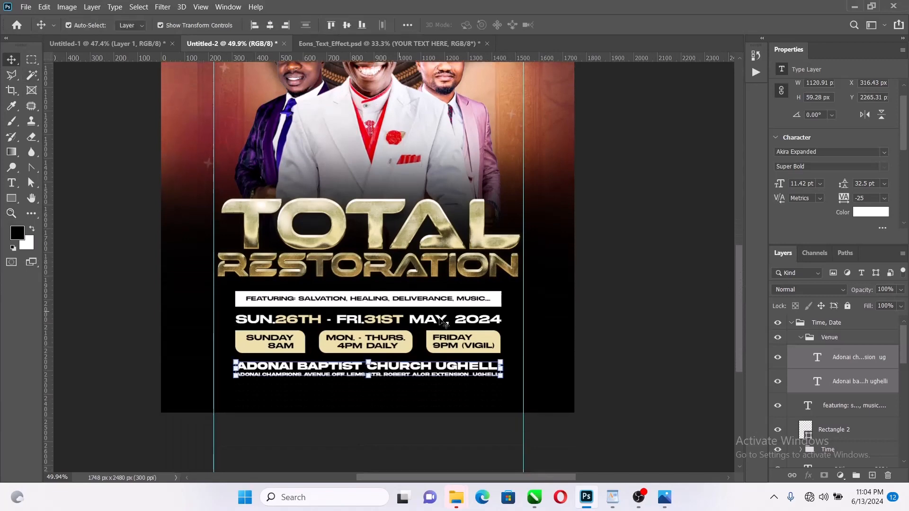
left_click(833, 323)
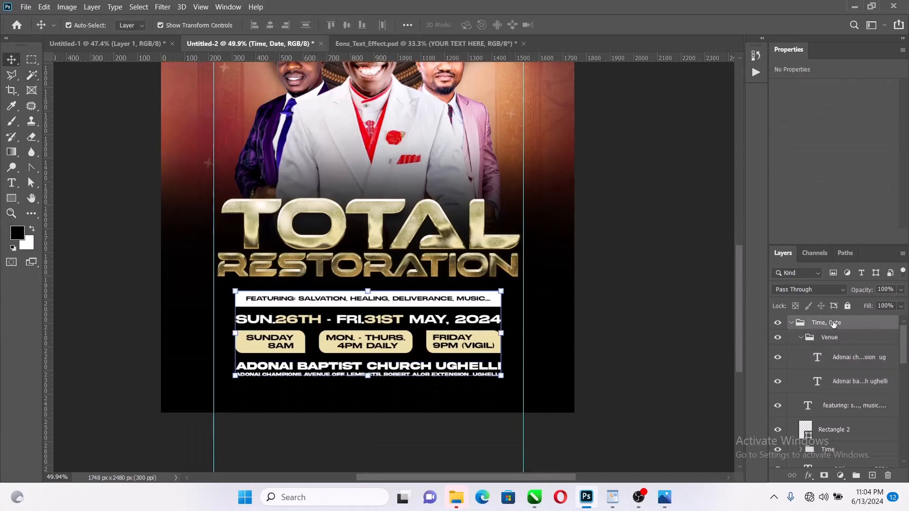
left_click(791, 323)
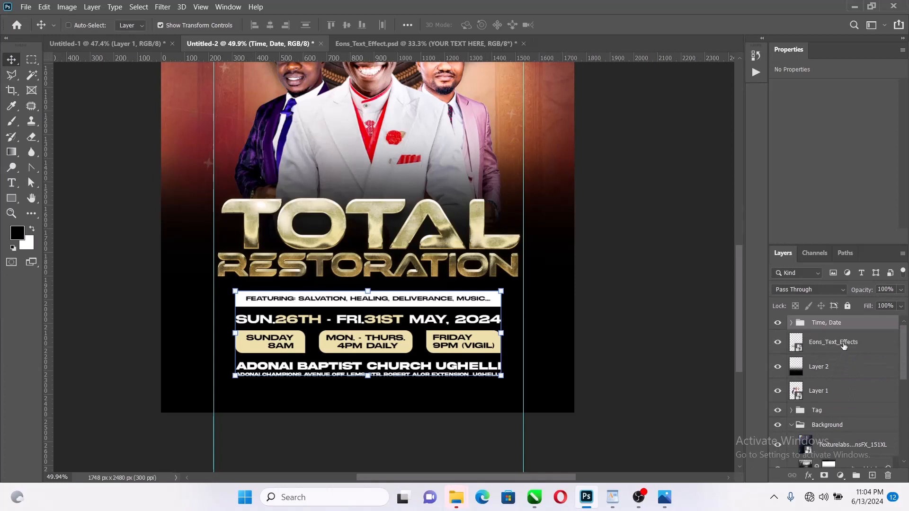
left_click(843, 346, "shift")
key("ctrl+t")
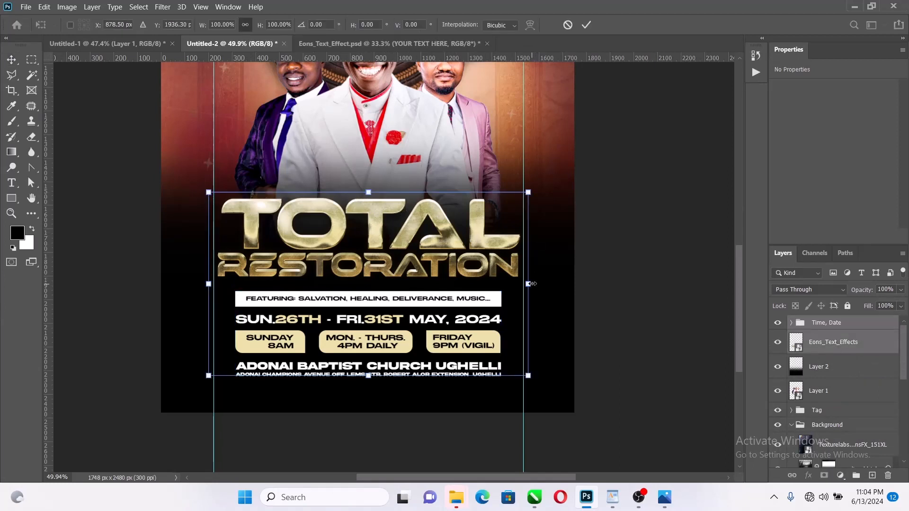
left_click_drag(529, 283, 522, 284)
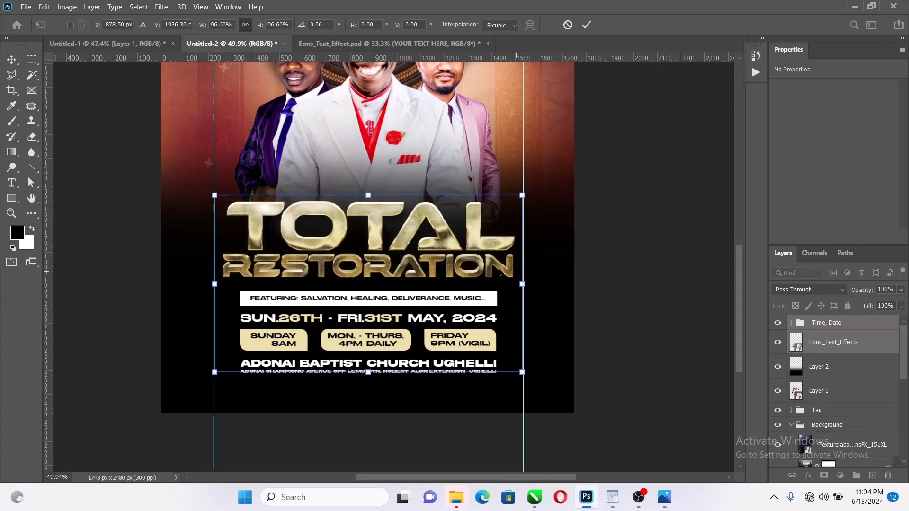
Skew the title and text block vertically by -6 degrees so they slant upward to the right, and apply the transform
right_click(490, 271)
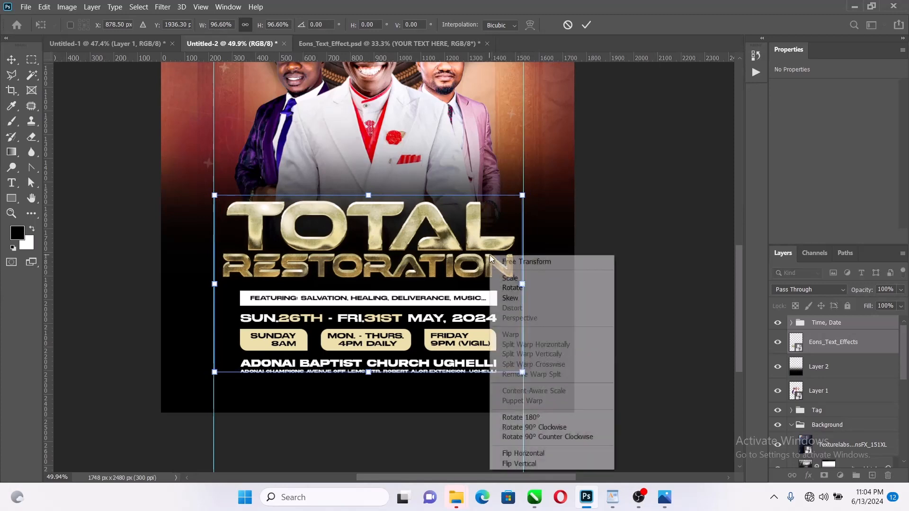
left_click(516, 299)
left_click_drag(523, 285, 524, 263)
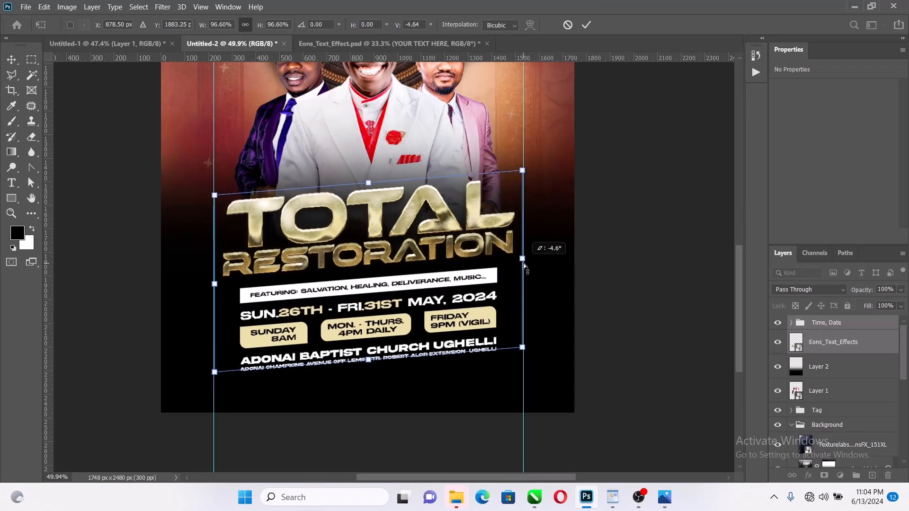
left_click(419, 27)
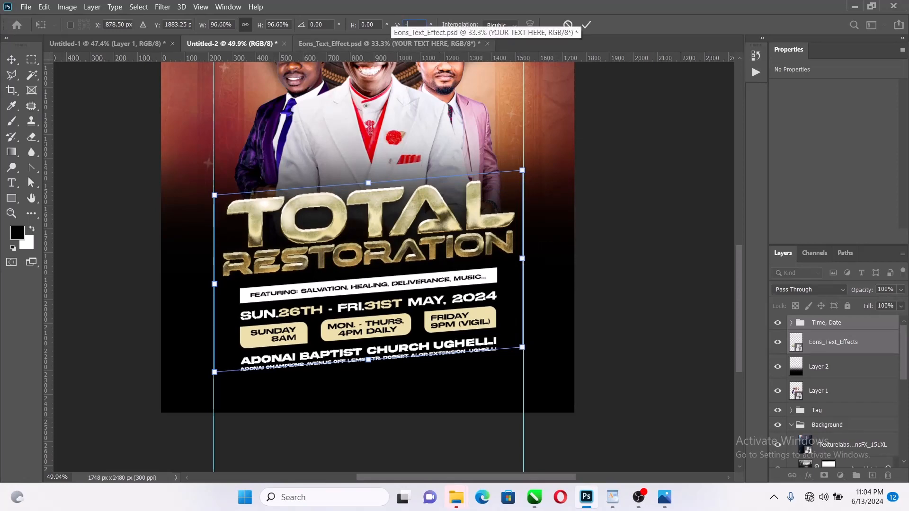
type("-6")
key("Return")
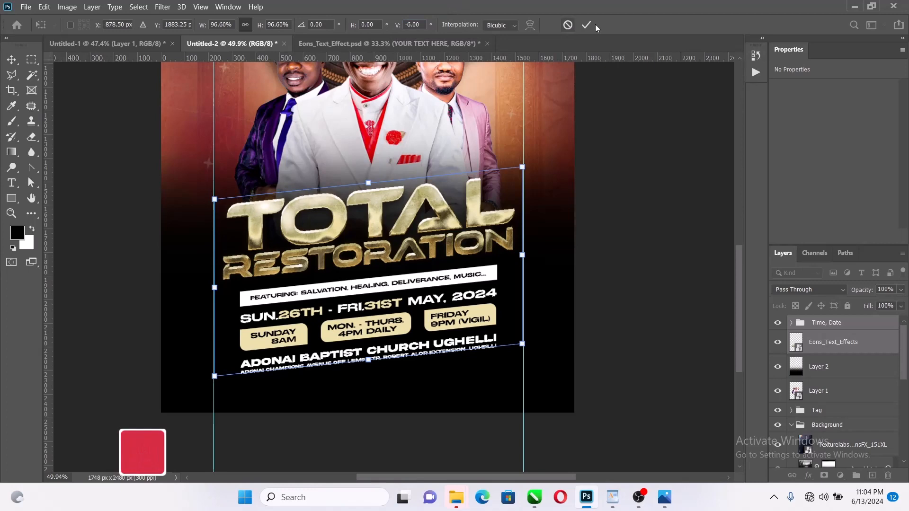
left_click(586, 26)
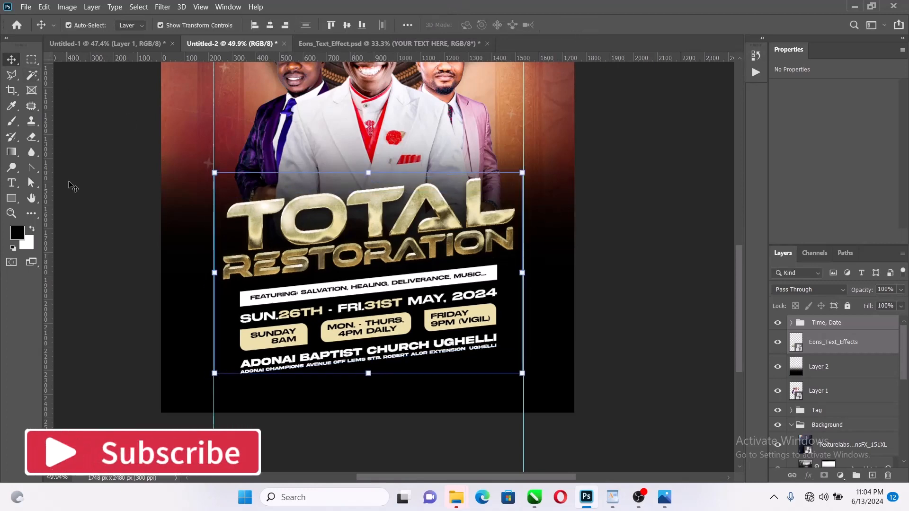
Place the Texturelabs_LensFX_166L image from the Total folder into the poster as the uppermost layer
key("z")
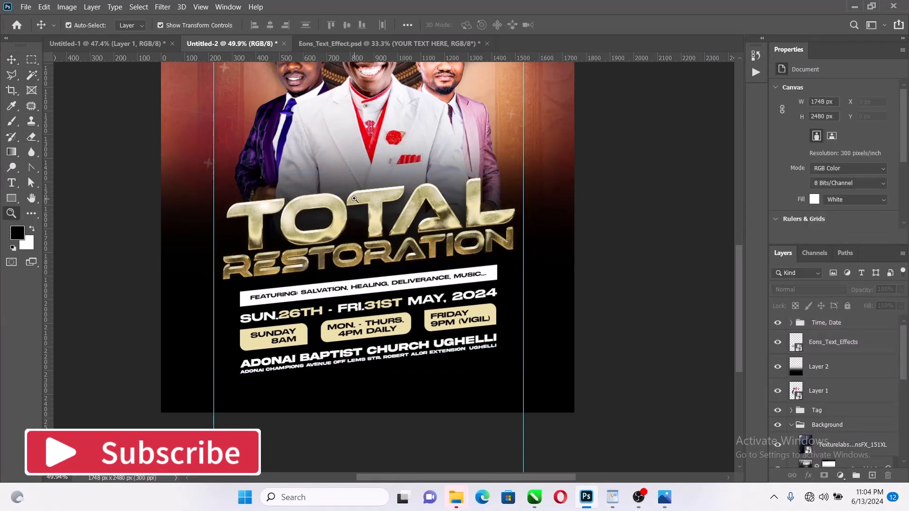
right_click(372, 207)
left_click(373, 205)
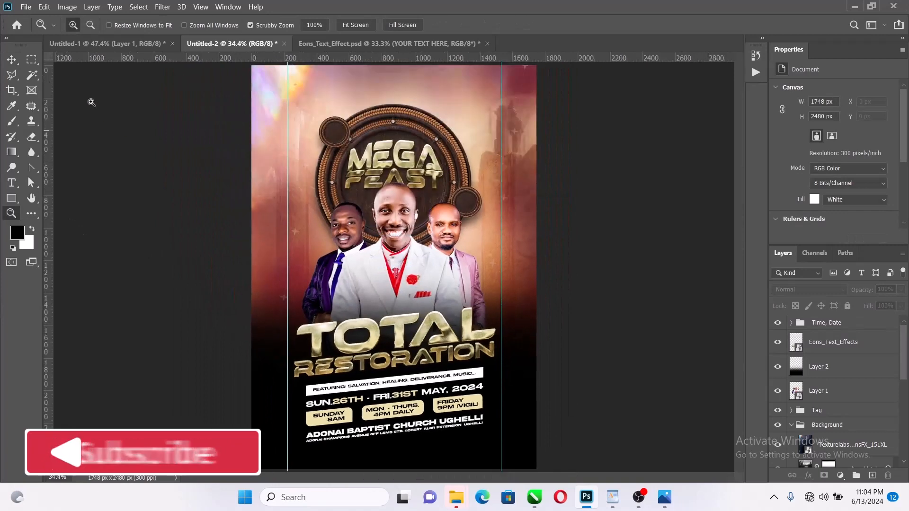
mouse_move(463, 504)
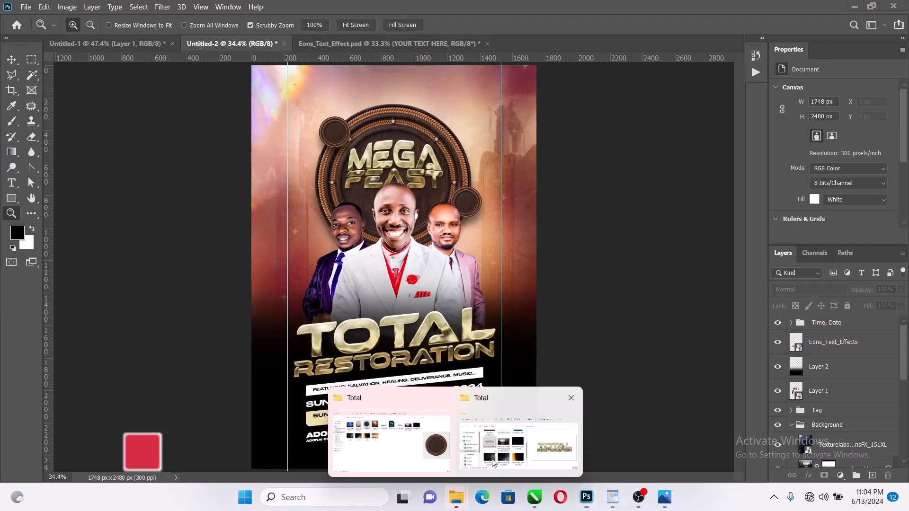
left_click(513, 442)
scroll(282, 281, "down", 2)
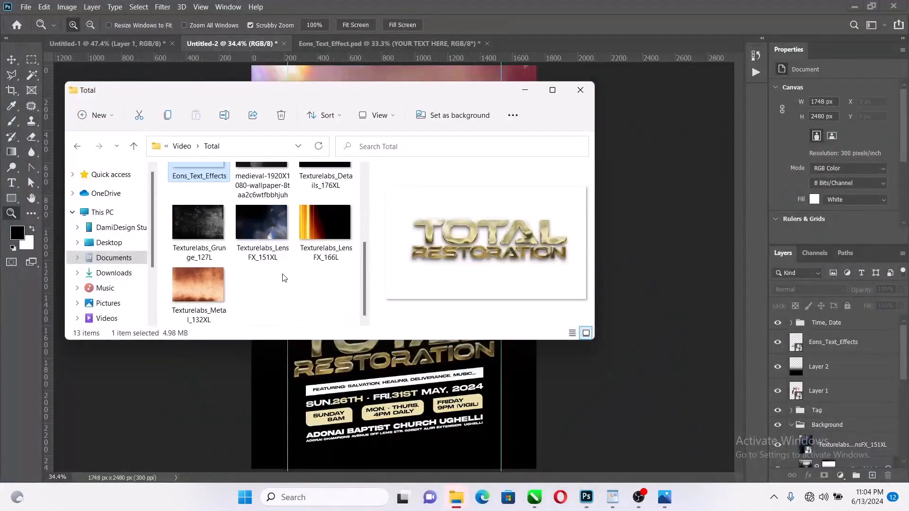
scroll(284, 279, "up", 4)
scroll(290, 275, "down", 5)
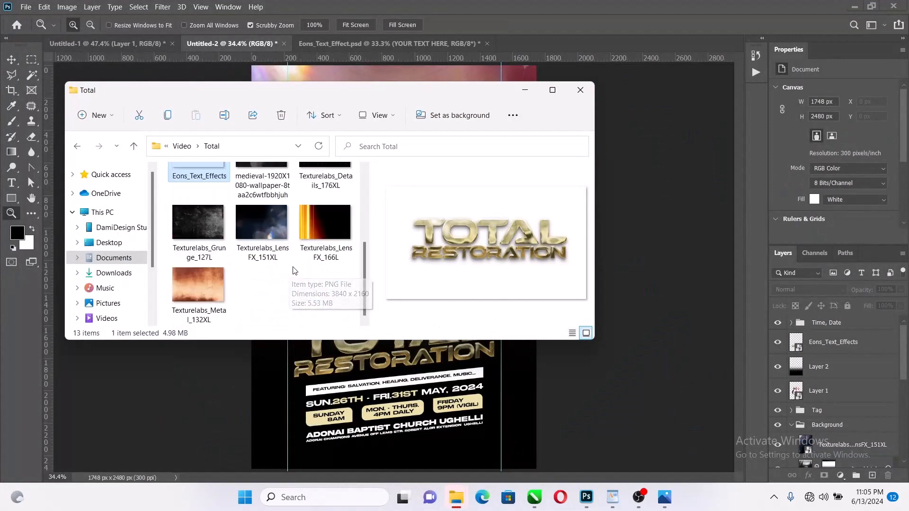
left_click(322, 236)
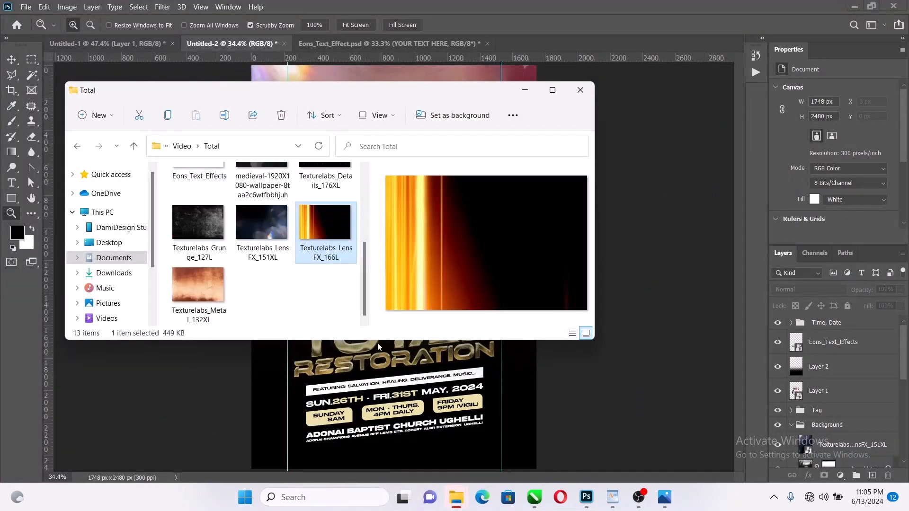
left_click_drag(377, 342, 379, 331)
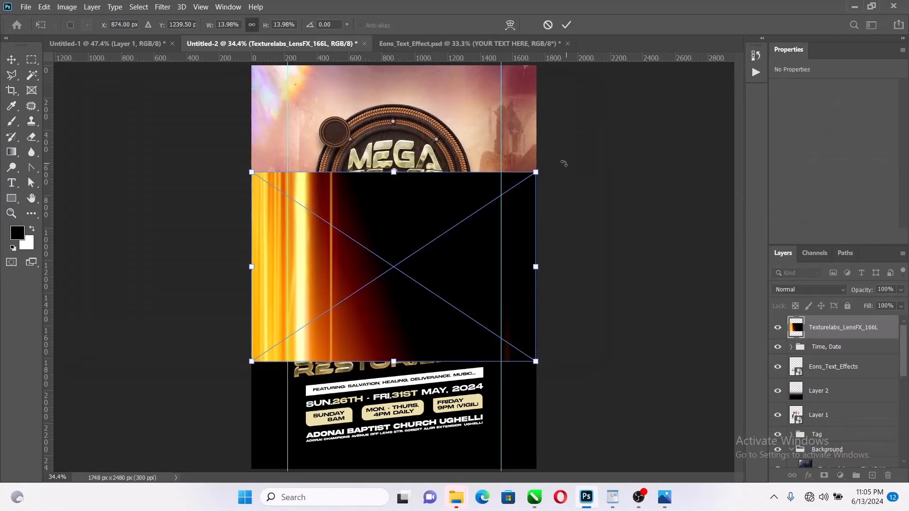
Rotate the placed LensFX image by -90 degrees and flip it horizontally
left_click_drag(564, 163, 316, 138)
right_click(396, 223)
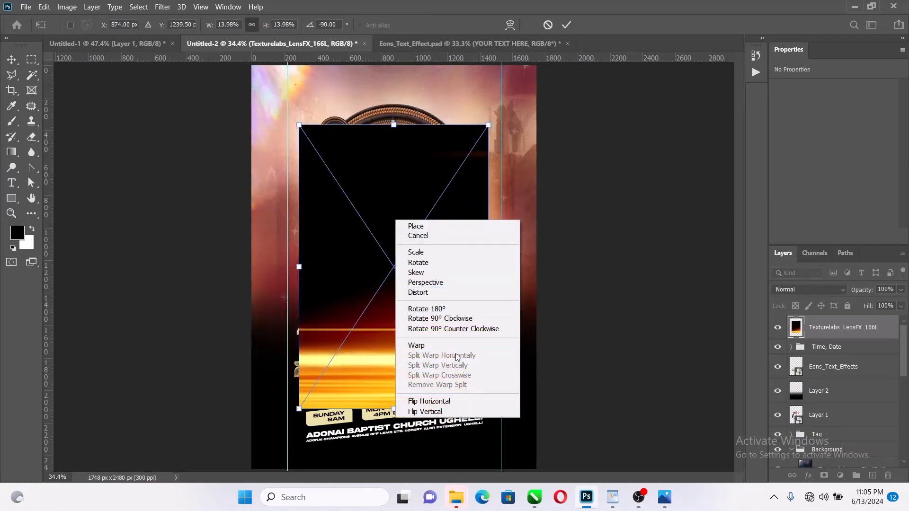
left_click(454, 401)
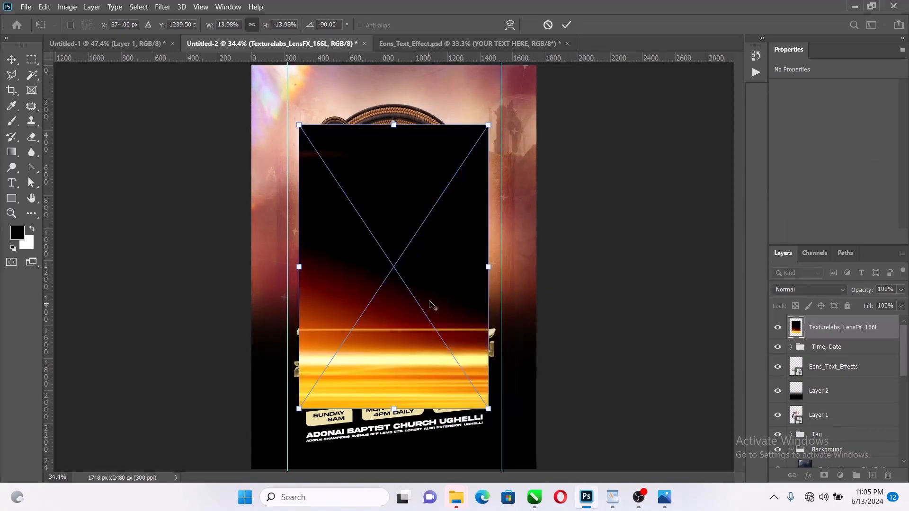
Enlarge the LensFX image to about 25.74%, centre it vertically at Y 1464 px and apply the placement
key("ctrl+minus")
key("ctrl+minus")
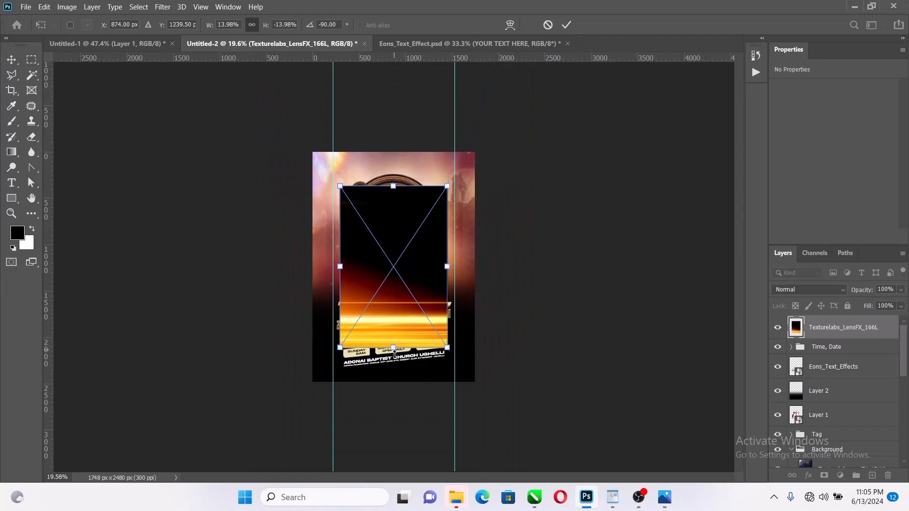
left_click_drag(394, 348, 416, 416)
left_click_drag(406, 314, 406, 334)
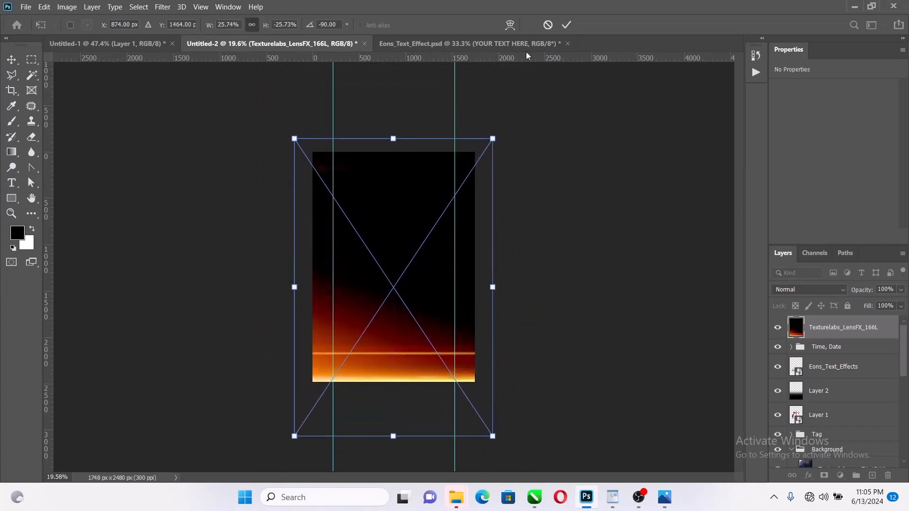
left_click(564, 25)
Set the LensFX layer's blend mode to Screen and move it down to Y 110 px, its light streak near the poster's lower edge
left_click(794, 286)
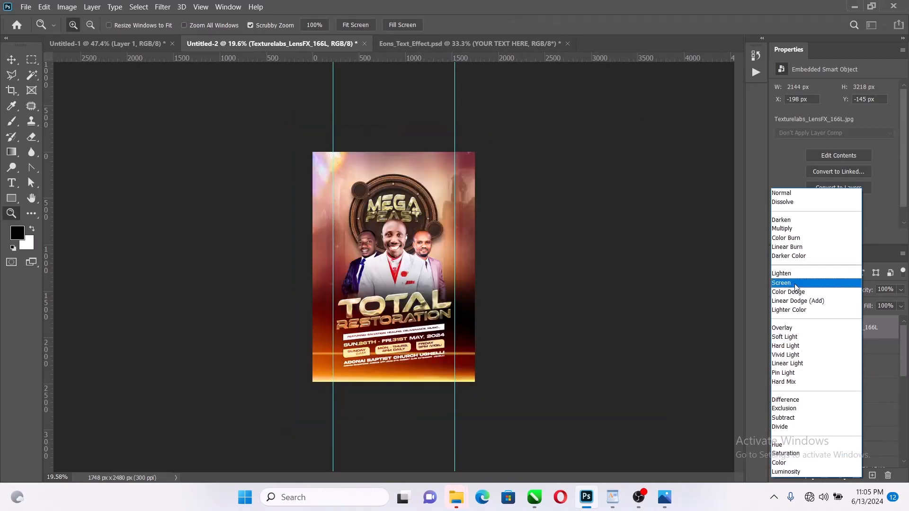
left_click(796, 285)
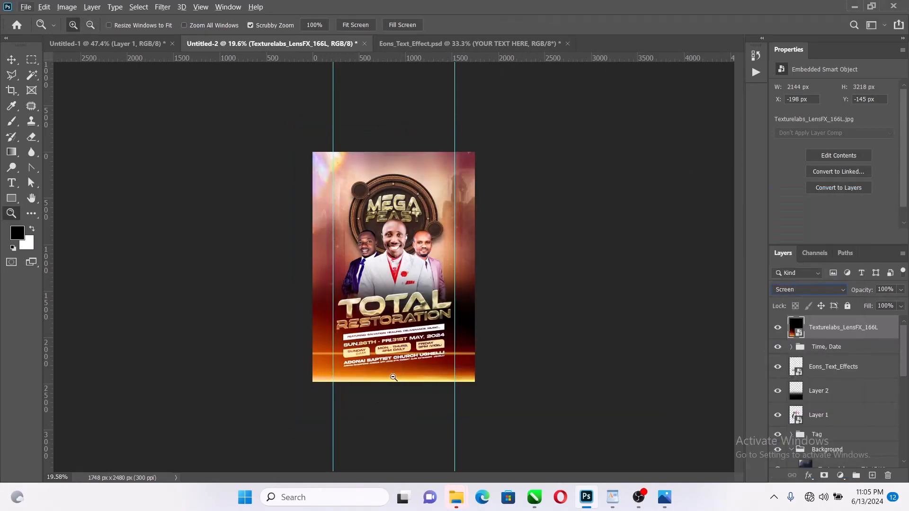
left_click(12, 60)
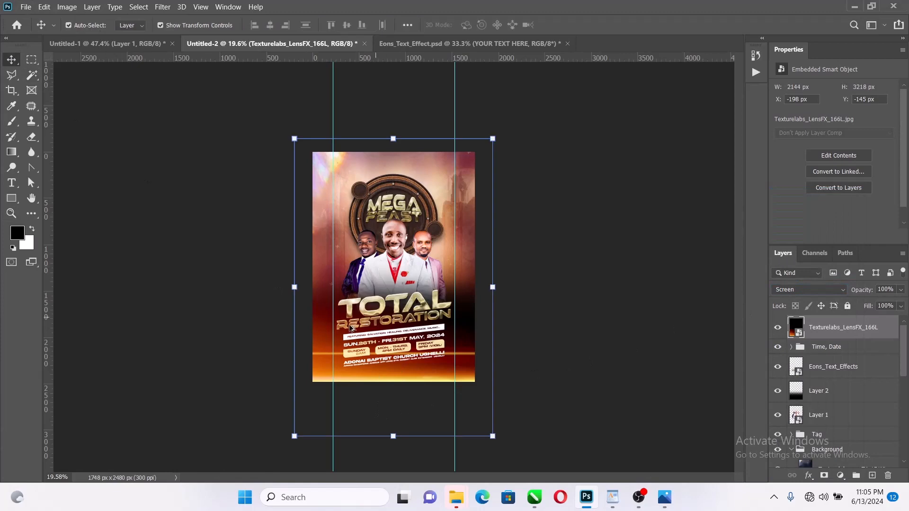
scroll(399, 342, "up", 8)
left_click_drag(496, 207, 497, 254)
scroll(571, 157, "down", 5)
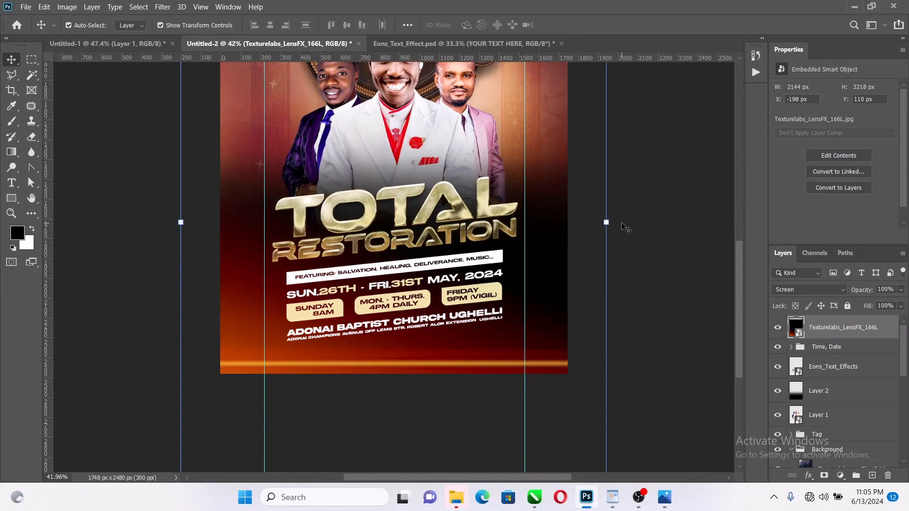
scroll(622, 224, "down", 4)
left_click_drag(518, 151, 544, 154)
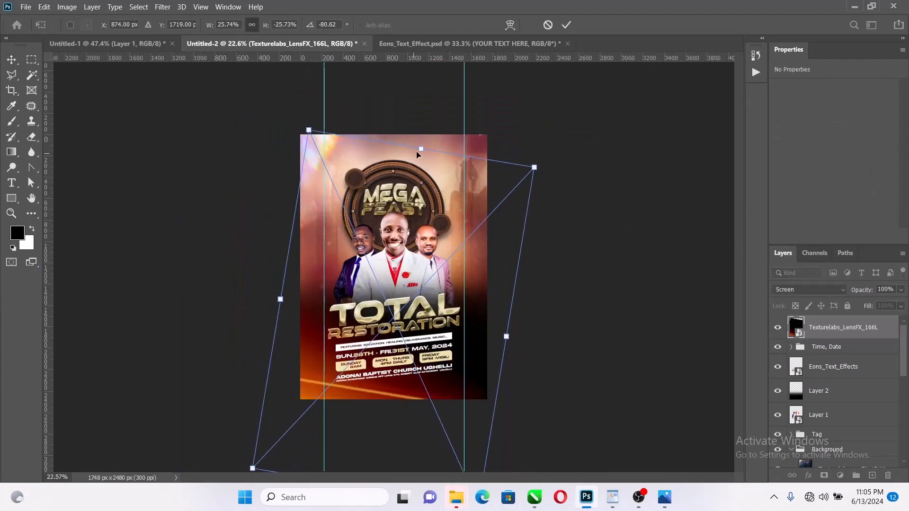
left_click_drag(420, 149, 426, 119)
left_click_drag(408, 264, 403, 286)
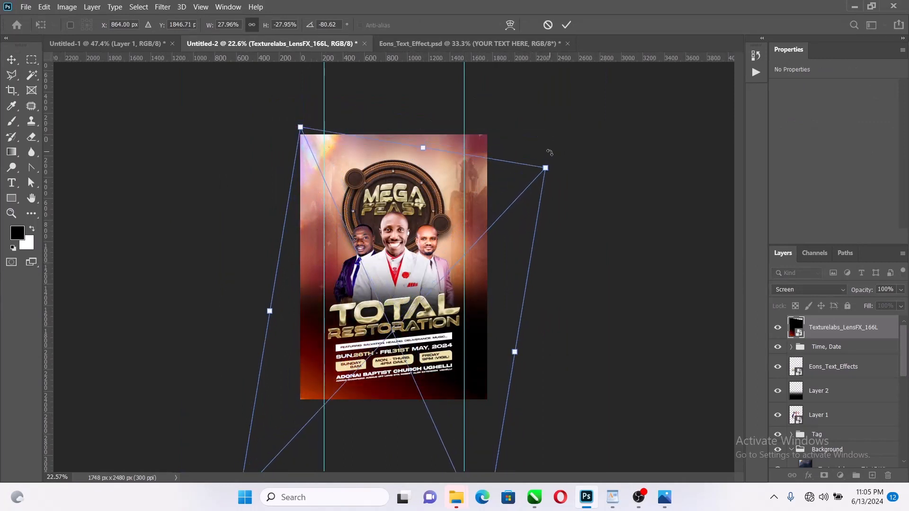
key("ctrl+z")
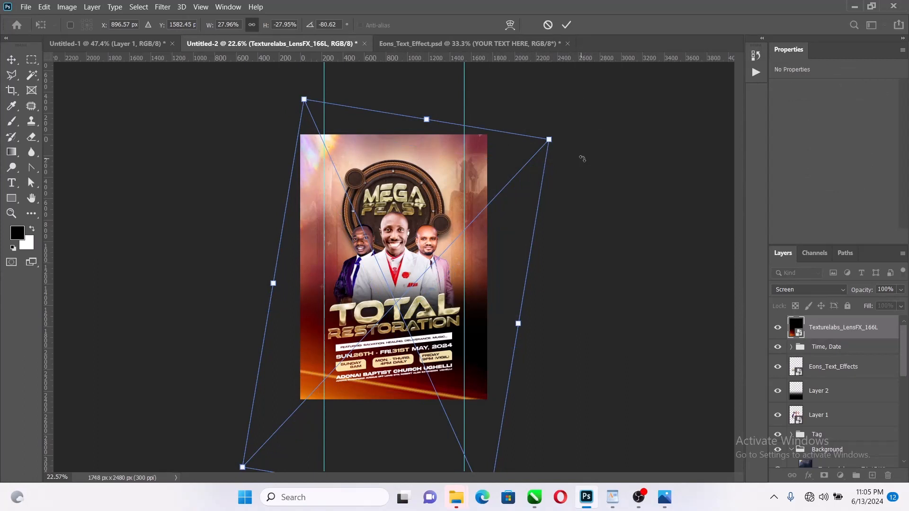
key("ctrl+z")
key("ctrl+z")
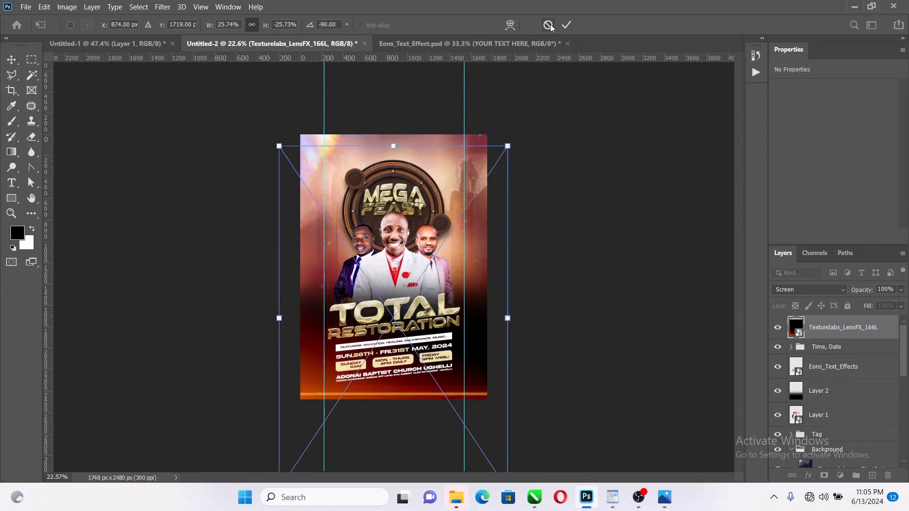
left_click(547, 25)
Place the blue concert stage image 0577fdd78942b5d3448eefccb422895f from the Total folder into the poster above the LensFX layer
left_click(594, 246)
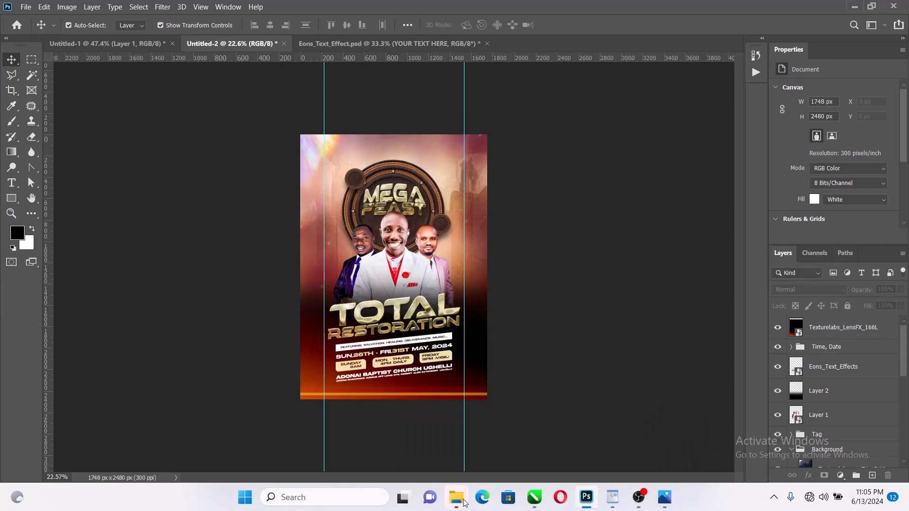
mouse_move(456, 497)
left_click(548, 463)
scroll(238, 288, "up", 3)
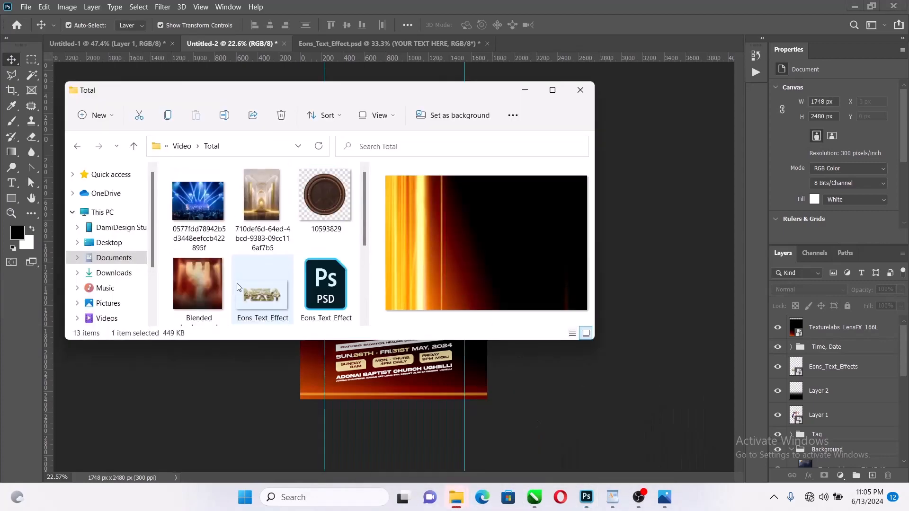
scroll(277, 288, "down", 5)
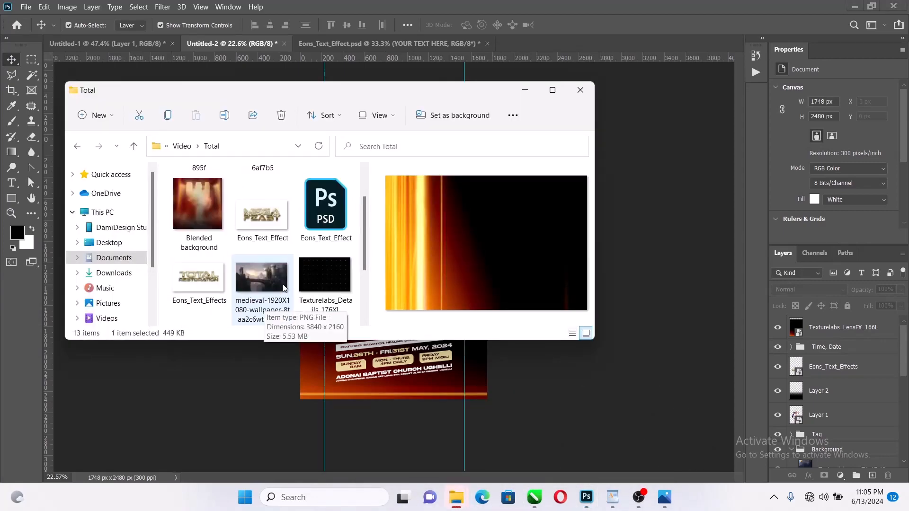
scroll(279, 294, "up", 5)
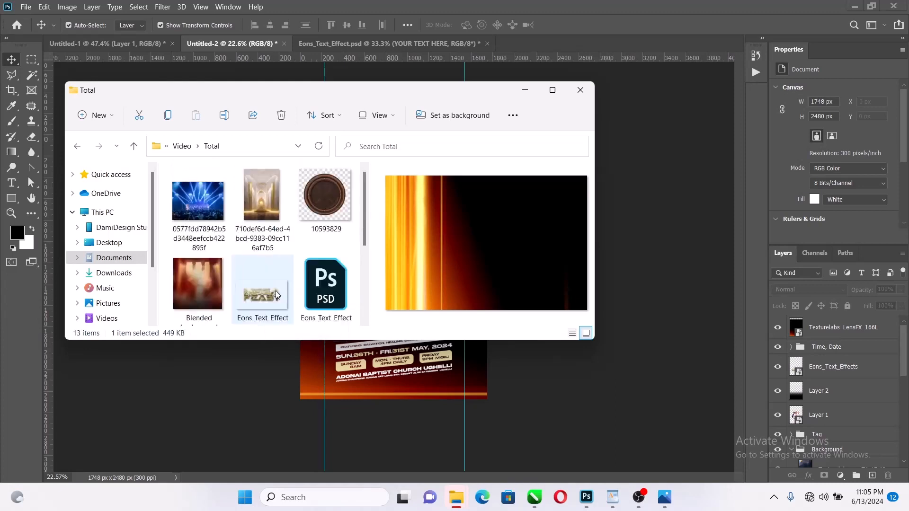
left_click(207, 209)
left_click_drag(198, 195, 651, 259)
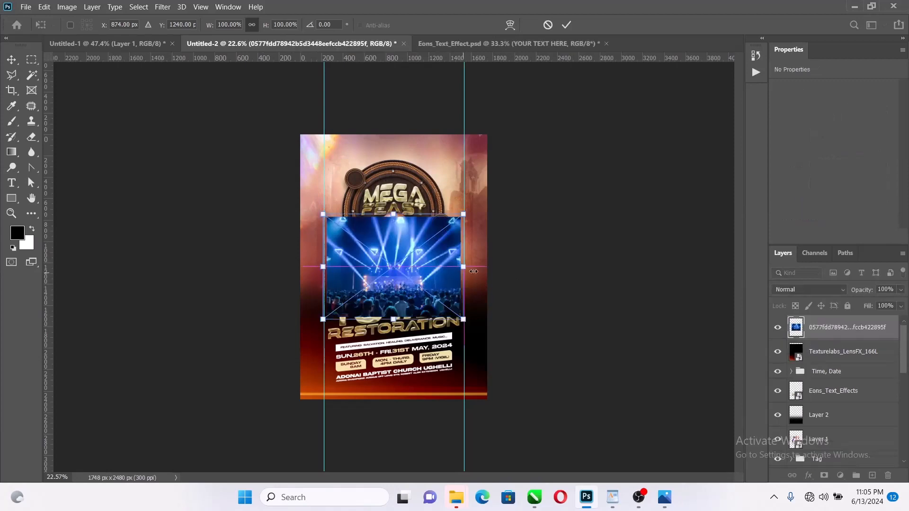
Enlarge the concert image to about 189%, move its centre down to Y 1974 px, and clip it to the LensFX layer
left_click_drag(466, 274, 525, 278)
left_click_drag(400, 310, 400, 386)
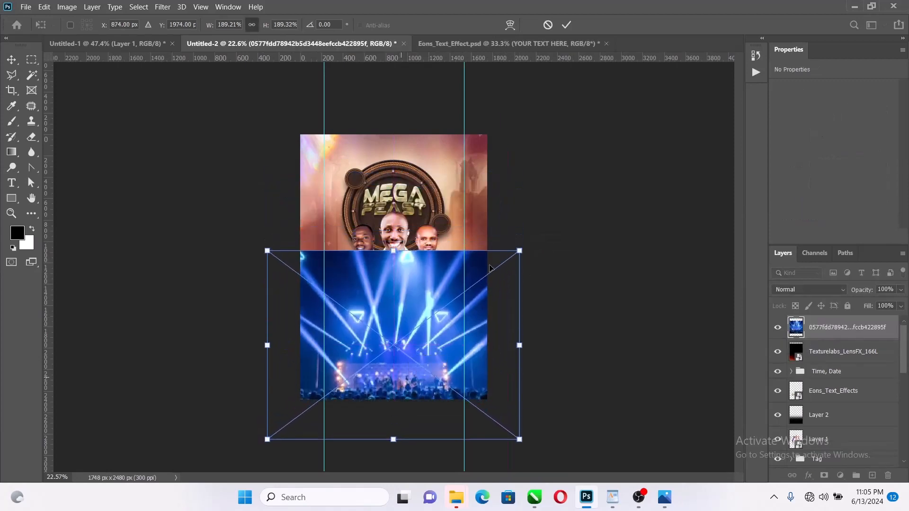
left_click(566, 25)
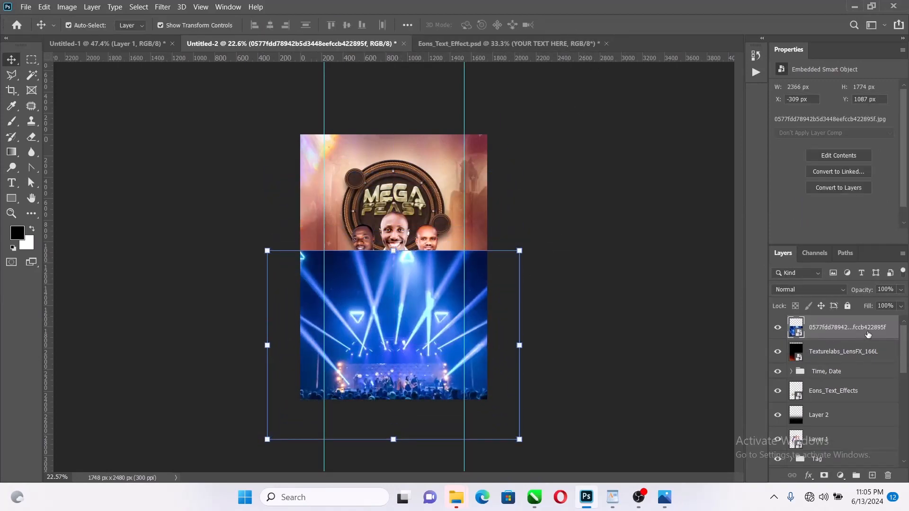
right_click(821, 334)
left_click(757, 261)
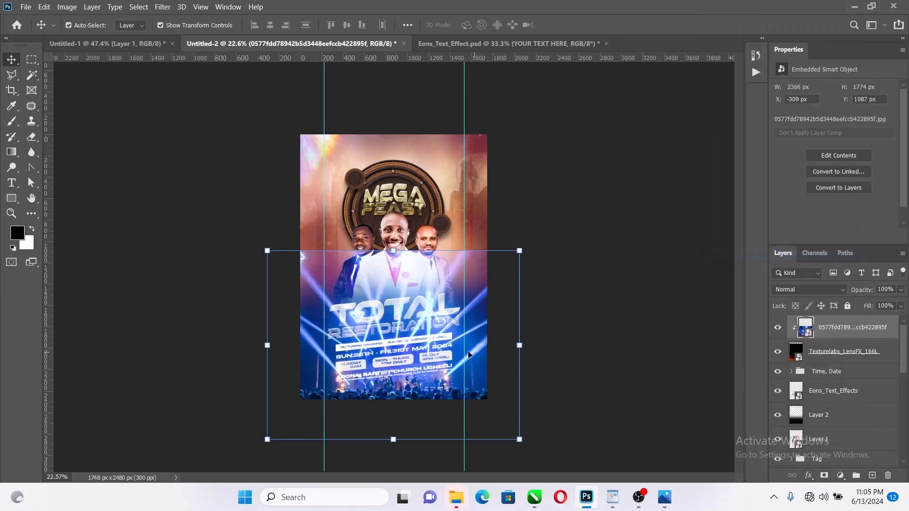
Apply a Black & White adjustment with the default settings to the concert stage image
scroll(397, 306, "up", 4)
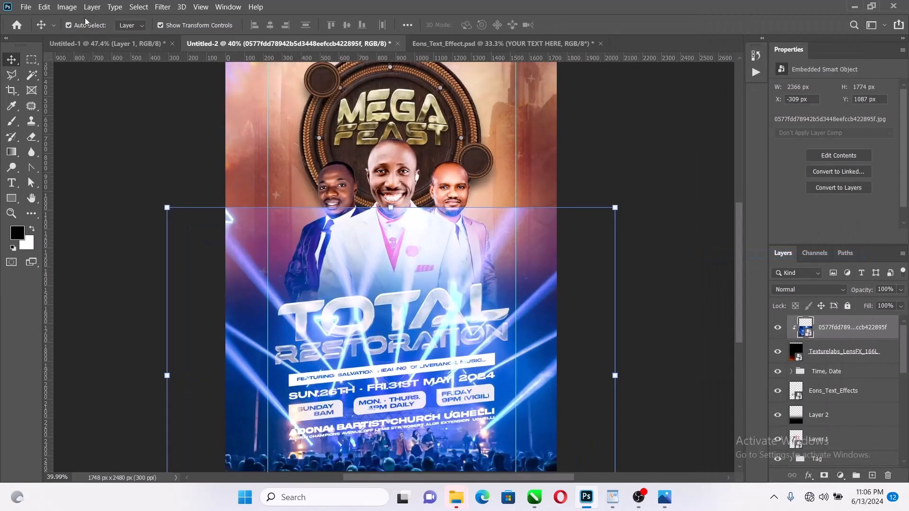
left_click(44, 6)
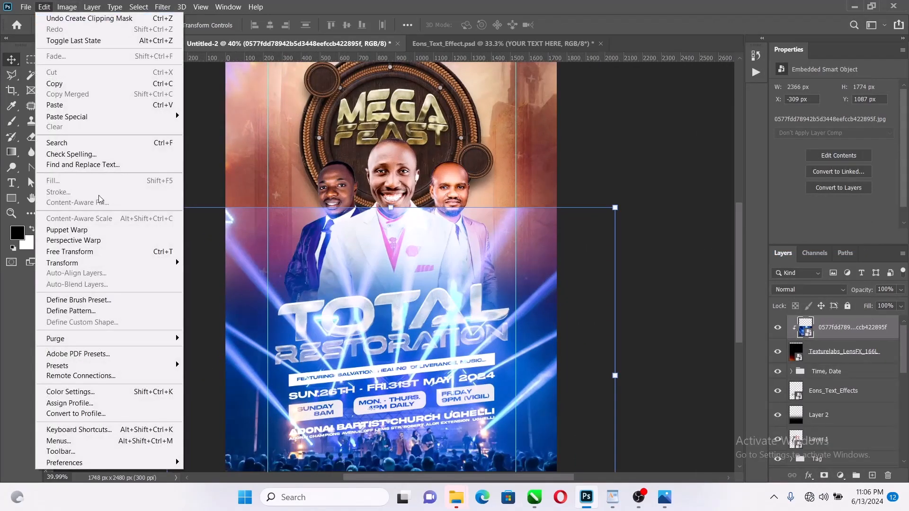
mouse_move(67, 6)
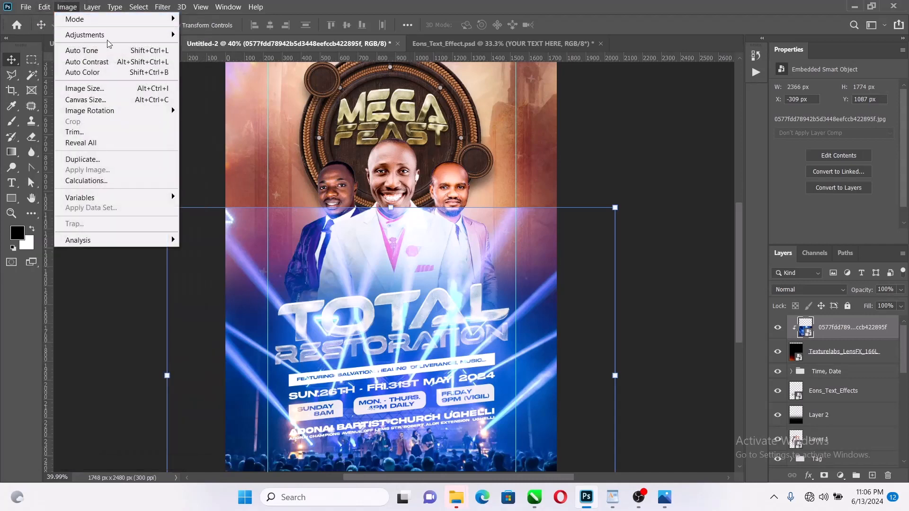
left_click(213, 116)
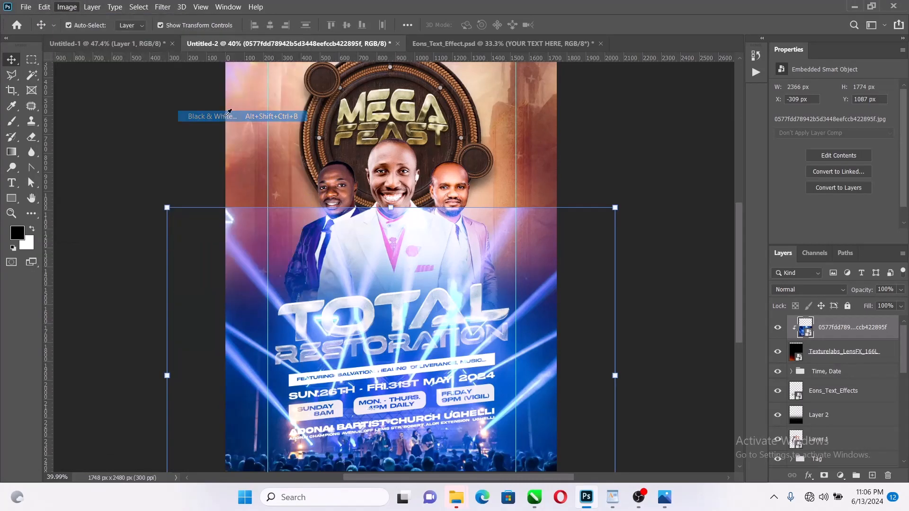
left_click(549, 71)
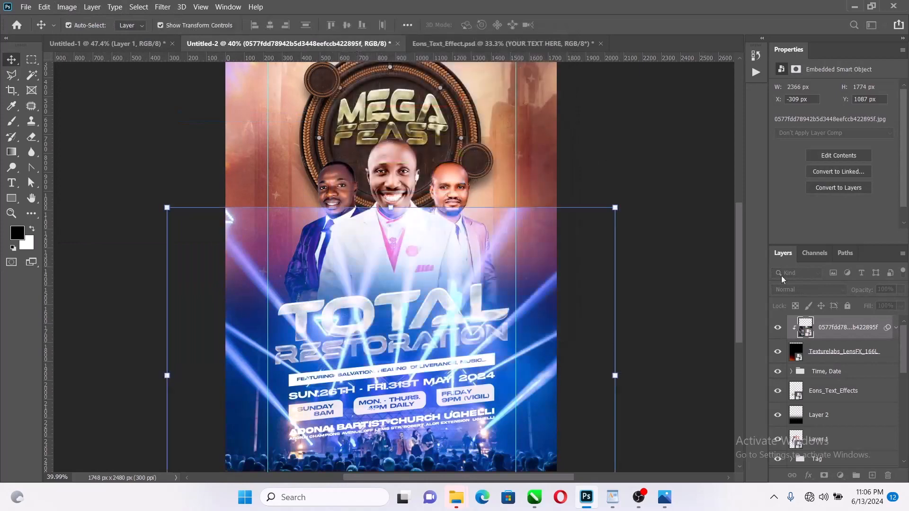
scroll(570, 248, "down", 3)
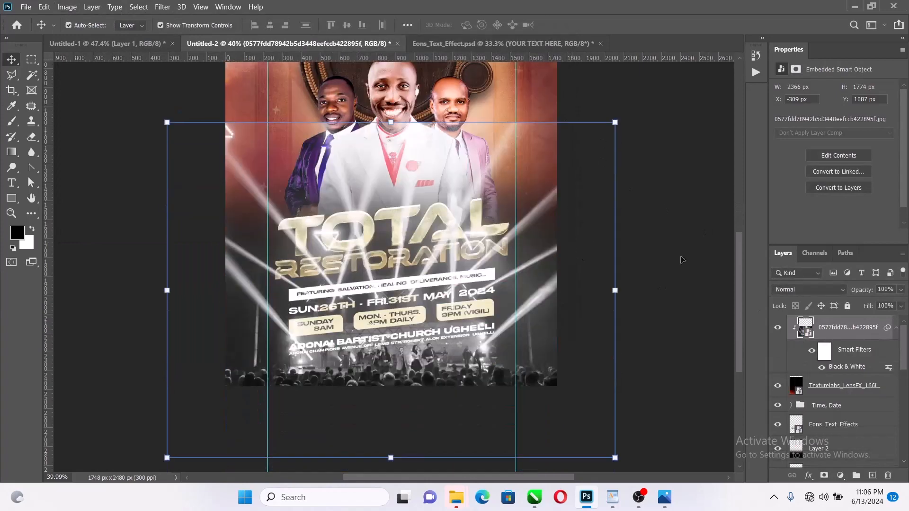
Set the concert image's blend mode to Soft Light and move the image up to Y 939 px
left_click(835, 293)
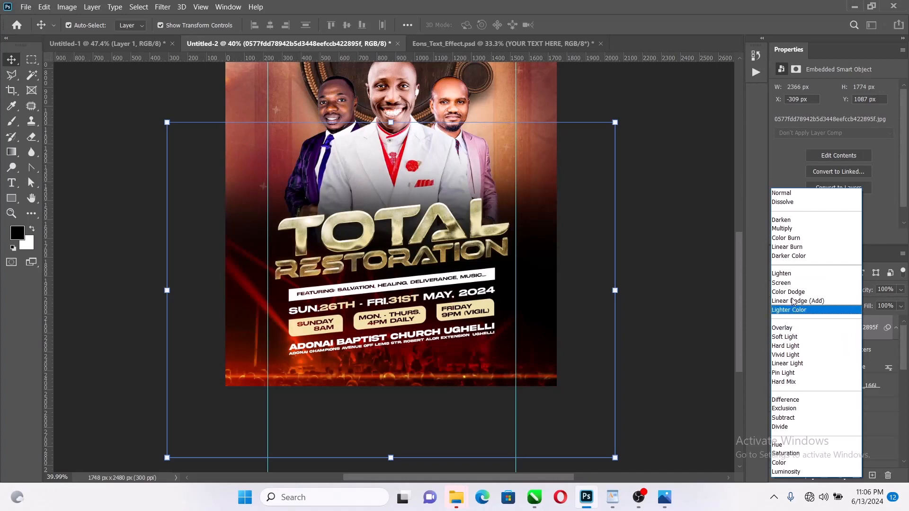
left_click(786, 337)
left_click_drag(456, 361, 461, 310)
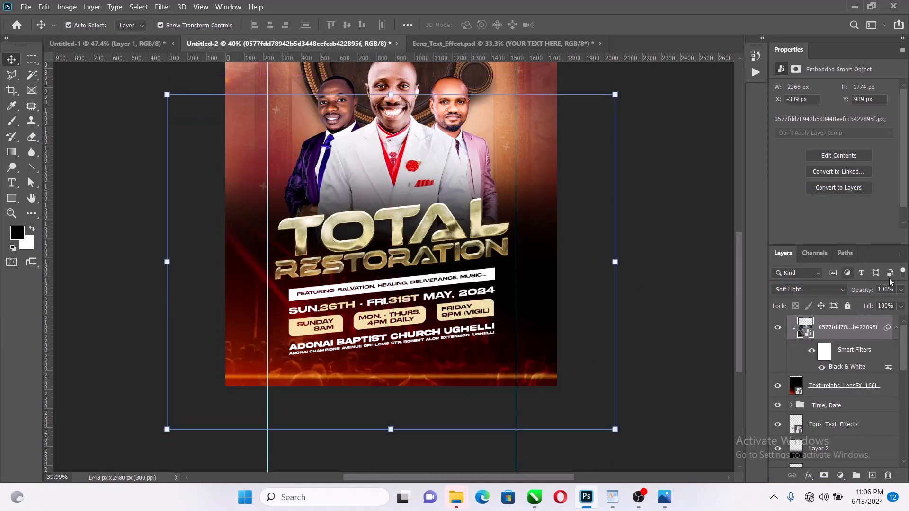
Reduce the concert image layer's opacity to 50% and check the crowd texture near the poster's lower edge
left_click(902, 290)
left_click_drag(871, 304, 868, 305)
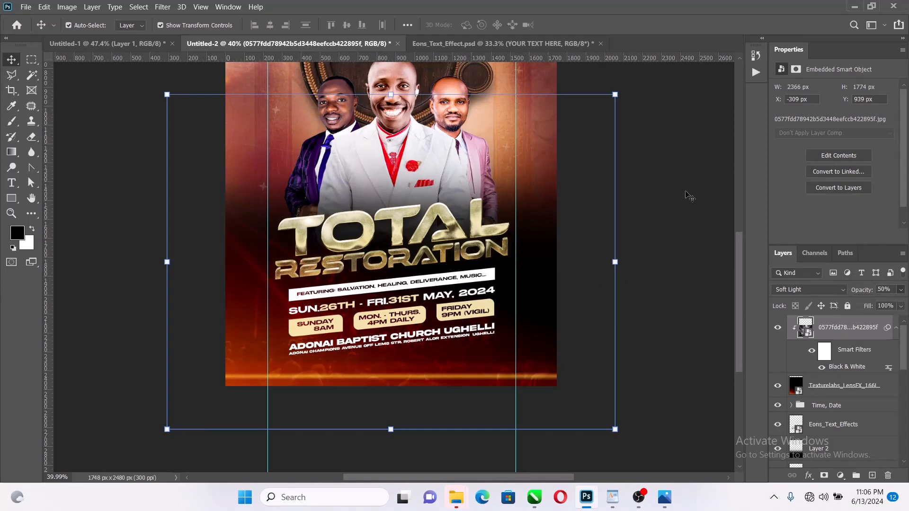
left_click(480, 347)
scroll(445, 379, "up", 3)
scroll(447, 374, "up", 3)
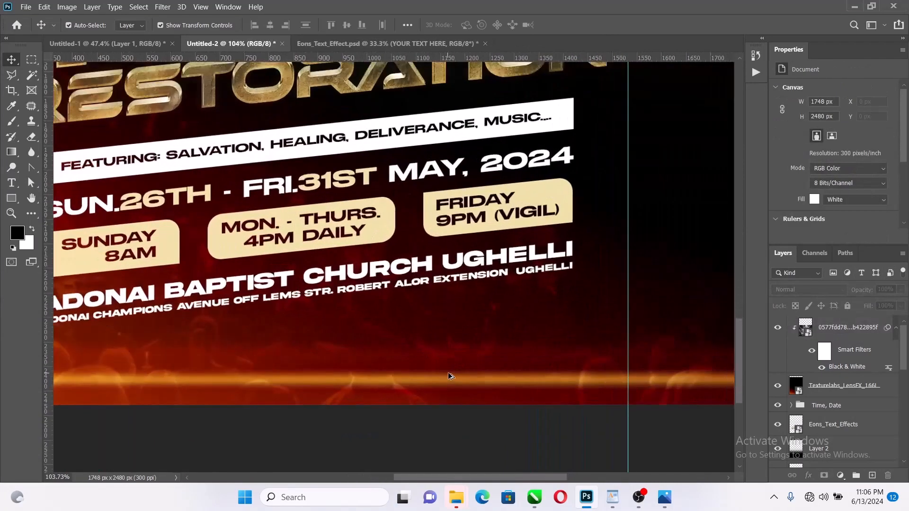
scroll(455, 369, "down", 5)
scroll(464, 363, "down", 1)
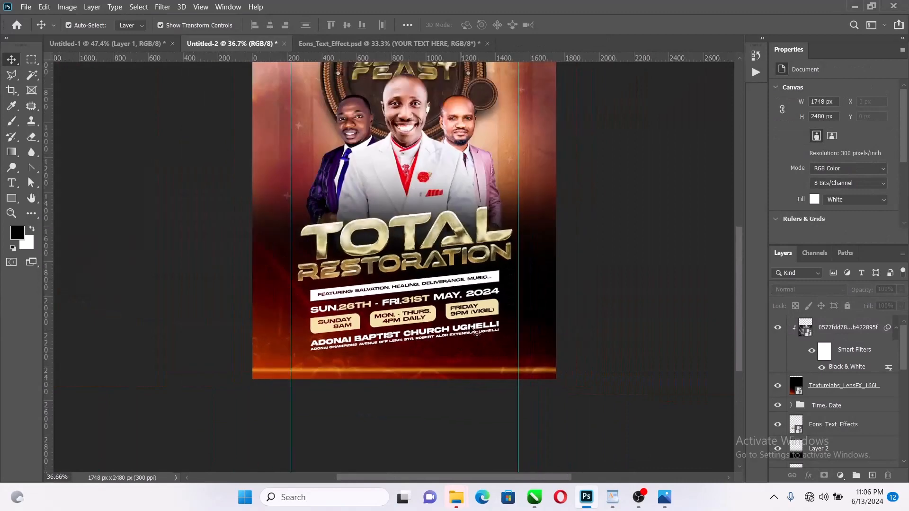
Enlarge the LensFX layer to about 27.73% by 29.16% and shift its centre to about X 1027.51, Y 1790.32 px, its streak below the poster
left_click(481, 370)
left_click(823, 392)
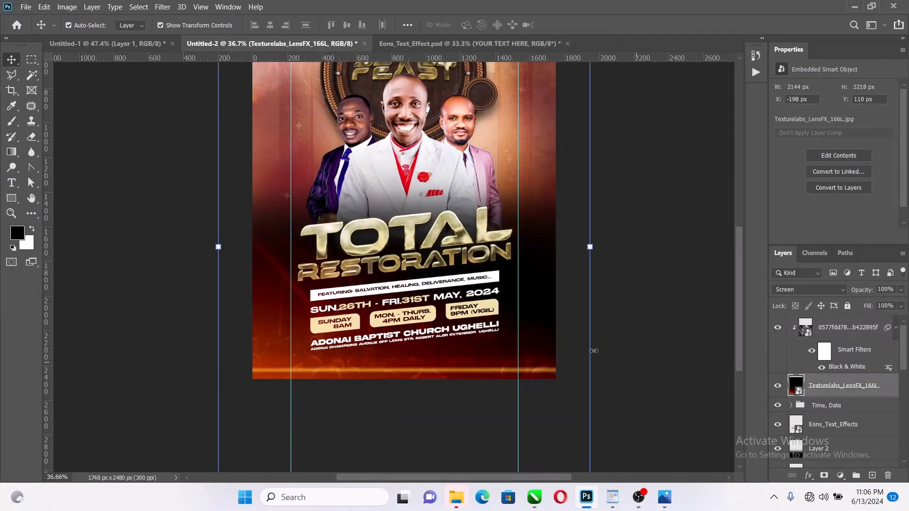
left_click(647, 235)
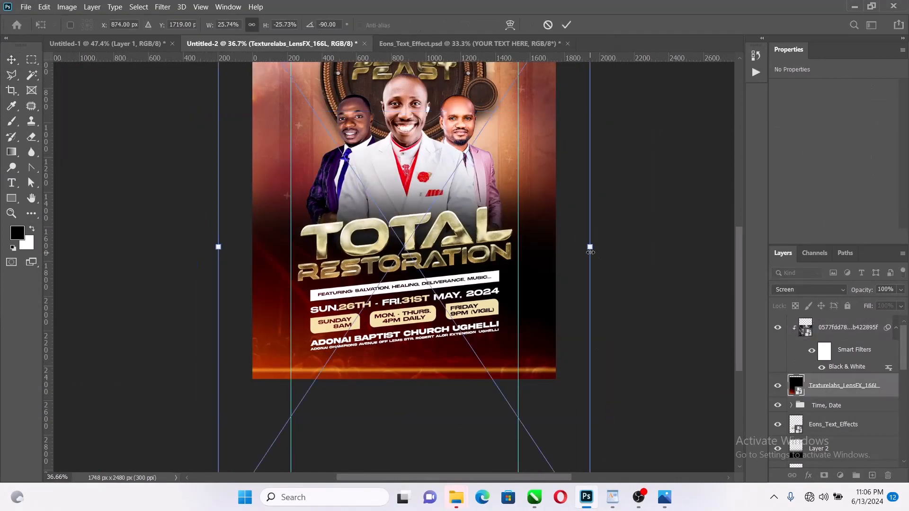
left_click_drag(591, 252, 641, 247)
left_click_drag(508, 320, 510, 333)
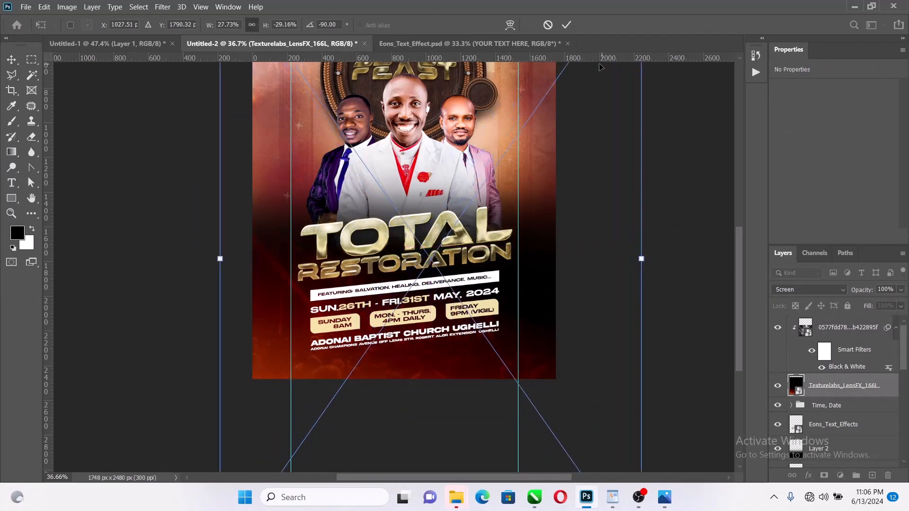
left_click(566, 26)
key("z")
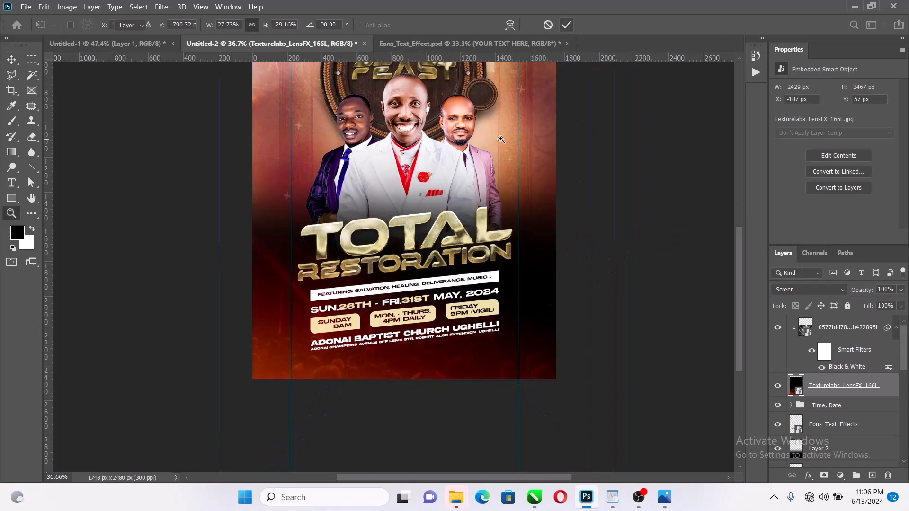
right_click(501, 139)
left_click(530, 143)
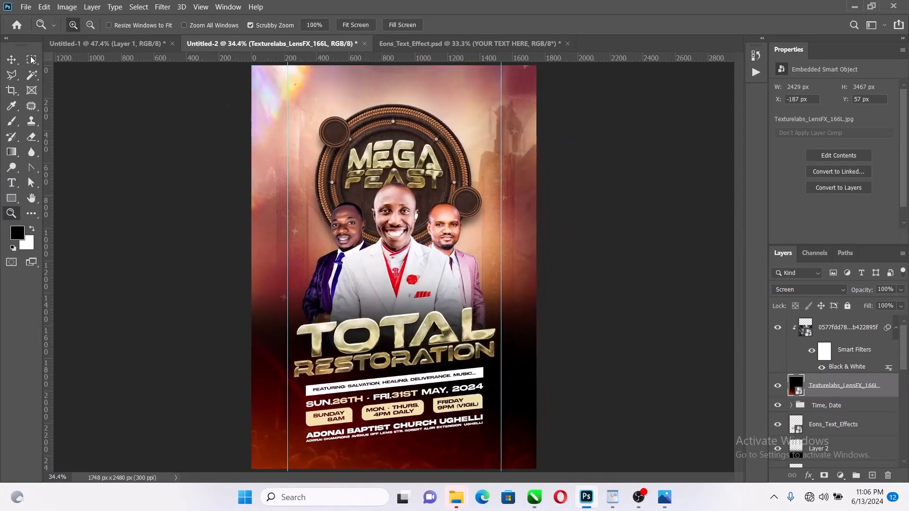
left_click(16, 59)
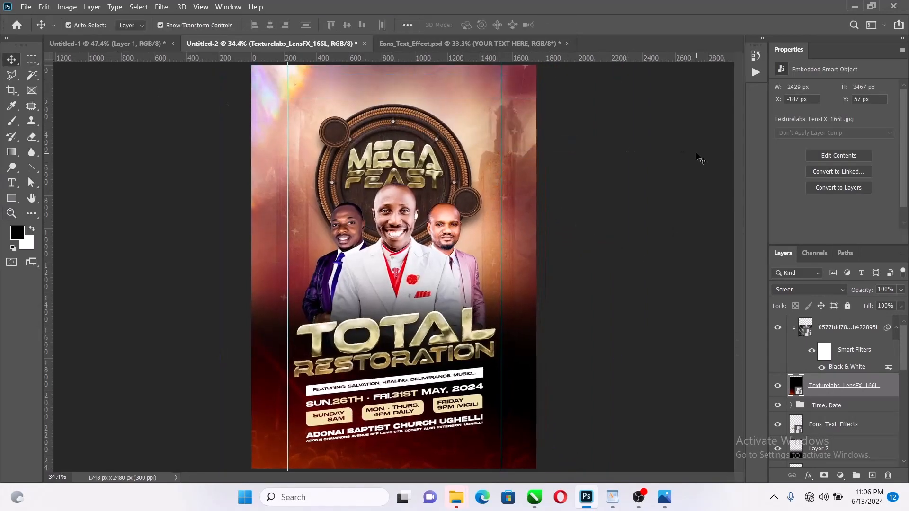
left_click(700, 159)
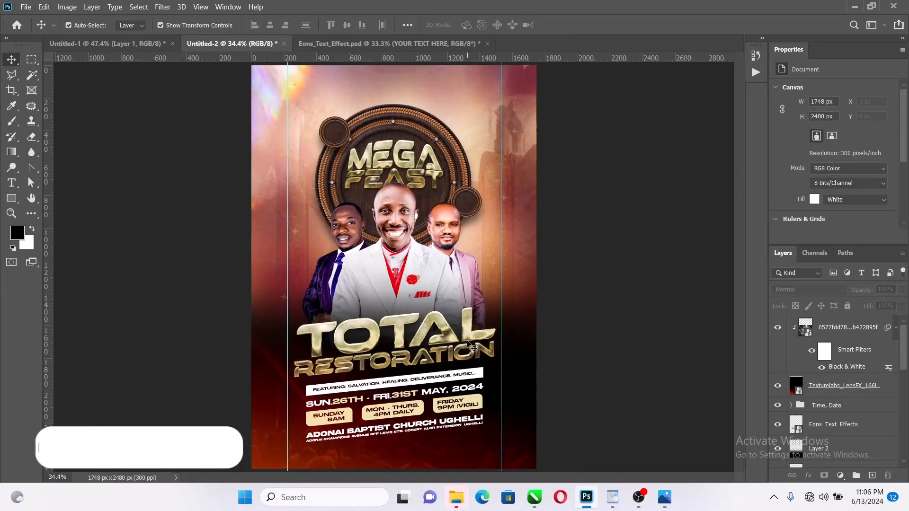